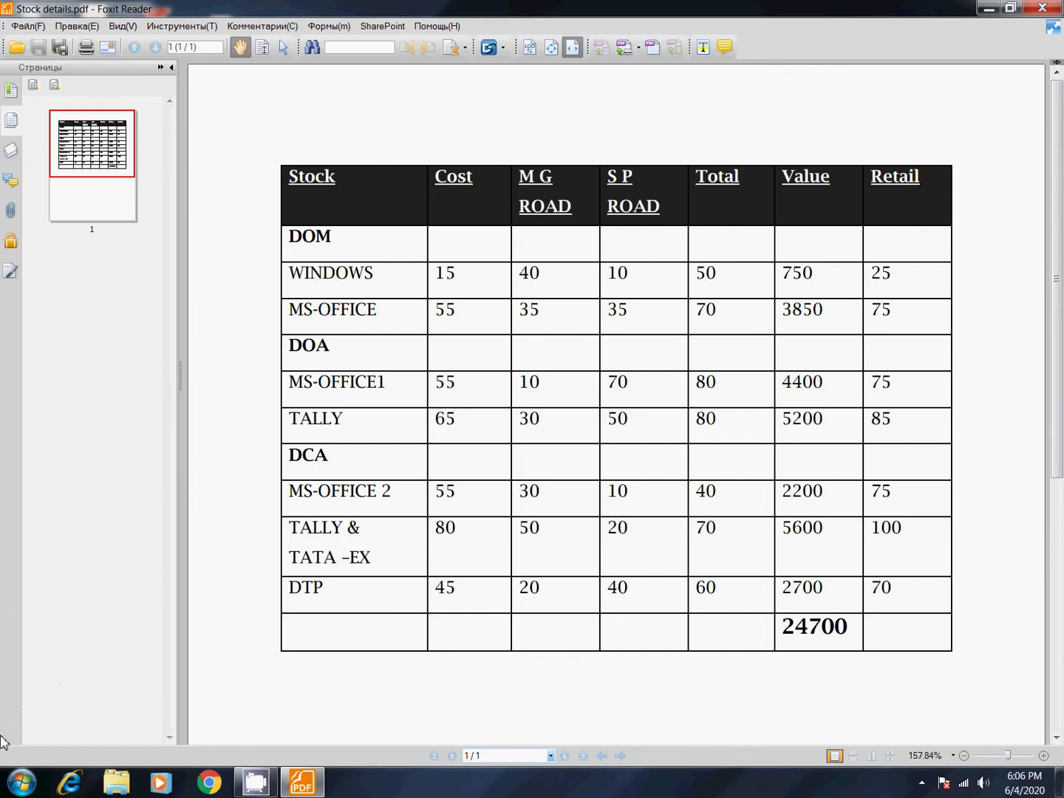
- Launch Tally.ERP 9 and start working in Educational Mode with the single-user Silver Edition
click(21, 782)
click(65, 378)
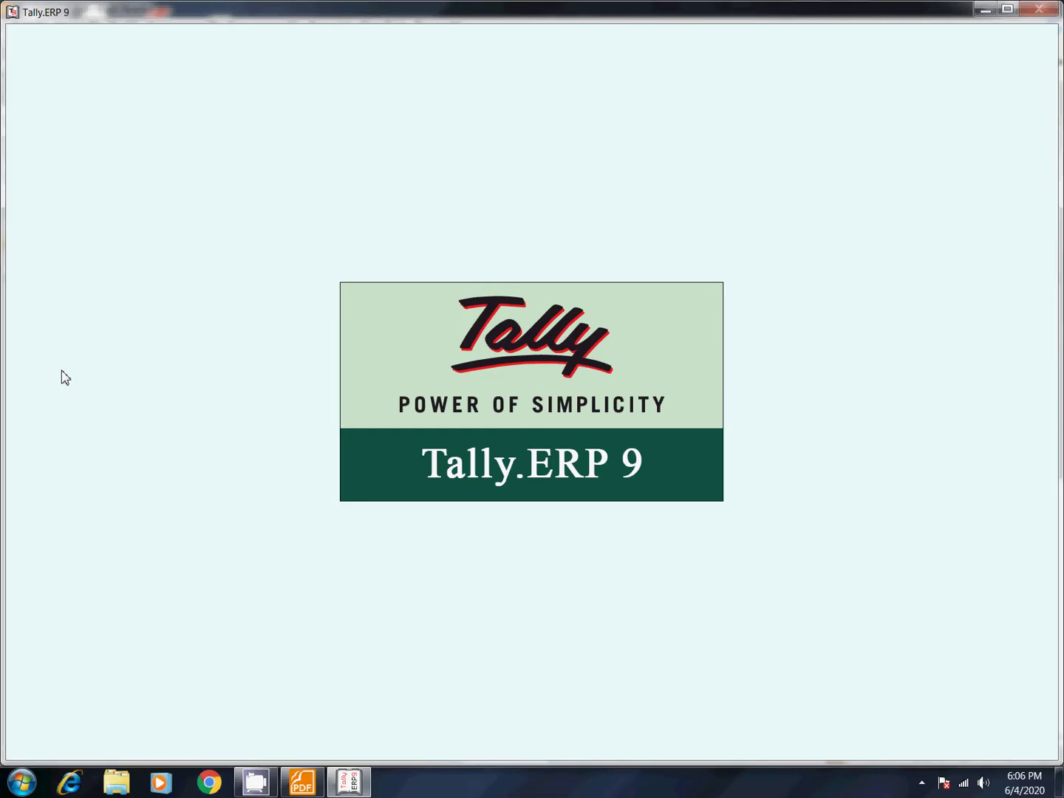
key(Down)
key(Down)
key(Down)
key(Down)
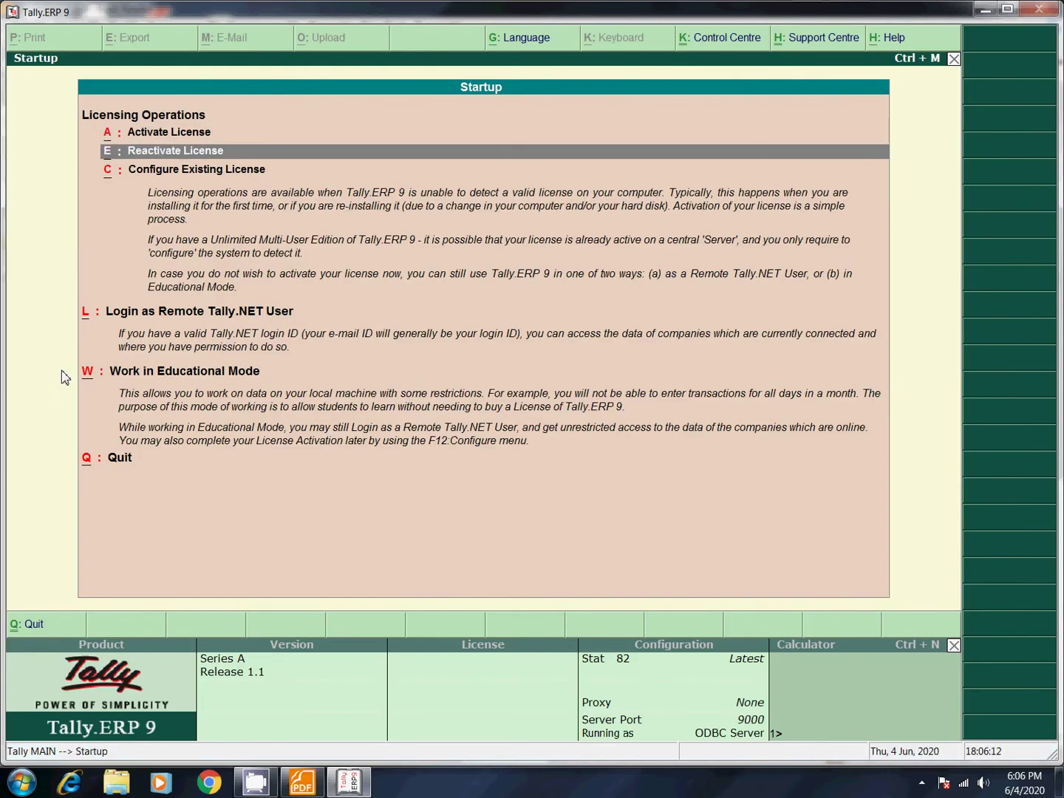
key(Return)
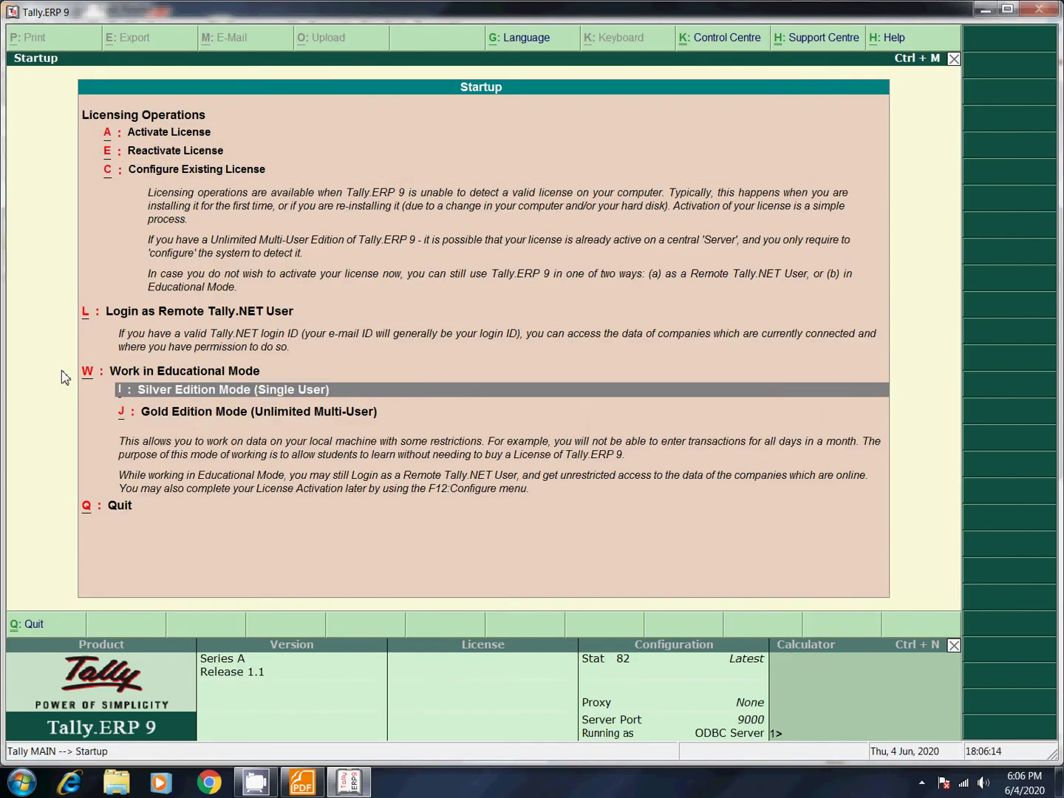
key(Return)
key(Return)
- Start creating a company and name it SSEDUCATIONAL INSITUTE
key(Down)
key(Down)
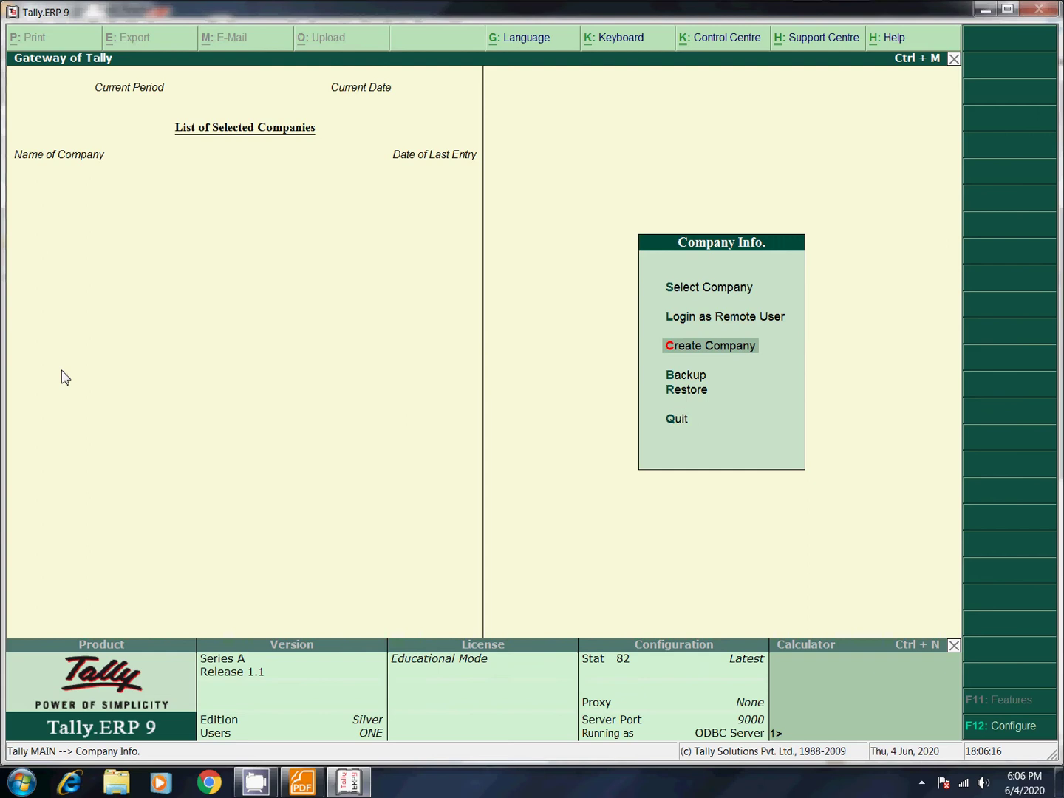
key(Return)
text(Inventory)
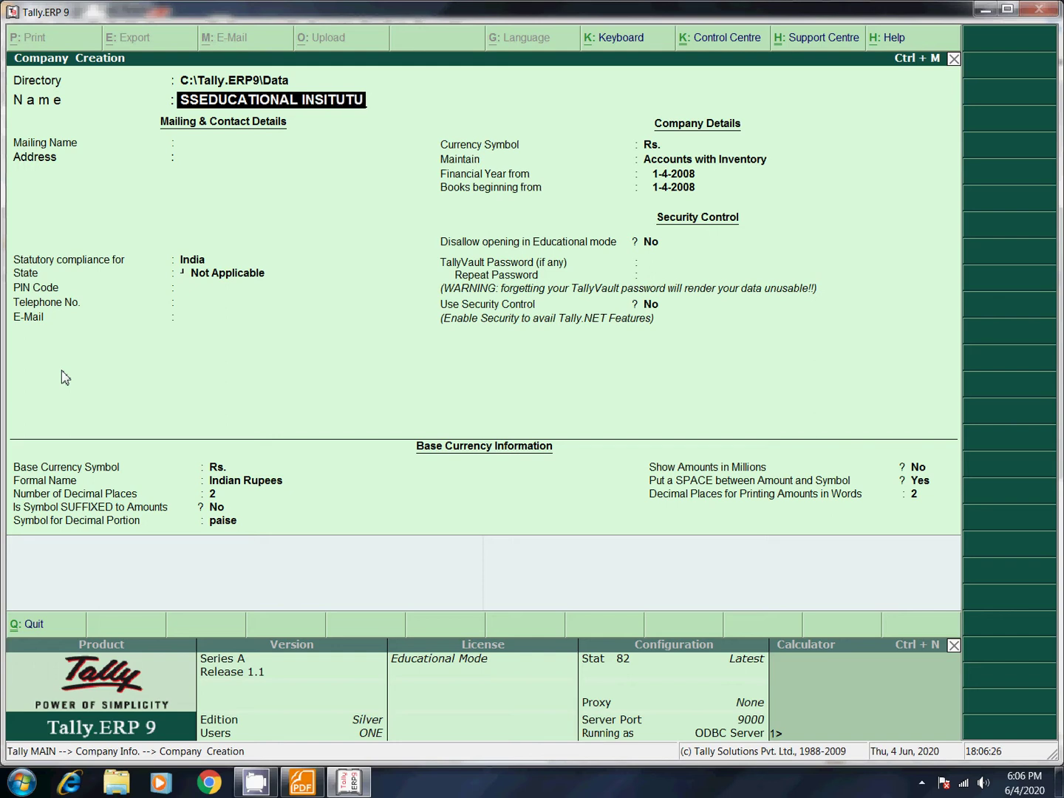
text(E)
key(Return)
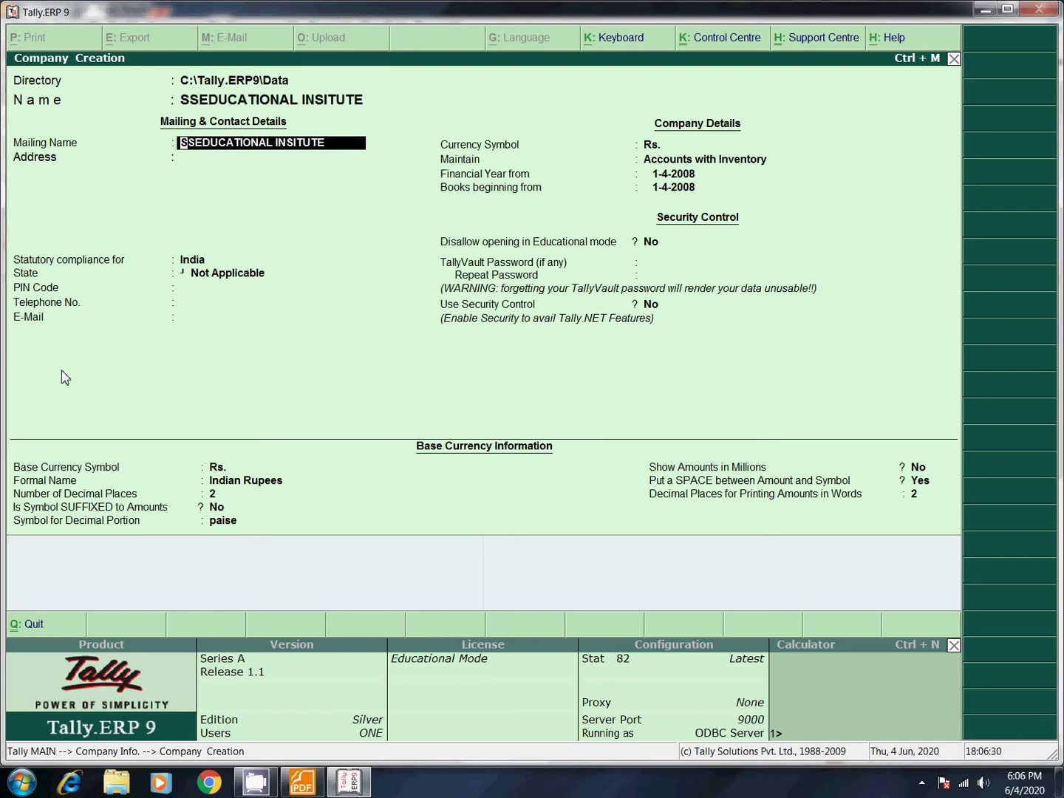
- Keep the defaults for the remaining mailing, security and currency details, and save the new company
key(Return)
key(Return)
key(Return)
key(Return)
key(Return)
key(Return)
key(Return)
key(Return)
key(Return)
key(Return)
key(Return)
key(Return)
key(Return)
key(Return)
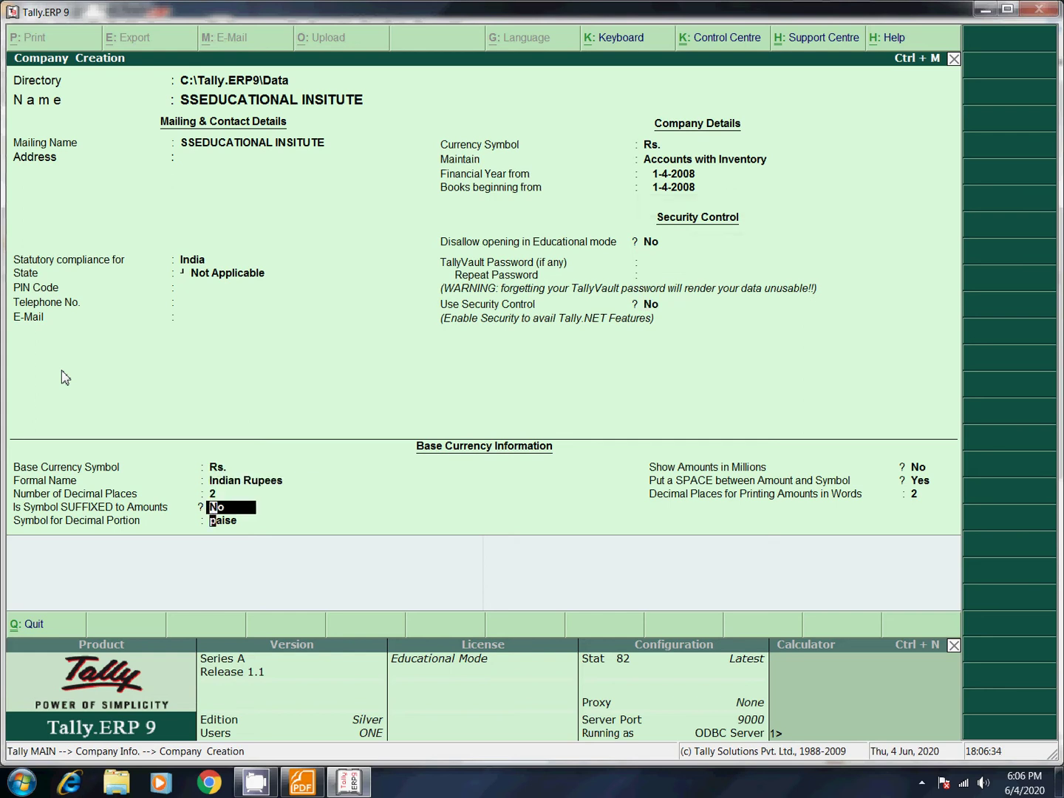
key(Return)
key(Return)
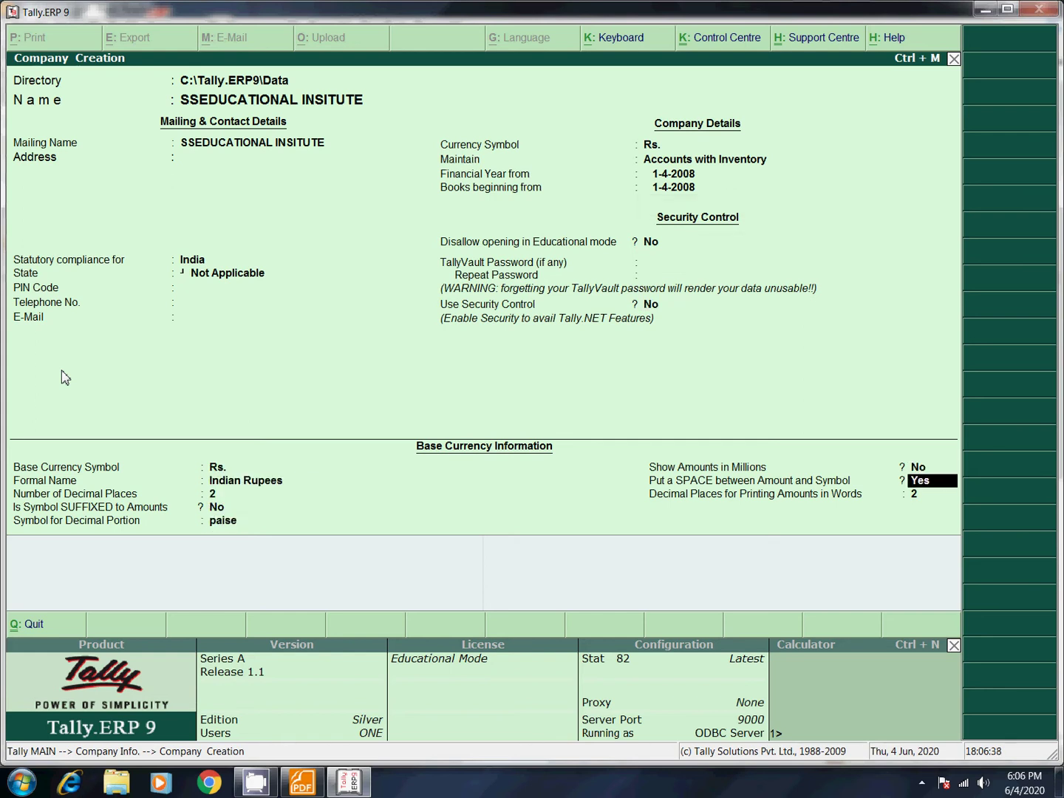
key(Return)
key(Return)
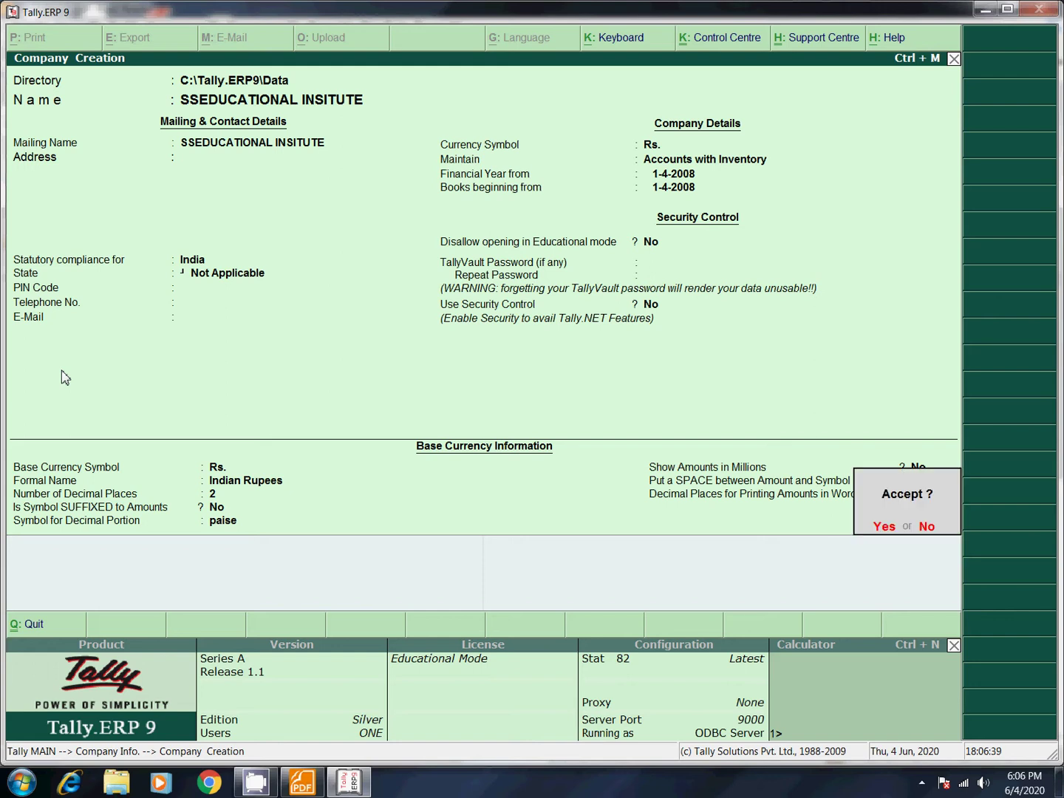
key(Return)
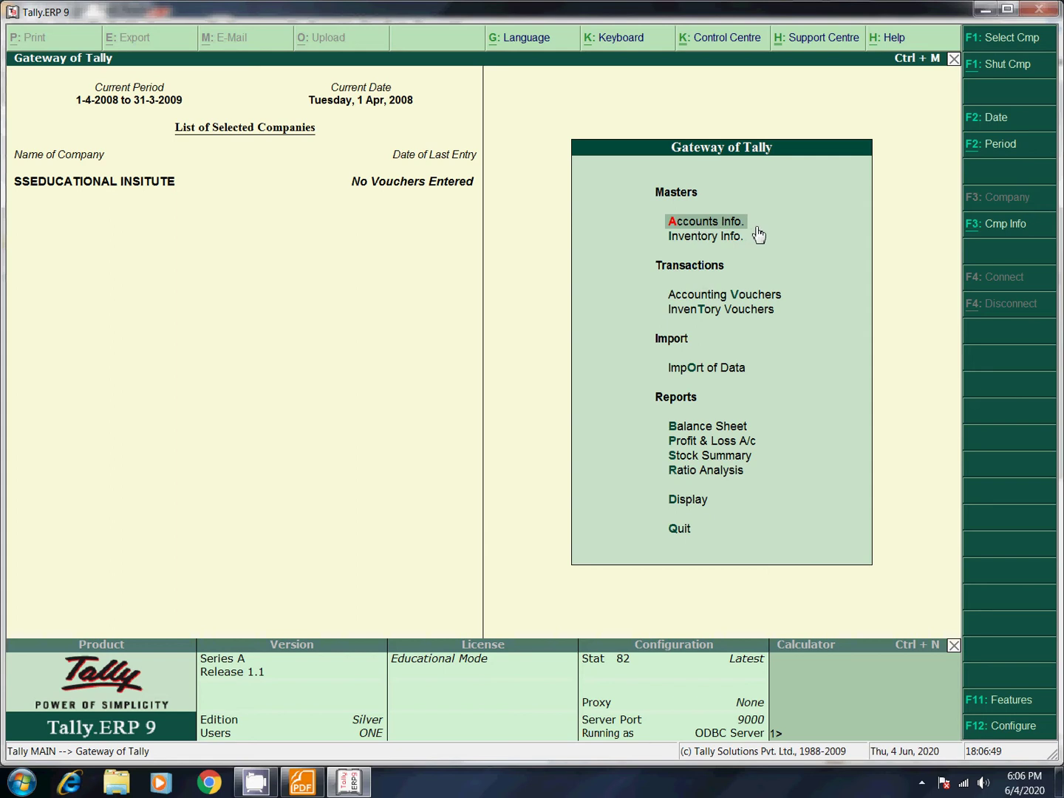
- Postpone the K7TotalSecurity activation and return from Accounts Info. to the Gateway of Tally
key(Return)
key(Down)
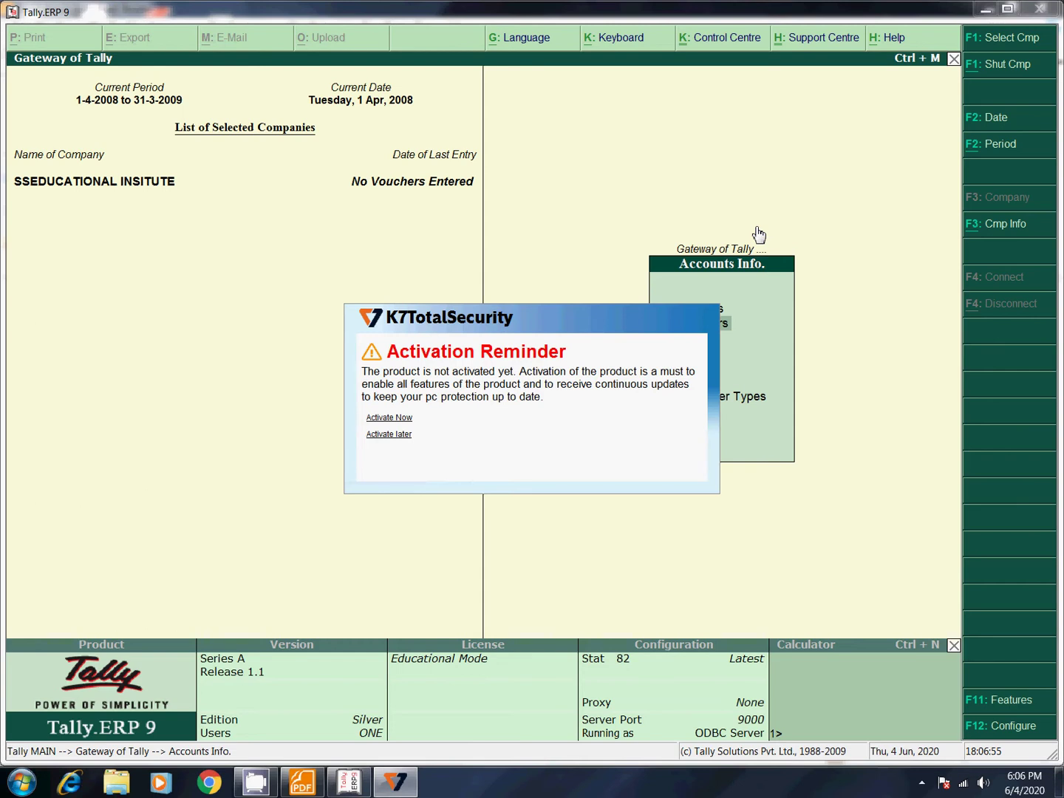
click(382, 436)
key(Escape)
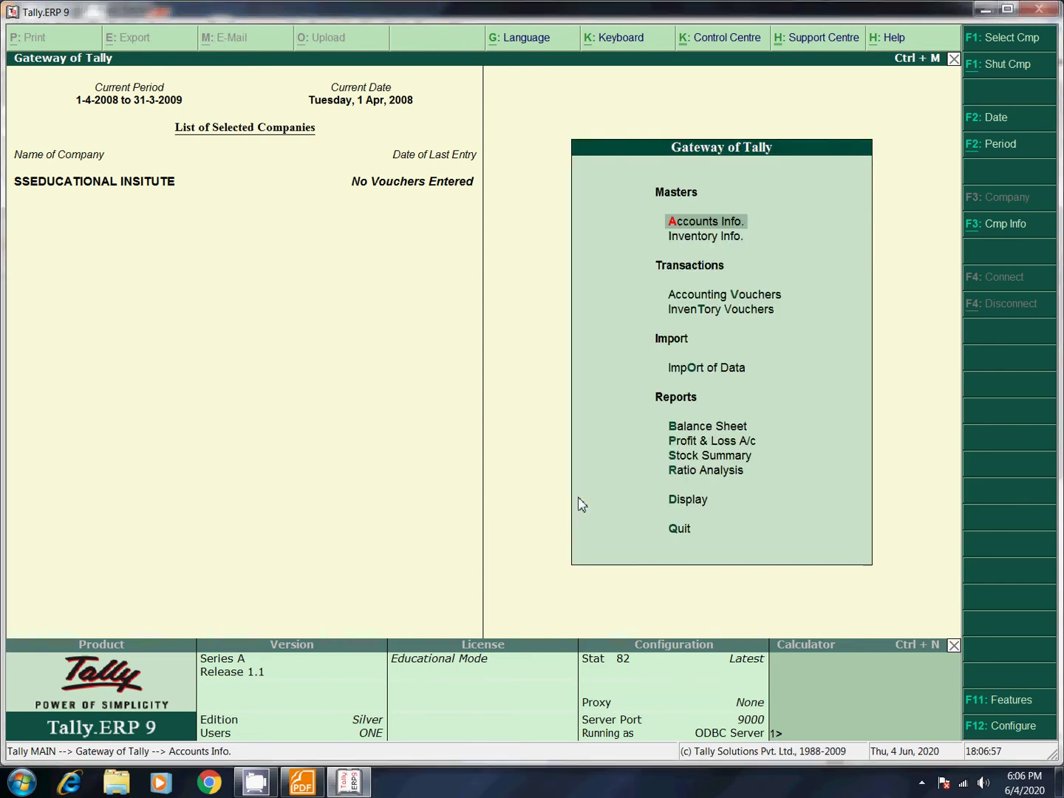
- Create a single stock group named Dom under Primary, following the Stock details PDF, with adding of item quantities left at No
key(Down)
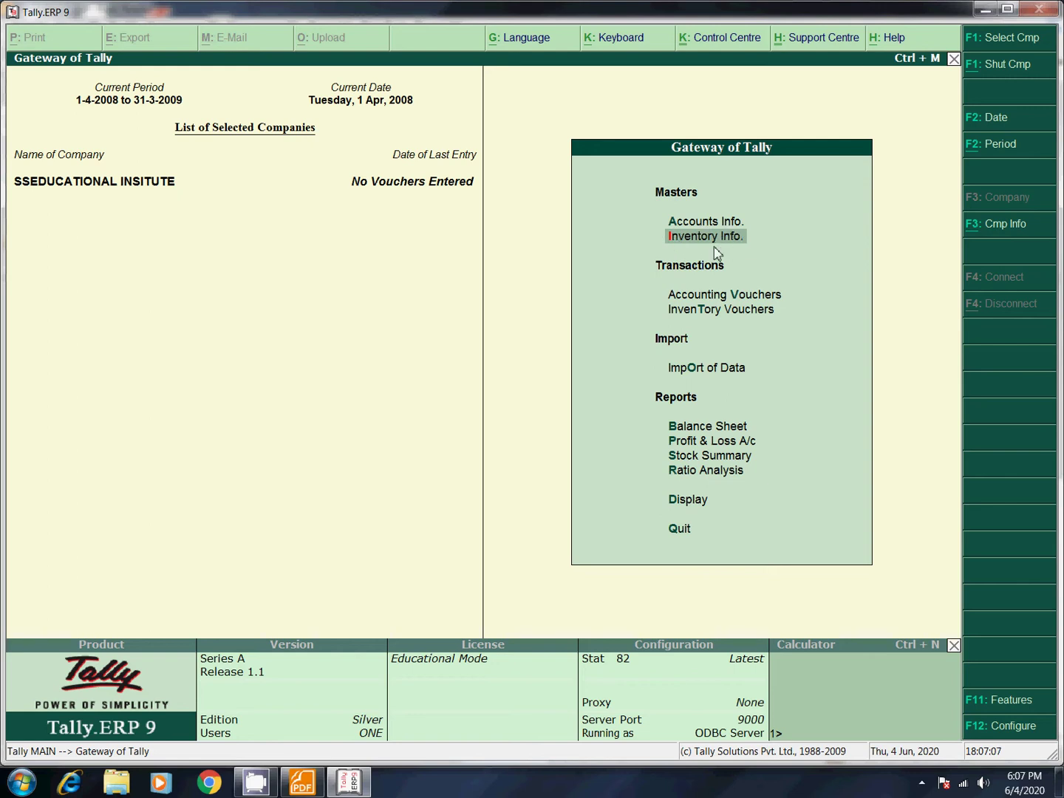
key(Return)
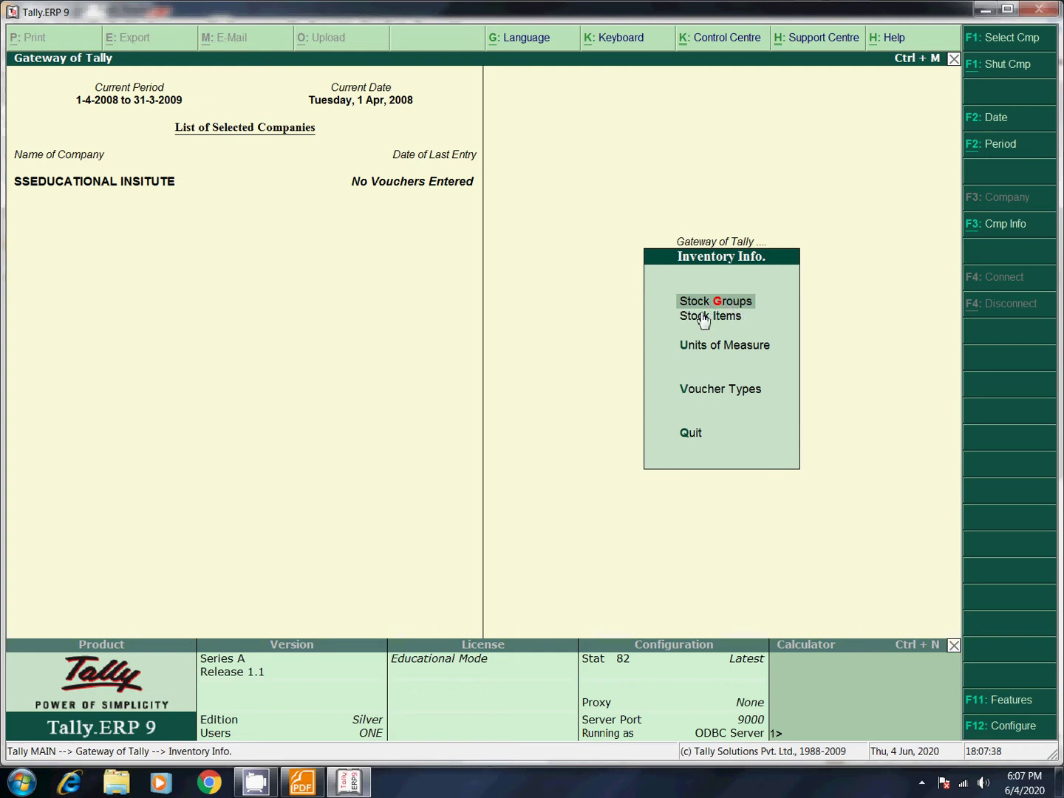
click(303, 782)
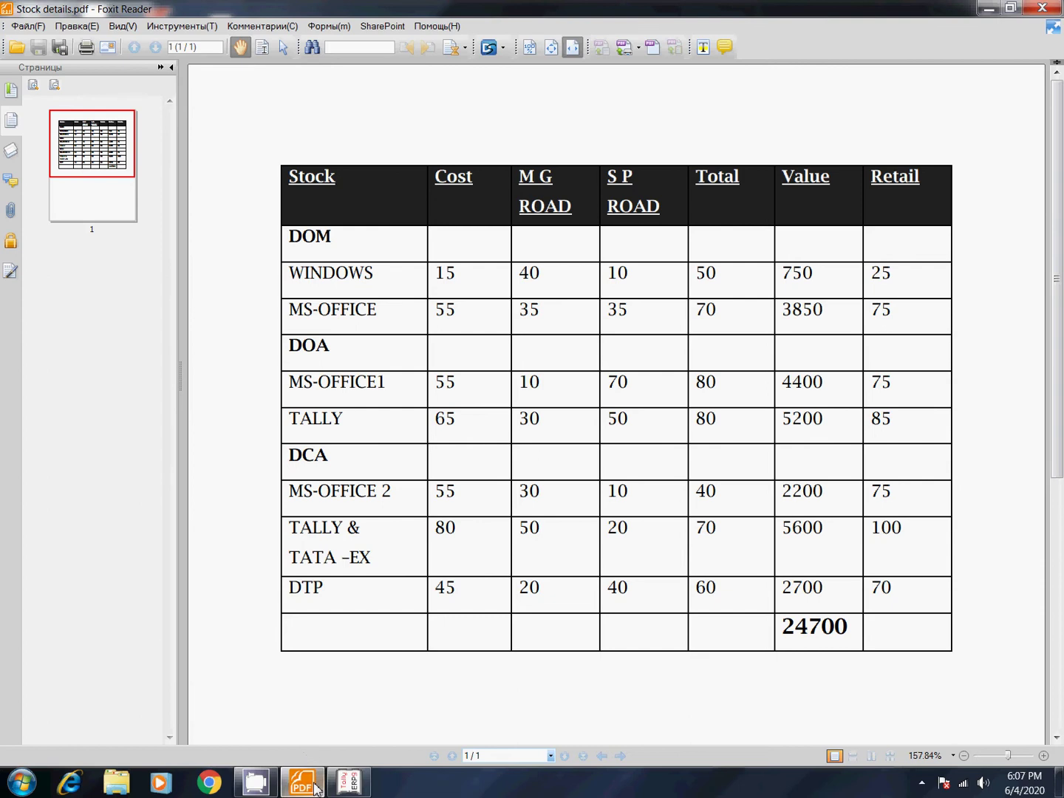
click(313, 786)
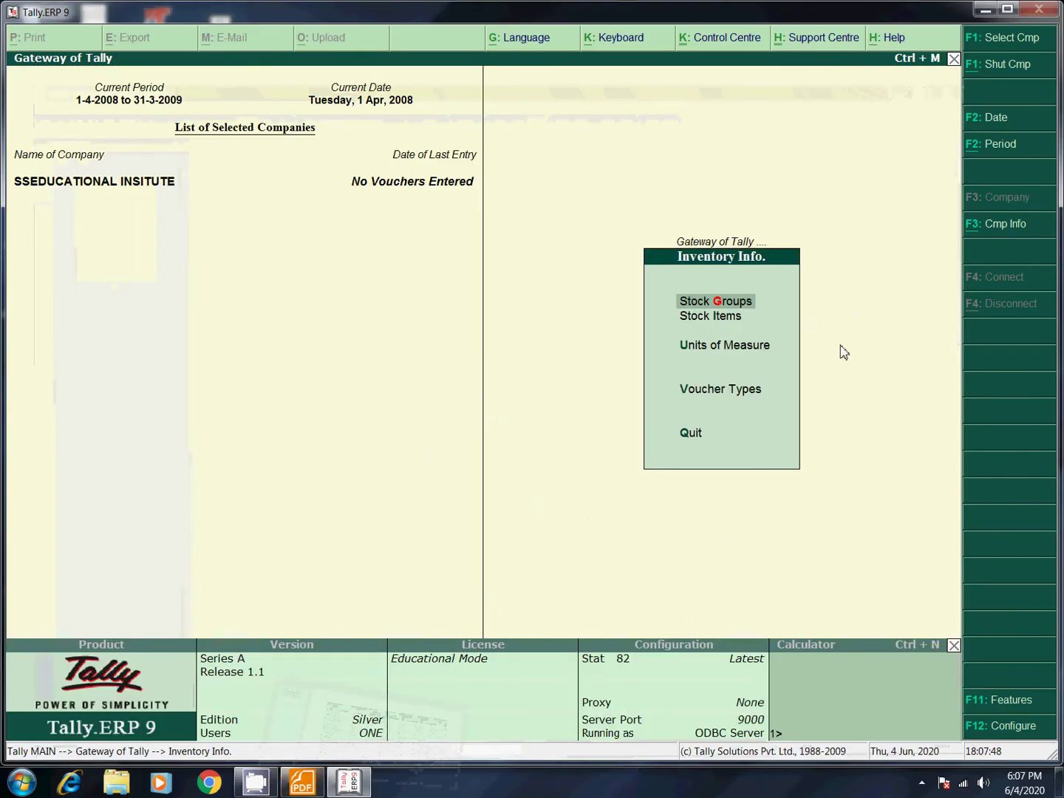
click(724, 309)
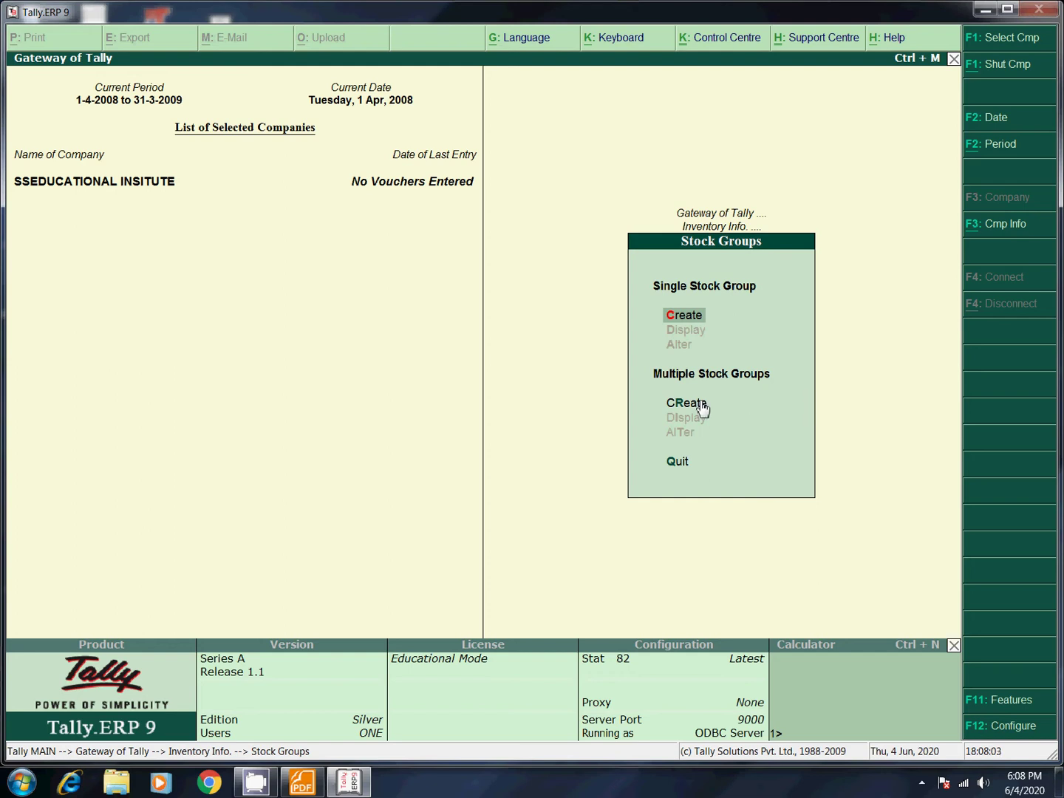
key(Return)
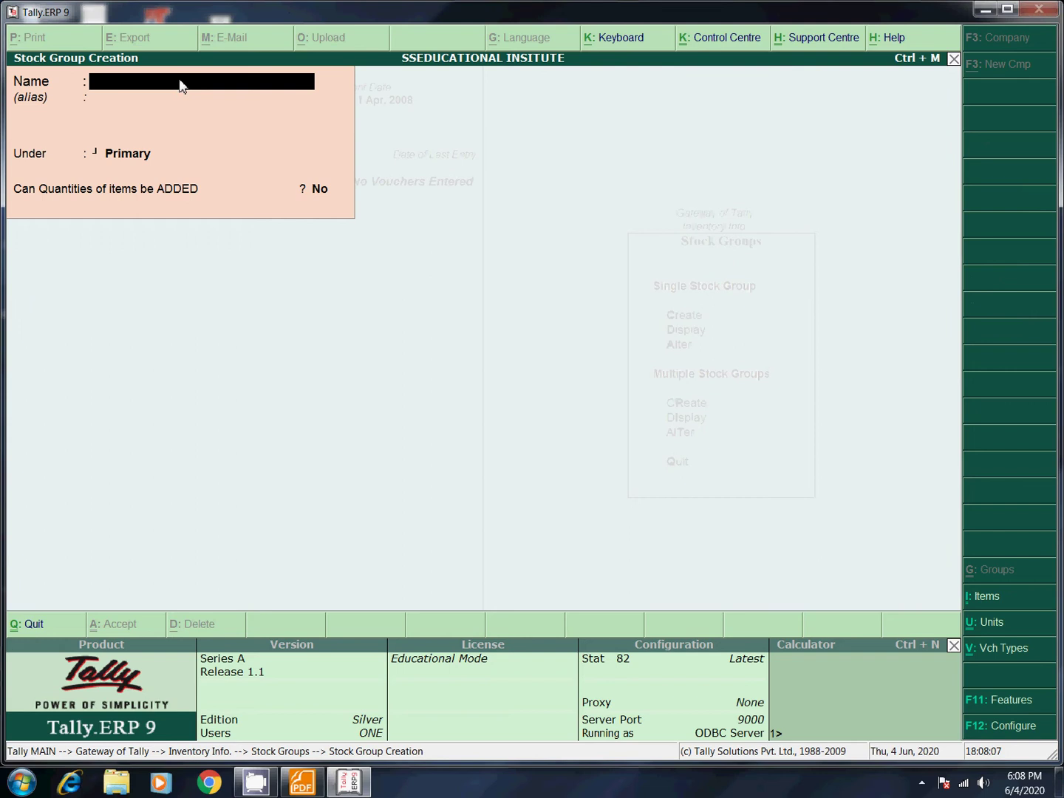
click(294, 785)
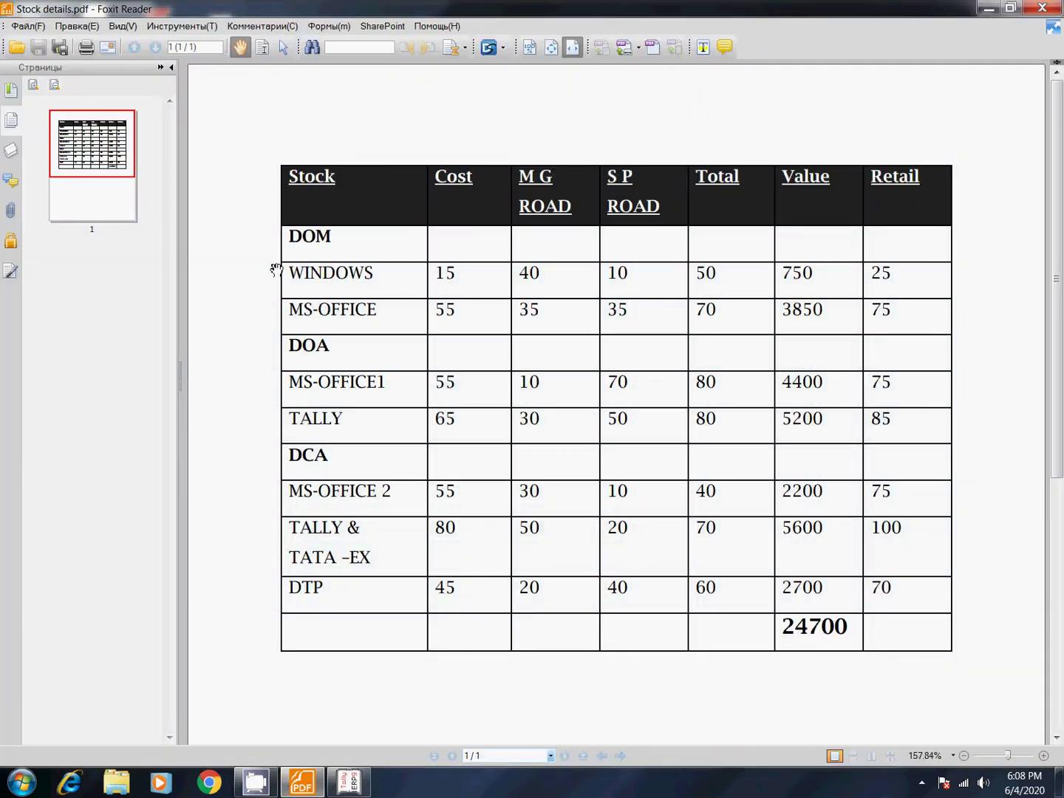
key(alt+Tab)
text(Dom)
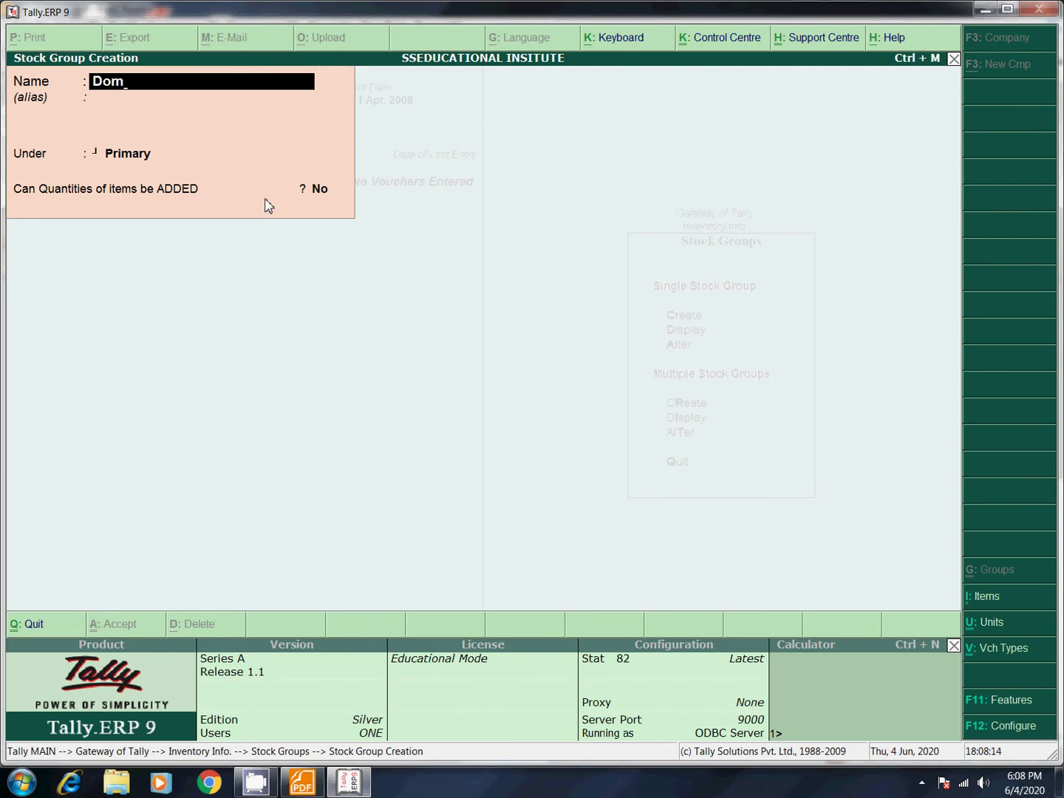
key(Return)
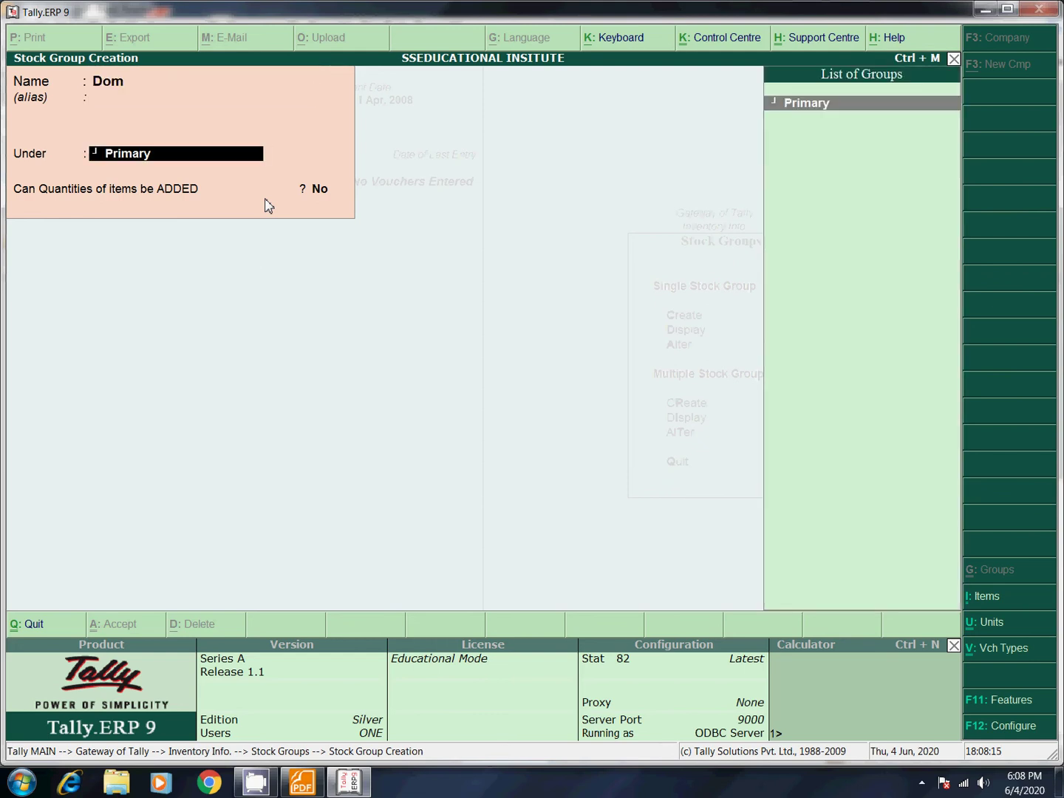
key(Return)
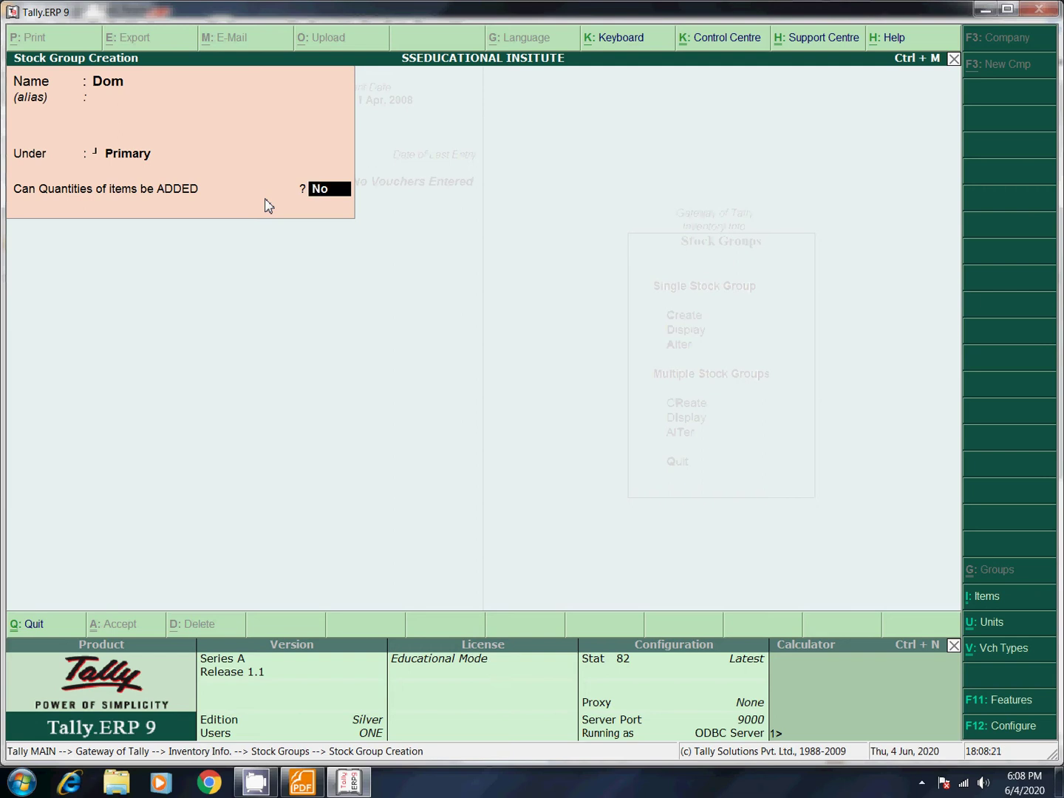
key(Return)
key(Return)
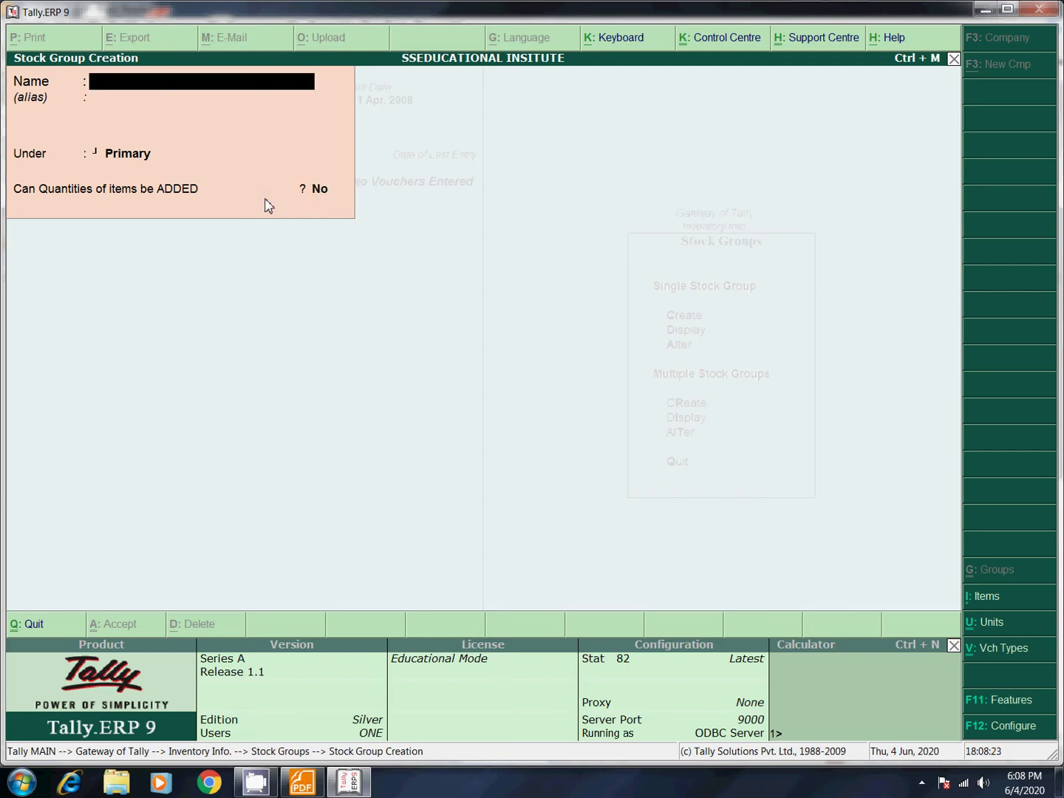
- Check the second group in the Stock details PDF and create the stock group DOA under Primary with default settings
key(alt+Tab)
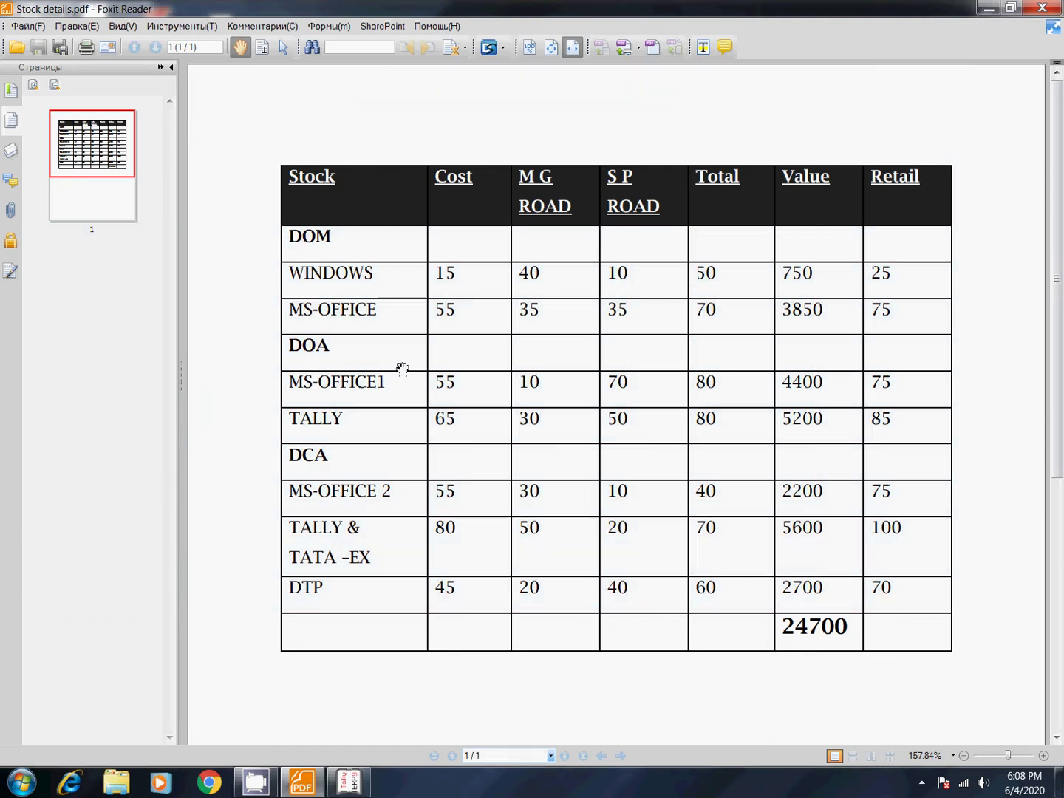
key(alt+Tab)
text(Doa)
key(BackSpace)
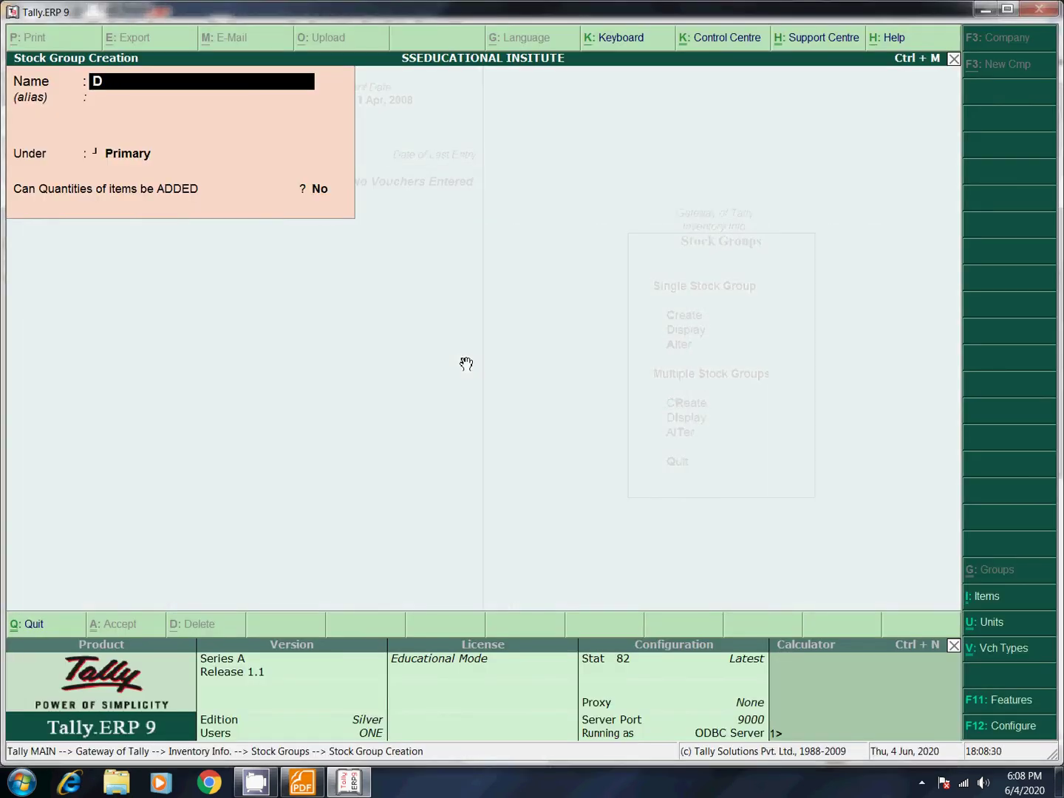
text(OA)
key(Return)
key(Return)
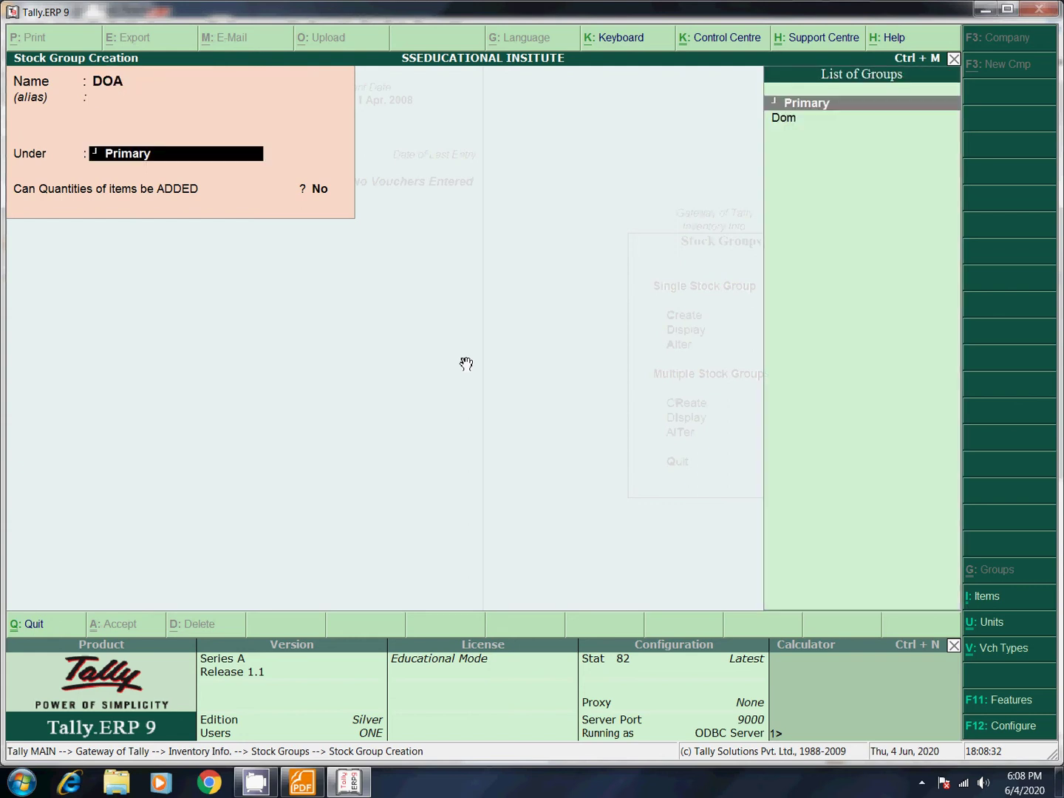
key(Return)
key(Return)
key(Return)
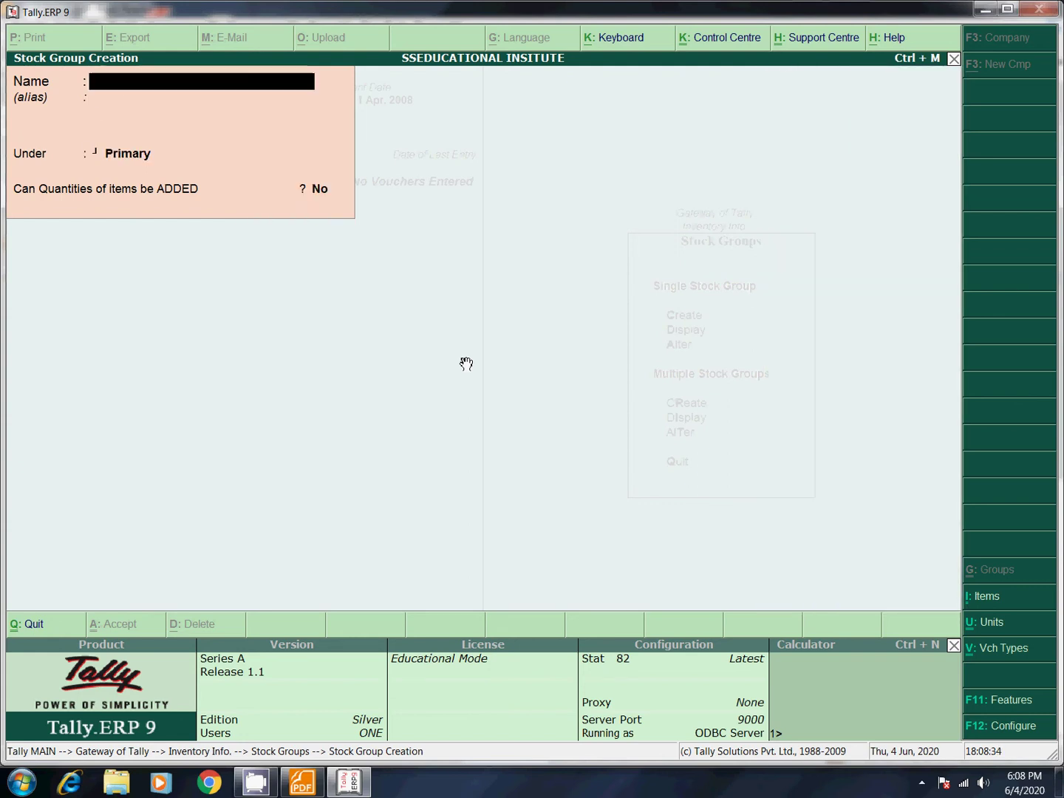
- Create the stock group DCA under Primary as listed in the Stock details PDF, and leave stock group creation
key(alt+Tab)
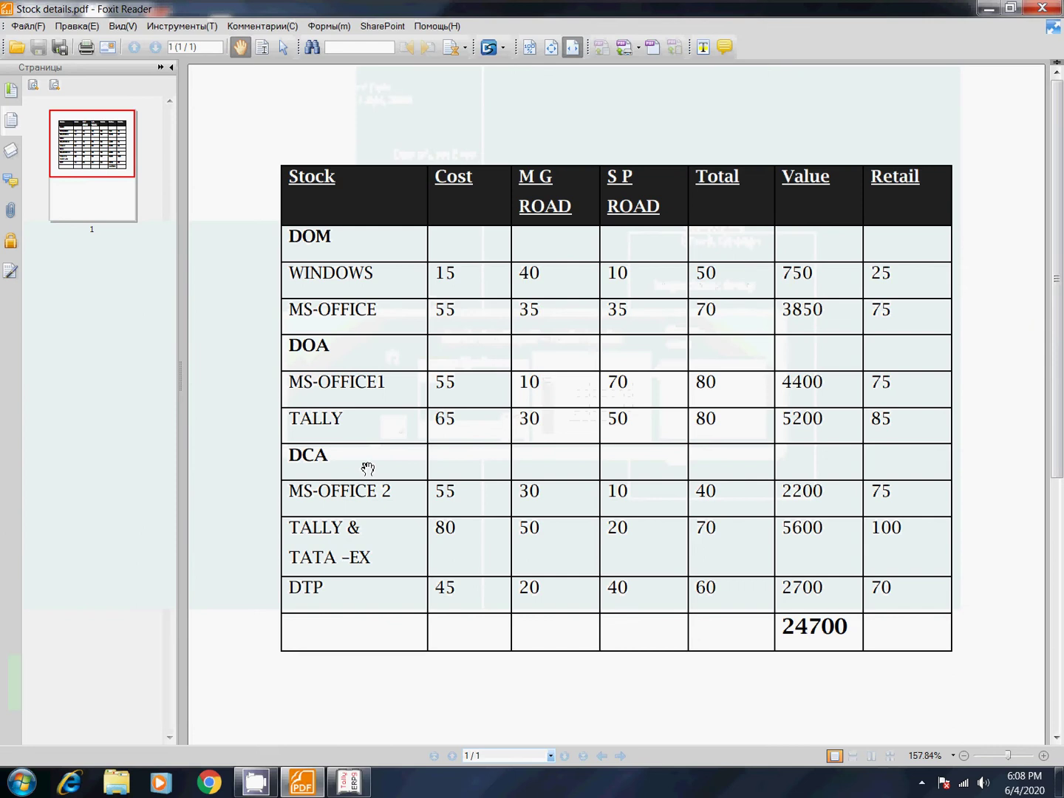
key(alt+Tab)
text(DCA)
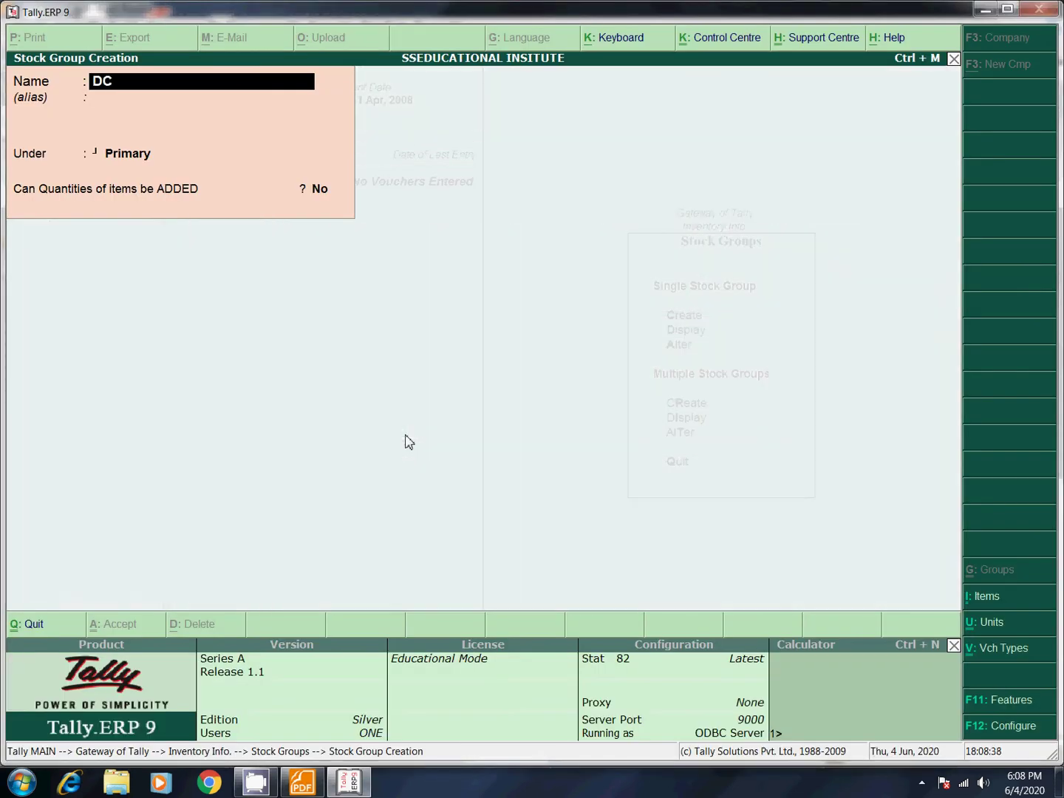
key(Return)
key(Return)
key(Return)
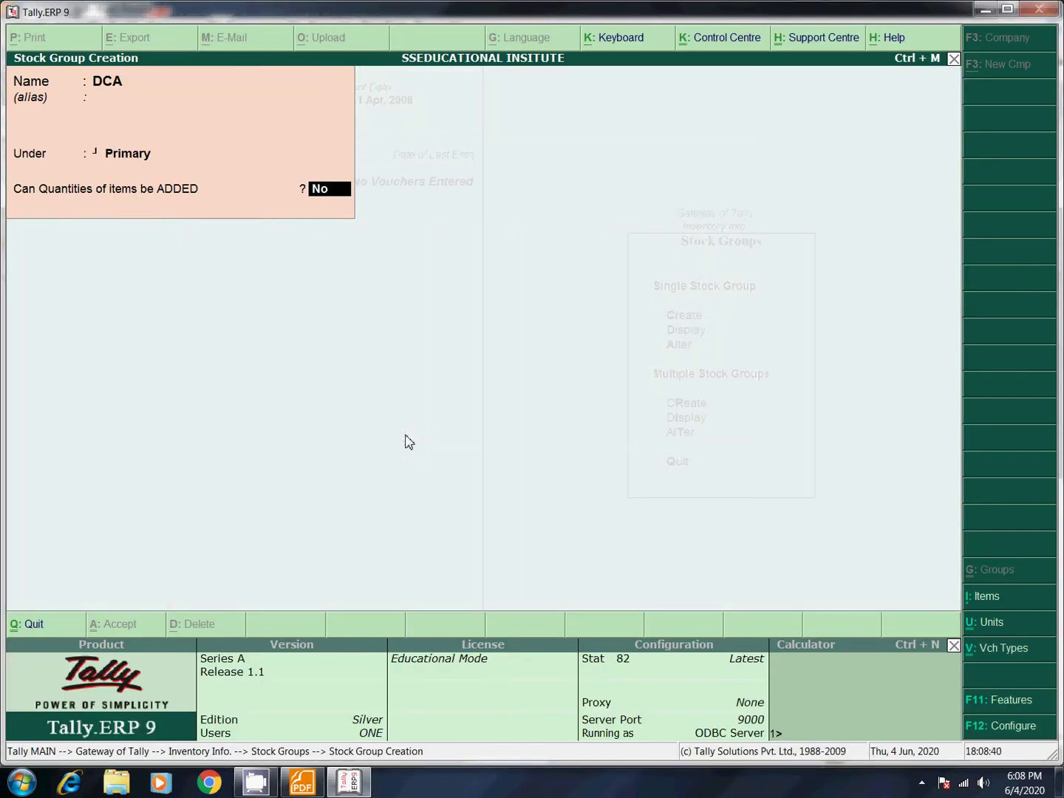
key(Return)
key(Return)
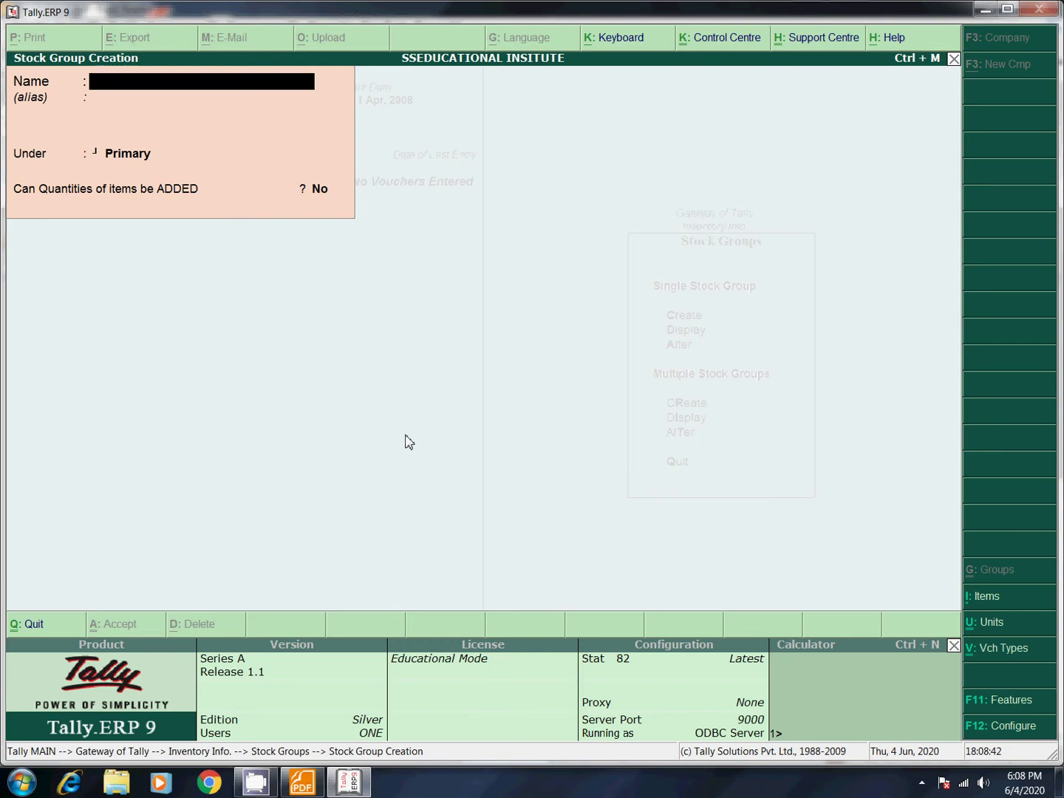
key(Escape)
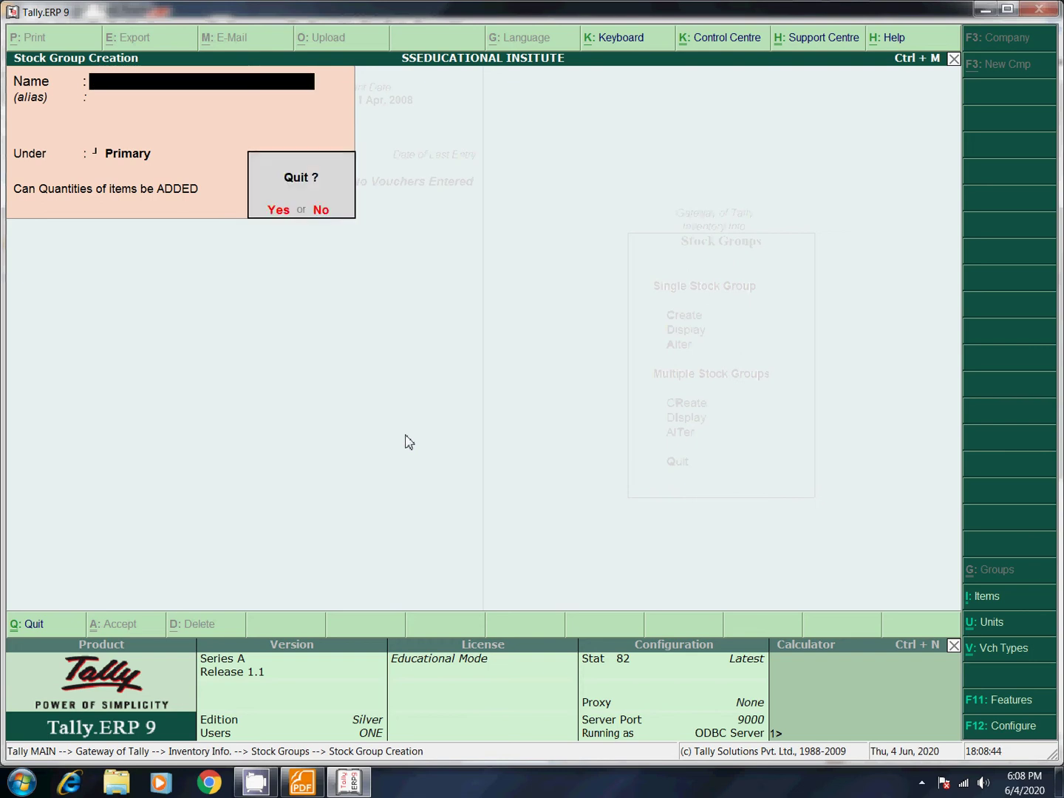
key(Return)
- Open the single stock group Dom for alteration from the list of groups
key(Down)
key(Down)
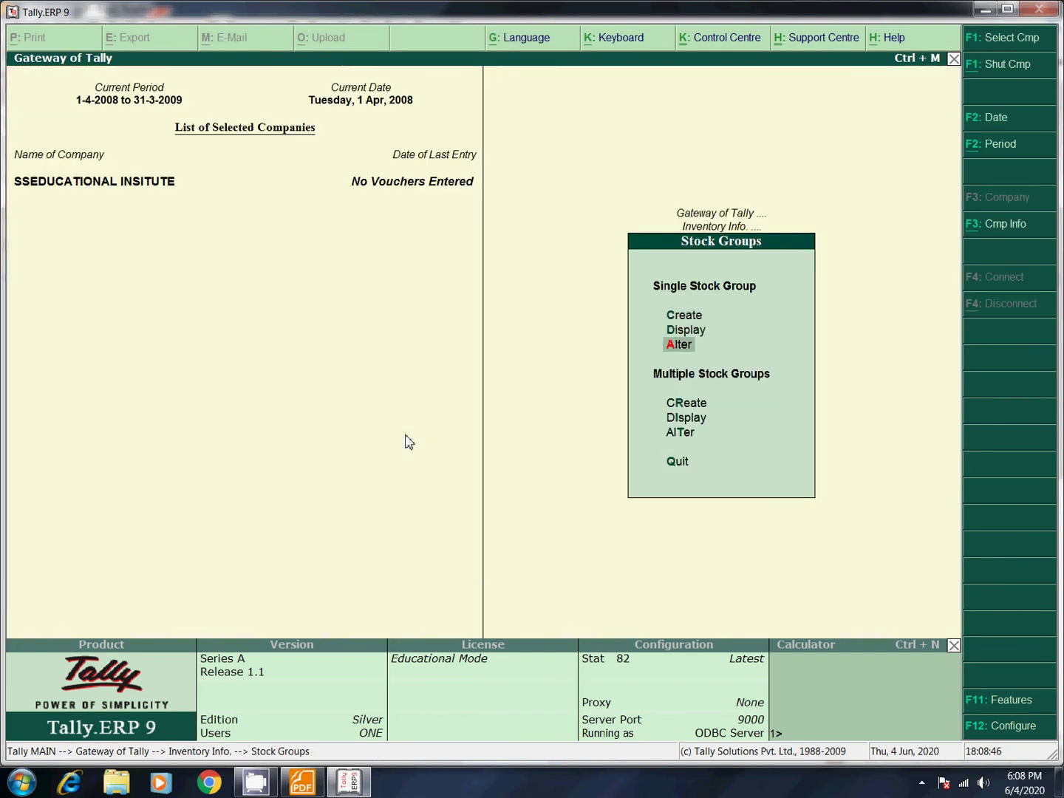
key(Return)
key(Down)
key(Down)
key(Up)
key(Up)
key(Down)
key(Escape)
key(Return)
key(Down)
key(Down)
key(Return)
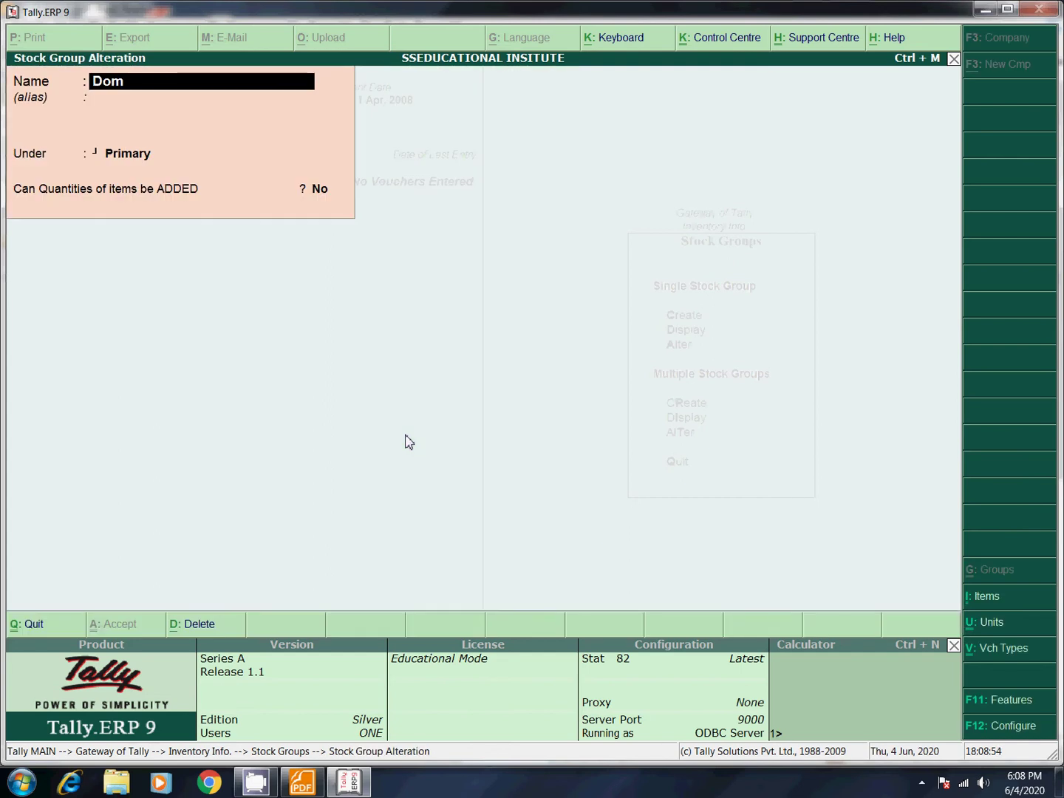
- Call up deletion of the stock group Dom, decline it, and leave stock group alteration
key(alt+d)
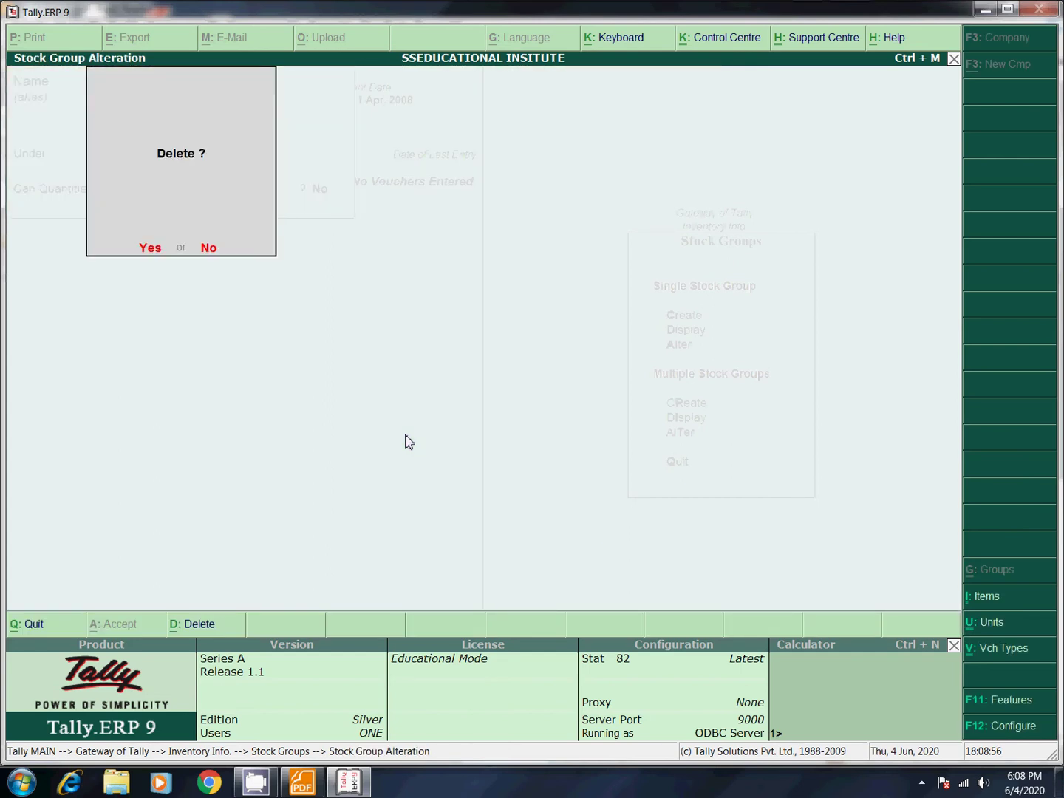
key(n)
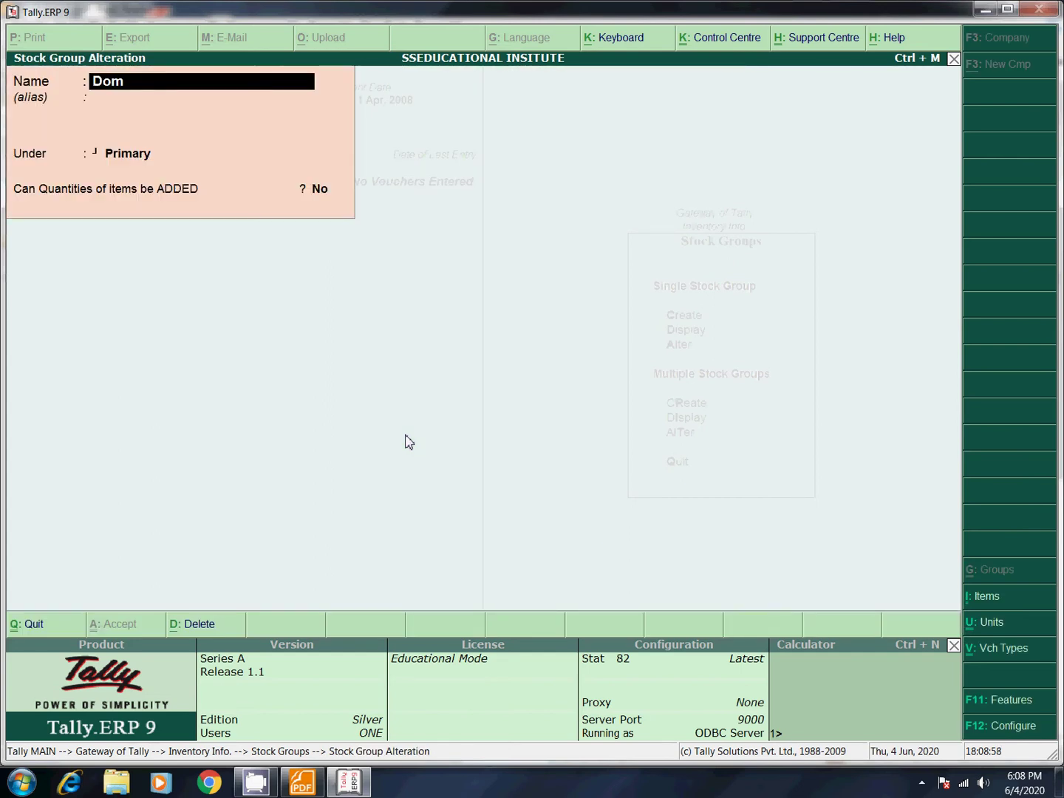
key(Escape)
key(y)
key(Escape)
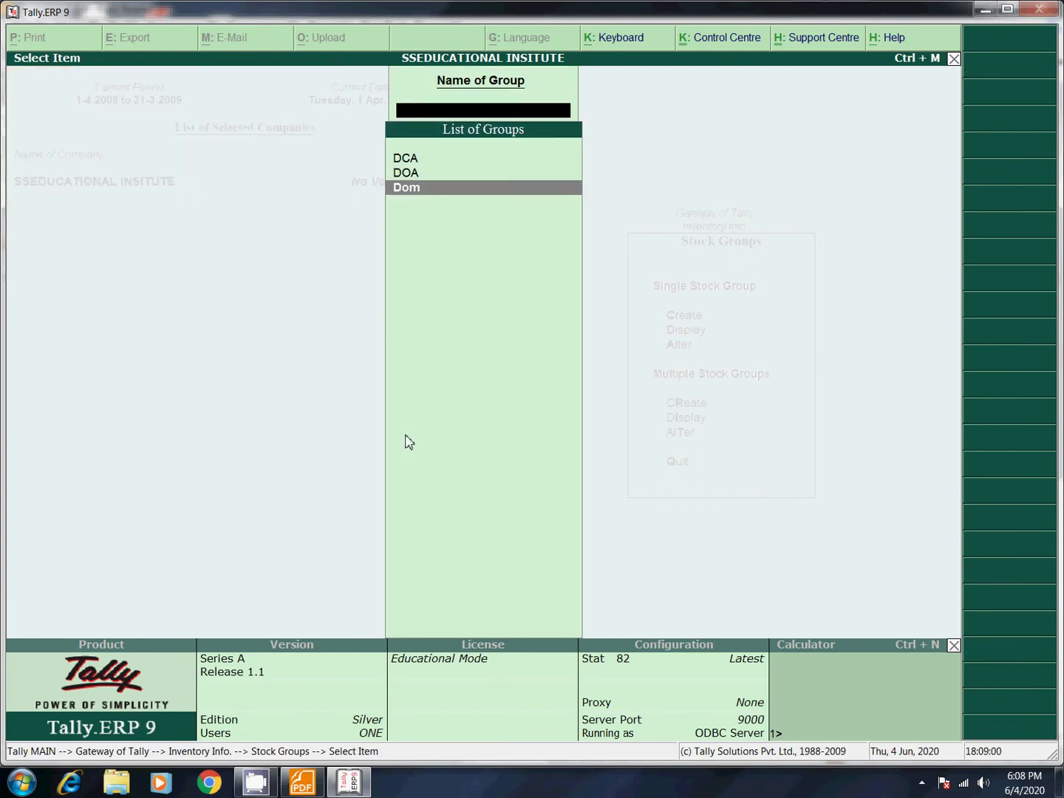
key(Escape)
- View the list of groups offered for multiple stock groups, and return to Inventory Info
key(Down)
key(Down)
key(Up)
key(Up)
key(Up)
key(Down)
key(Down)
key(Down)
key(Down)
key(Up)
key(Return)
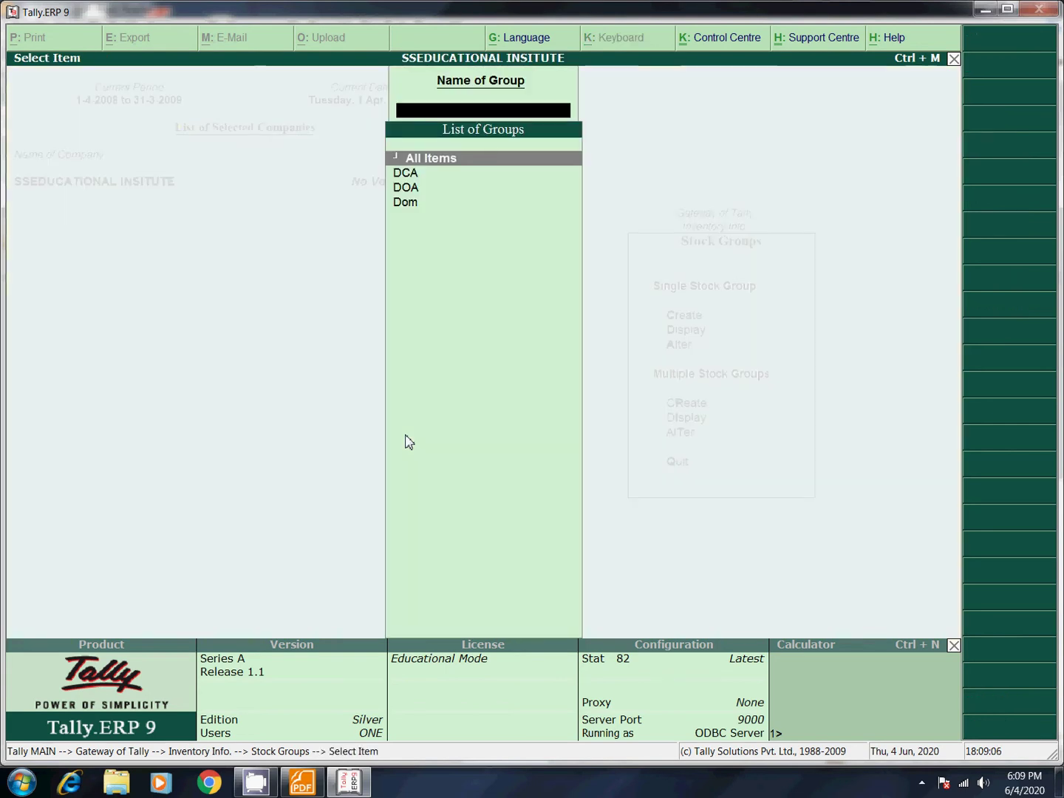
key(Escape)
key(Escape)
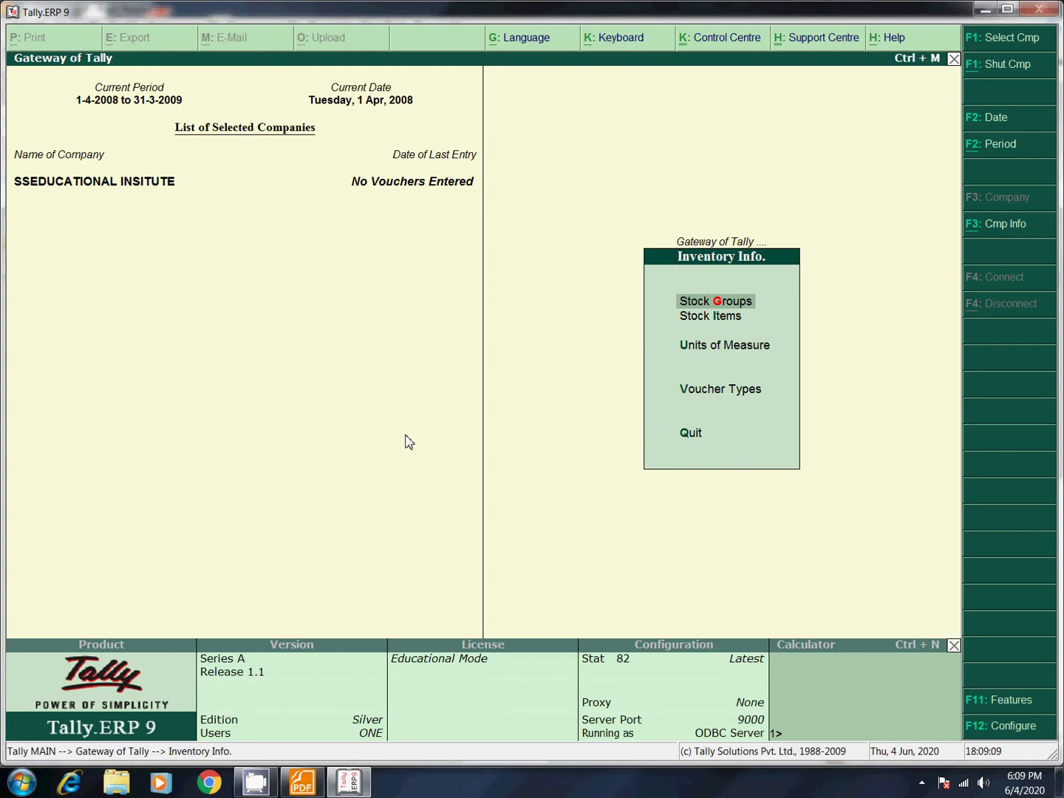
- Review the item quantities in the Stock details PDF and return to Tally at Units of Measure
key(Down)
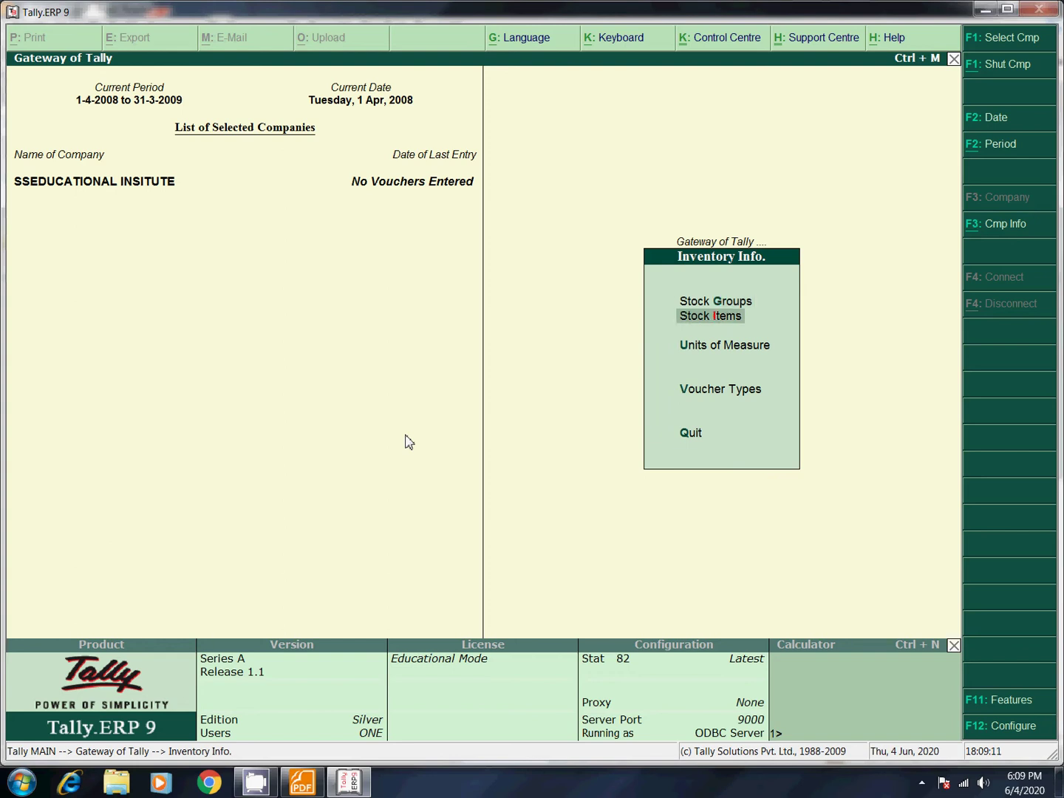
key(Down)
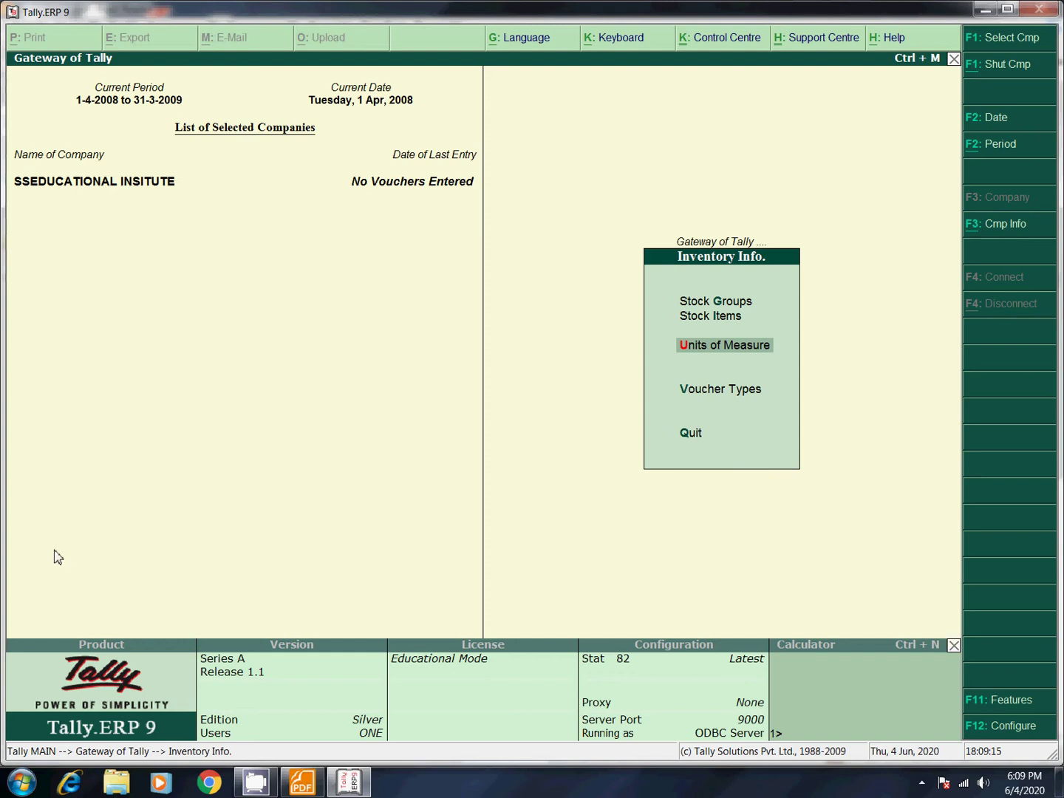
click(303, 782)
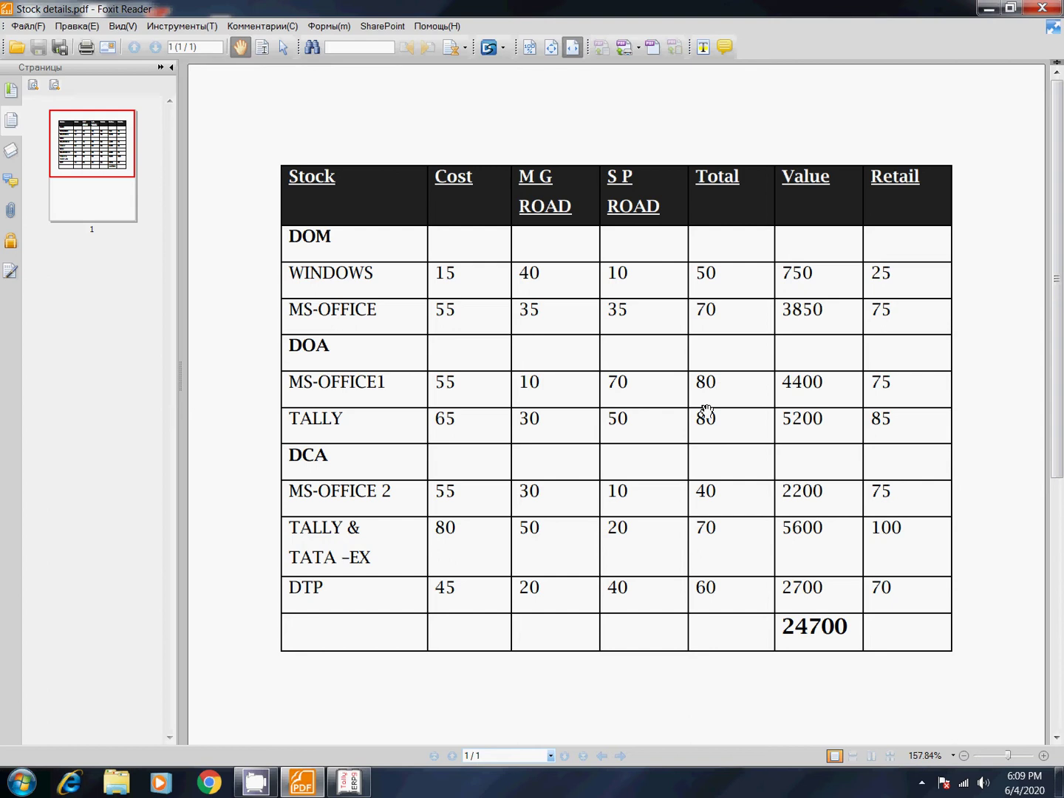
key(alt+Tab)
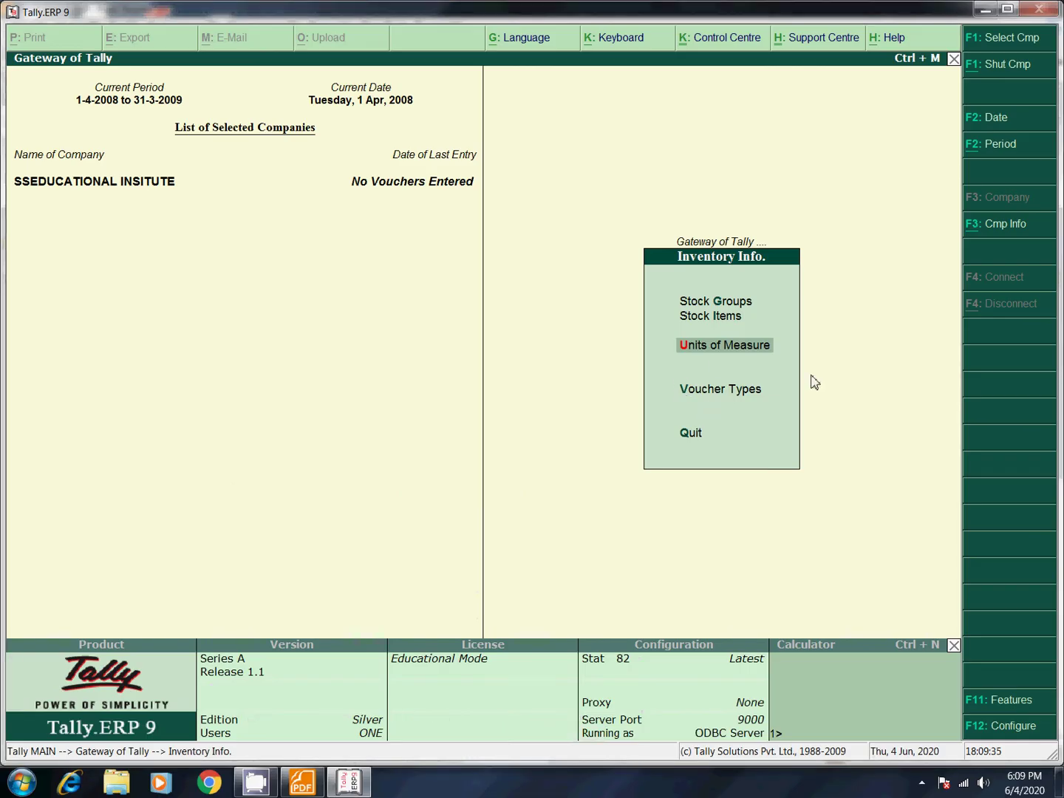
key(alt+Tab)
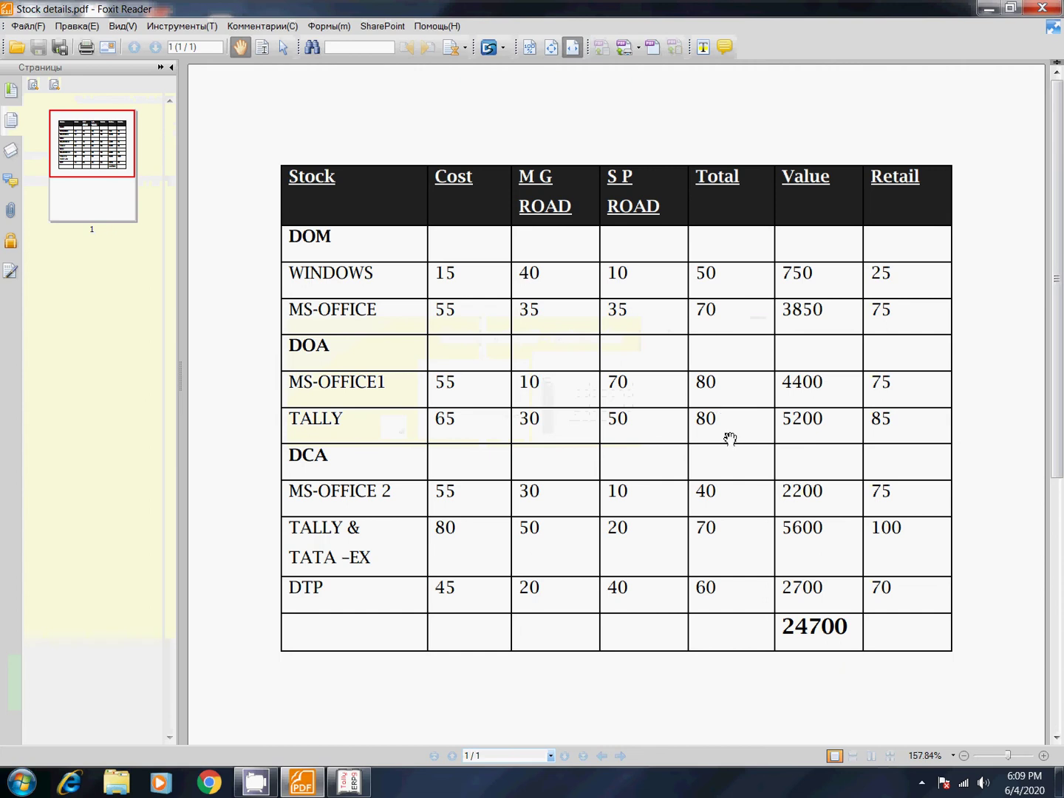
key(alt+Tab)
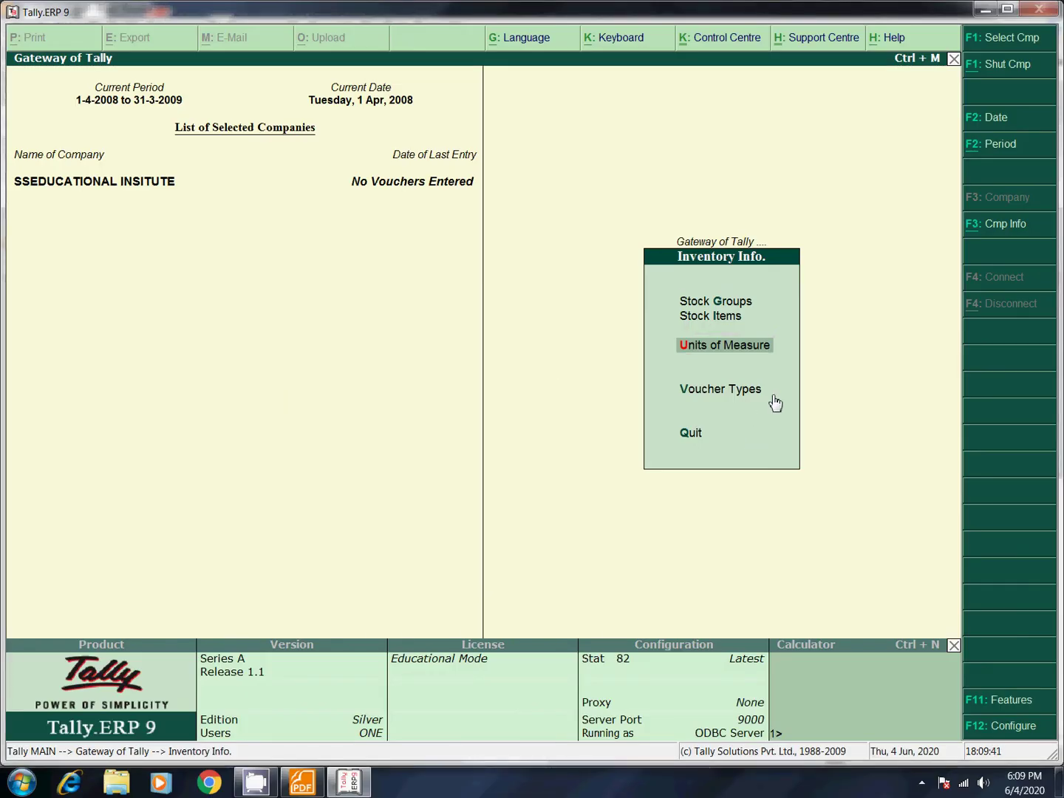
- Begin creating a unit of measure and choose Simple as its type
key(Return)
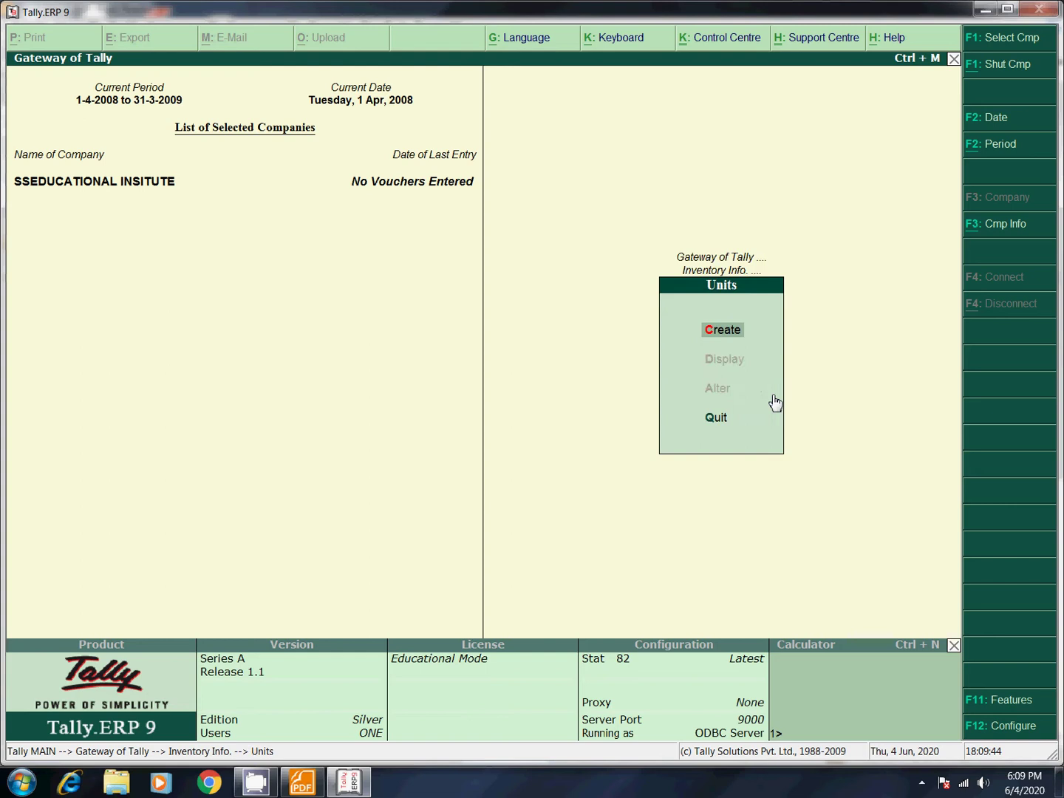
key(Return)
key(BackSpace)
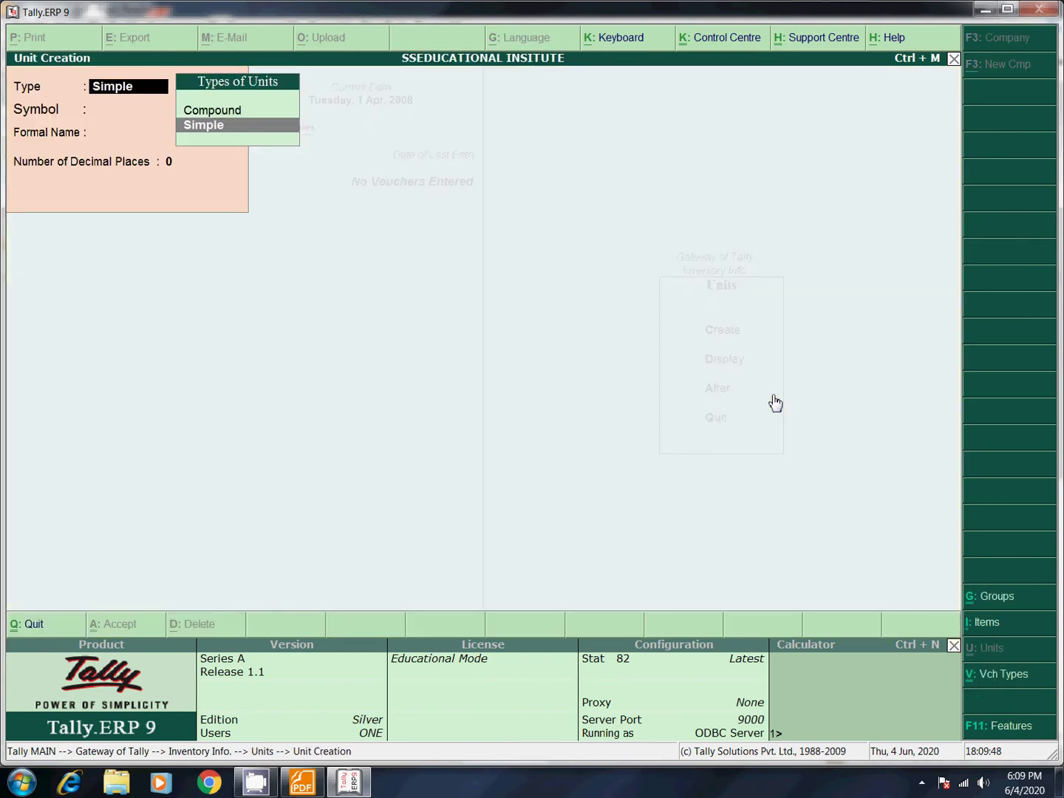
key(Up)
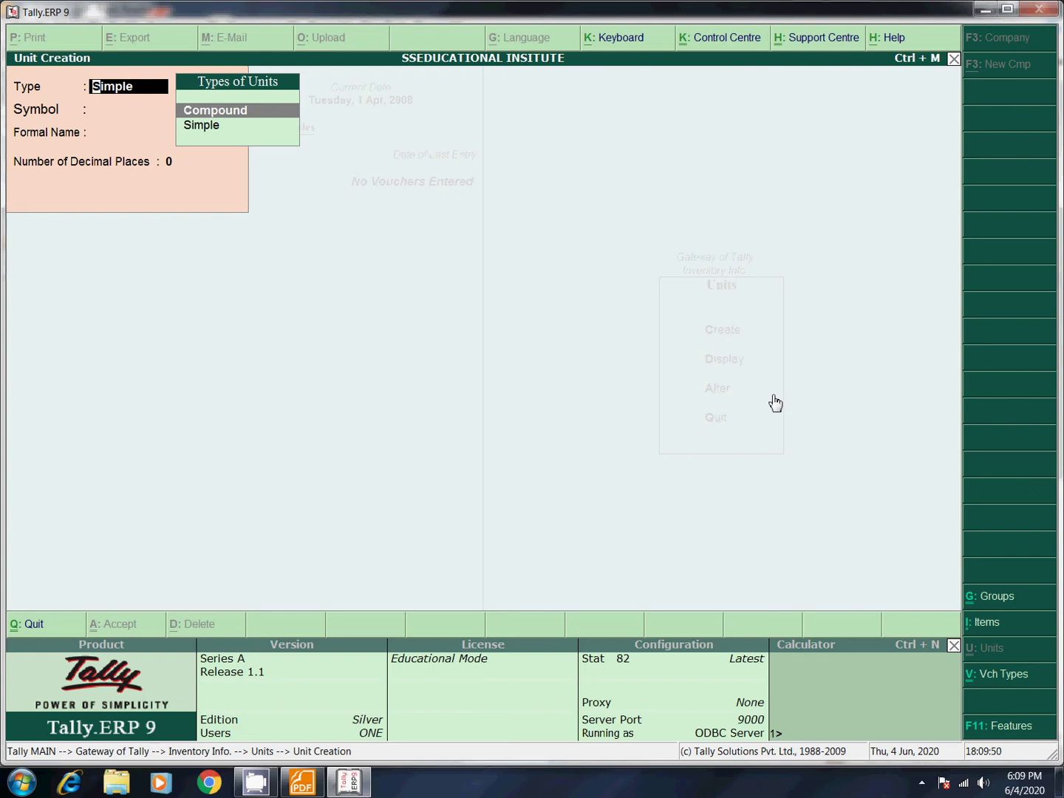
key(Down)
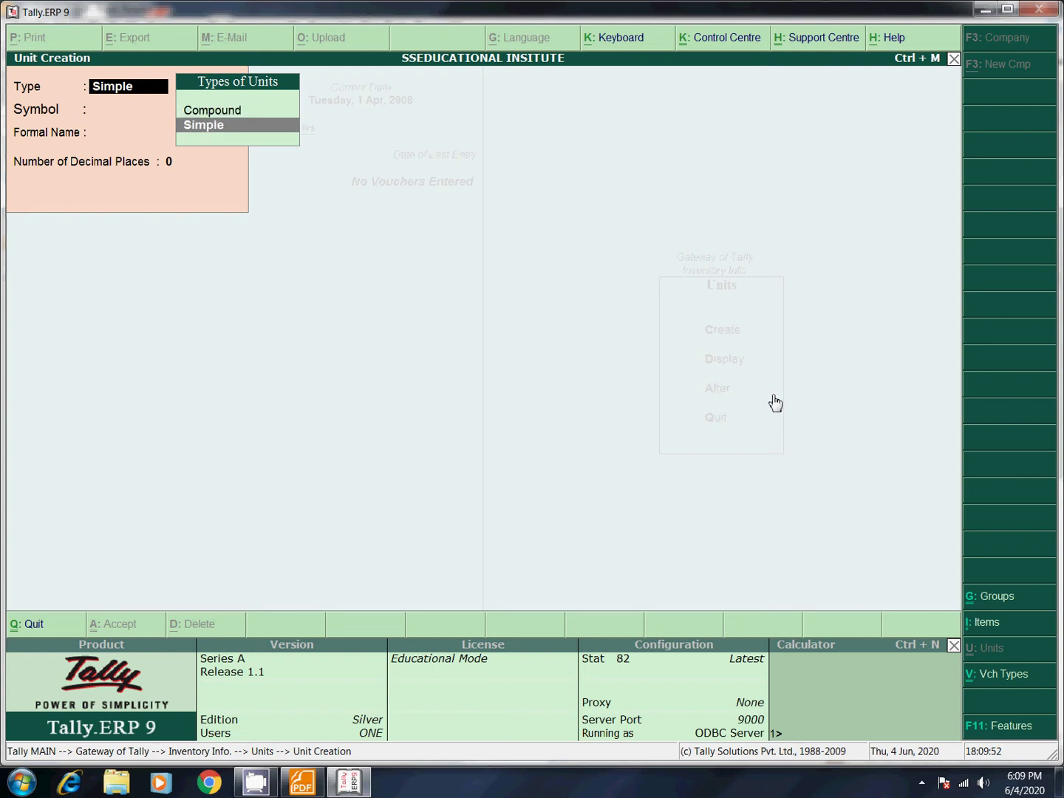
key(Return)
key(BackSpace)
key(Up)
key(Down)
key(Return)
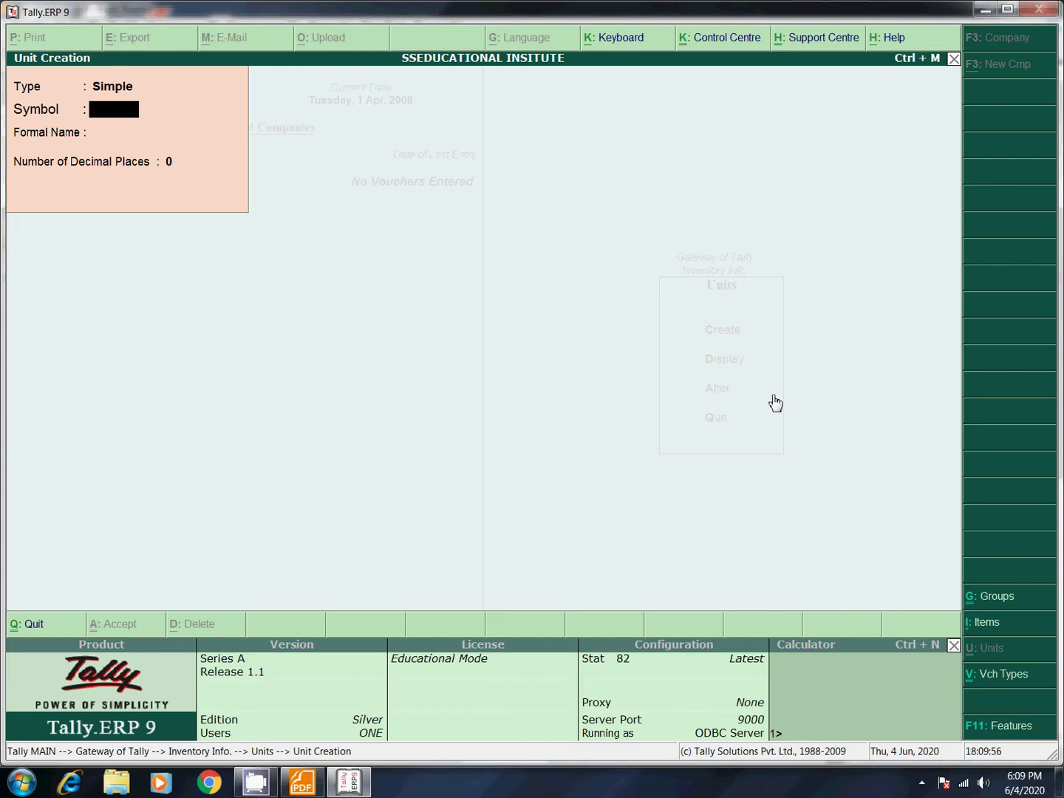
- Create the simple unit with symbol Nos, formal name Number and 0 decimal places
text(nos)
key(BackSpace)
key(BackSpace)
key(BackSpace)
text(Nos)
key(Return)
text(N)
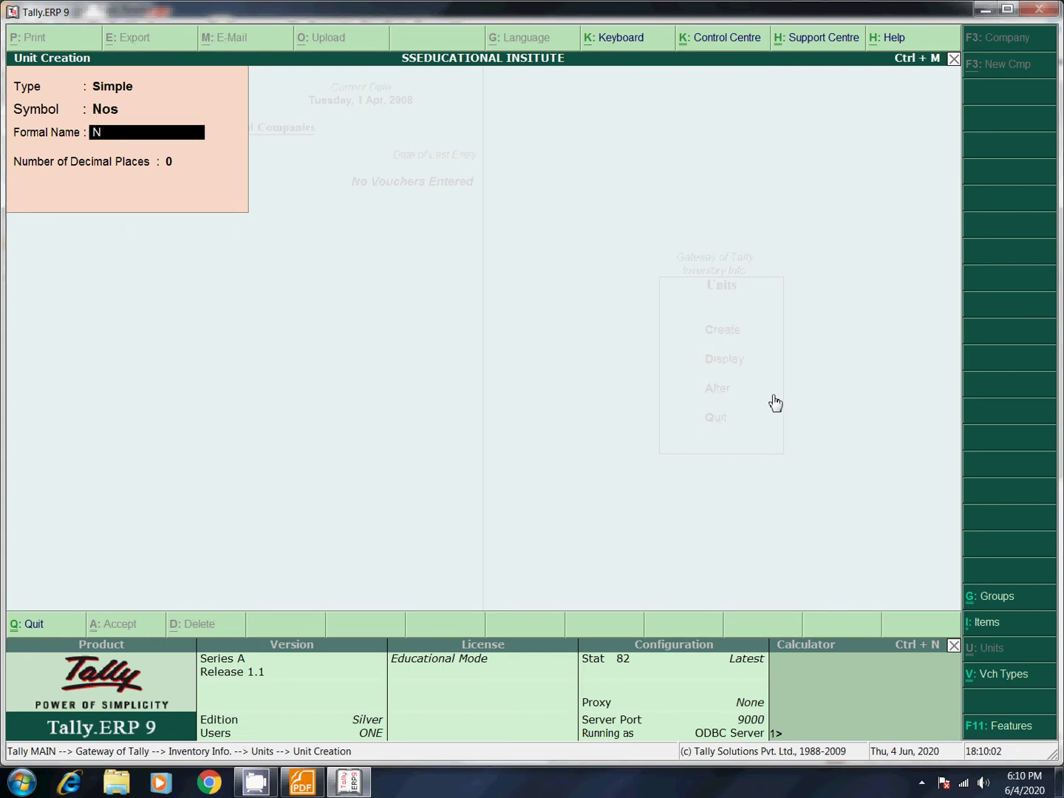
text(umber)
key(Return)
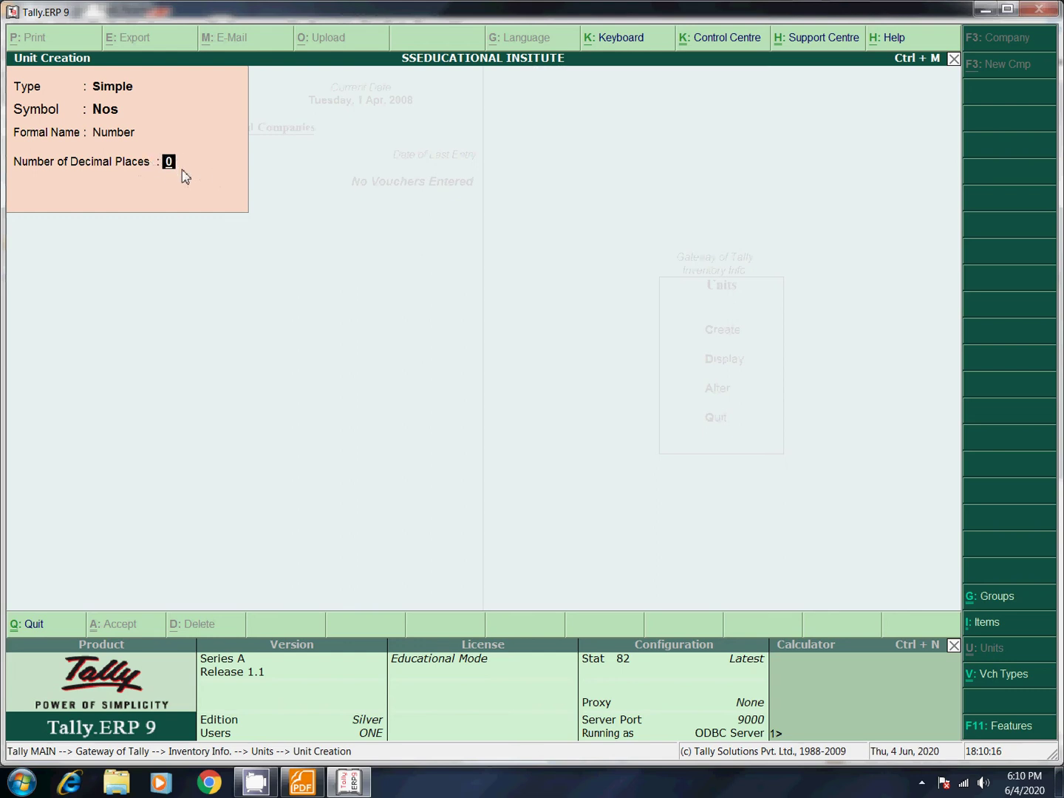
key(Return)
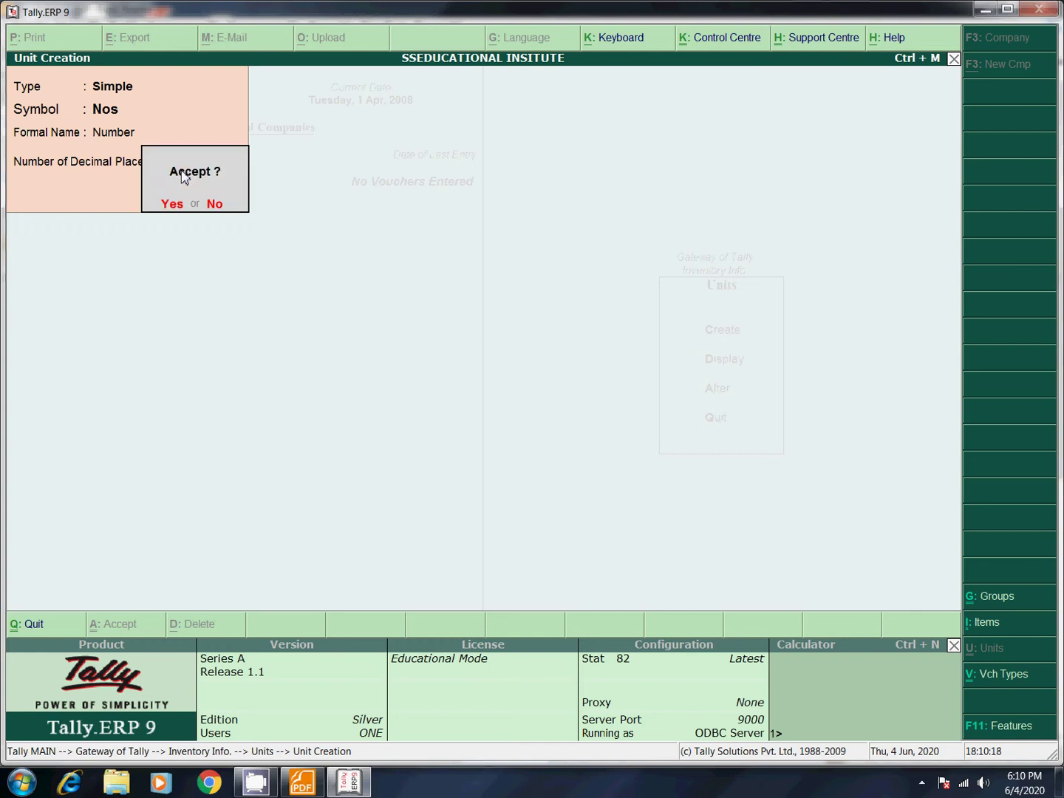
key(Return)
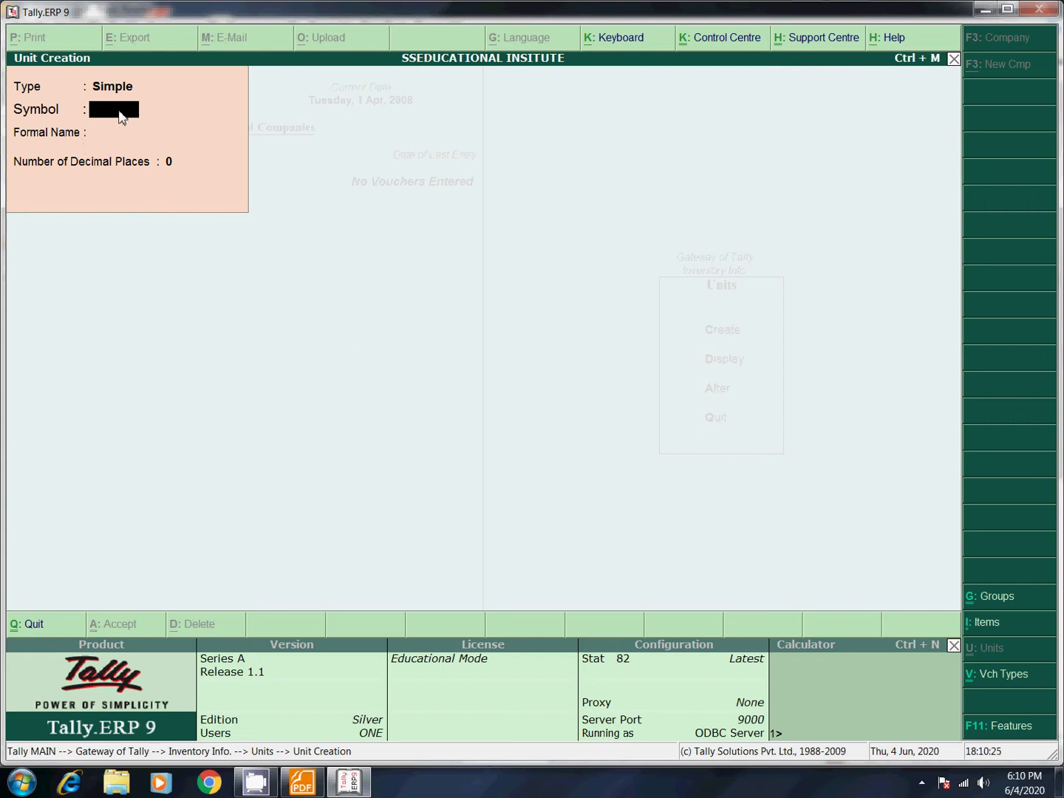
- Fill in another simple unit with symbol ltr, formal name Liter and 2 decimal places
text(ltr)
key(Return)
text(Liter)
key(Return)
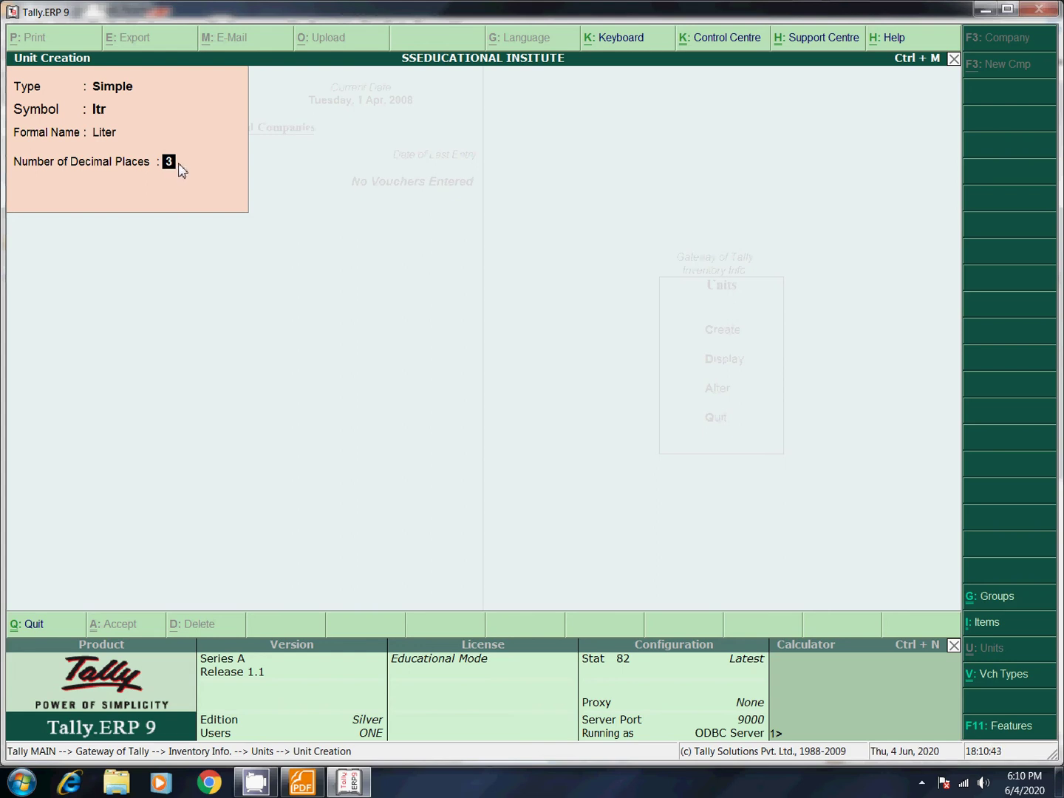
text(2)
- Open Notepad, write the example "oil ==> 3 liter 500" and select the 500
key(super+r)
text(notepad)
key(Return)
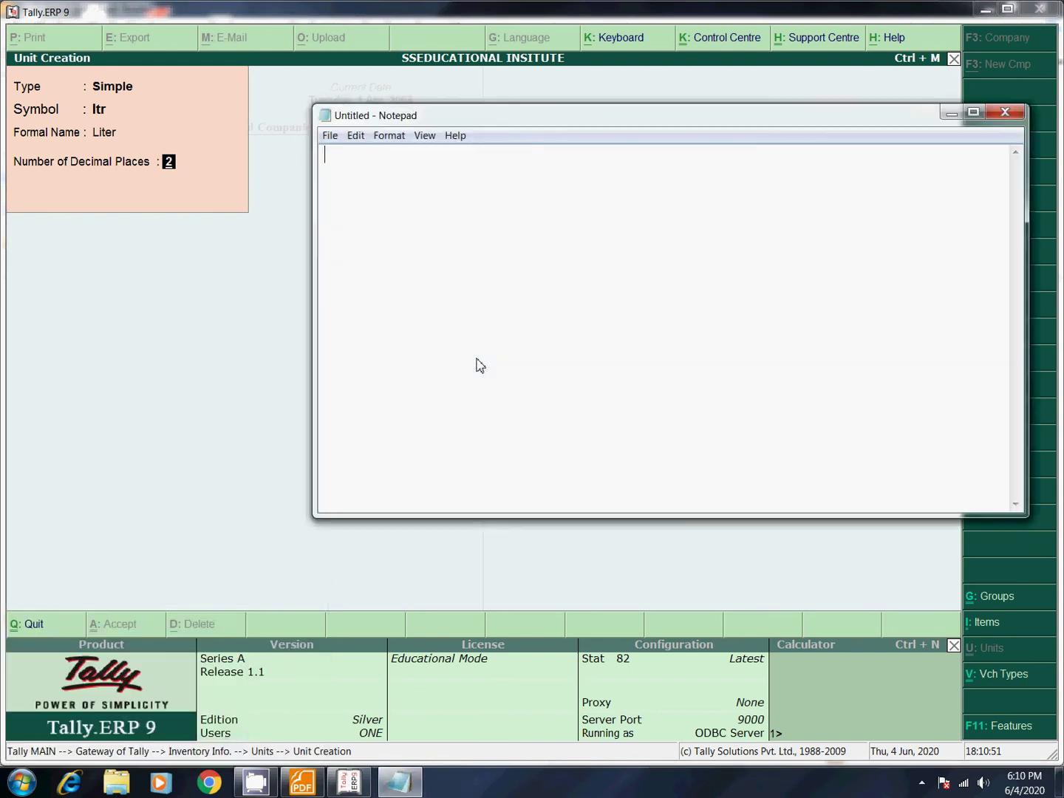
text(oil  ==> 3.500)
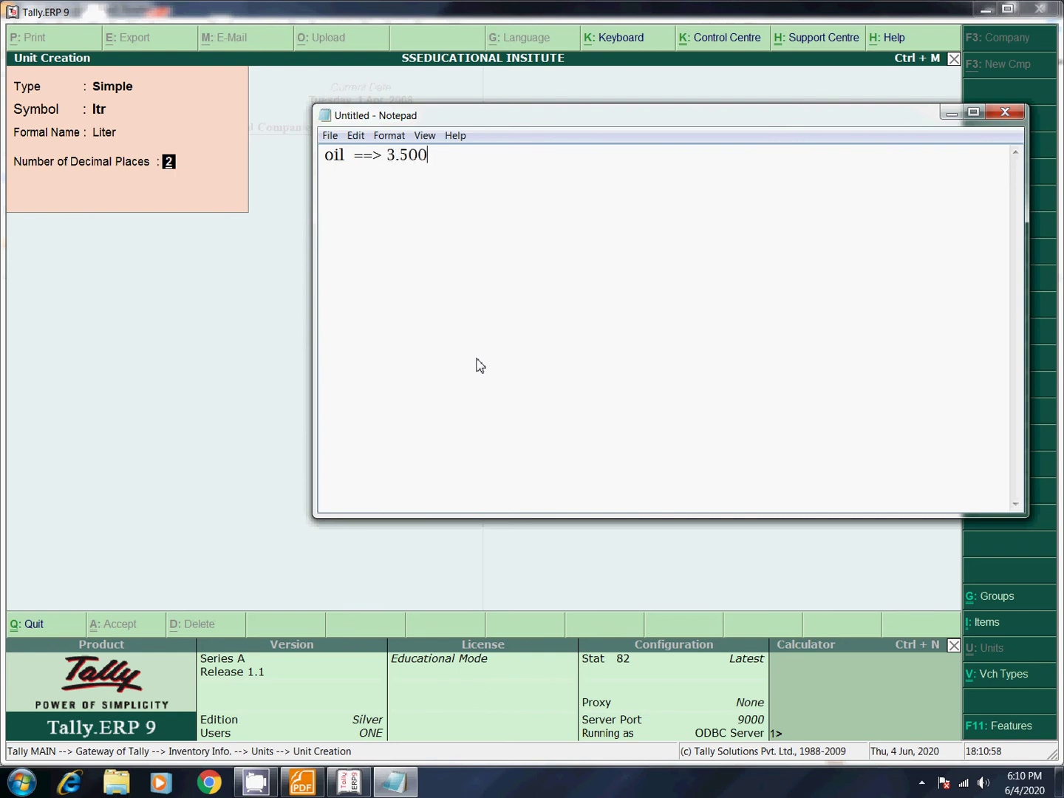
key(BackSpace)
key(BackSpace)
key(BackSpace)
key(BackSpace)
text(liter  5)
key(BackSpace)
text(500)
drag(443, 156, 473, 156)
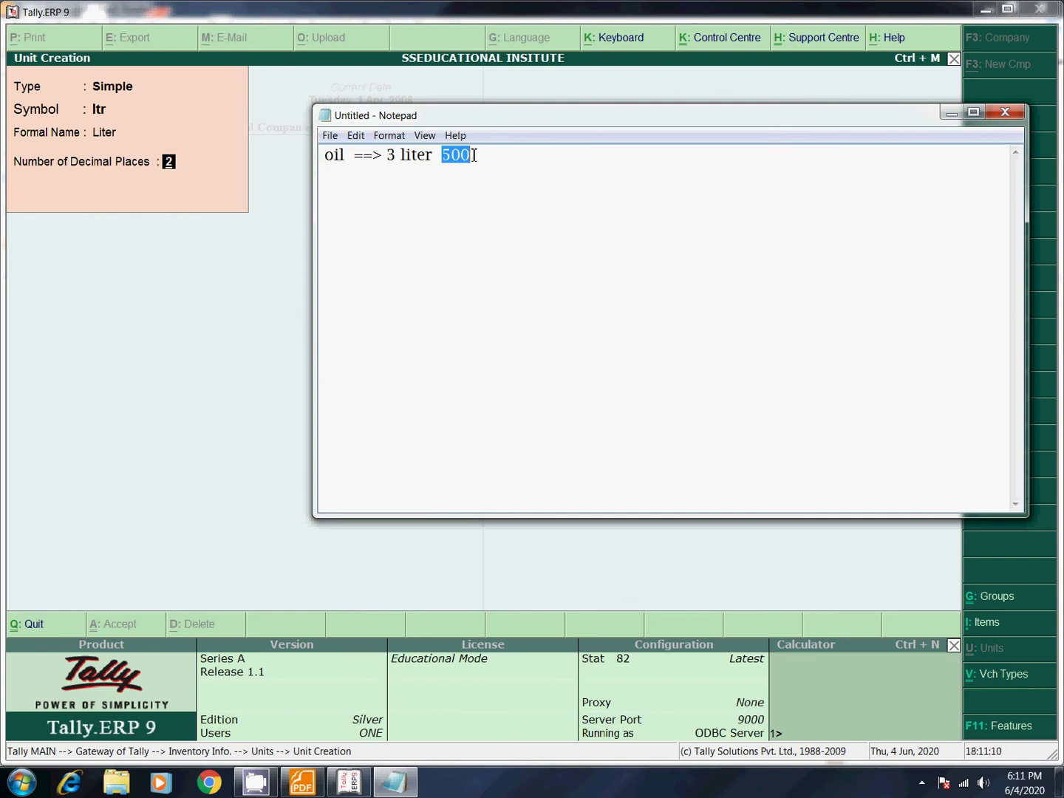
- Switch back to Tally, save the ltr unit and quit unit creation
click(176, 171)
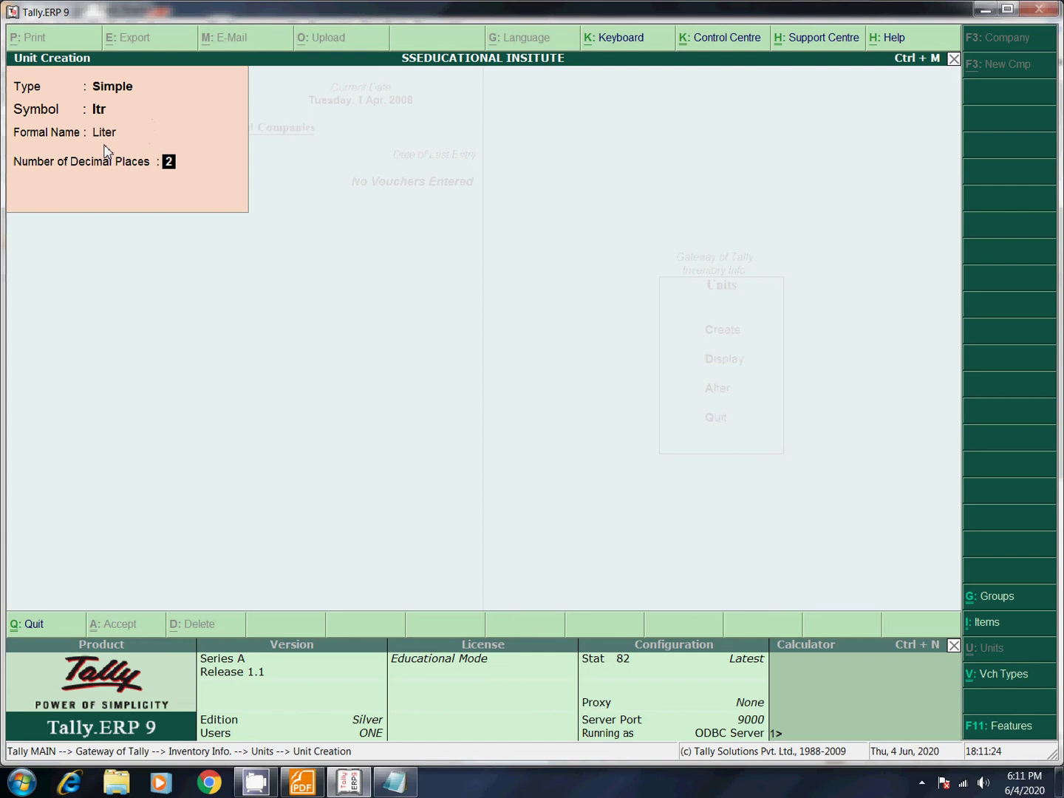
key(Return)
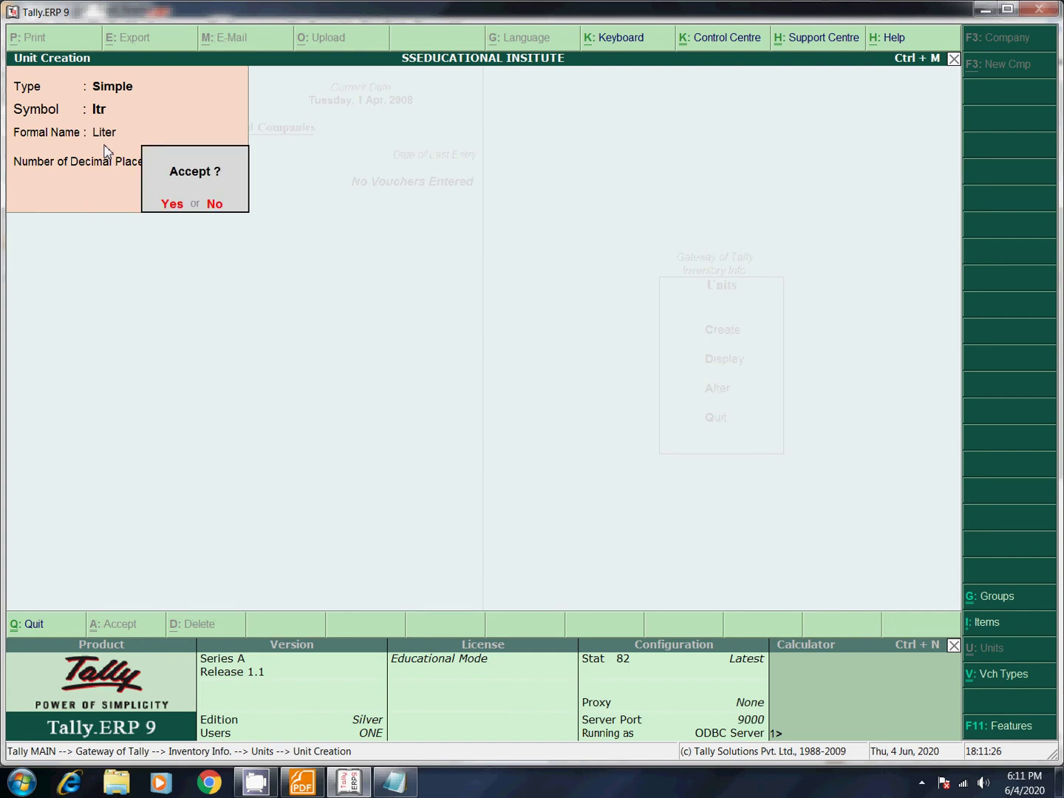
key(Return)
key(Escape)
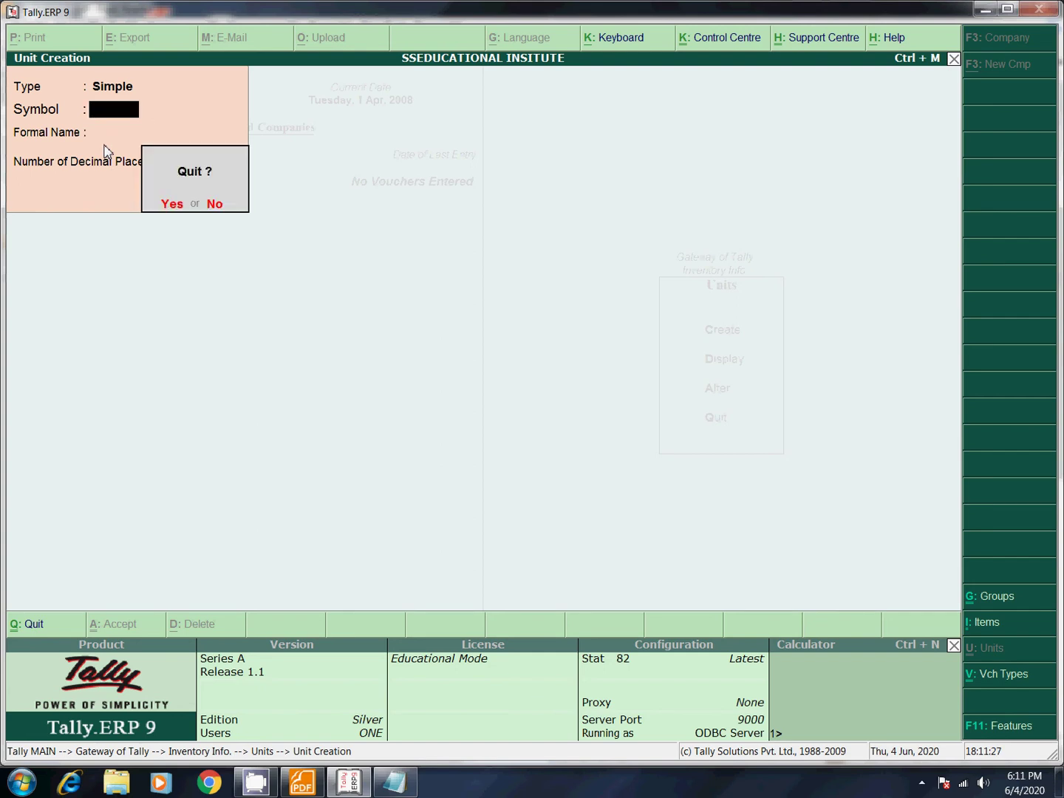
key(Return)
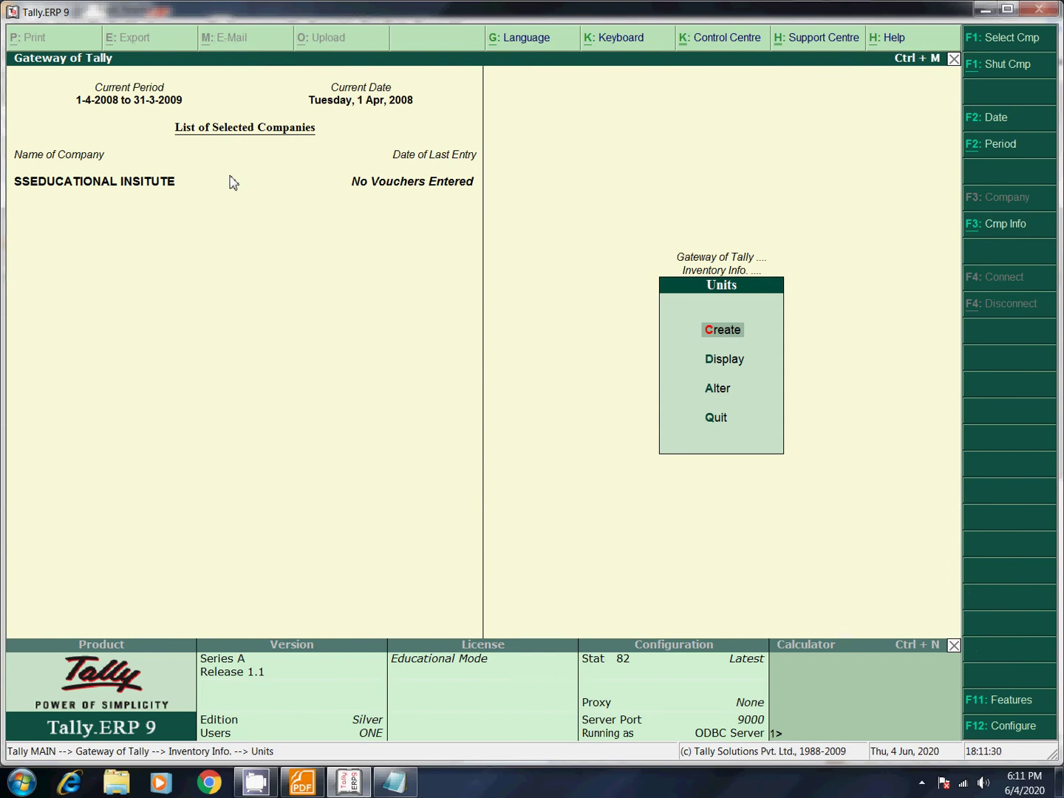
- Open the ltr (Liter) unit for alteration, delete it, and return to the Units menu
key(Down)
key(Down)
key(Down)
key(Up)
key(Return)
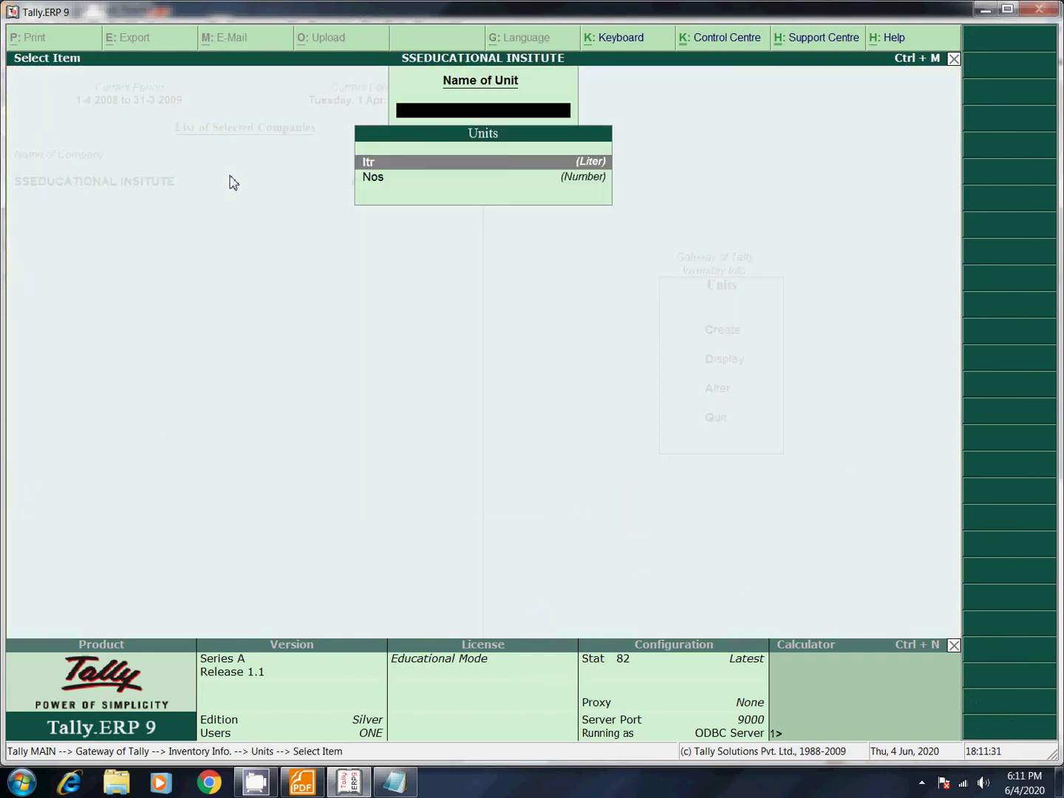
key(Down)
key(Up)
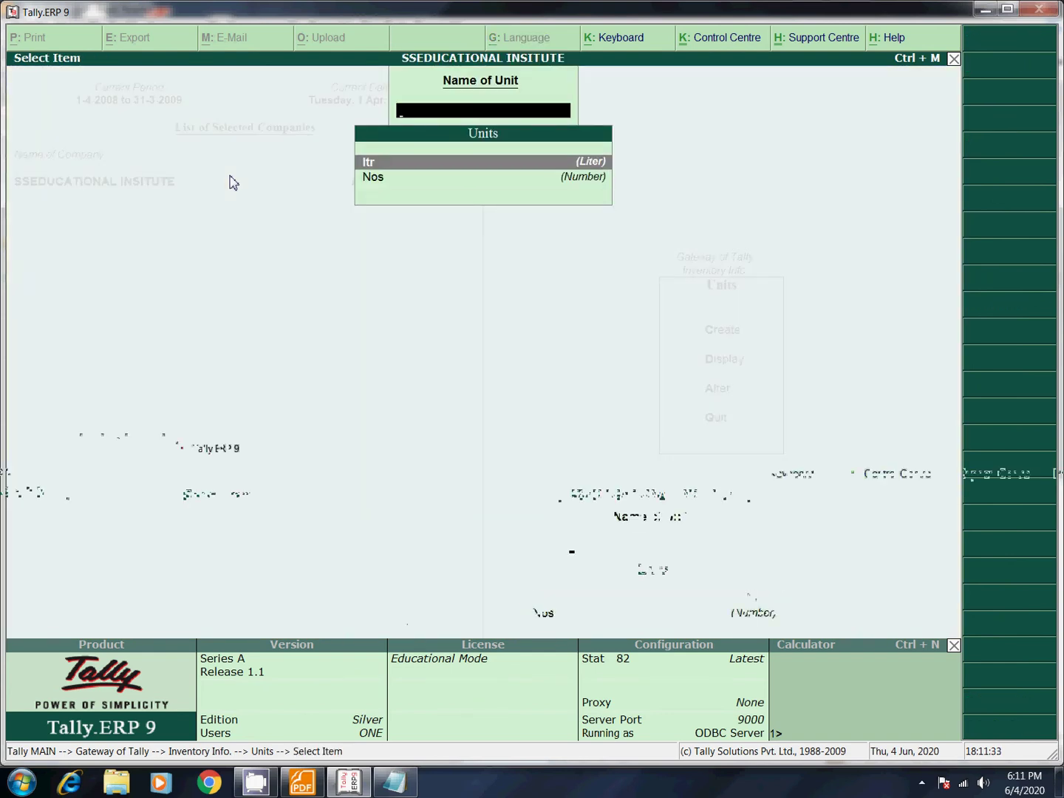
key(Down)
key(Up)
key(Return)
key(alt+d)
key(y)
key(Escape)
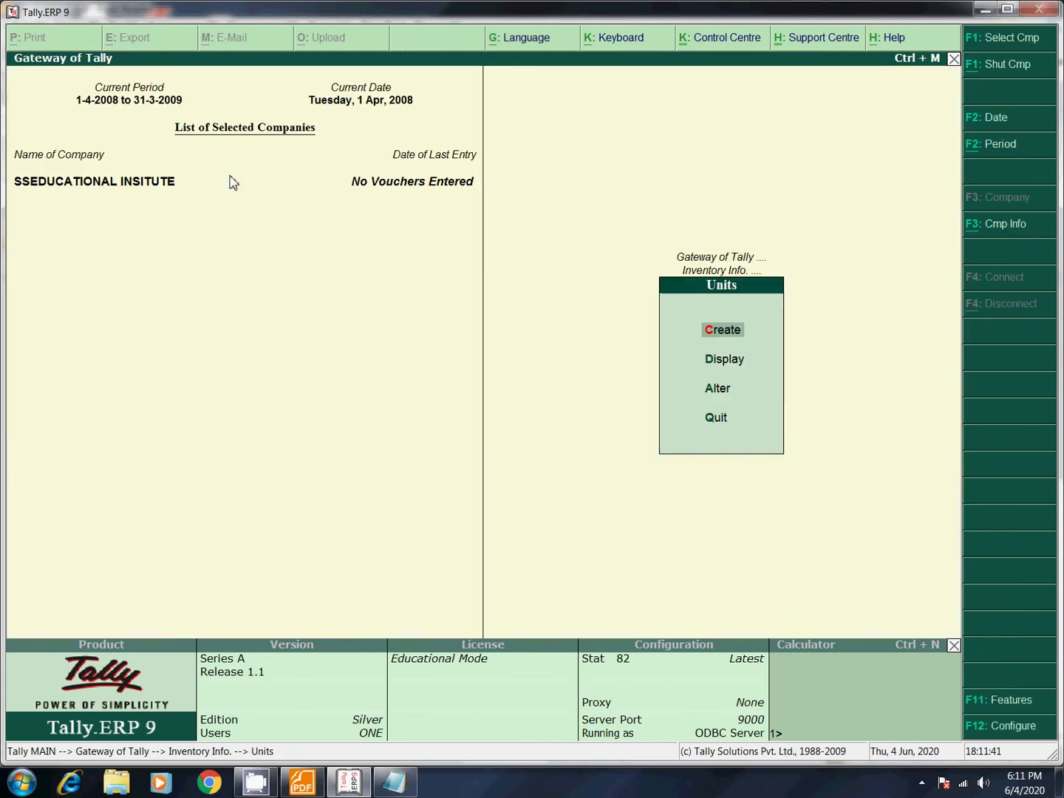
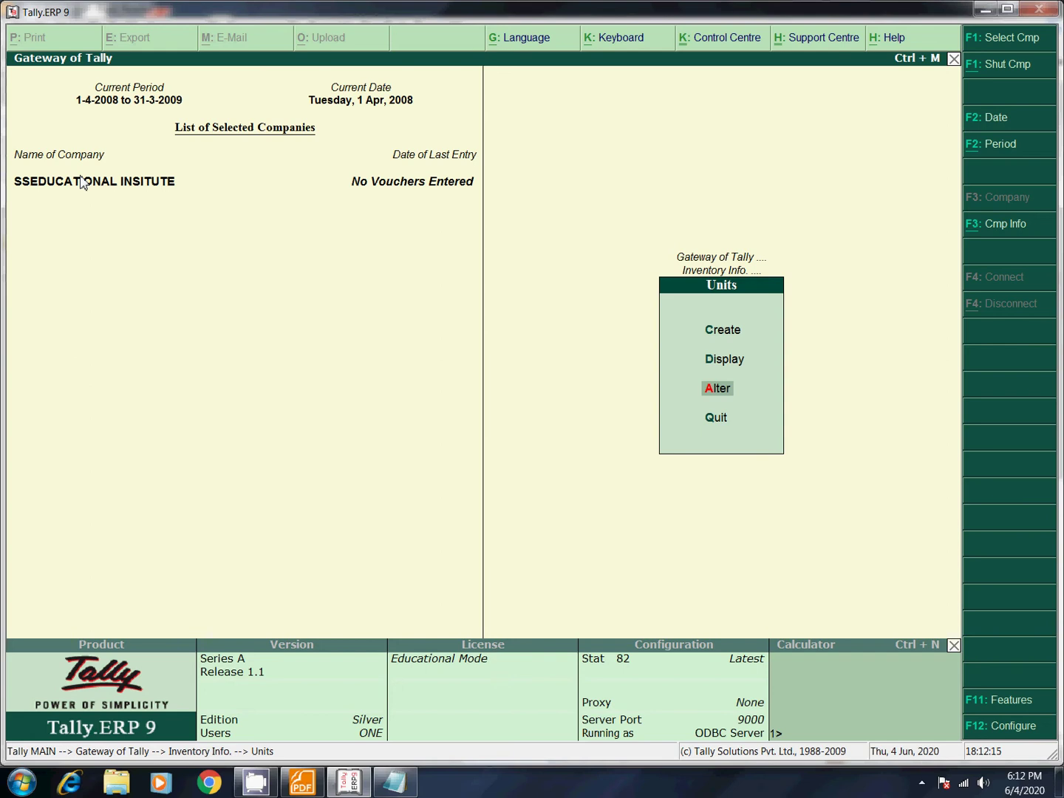
key(Up)
key(Up)
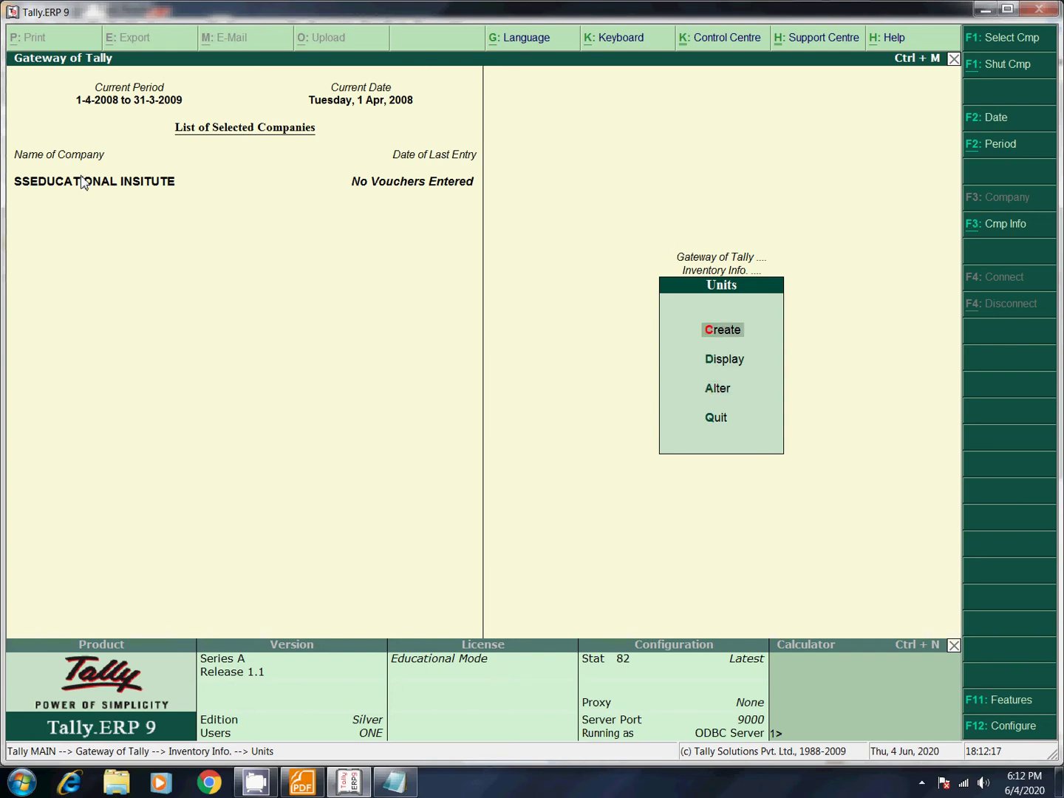
- Create a simple unit with symbol doz, formal name Dozen and 0 decimal places
key(Return)
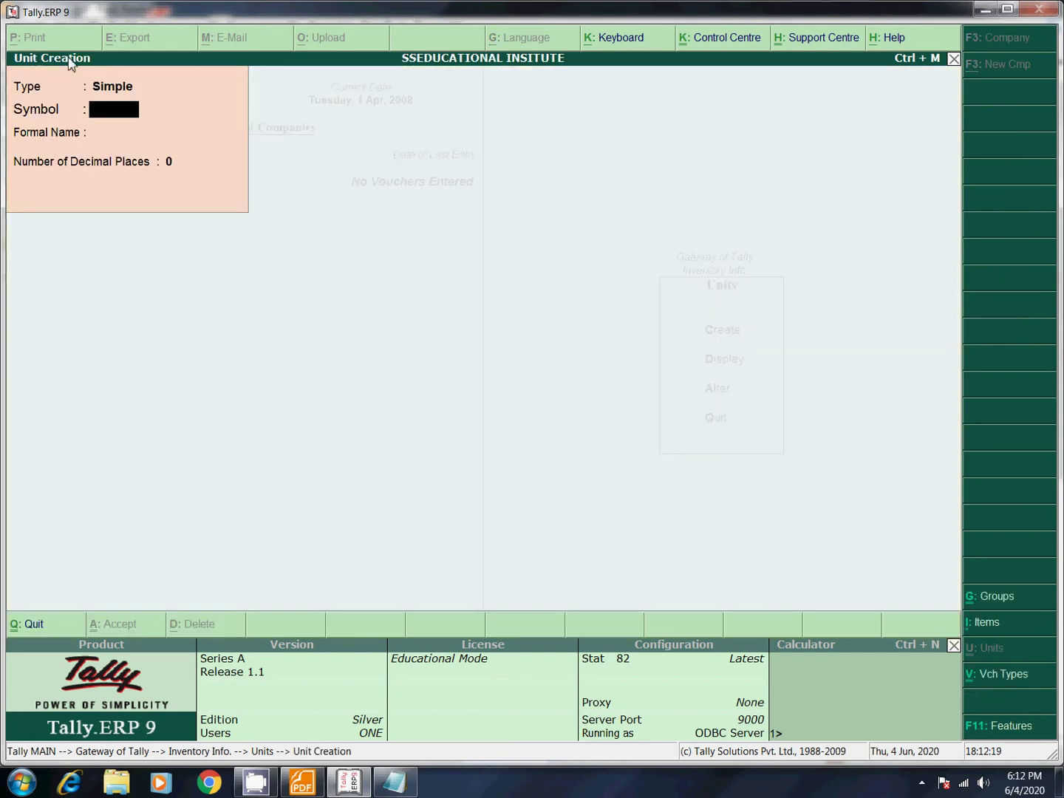
text(d)
key(Return)
text(Dozen)
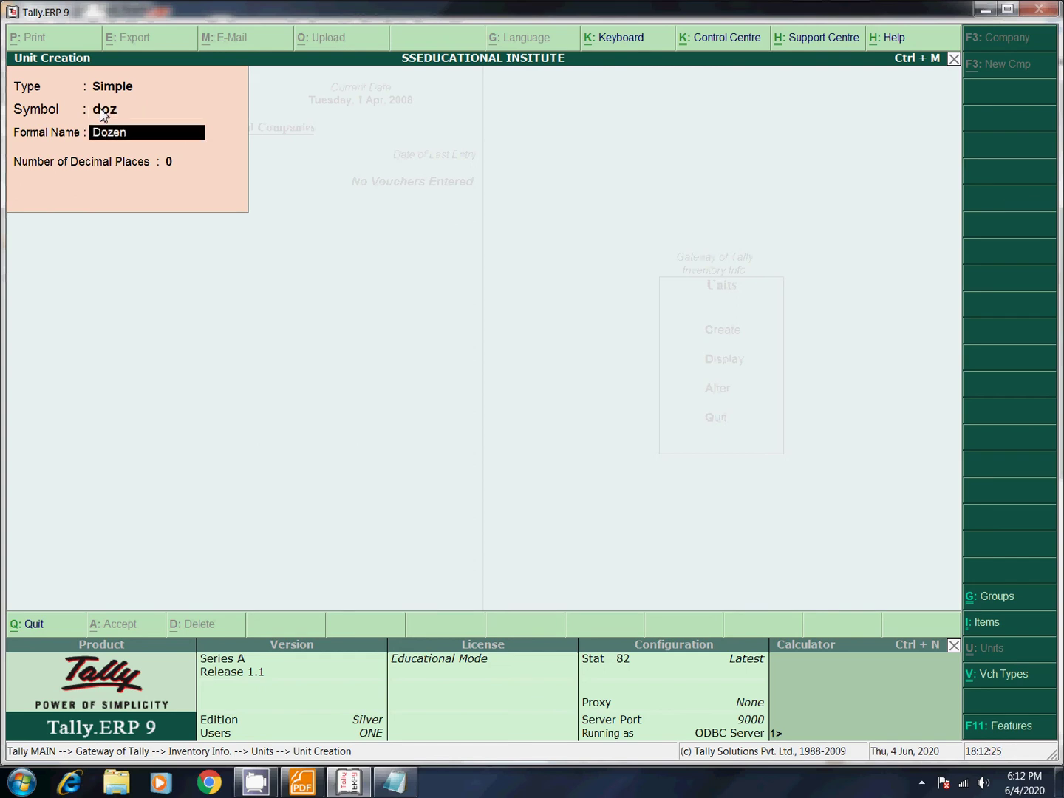
key(Return)
key(Return)
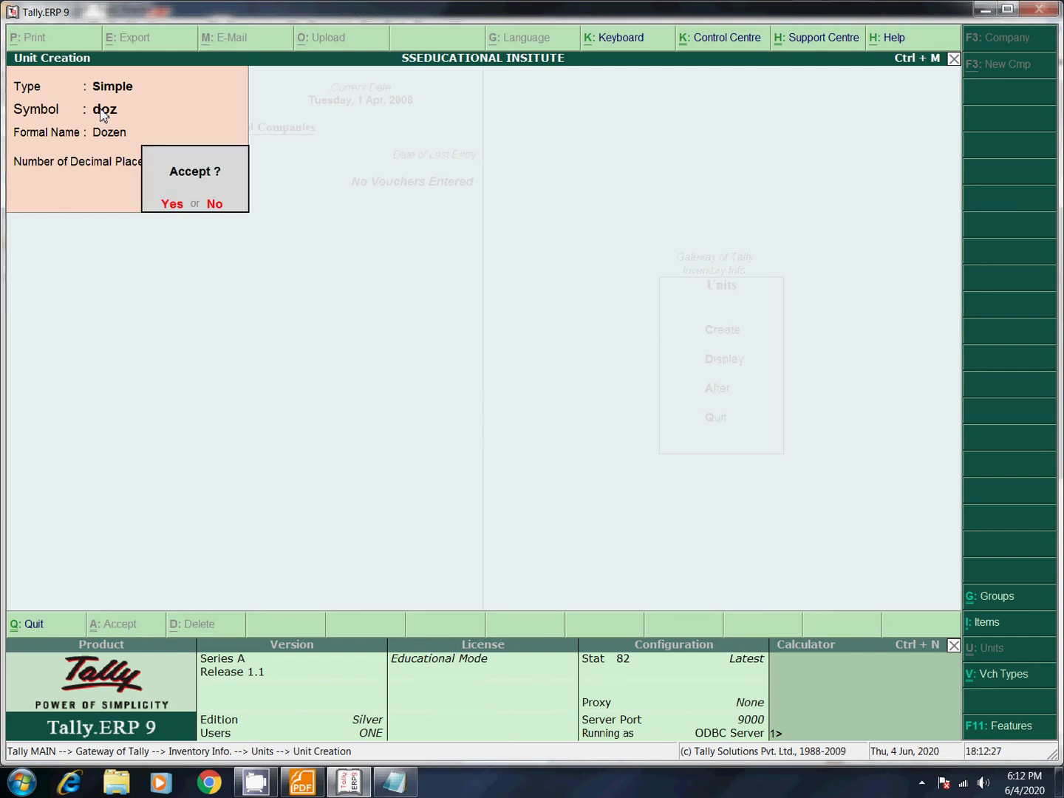
key(Return)
- Set the new unit's type to Compound and choose doz as its first unit
key(BackSpace)
key(Up)
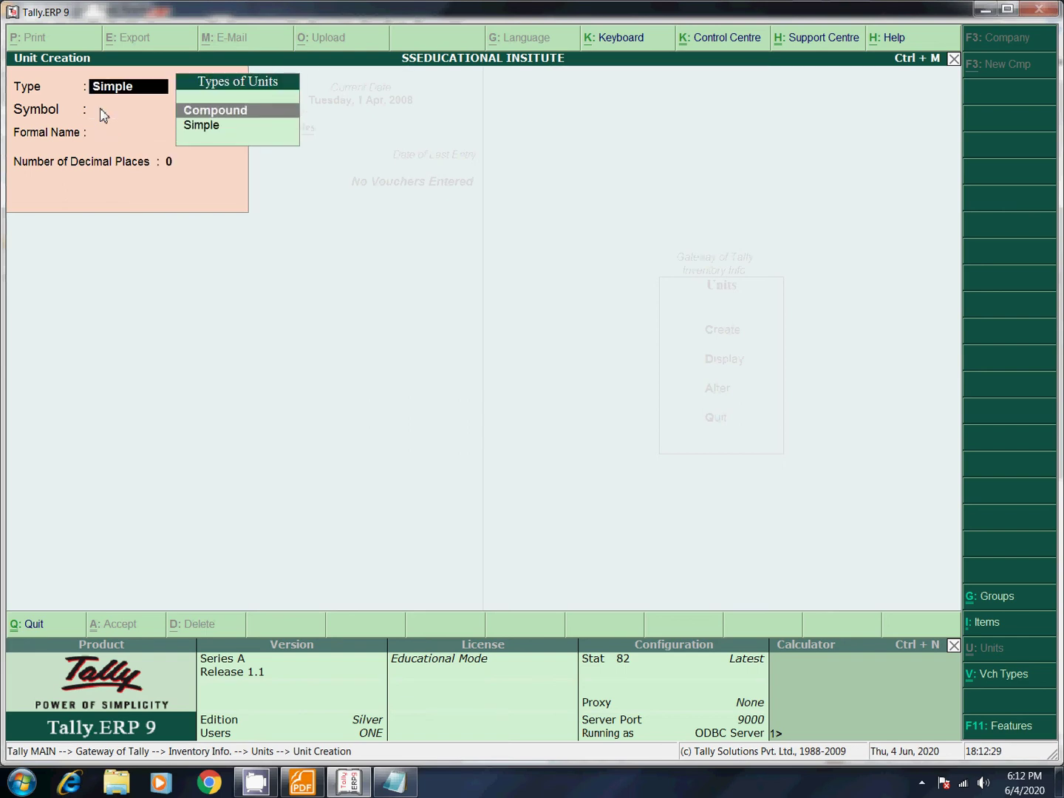
key(Return)
key(Down)
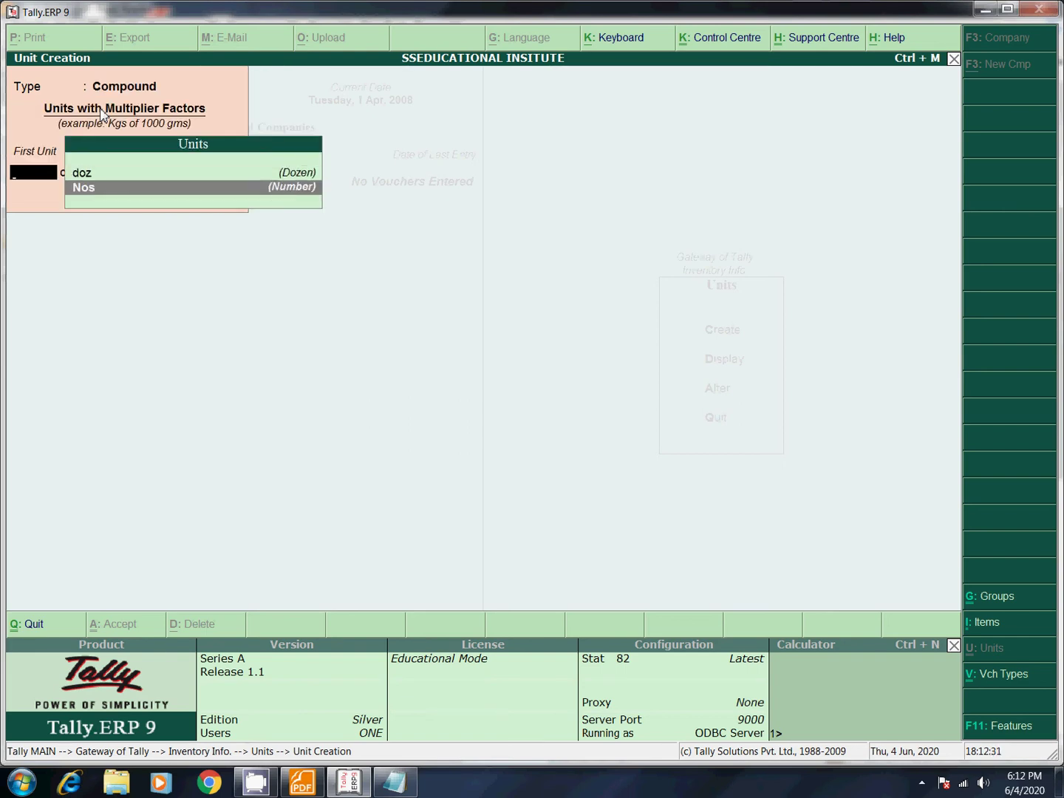
key(Up)
key(Return)
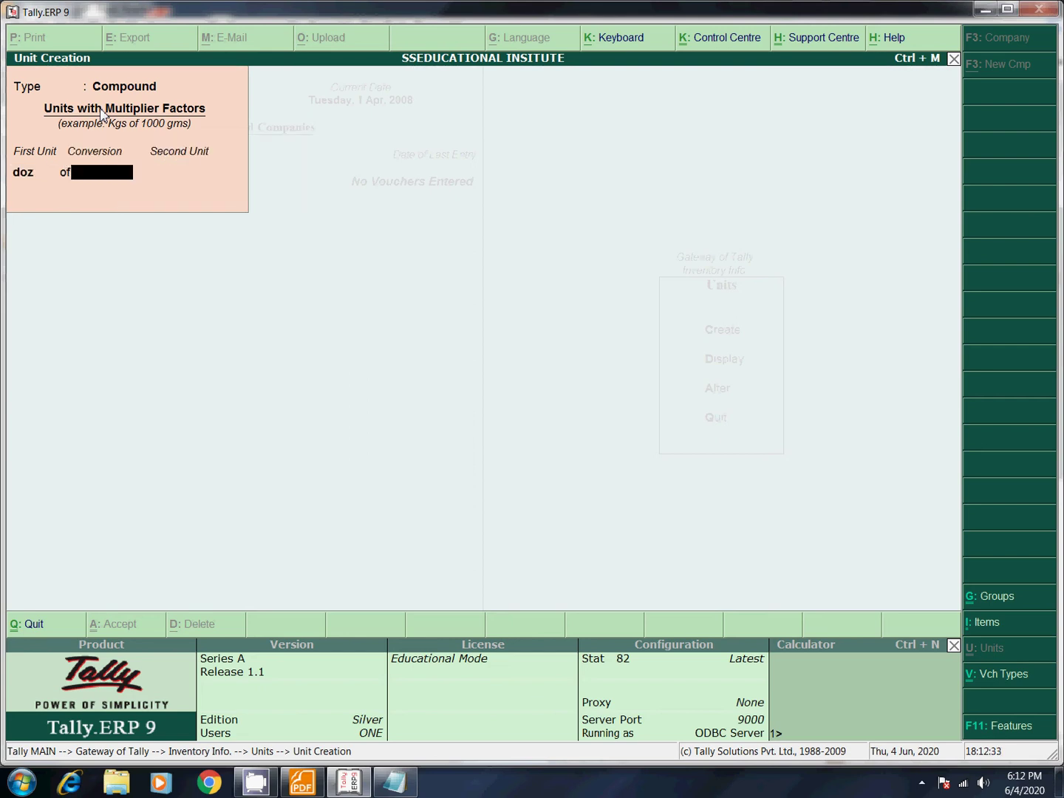
- Set the compound unit's conversion to 12 with Nos as second unit, save it, and quit to Inventory Info
key(Return)
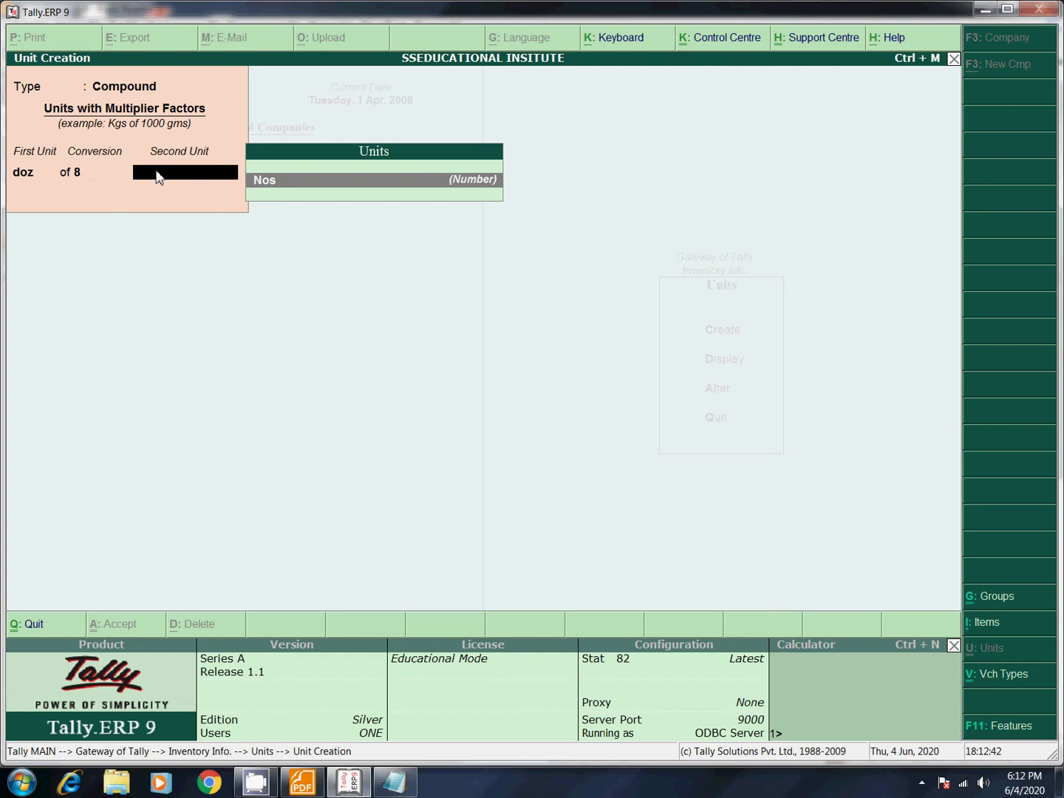
key(BackSpace)
key(BackSpace)
text(12)
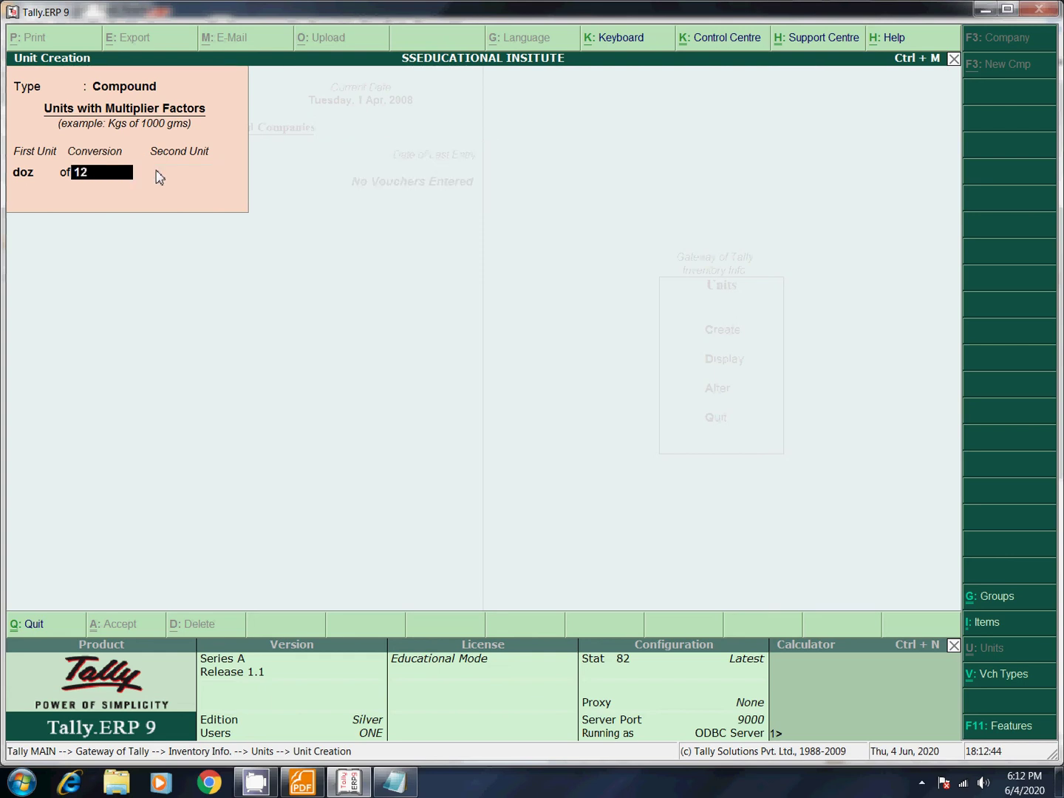
key(Return)
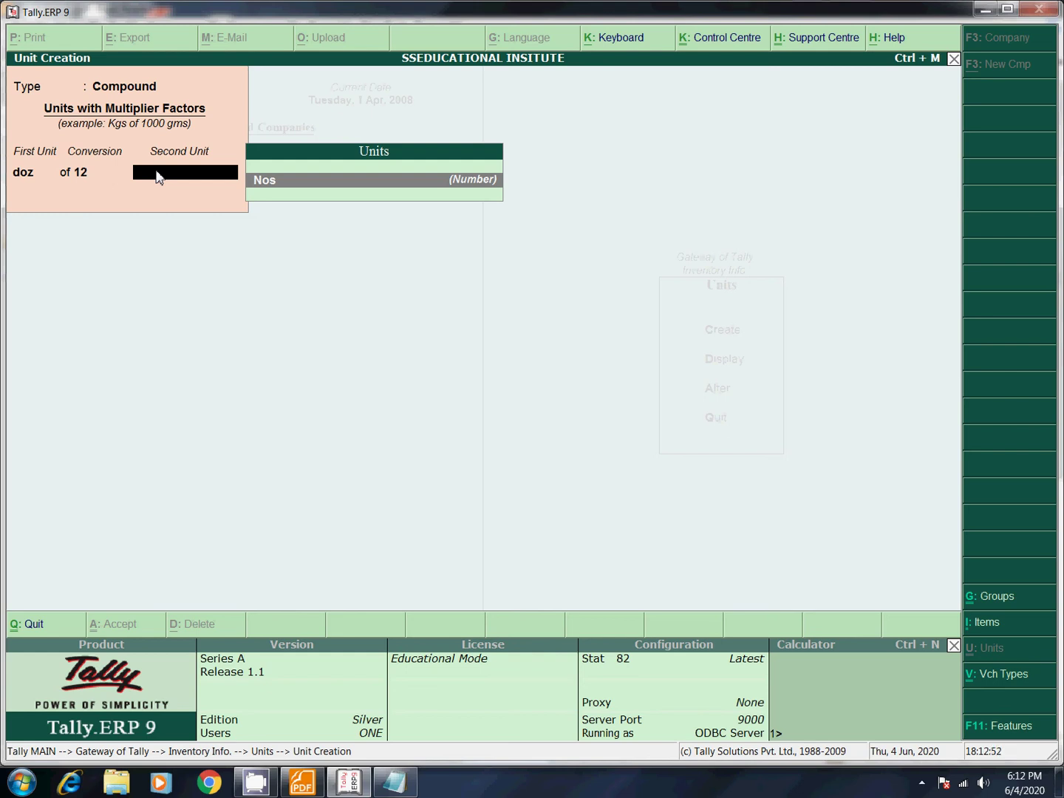
key(BackSpace)
key(Return)
key(Return)
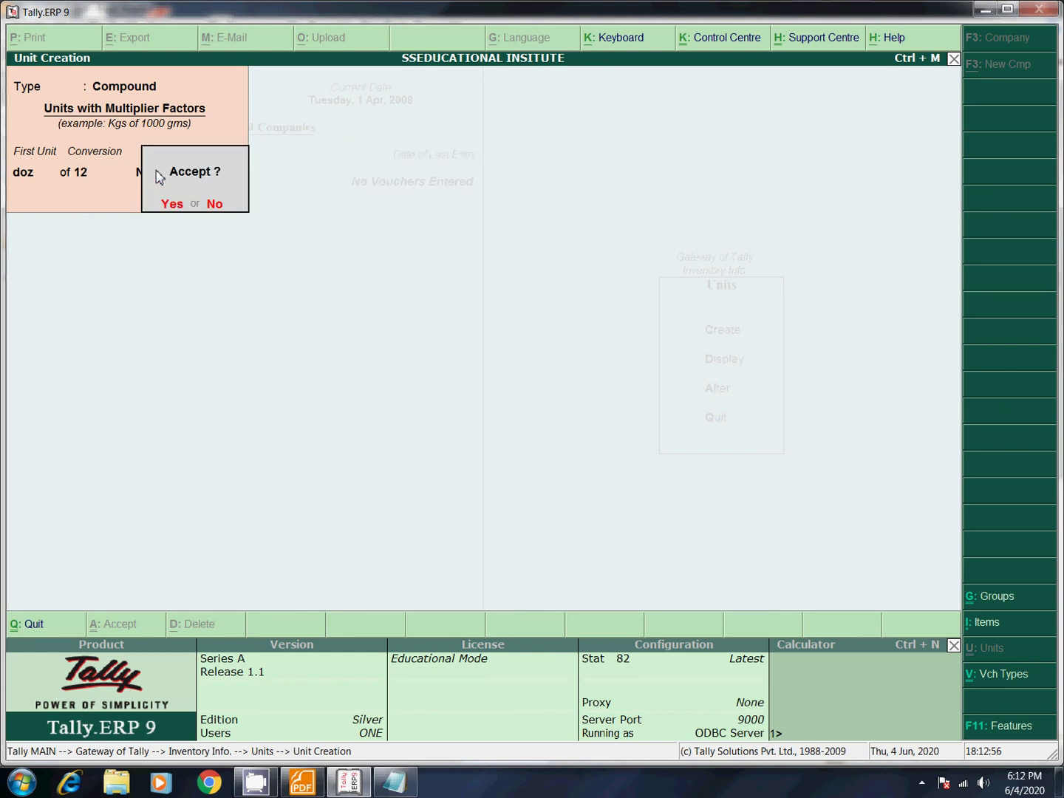
key(n)
key(Down)
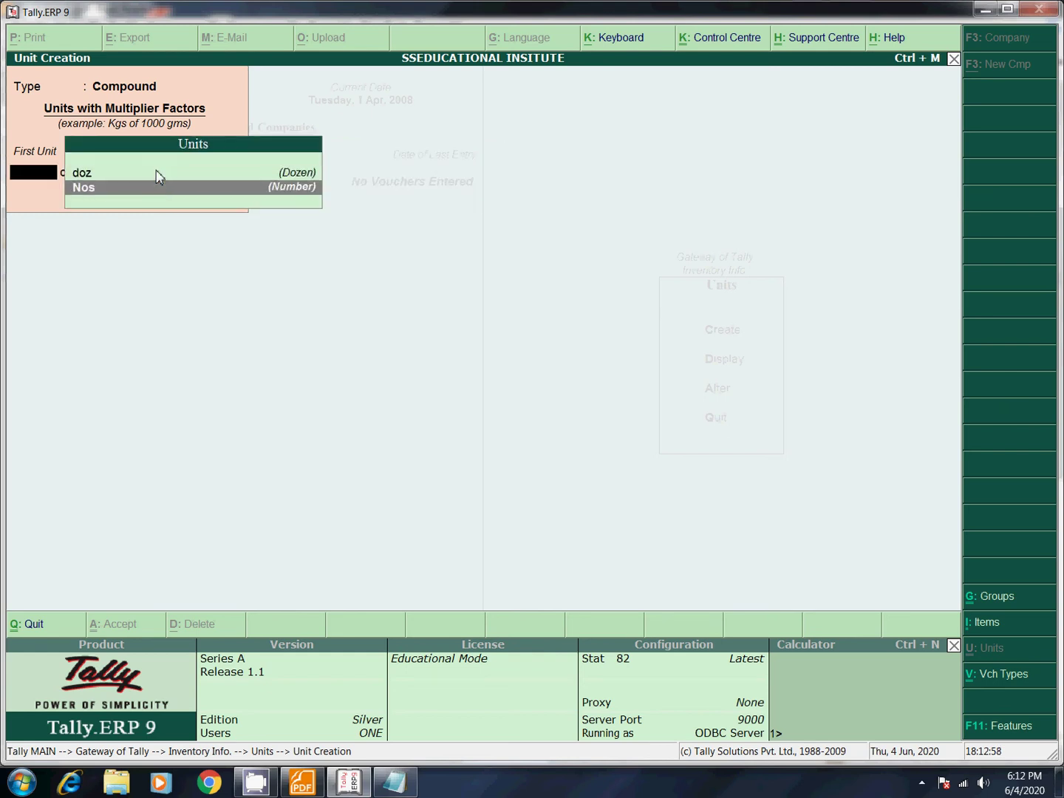
key(Up)
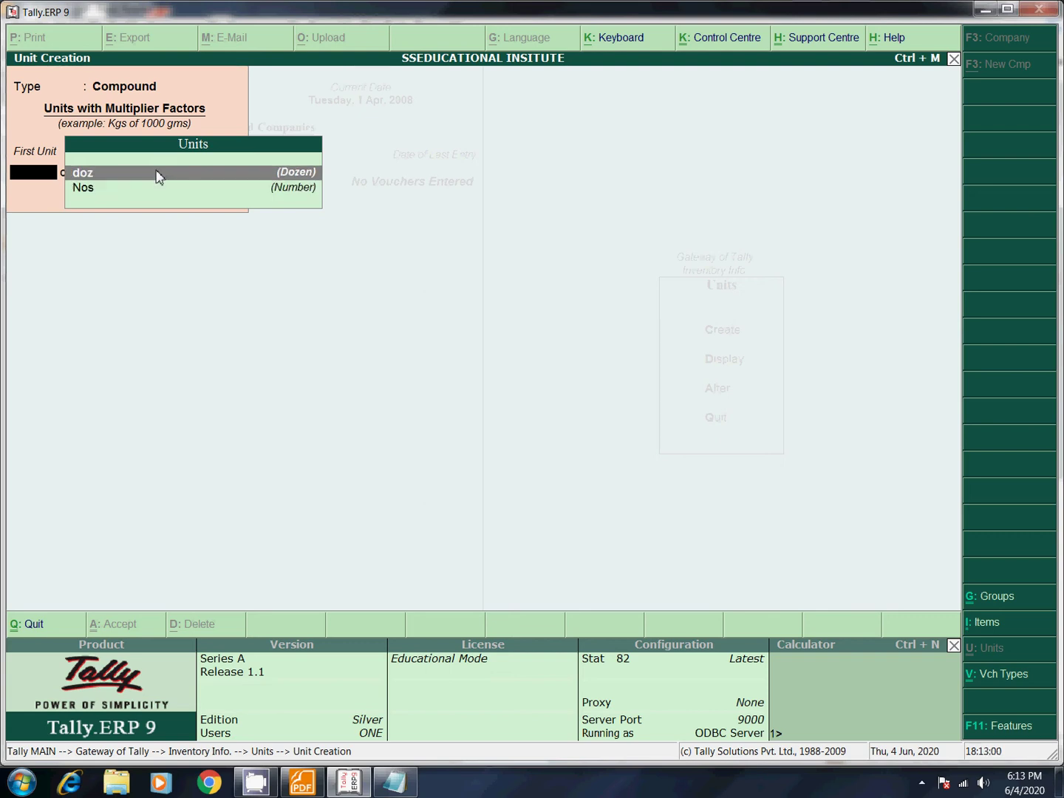
key(Escape)
key(Escape)
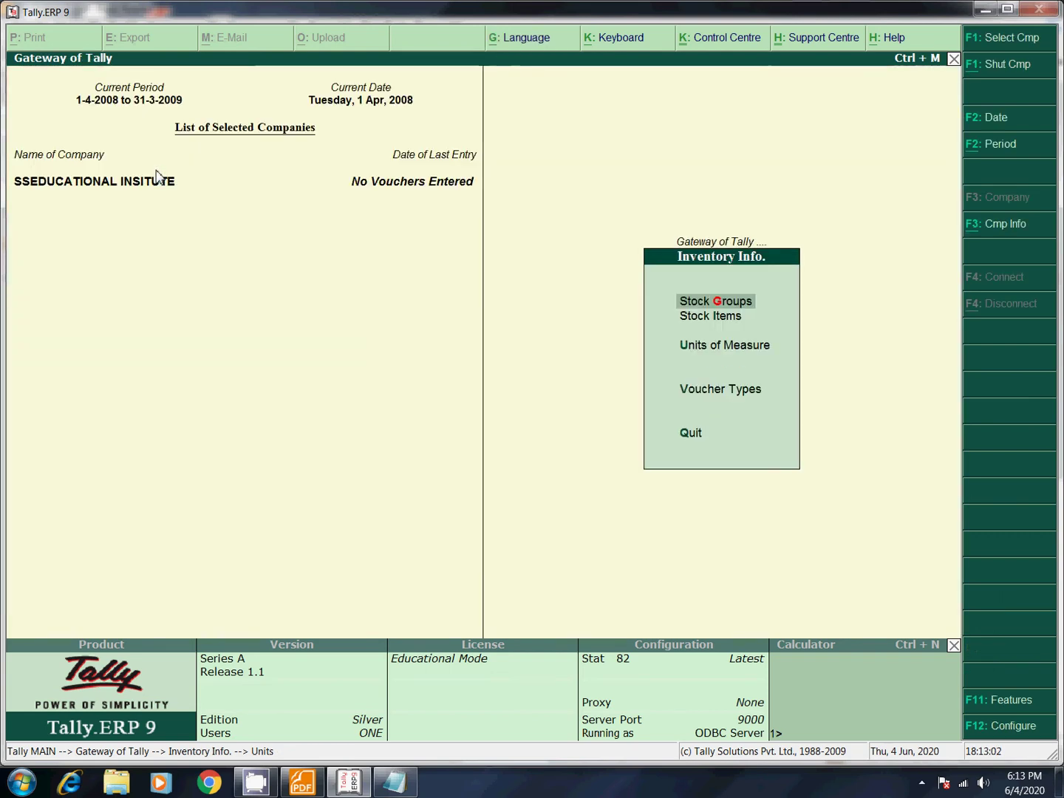
key(Down)
key(Down)
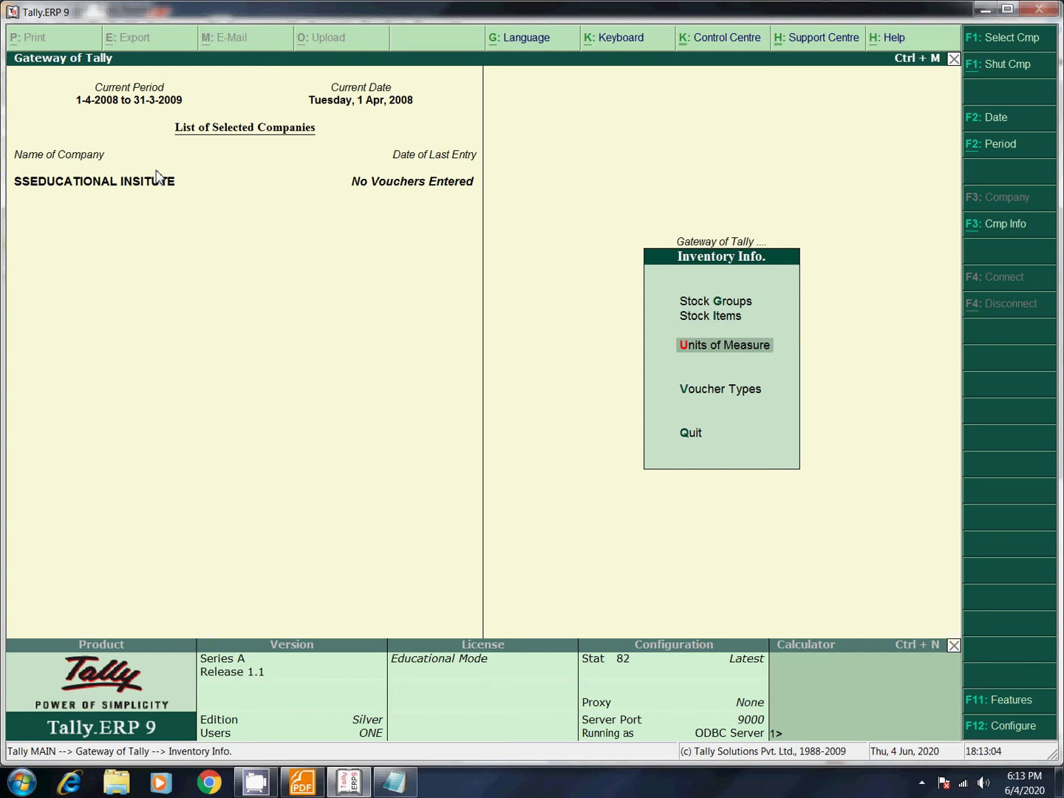
key(Return)
key(Return)
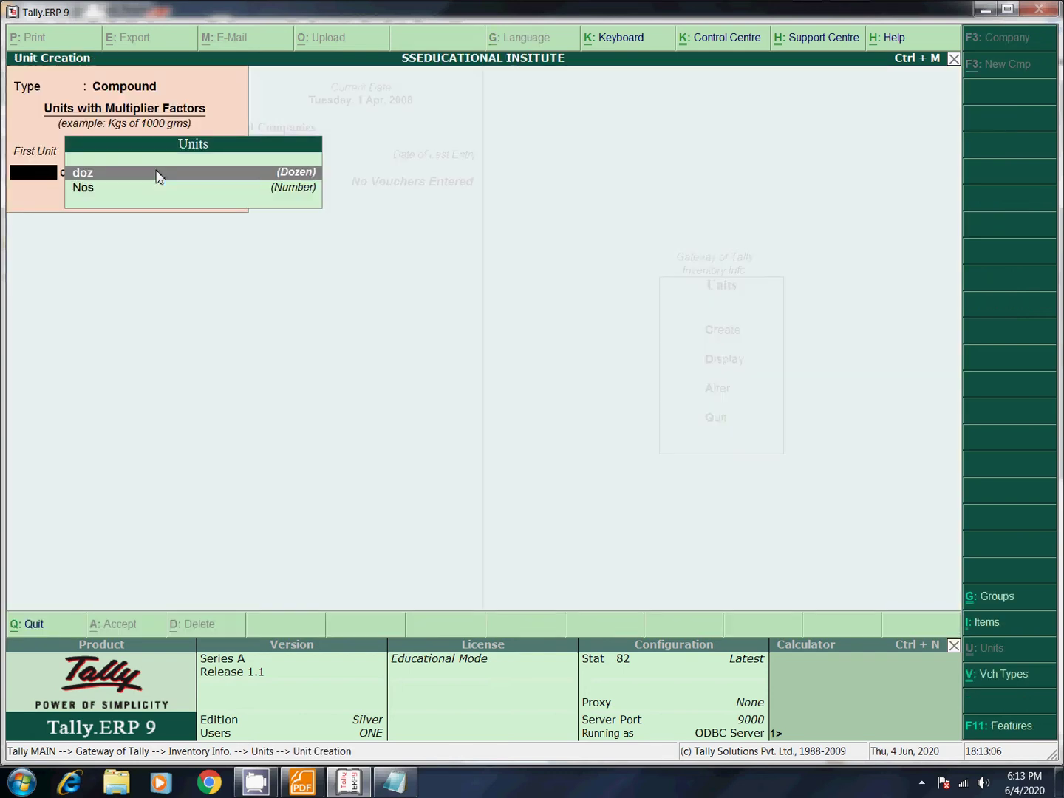
key(BackSpace)
key(Down)
key(Return)
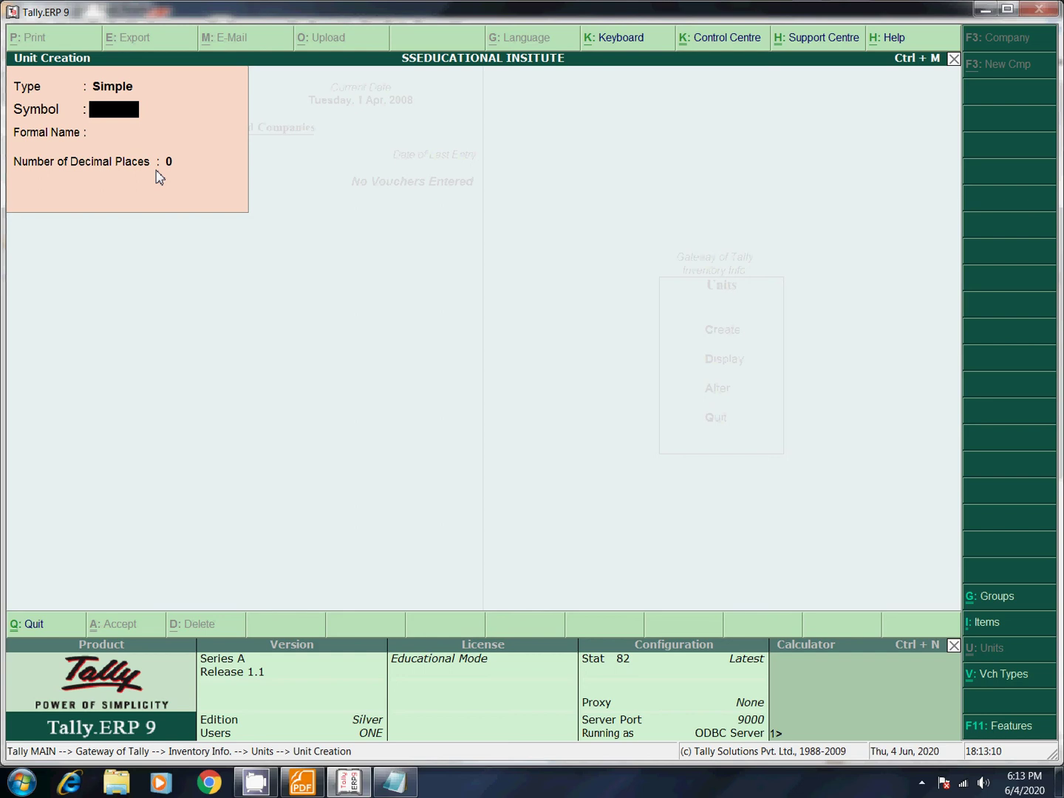
key(Escape)
key(Return)
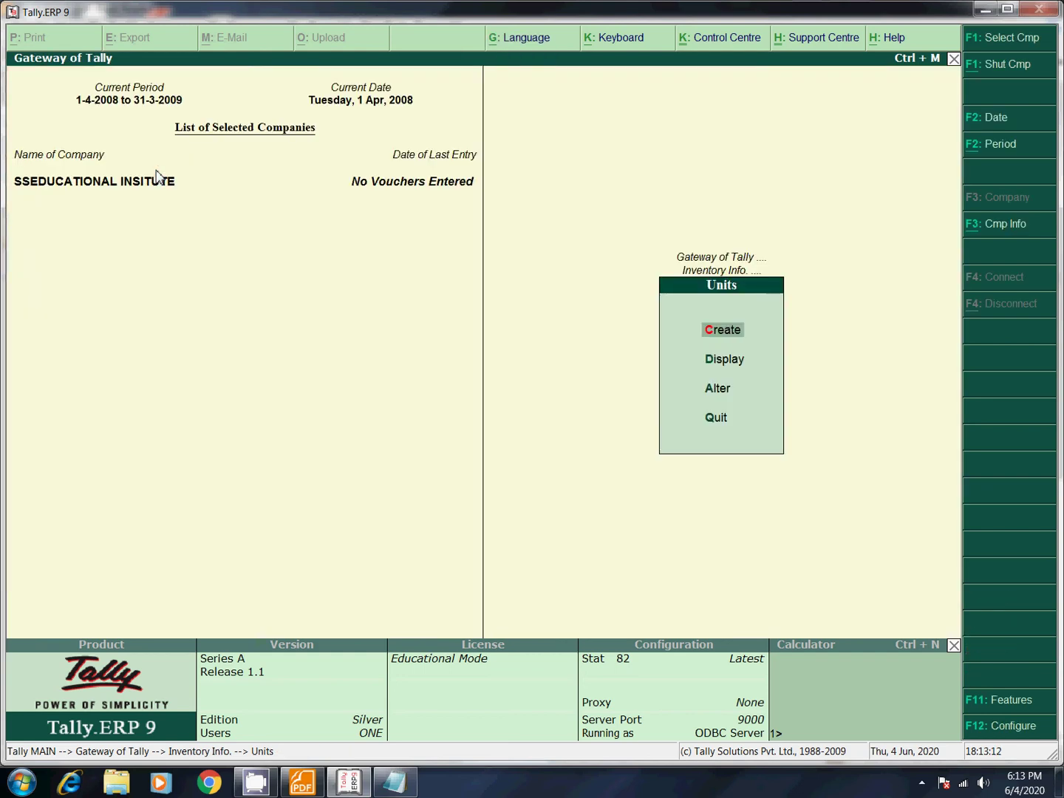
key(Return)
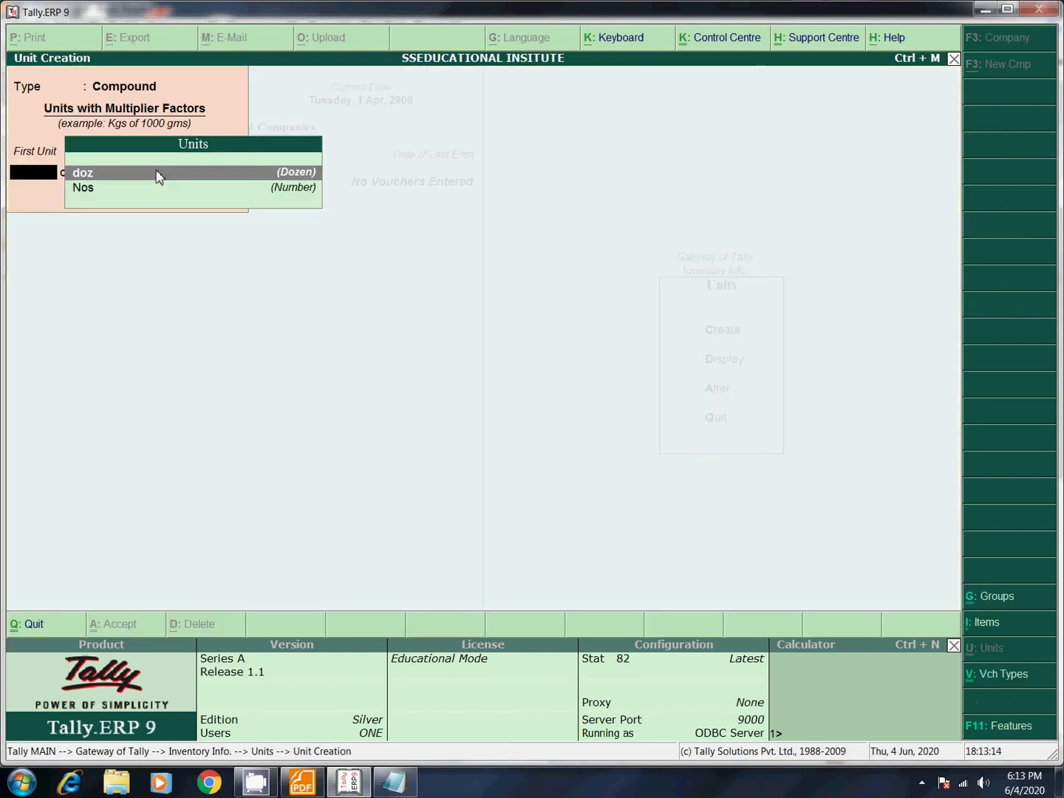
key(BackSpace)
key(Return)
key(Down)
key(Up)
key(Down)
key(Escape)
key(Escape)
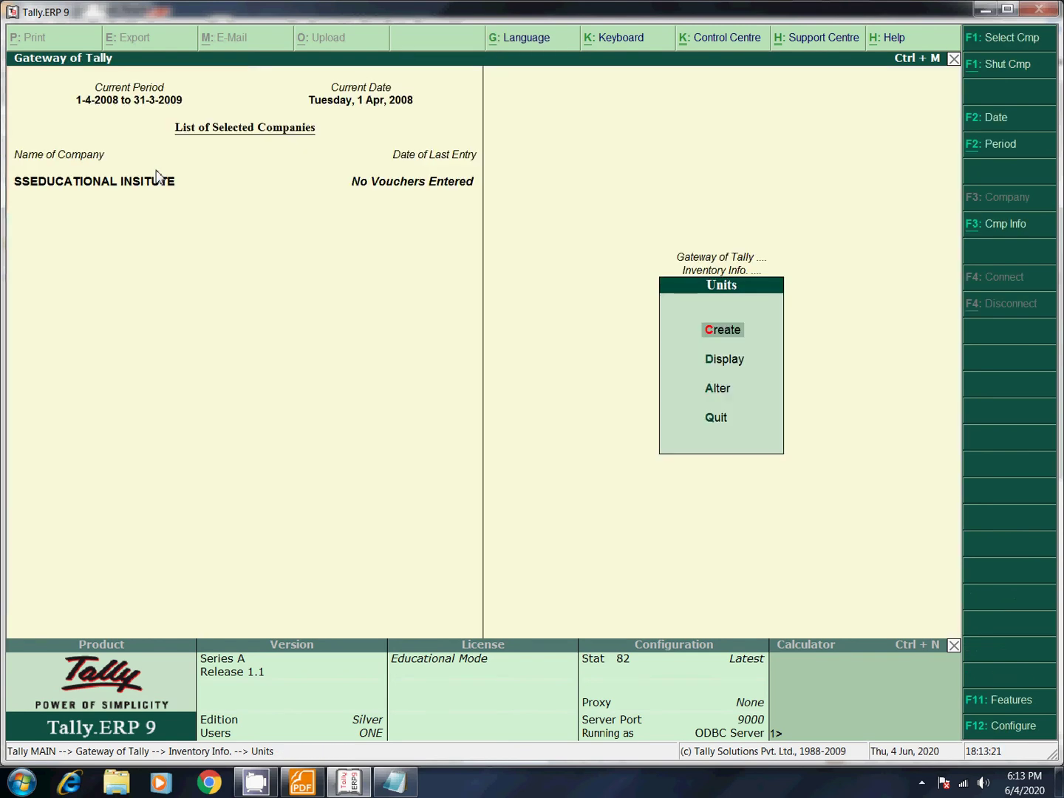
- Check the list of units available for alteration, including the compound one, and return to Inventory Info
key(Down)
key(Down)
key(Return)
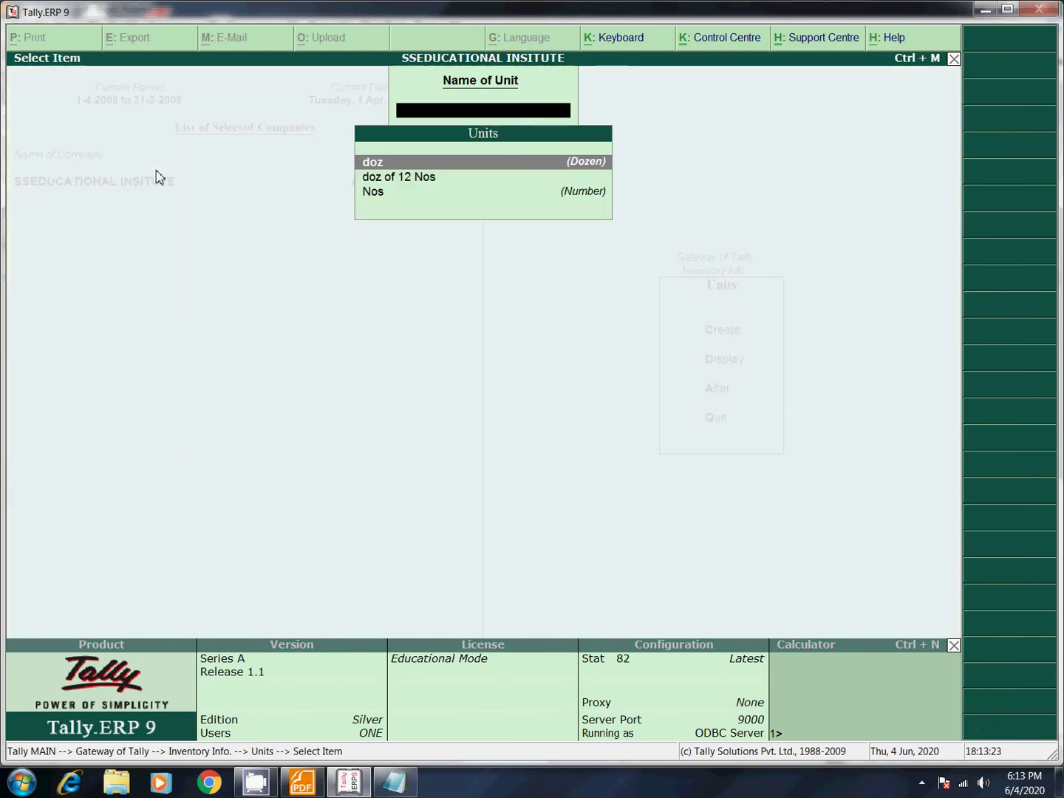
key(Down)
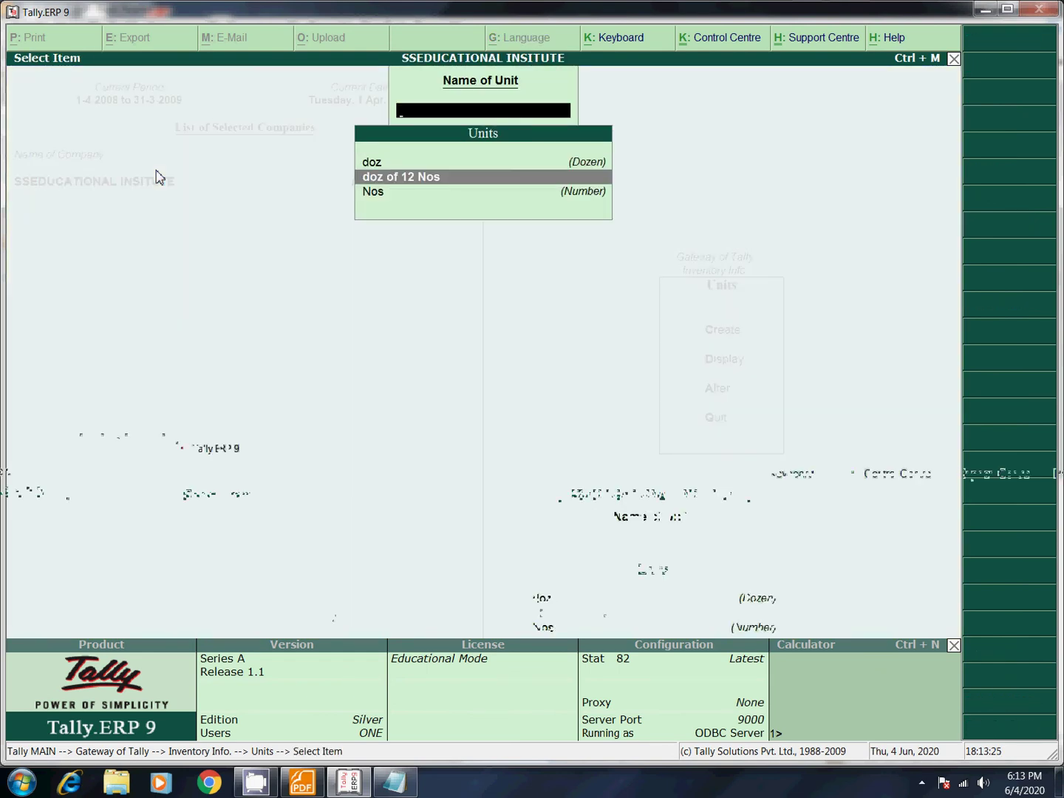
key(Escape)
key(Escape)
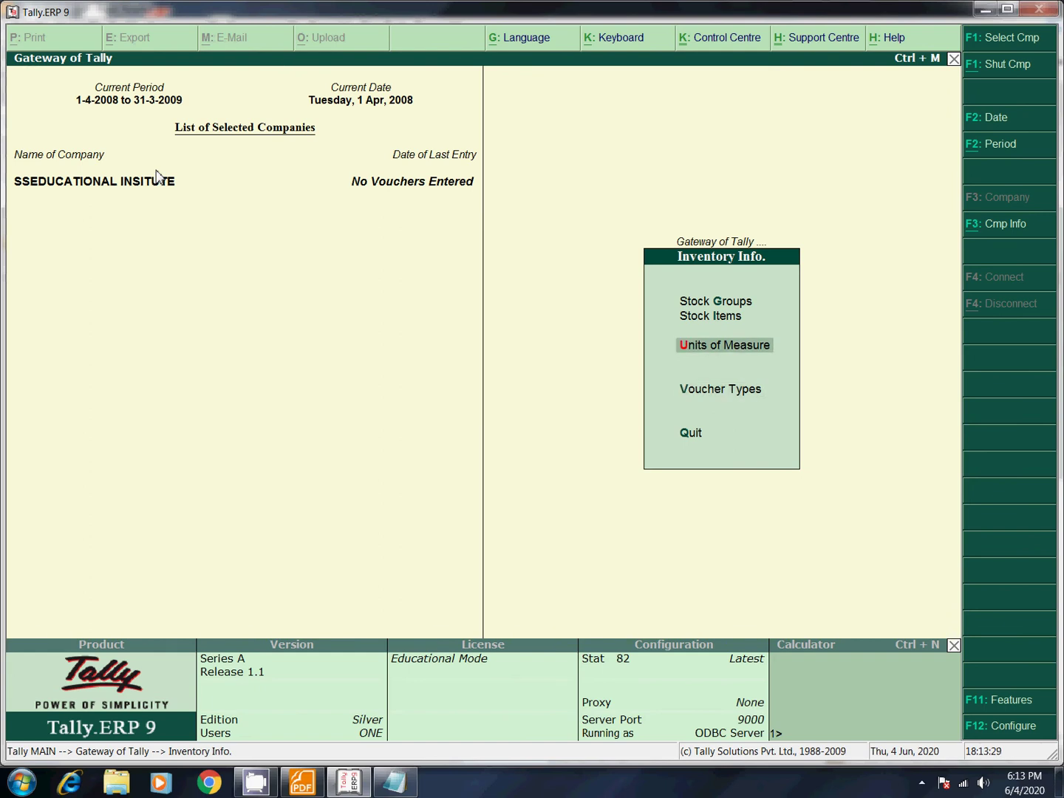
- Switch to Foxit Reader to check the M G ROAD and S P ROAD columns in Stock details.pdf, and return to Tally
key(Up)
key(Up)
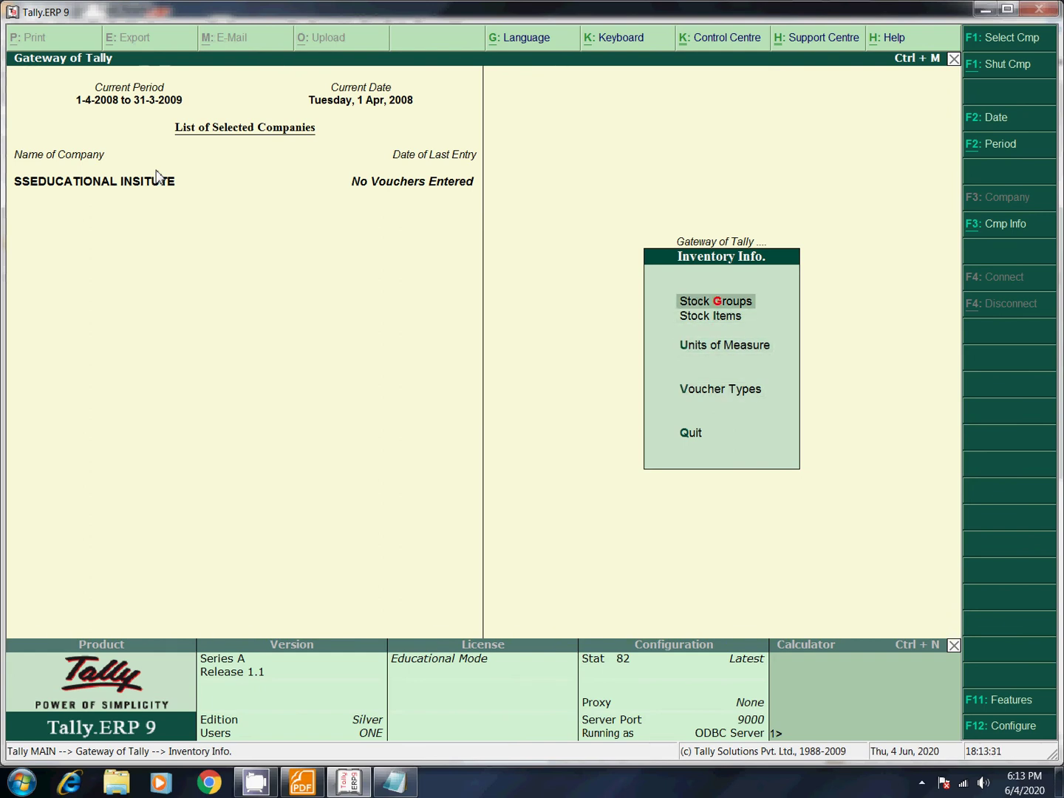
key(Down)
key(Down)
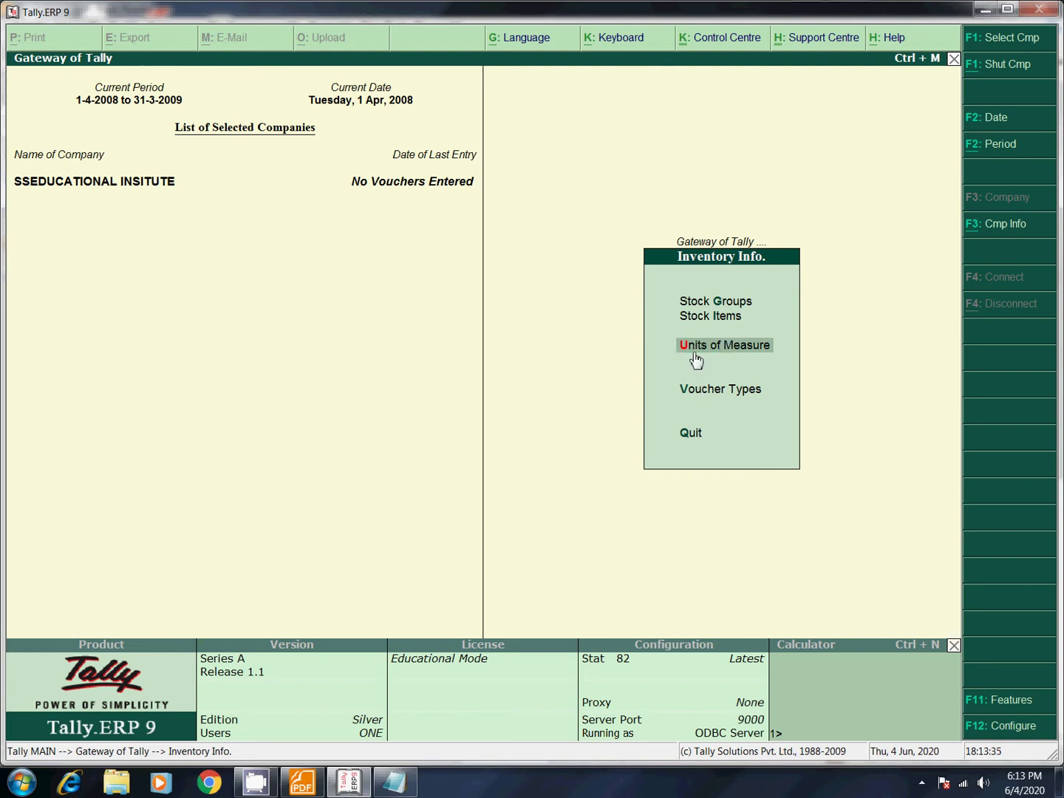
click(303, 782)
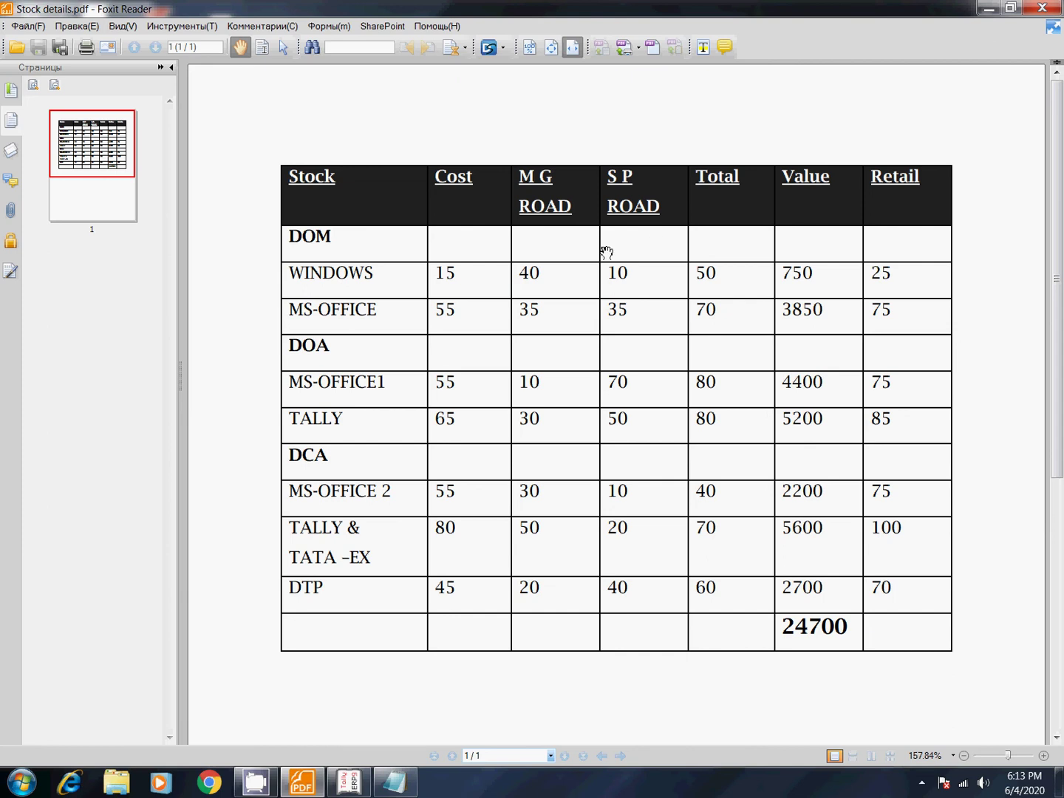
click(349, 782)
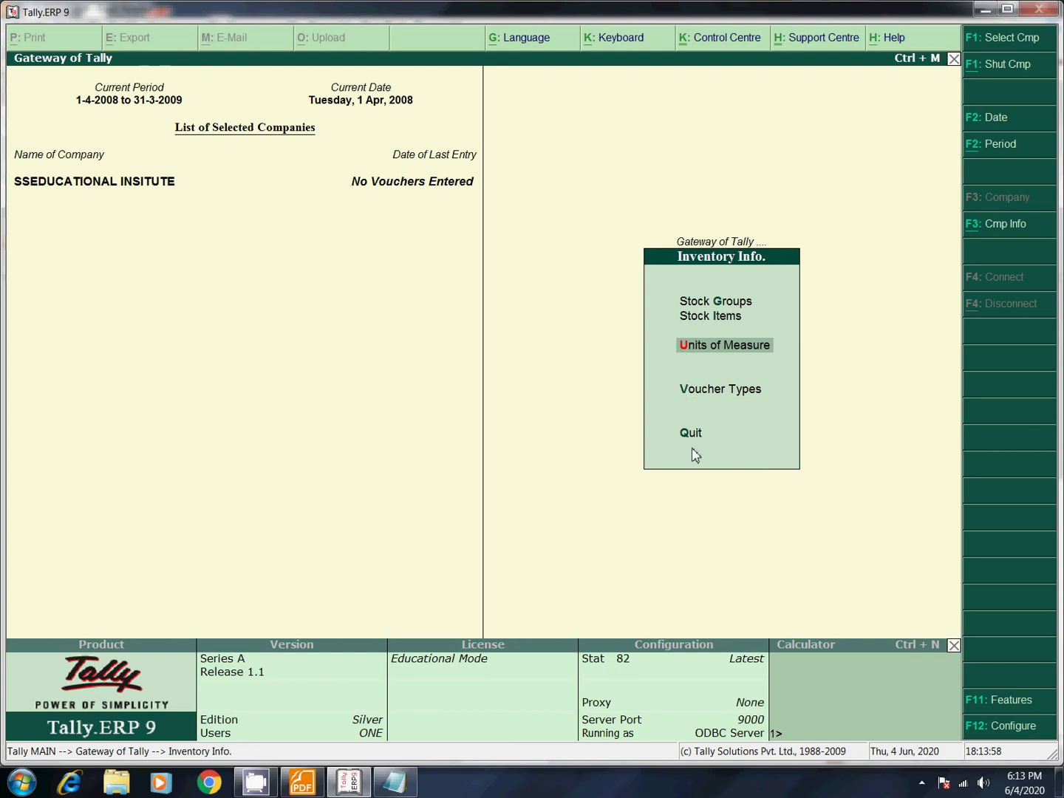
- Review the company's Accounting Features and Inventory Features, and quit back to Inventory Info
click(1017, 706)
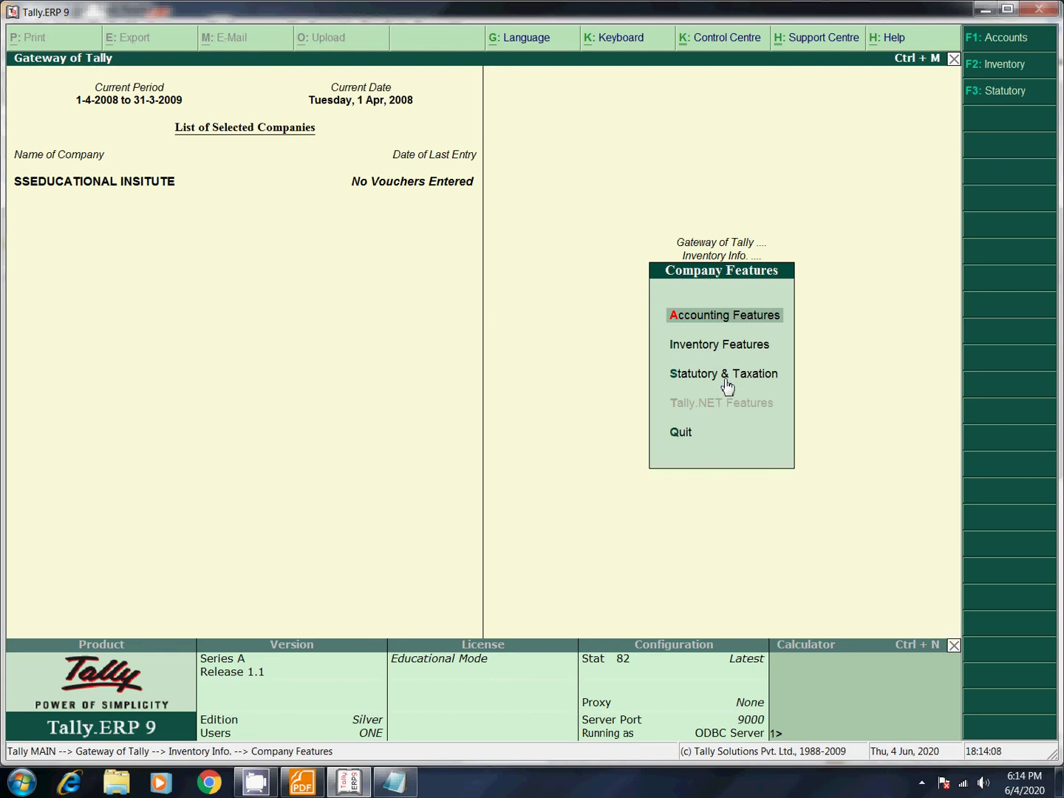
click(744, 322)
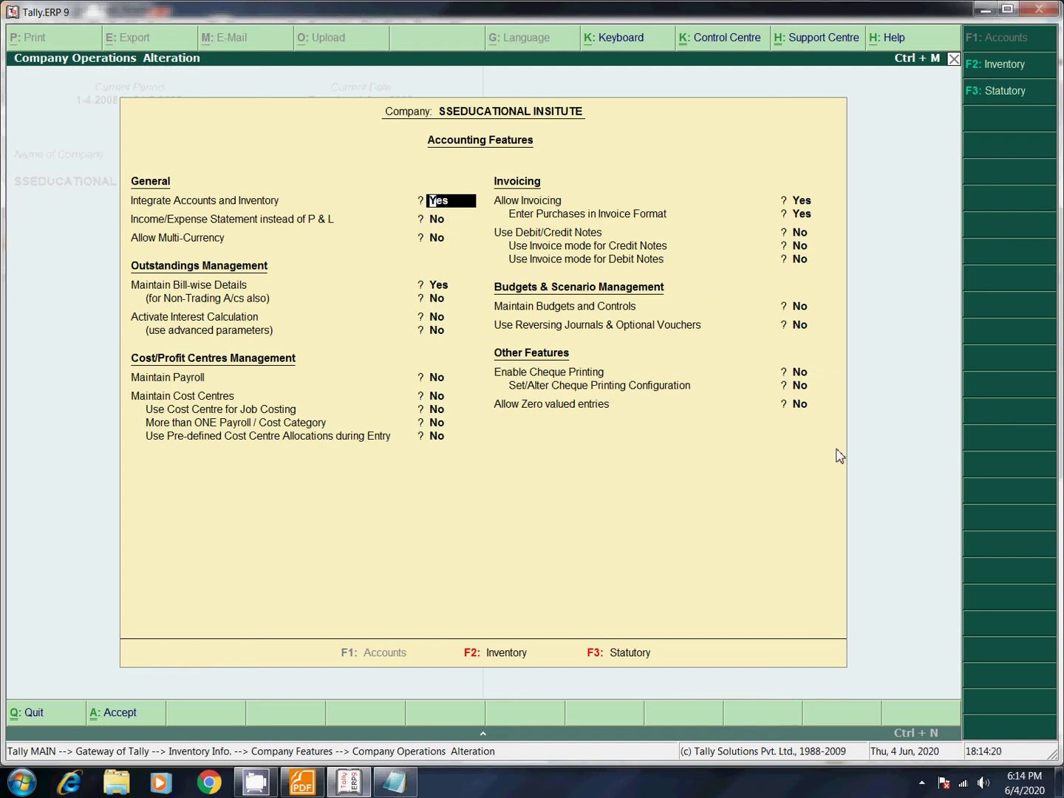
click(505, 654)
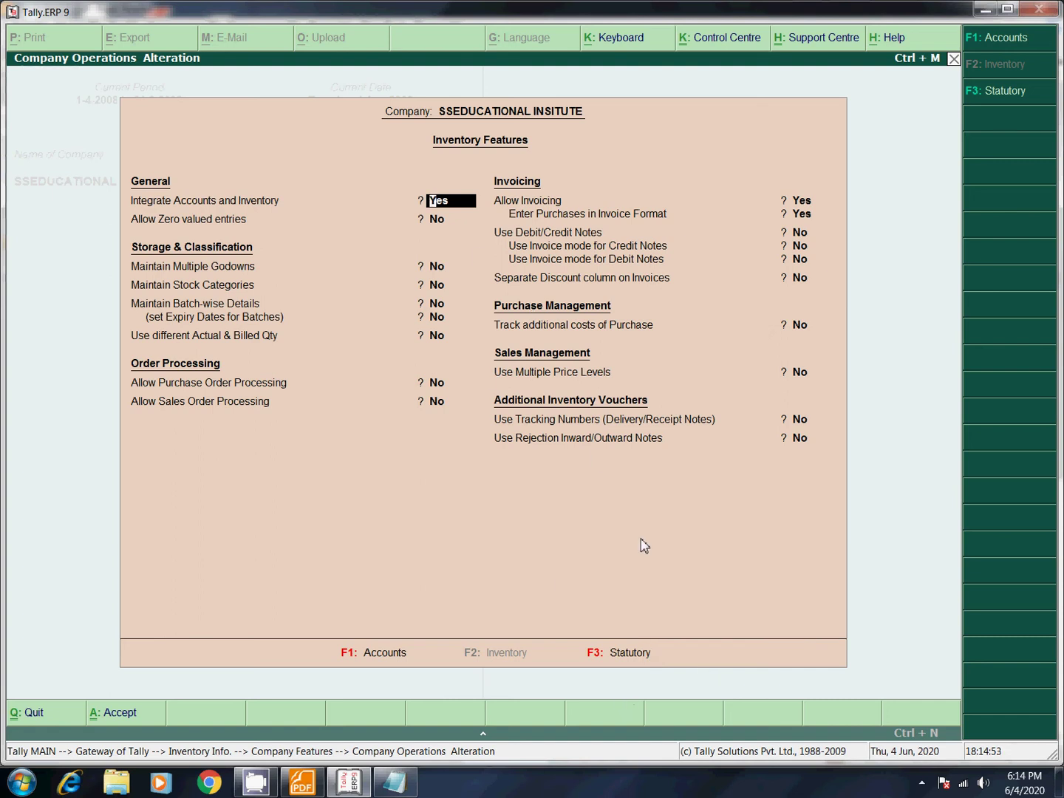
key(Escape)
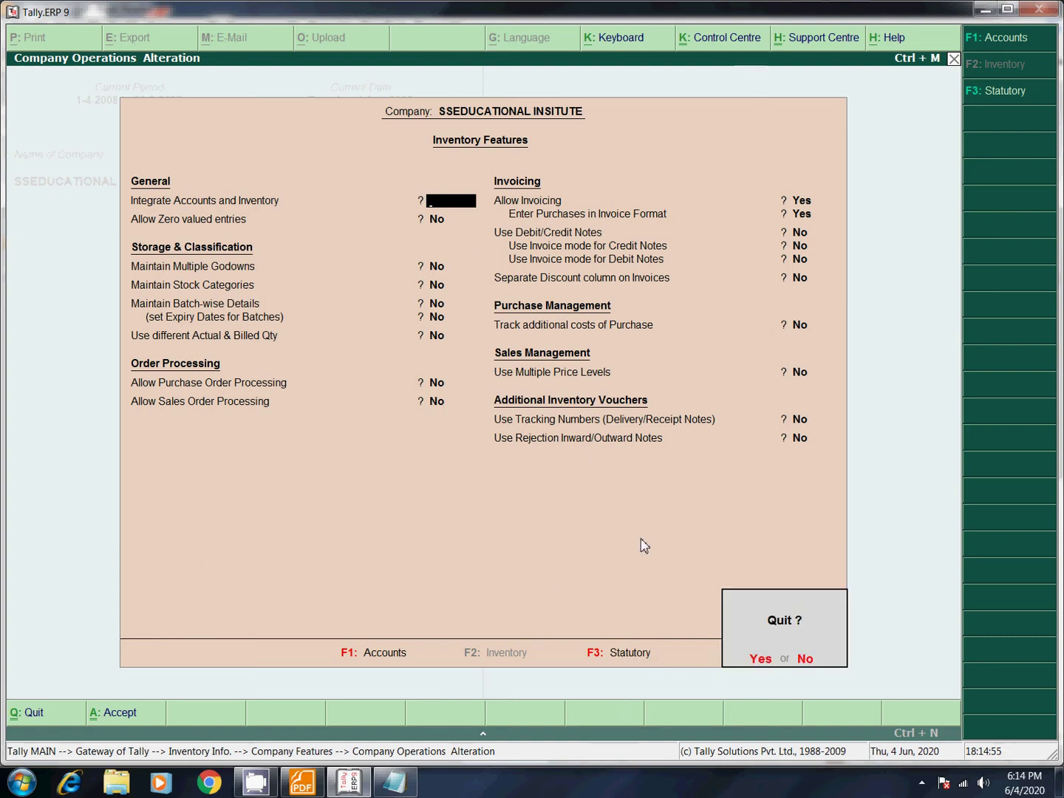
key(Return)
key(Escape)
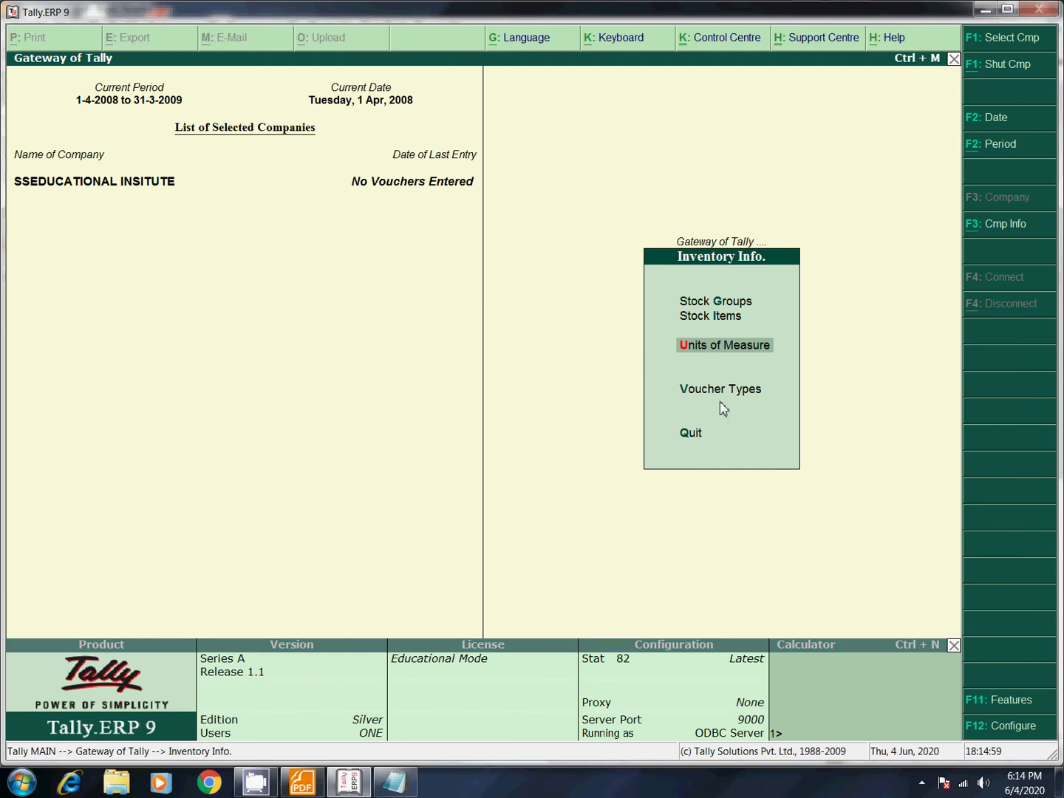
- Set Maintain Multiple Godowns to Yes in the company's Inventory Features
key(F11)
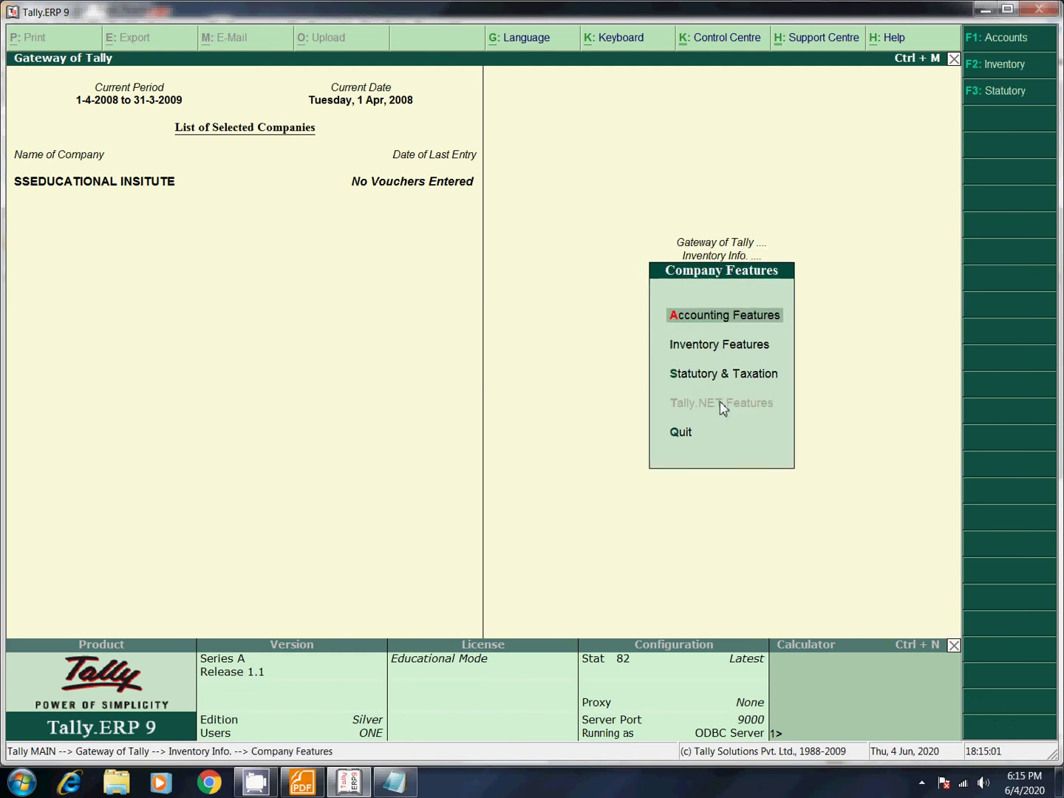
key(i)
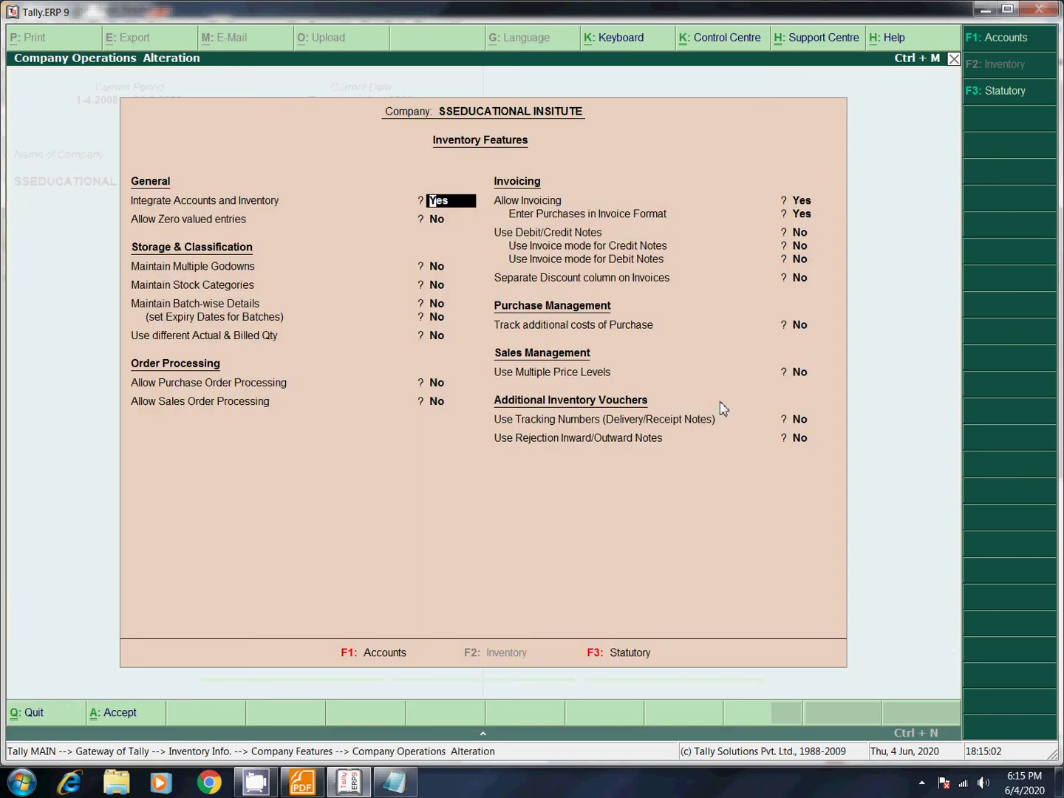
key(Return)
key(Return)
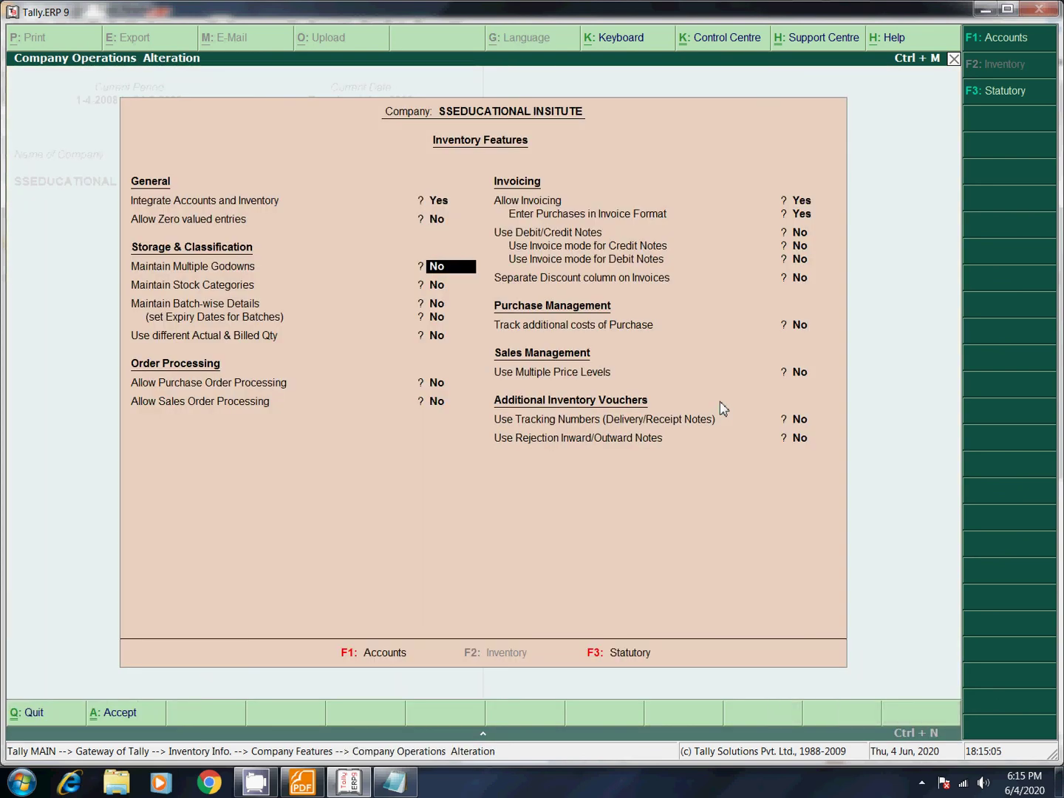
text(yes)
key(Return)
key(Return)
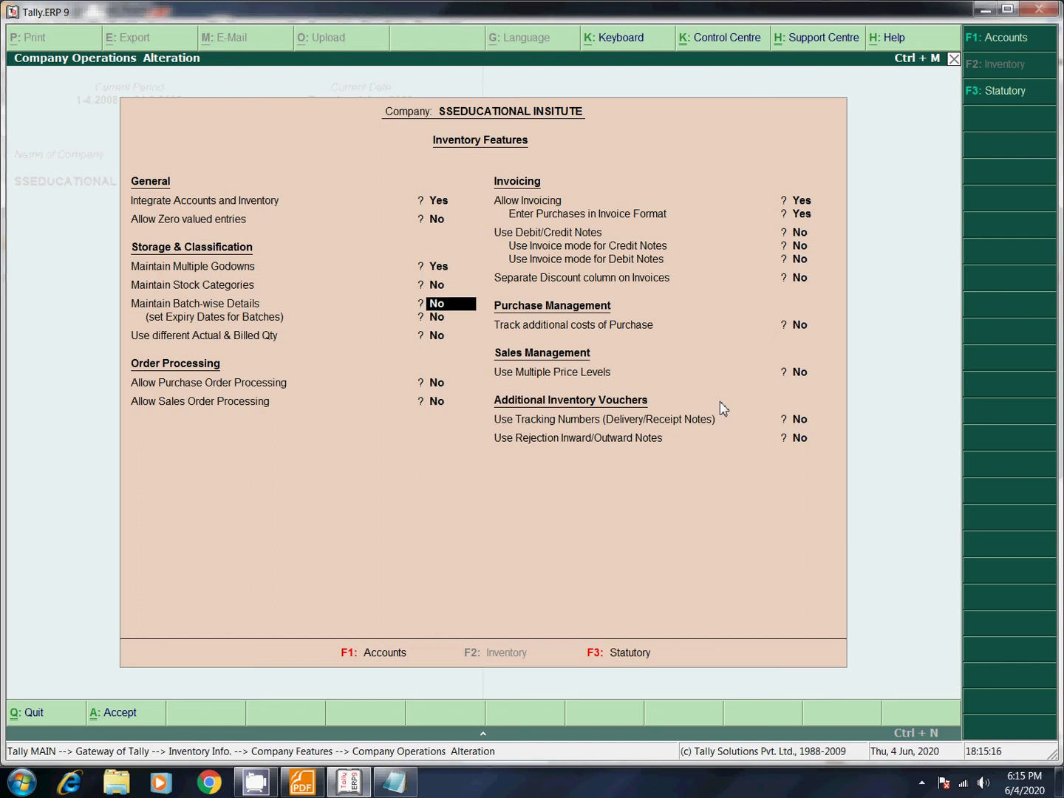
- Go through the remaining Inventory Features, accept the settings, and return to Inventory Info
key(Return)
key(Return)
key(Return)
key(Return)
key(Return)
key(Return)
key(Return)
key(Return)
key(Return)
key(Return)
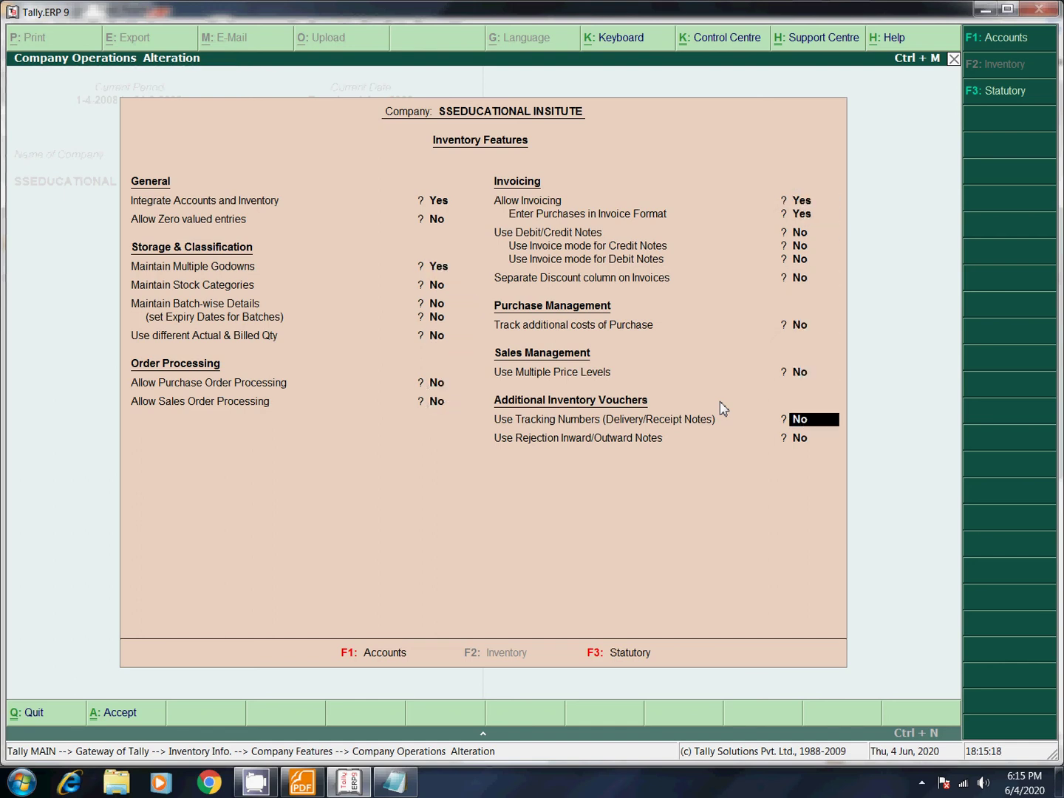
key(Return)
key(Return)
key(Return)
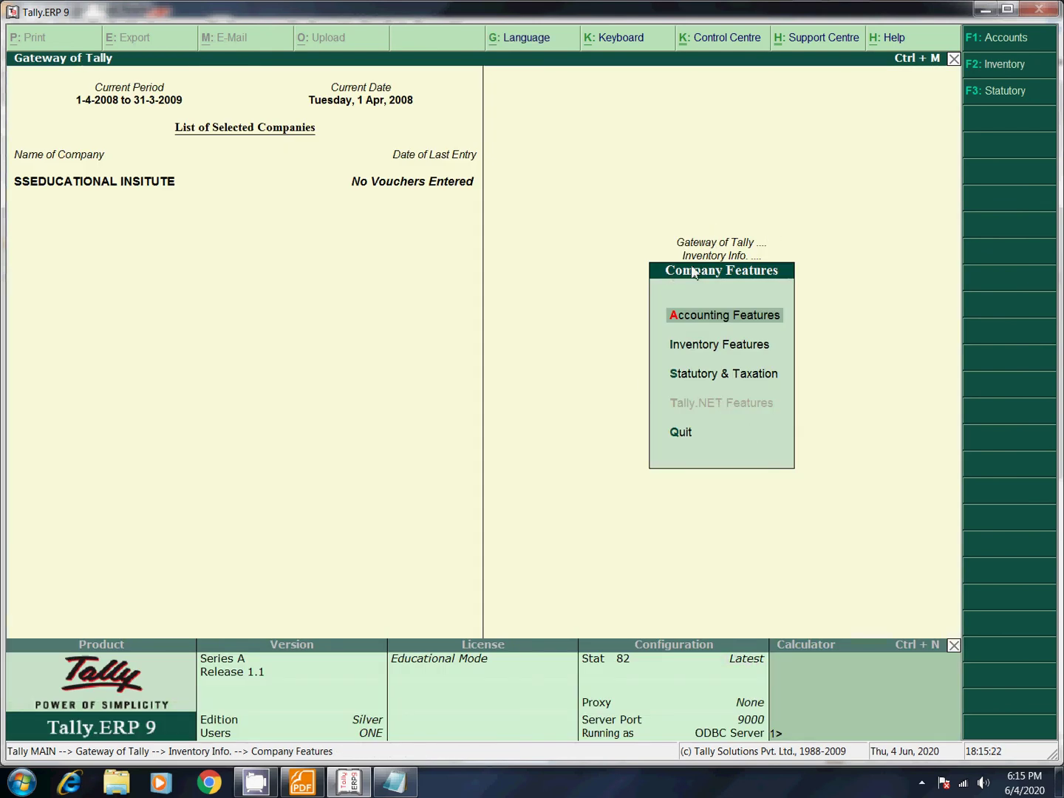
key(Escape)
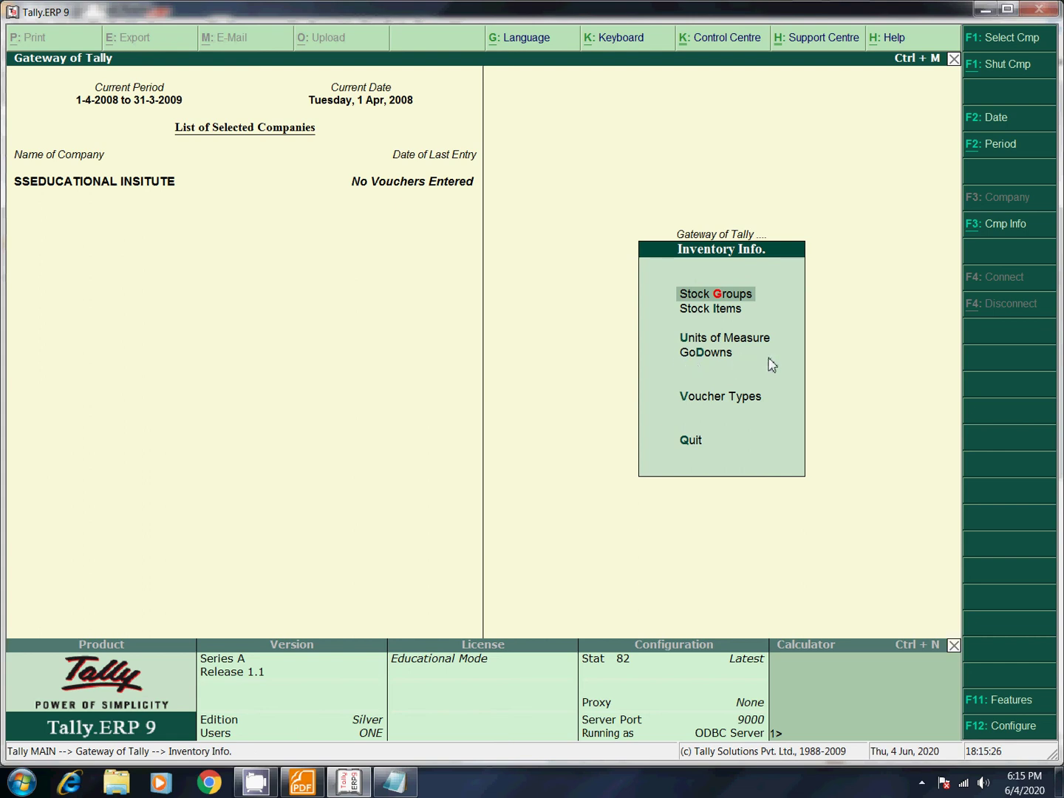
- Open single godown creation, check the godown names in Stock details.pdf in Foxit Reader, and return to Tally
key(Down)
key(Down)
key(Down)
key(Return)
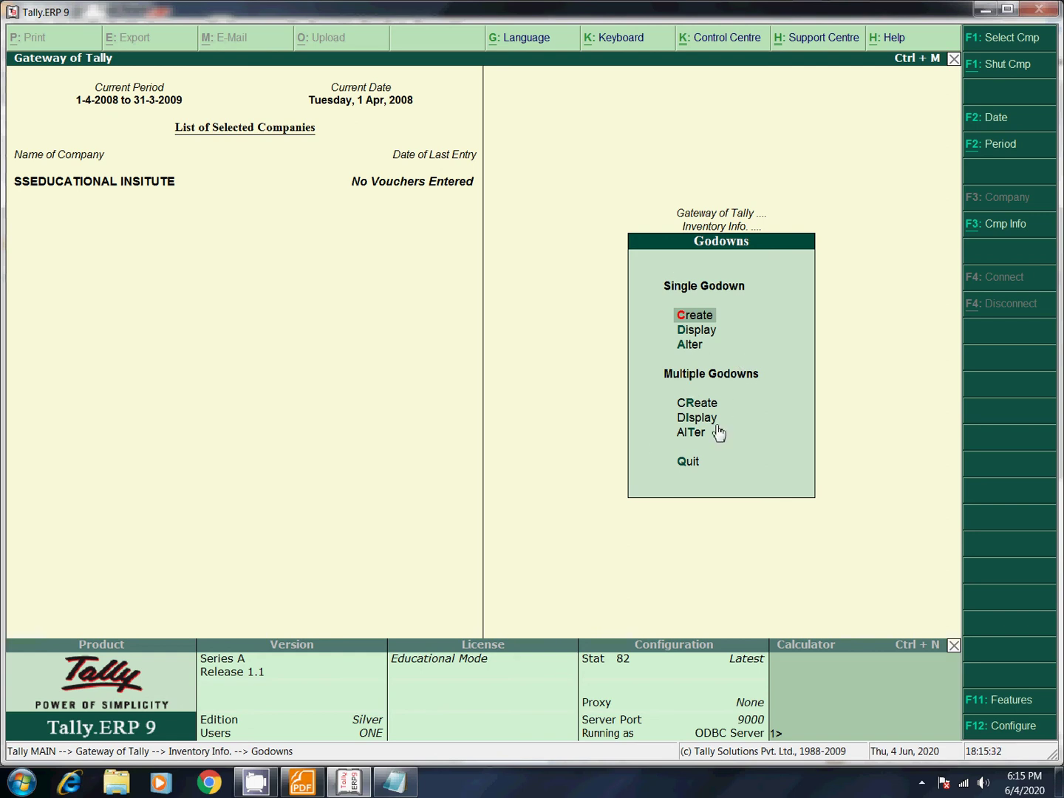
key(Return)
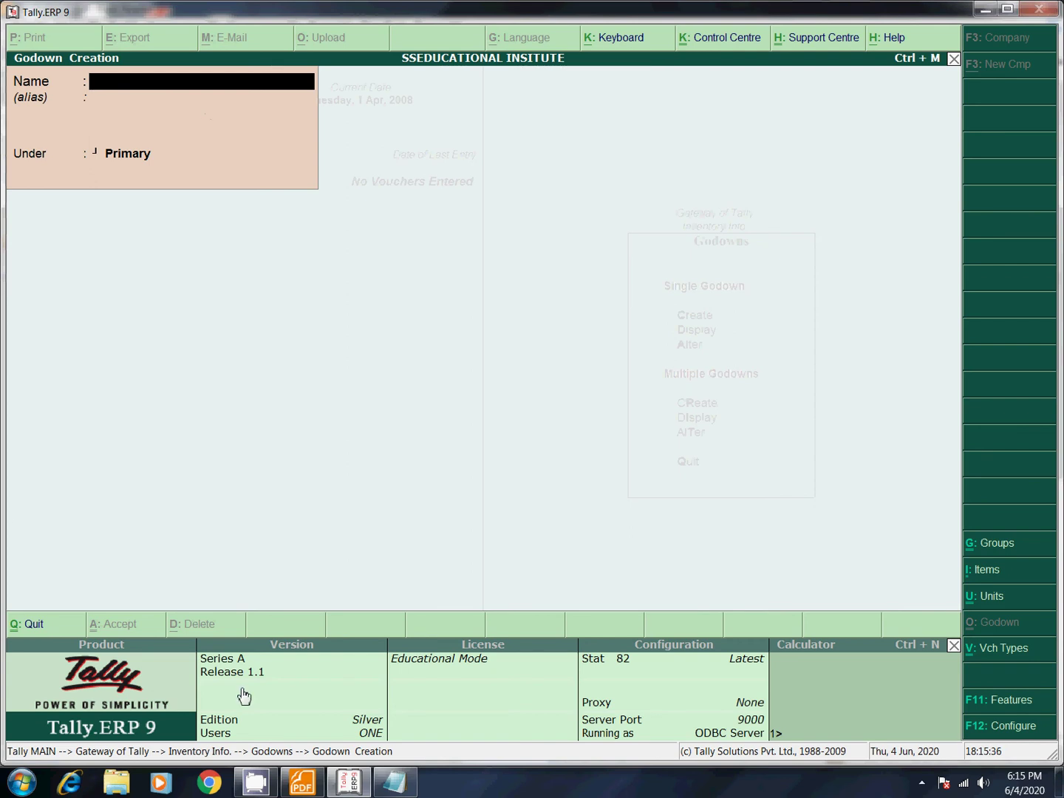
click(301, 782)
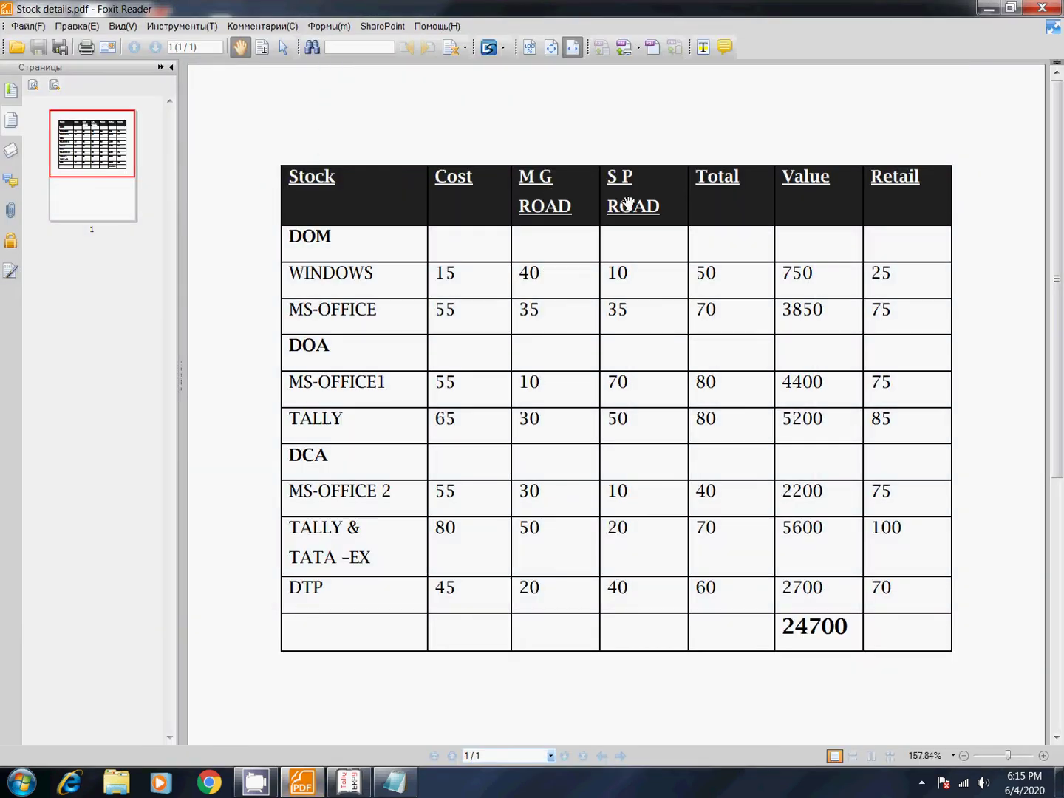
click(989, 8)
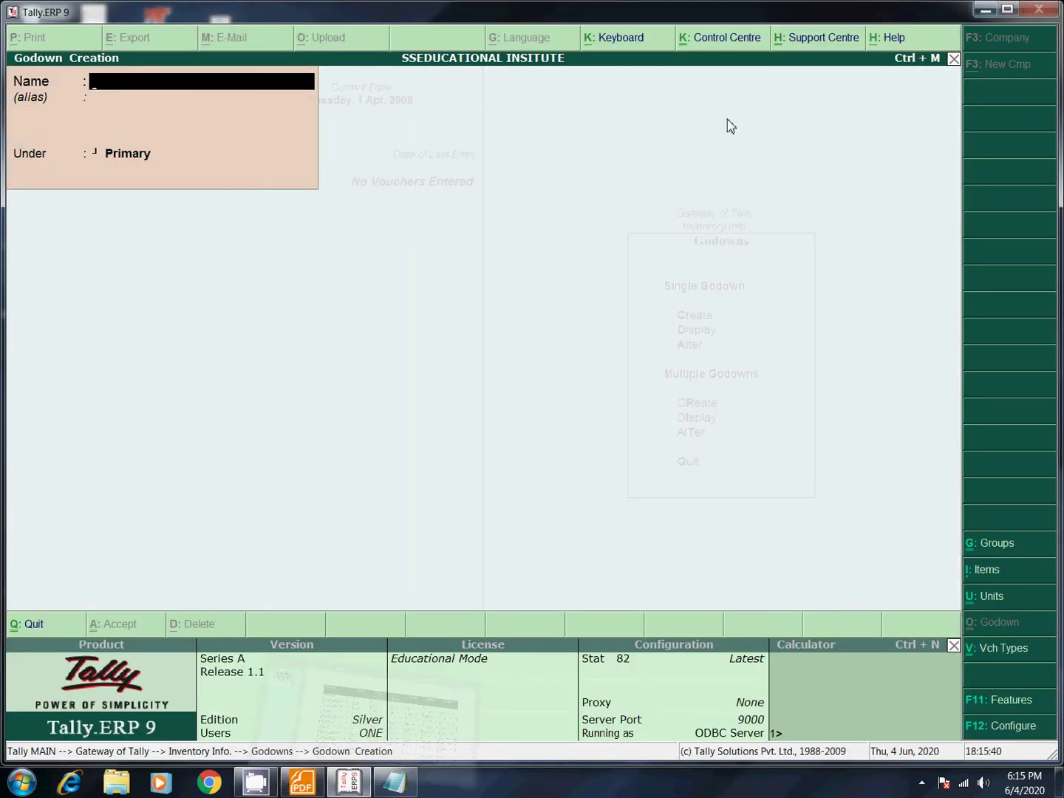
- Create a godown named MG ROAD under Primary and save it
text(MG)
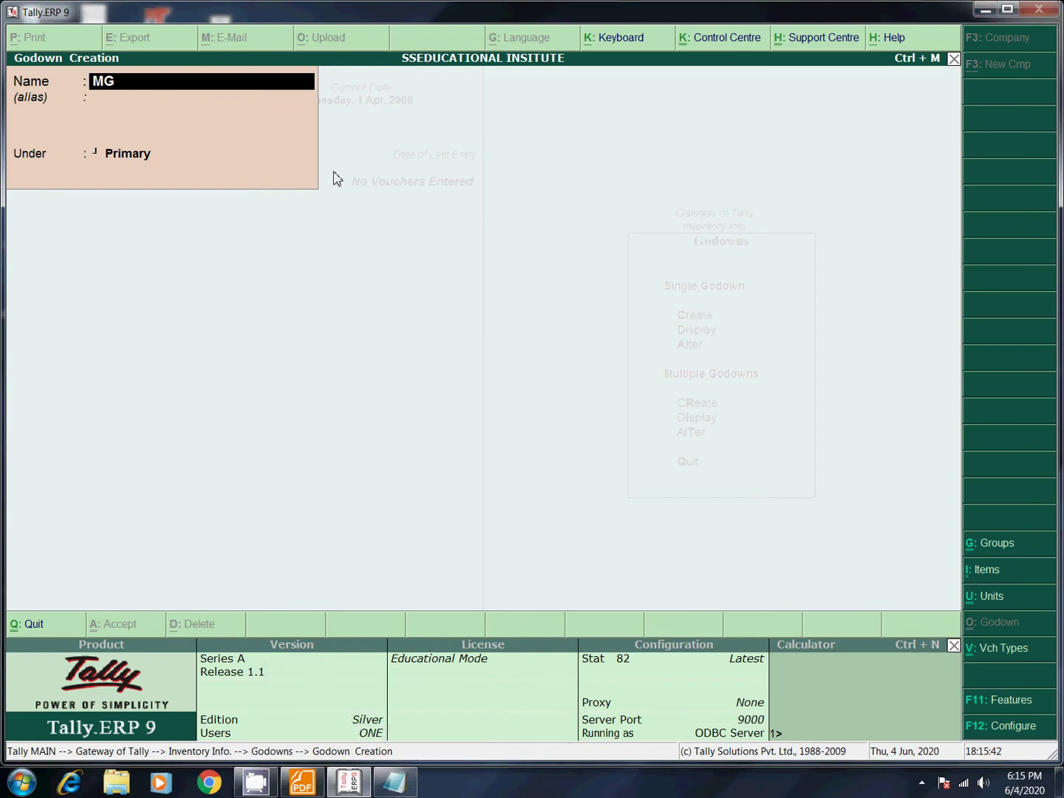
text( ROAD)
key(Return)
key(Return)
key(Return)
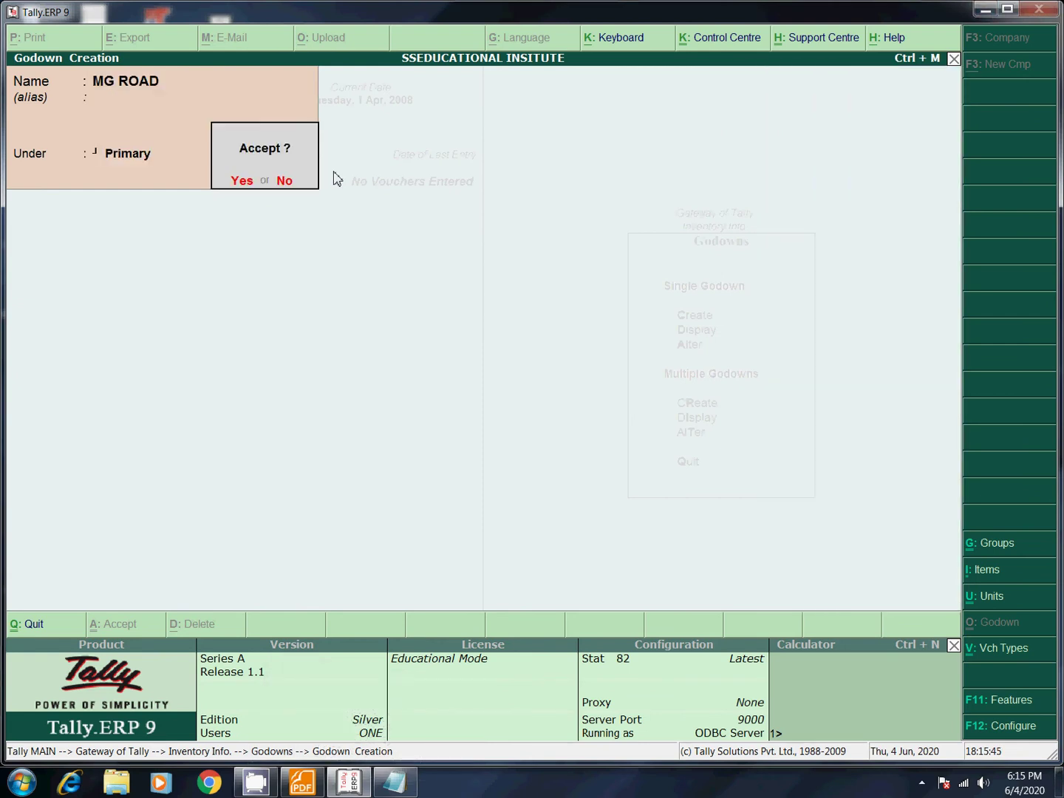
key(Return)
- Create a second godown named SP ROAD under Primary, save it, and quit to the Godowns menu
text(SP RO)
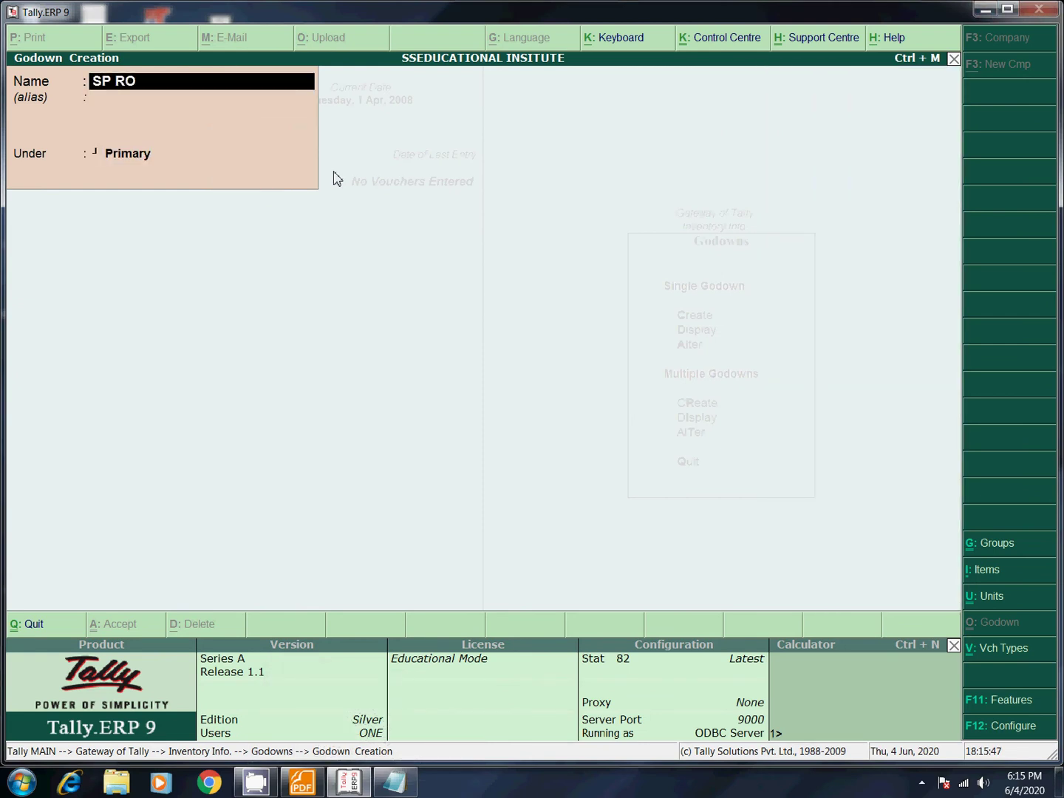
key(Return)
key(Return)
key(Return)
key(Return)
key(Escape)
key(Return)
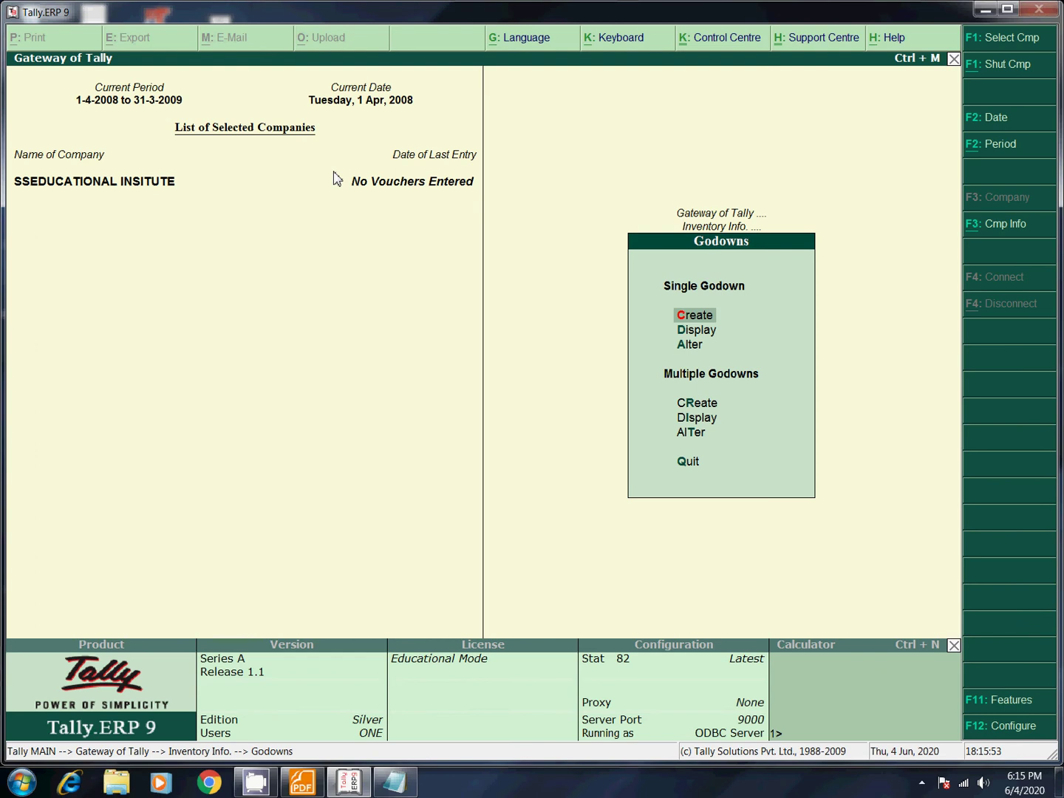
- Delete the Main Location godown from the company's godowns and return to Inventory Info
key(Down)
key(Down)
key(Return)
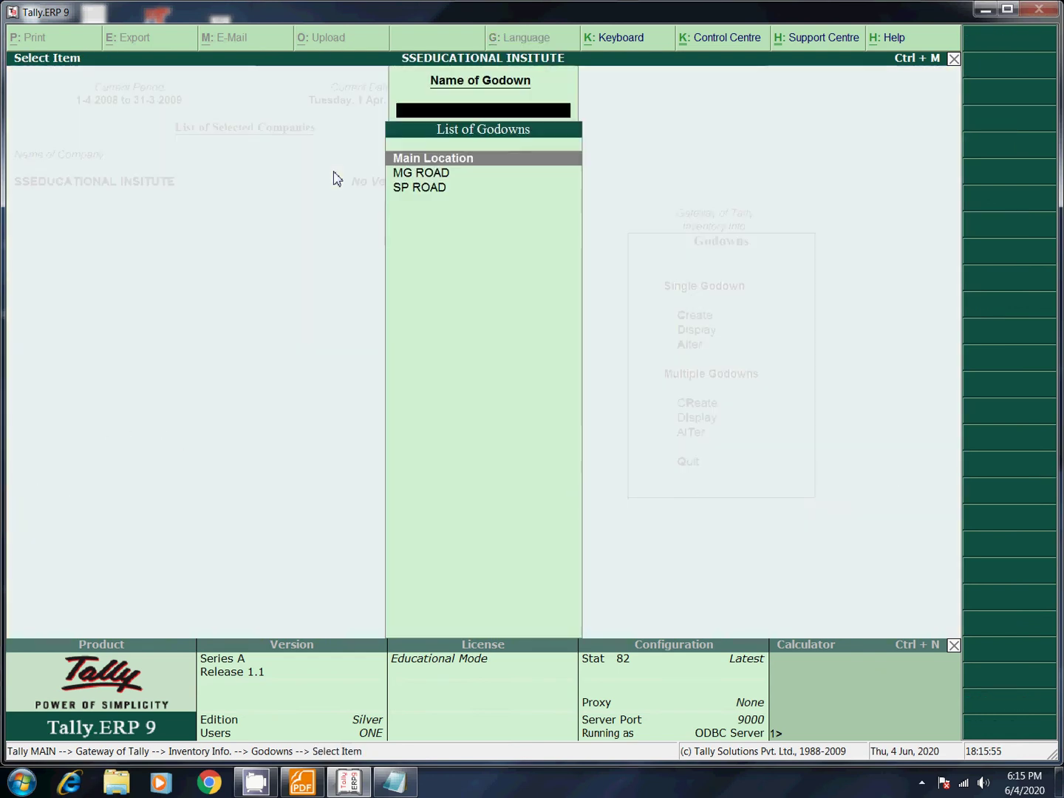
key(Down)
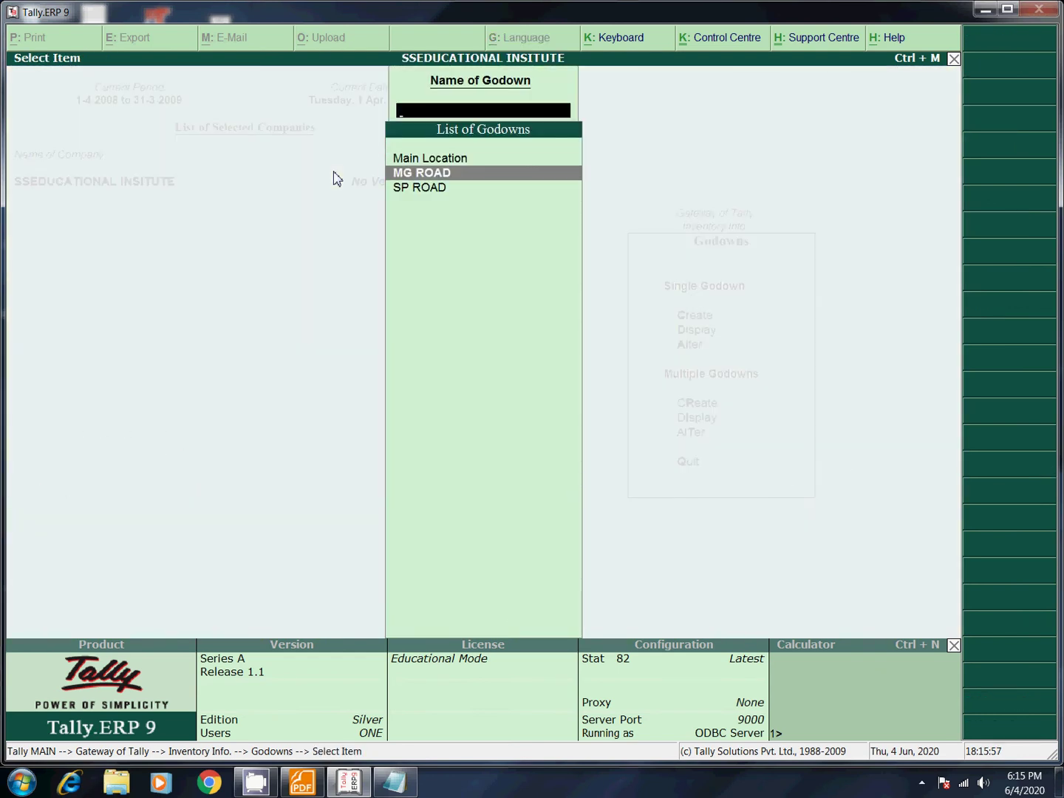
key(Down)
key(Up)
key(Up)
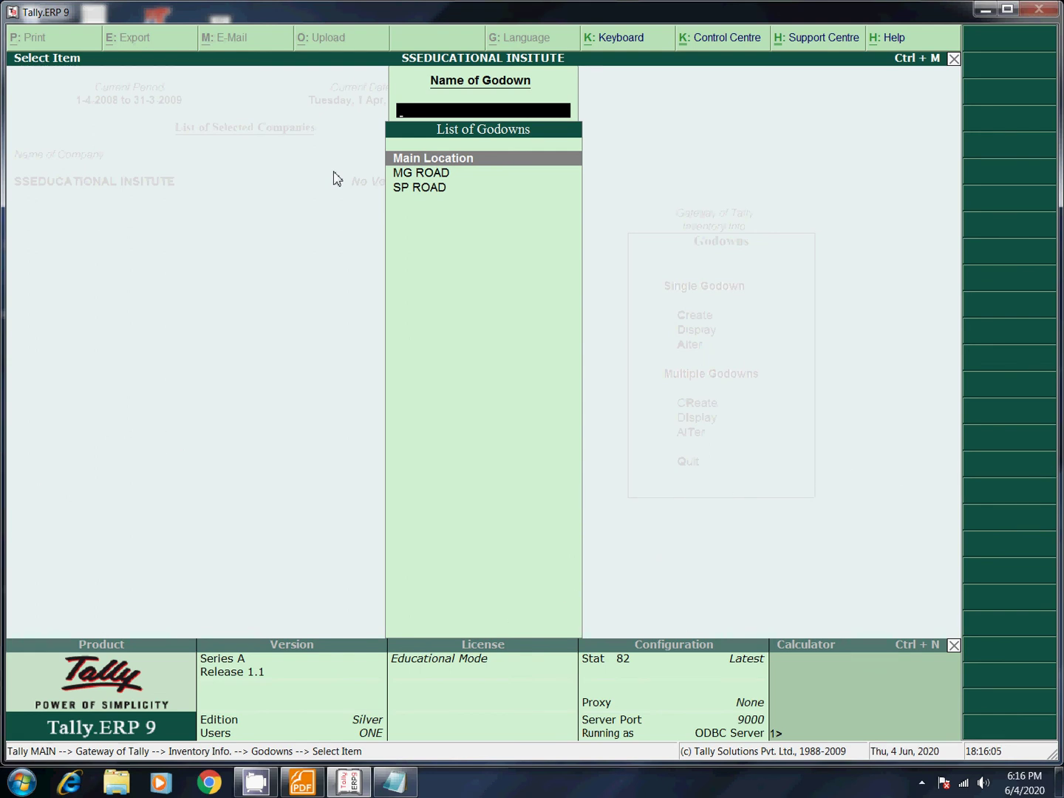
key(Return)
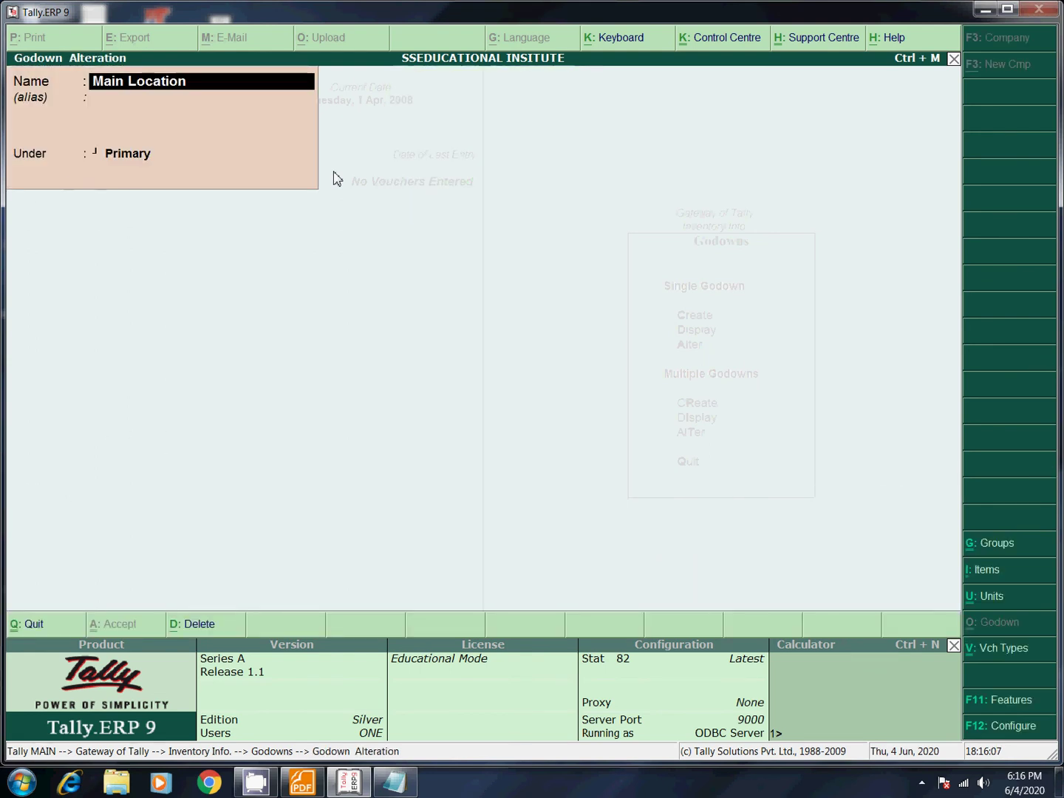
key(alt+d)
key(y)
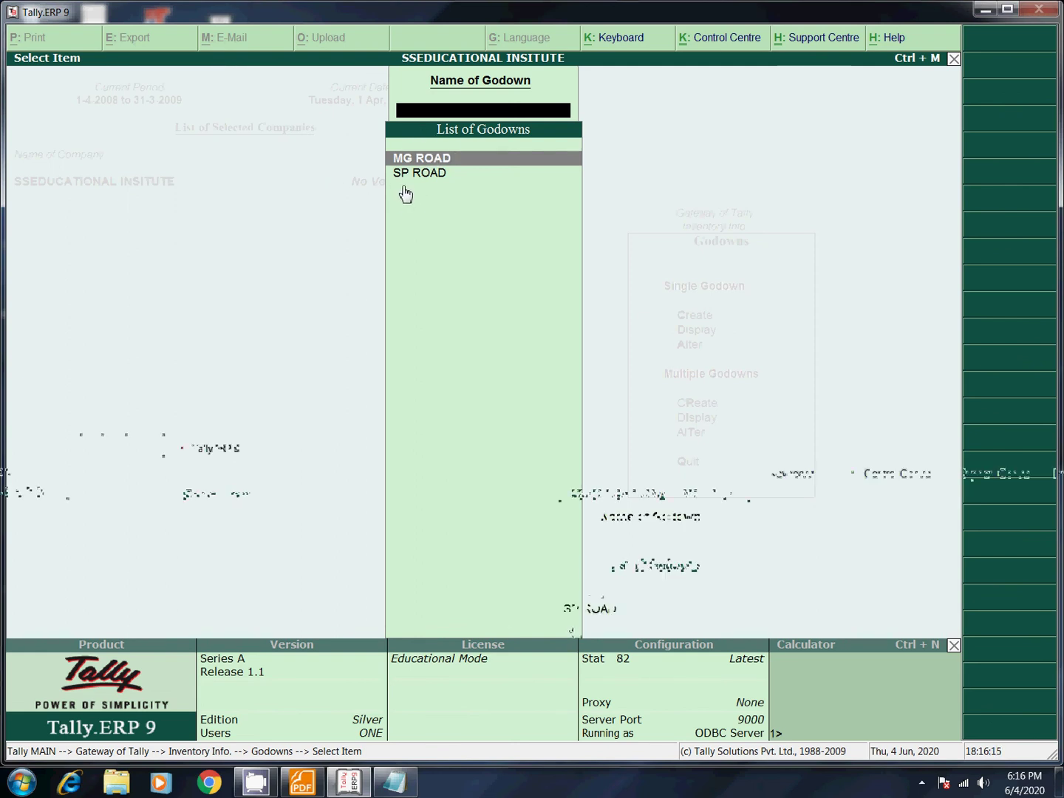
key(Escape)
key(Escape)
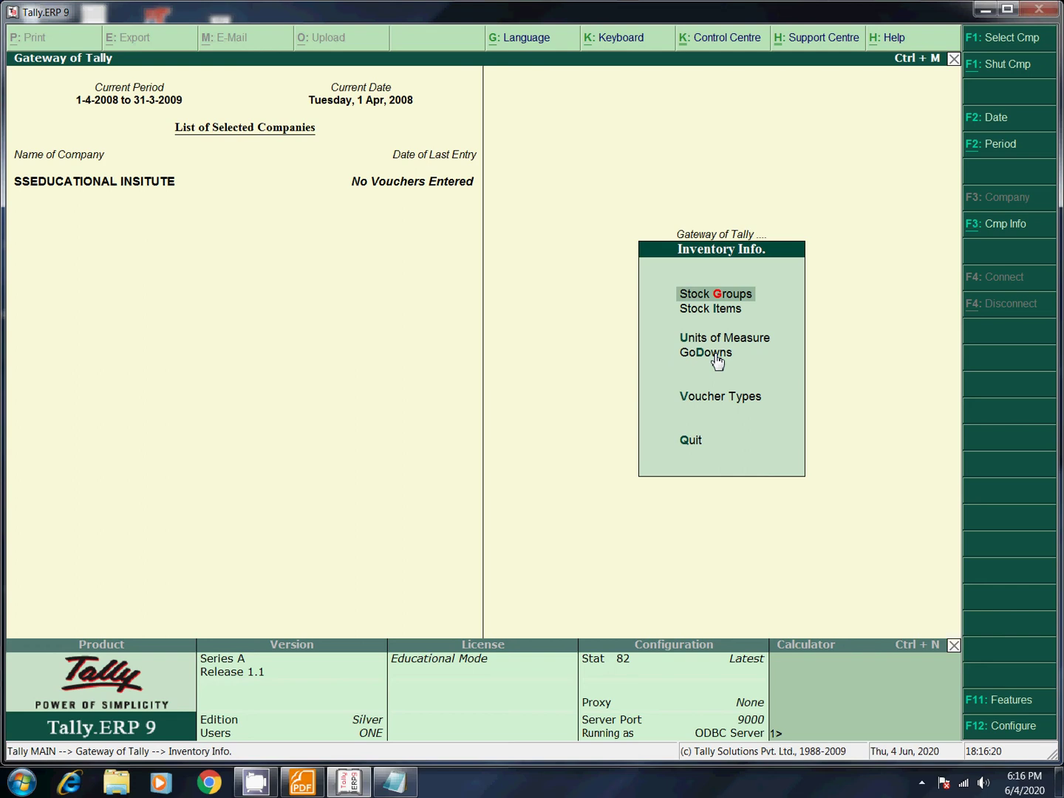
- Check the stock table in Stock details.pdf in Foxit Reader, and open single stock item creation in Tally
click(302, 782)
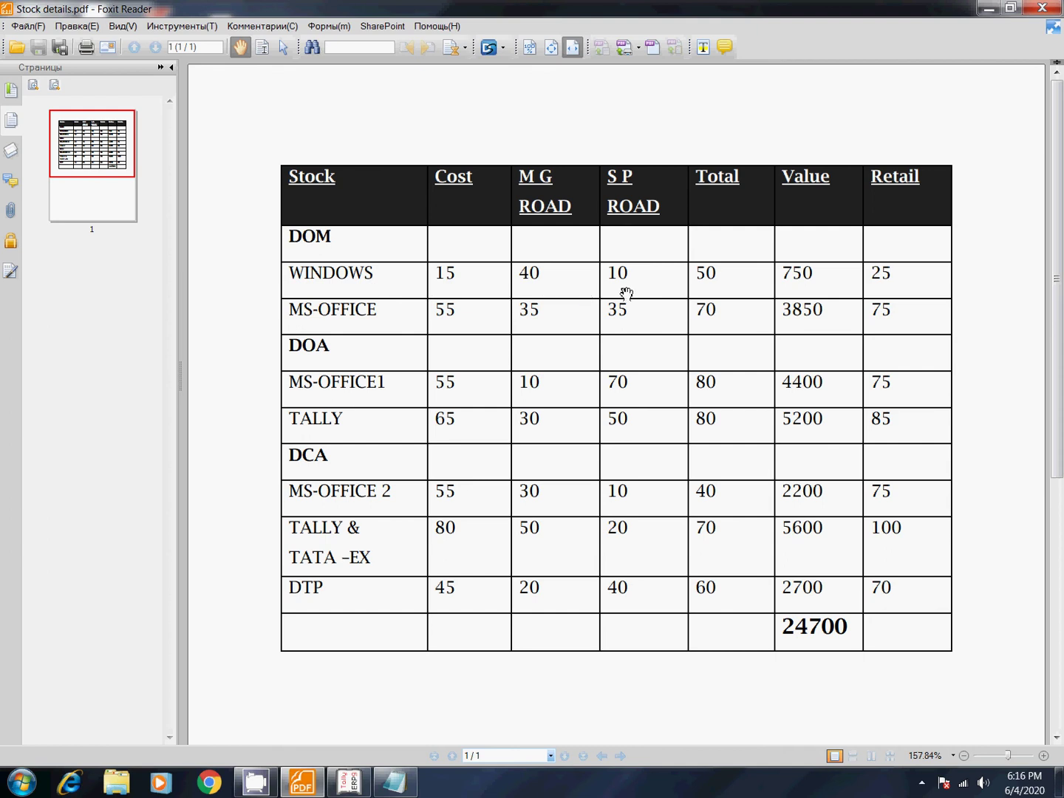
key(alt+Tab)
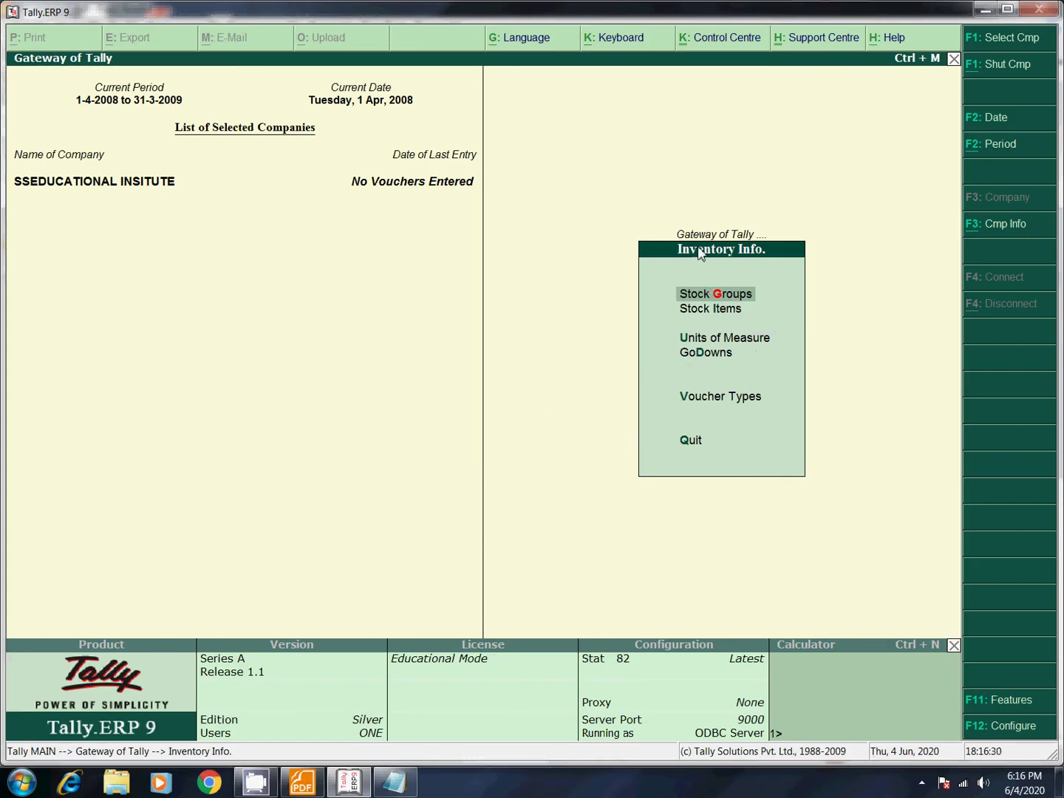
click(711, 311)
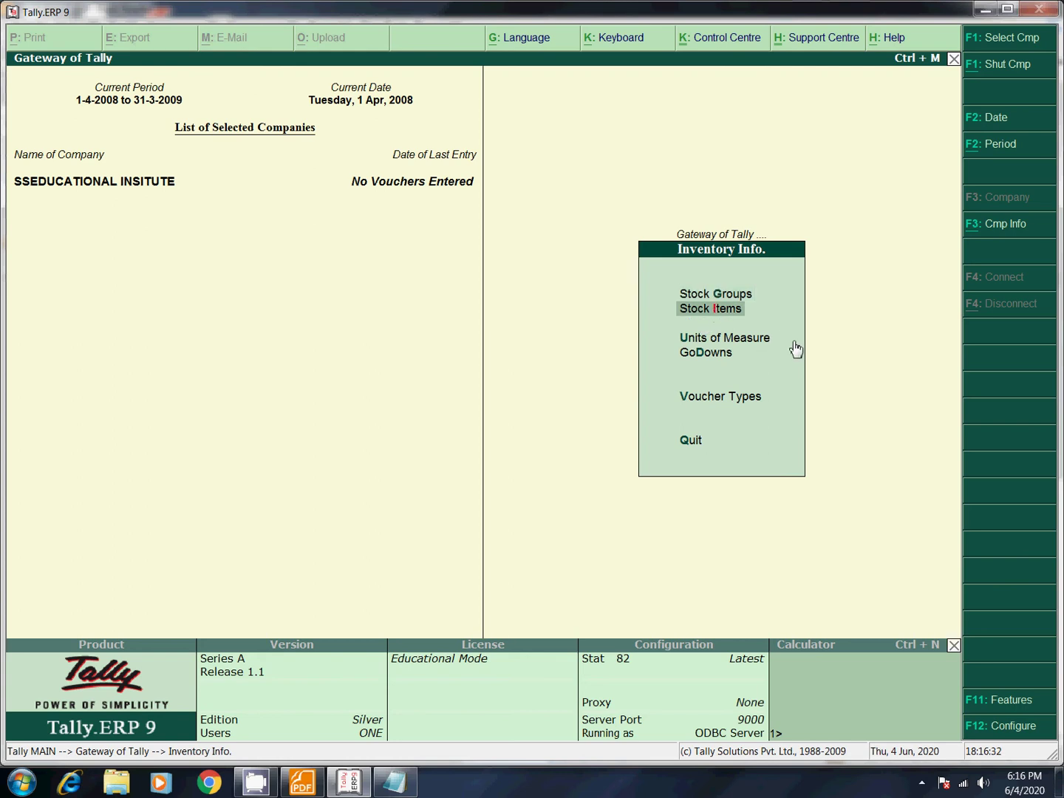
key(Return)
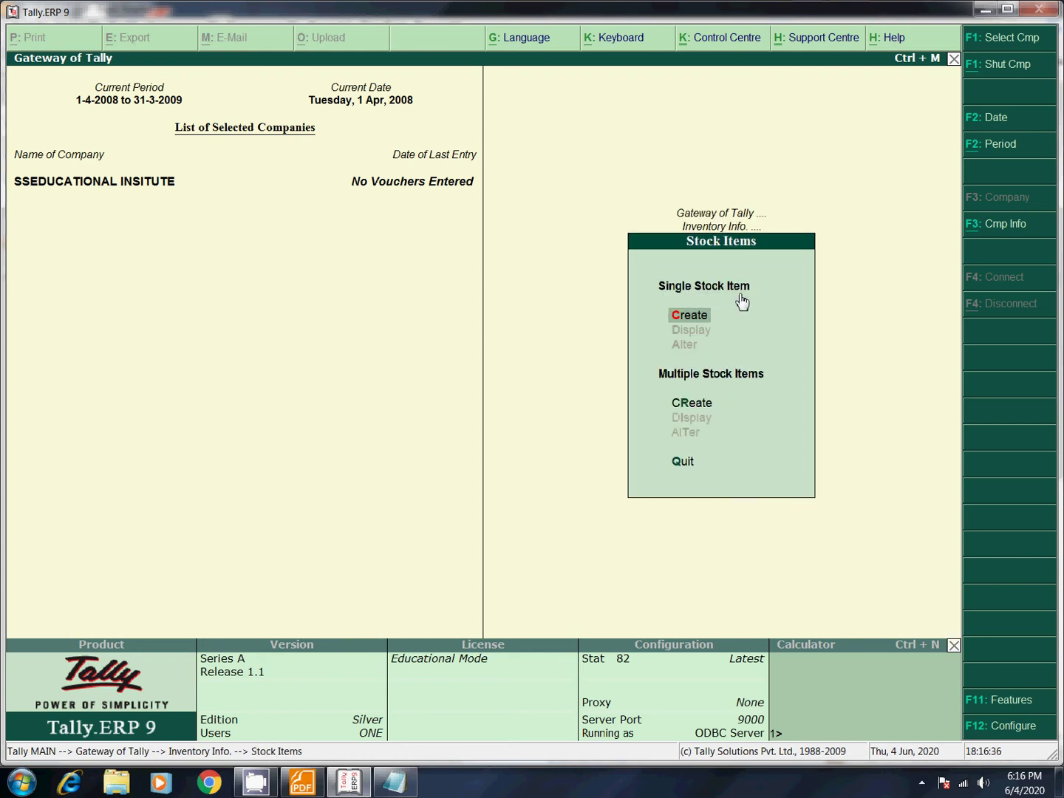
key(Down)
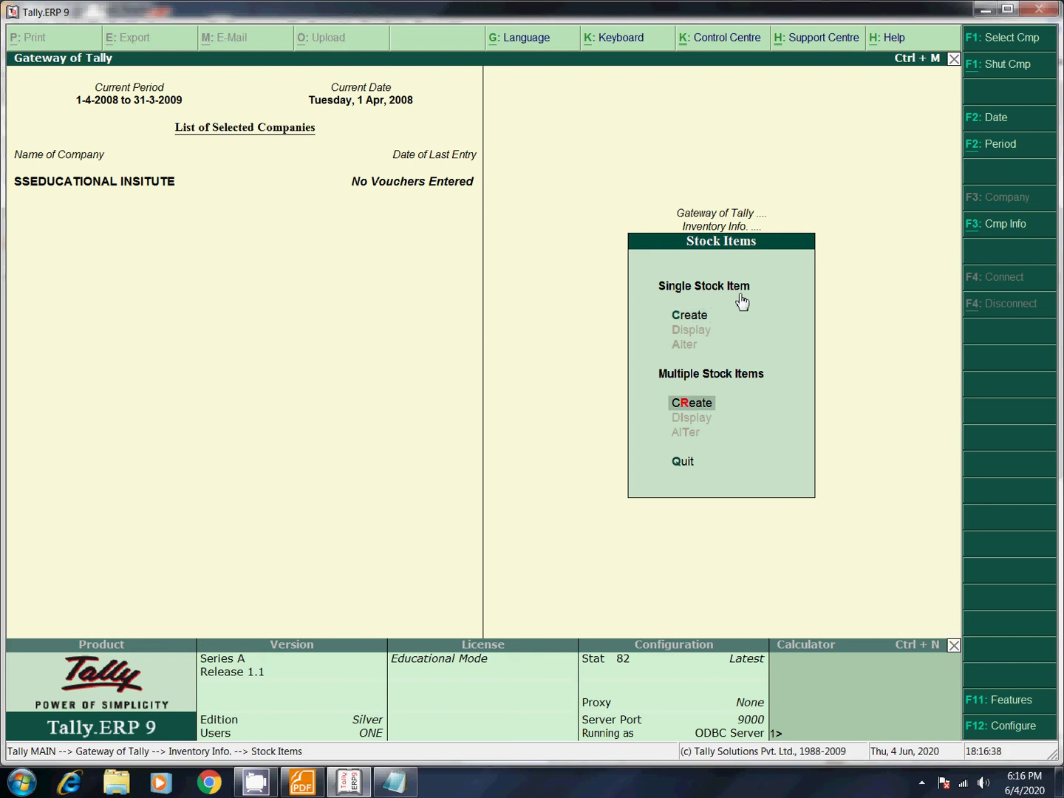
key(Up)
key(Up)
key(Down)
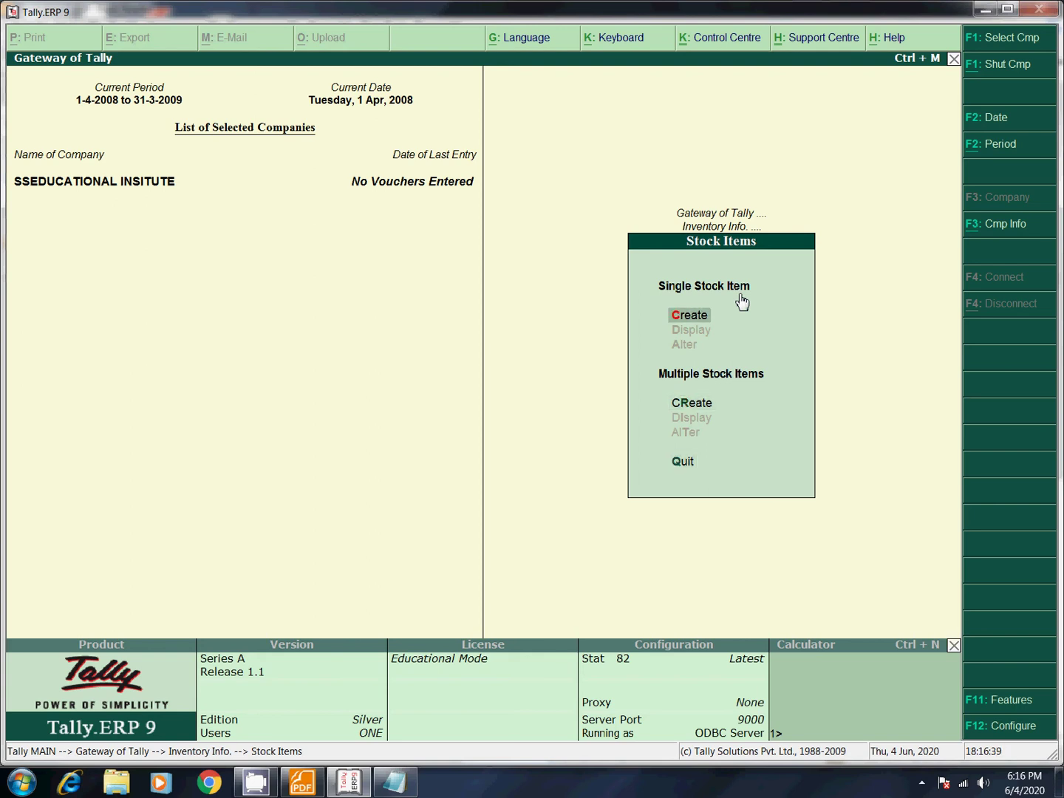
click(686, 316)
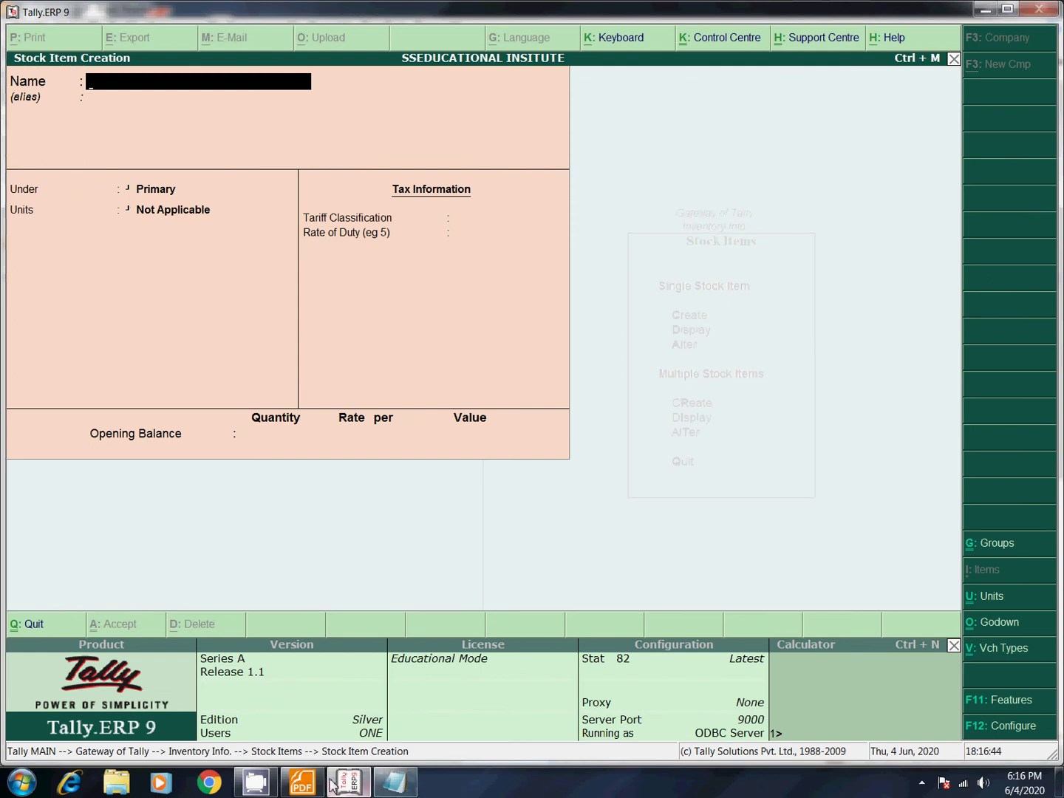
- Check the first item in Foxit Reader's Stock details.pdf, and name the new stock item Windows in Tally
click(302, 782)
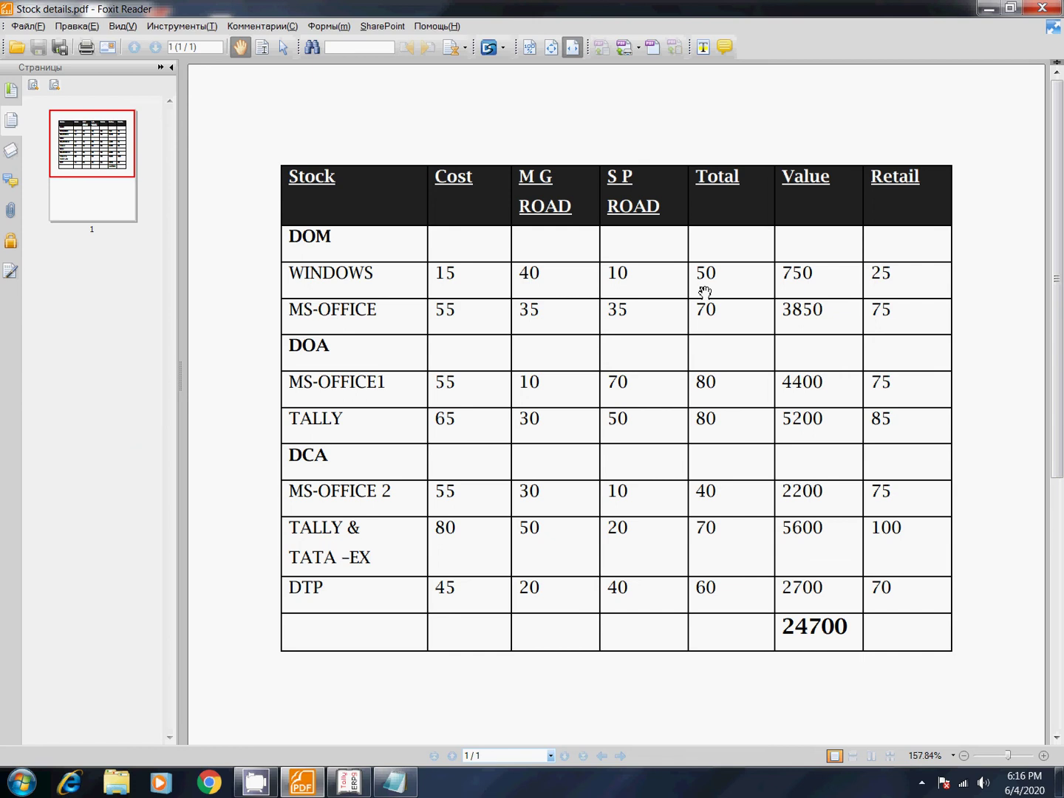
key(alt+Tab)
text(W)
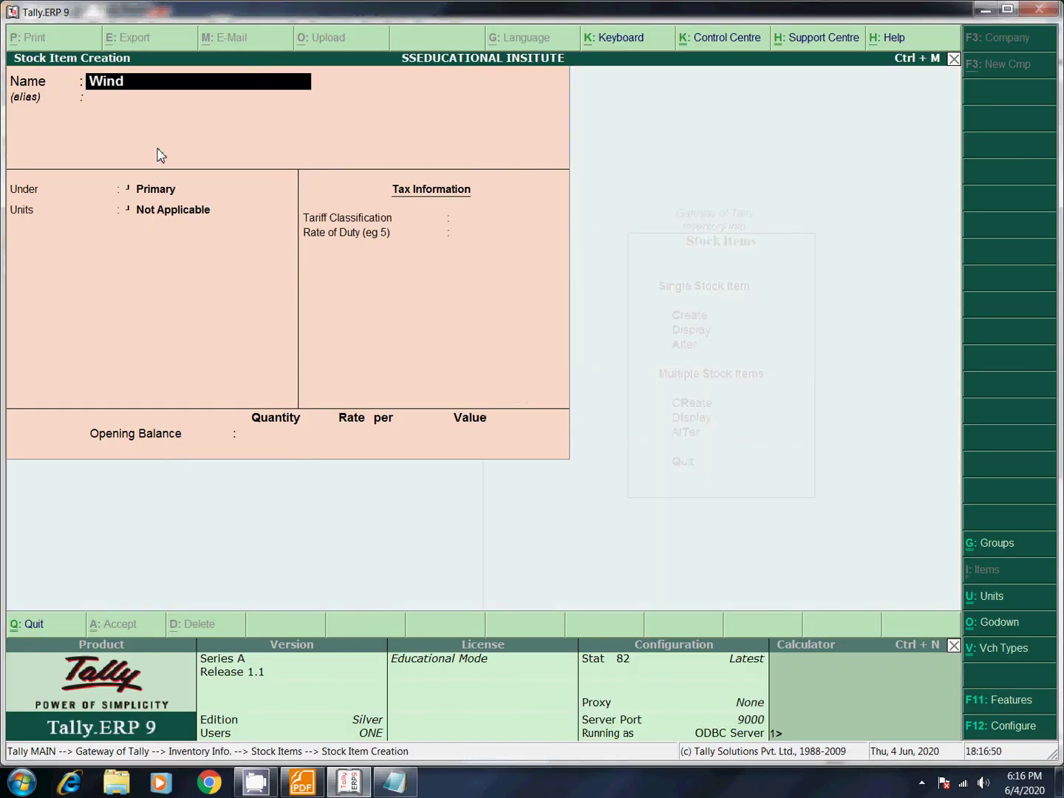
text(indows)
key(Return)
key(Return)
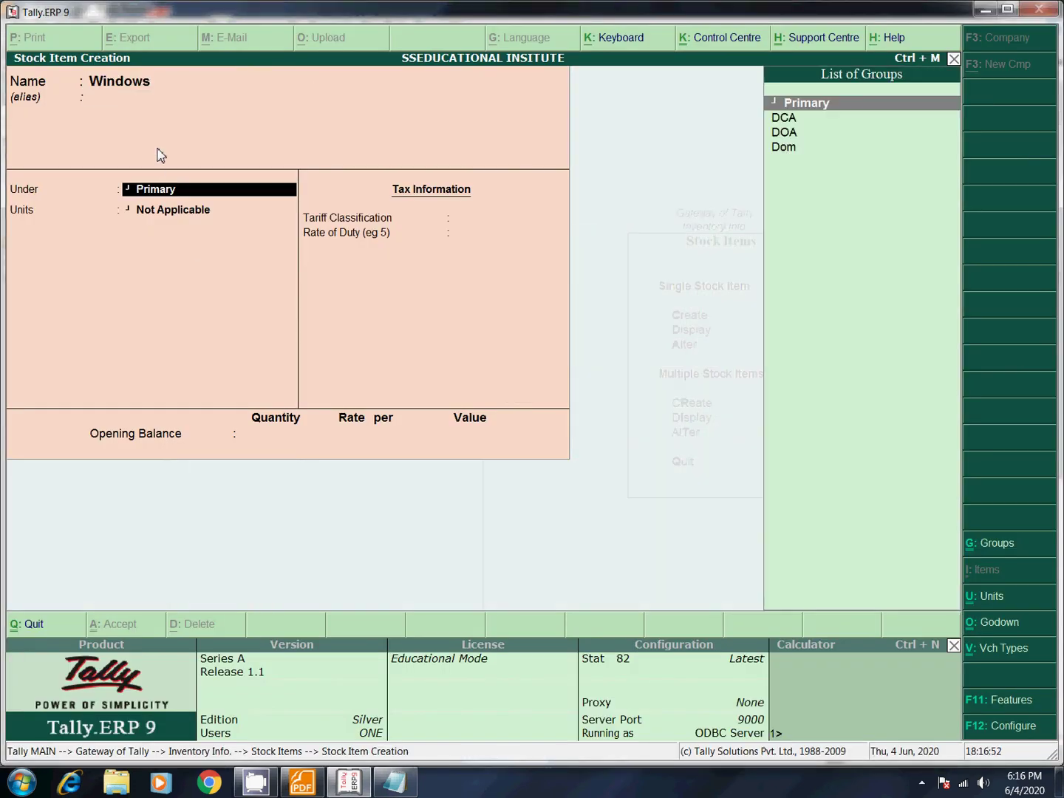
- Check the item's group in Foxit Reader's Stock details.pdf, and place the Windows stock item under the Dom group in Tally
click(789, 152)
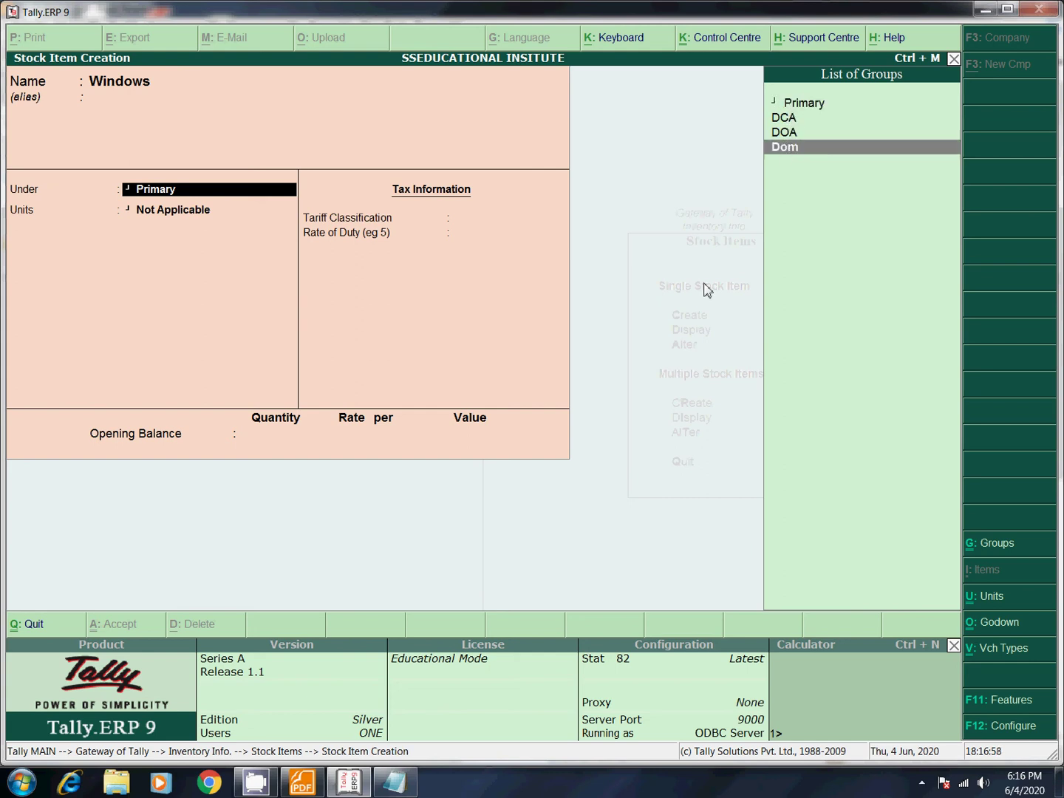
click(317, 786)
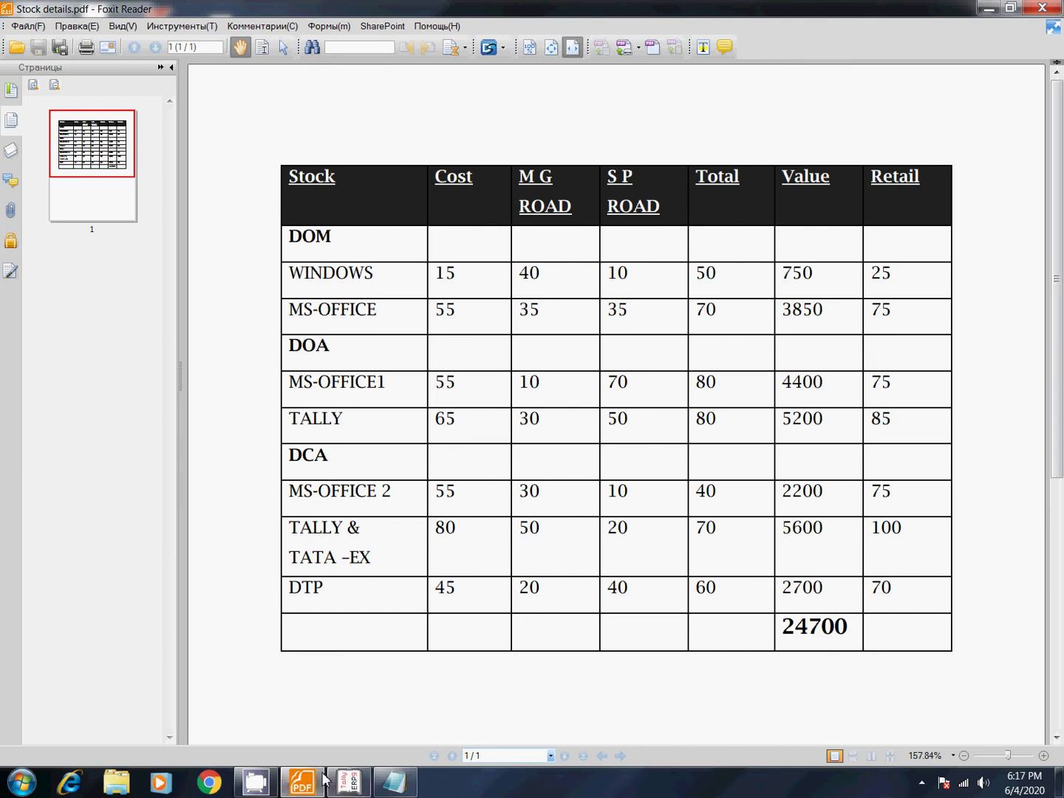
click(314, 785)
text(Dom)
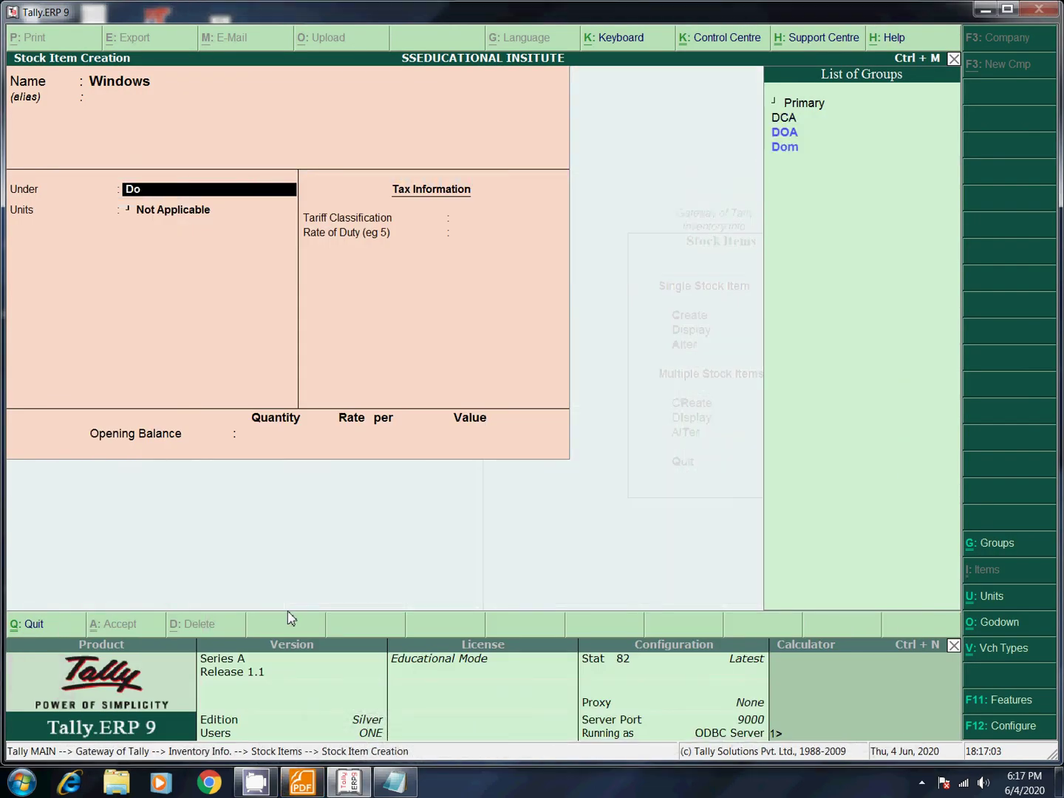
key(BackSpace)
key(BackSpace)
text(m)
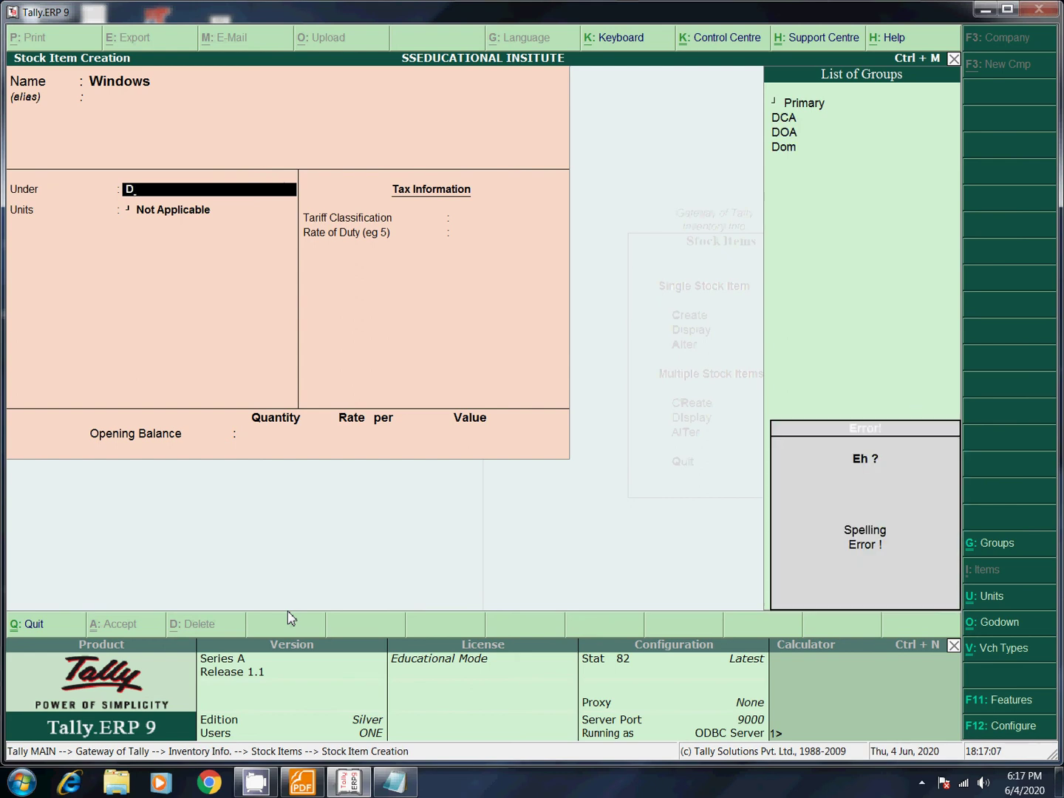
key(BackSpace)
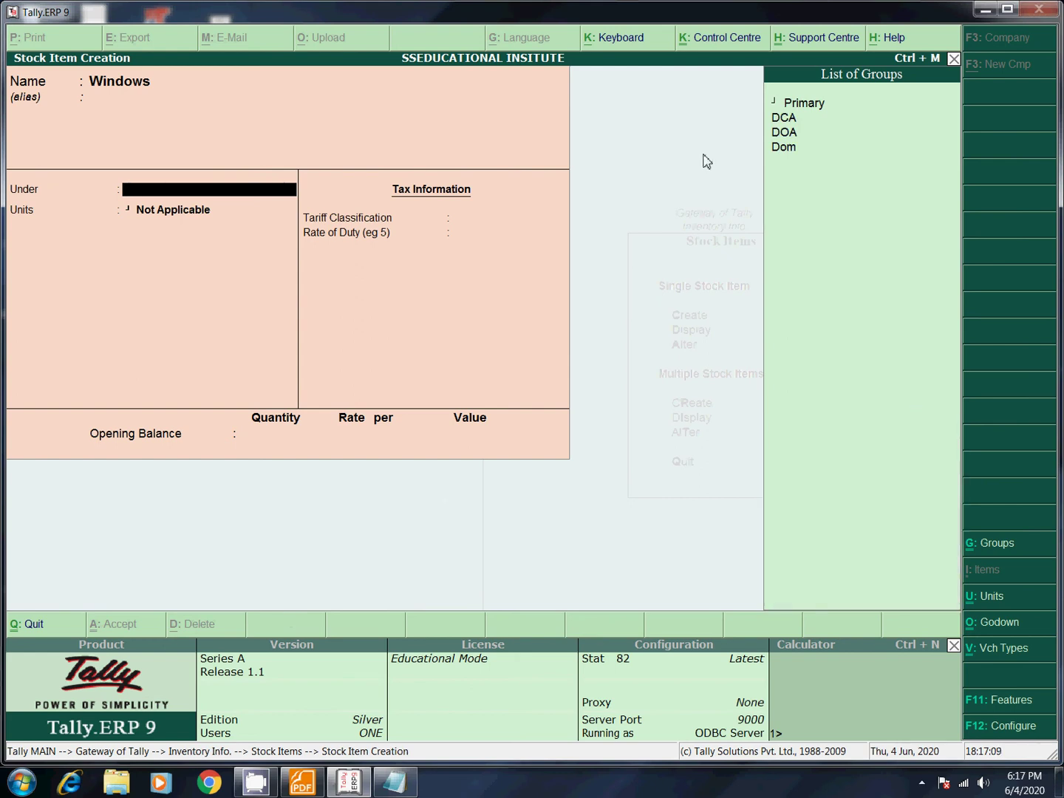
click(784, 151)
- Set the Windows item's units to Nos and keep the default tariff classification and rate of duty
key(Down)
key(Down)
key(Down)
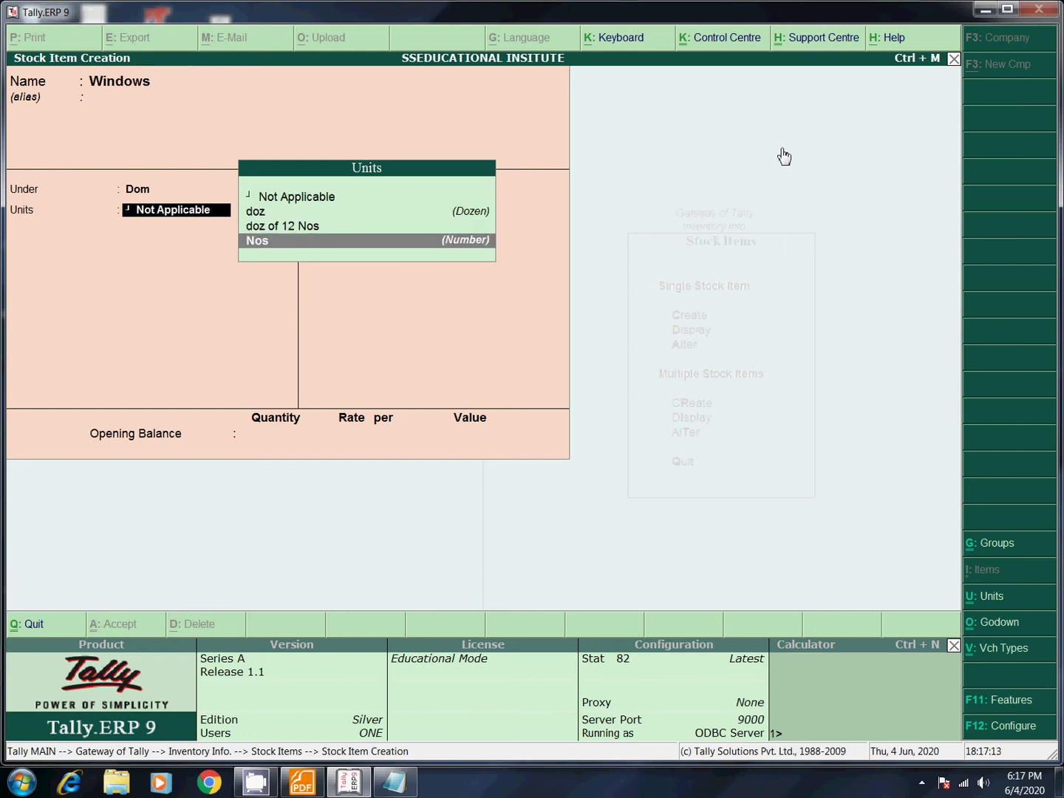
click(269, 241)
key(Return)
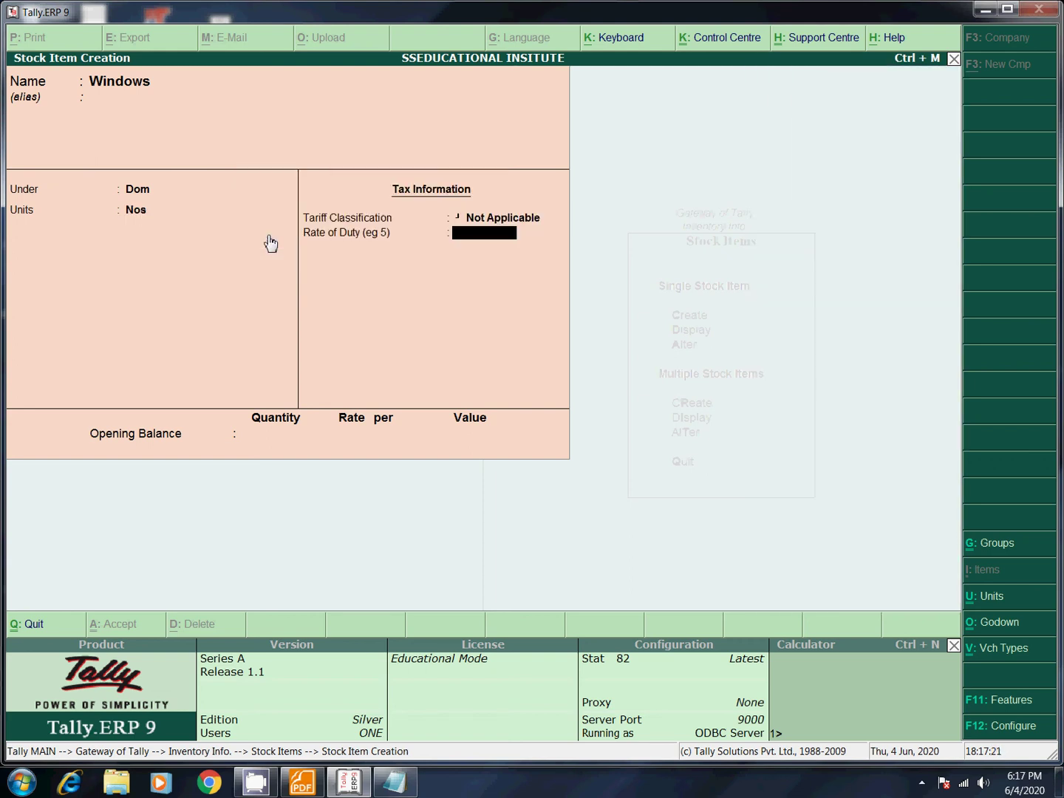
key(Return)
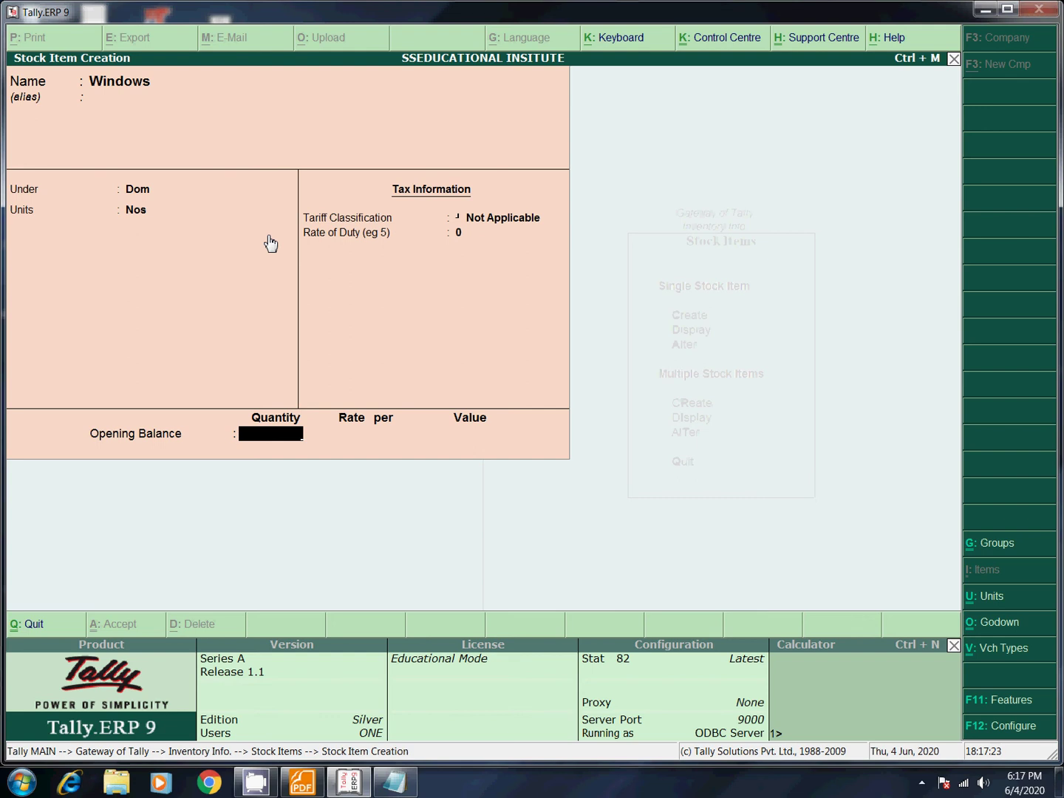
- Check the Windows total in Foxit Reader's Stock details.pdf, and enter an opening balance quantity of 50 in Tally
key(alt+Tab)
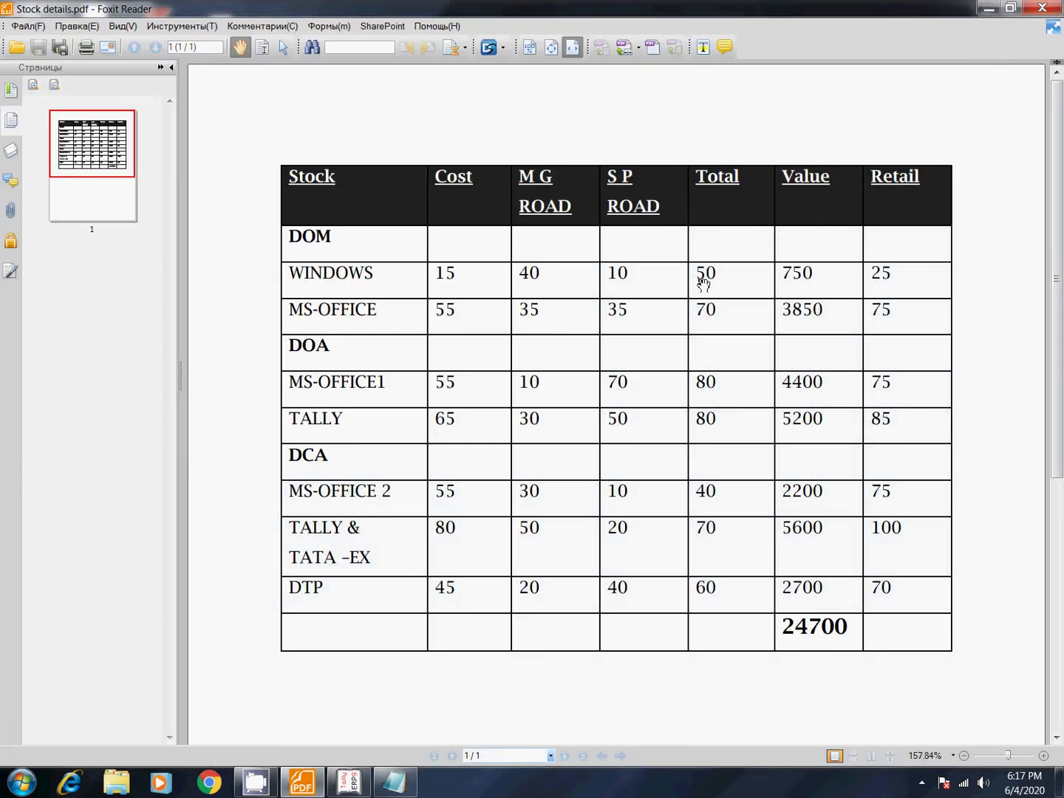
key(alt+Tab)
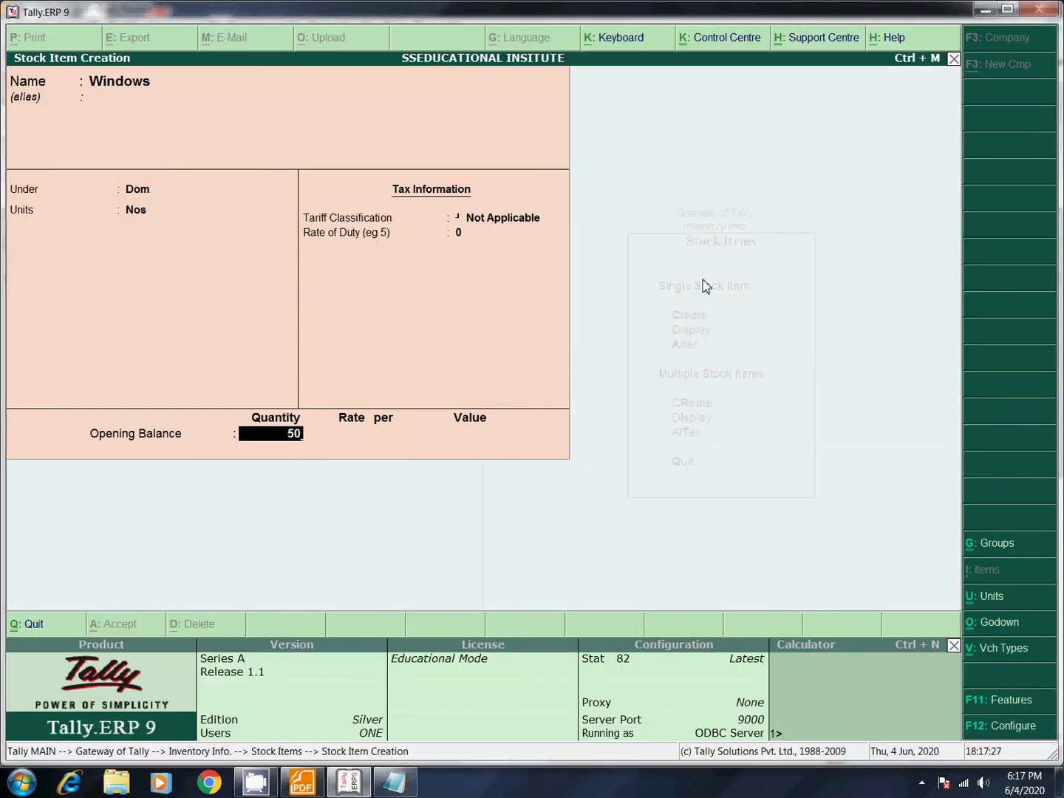
key(Return)
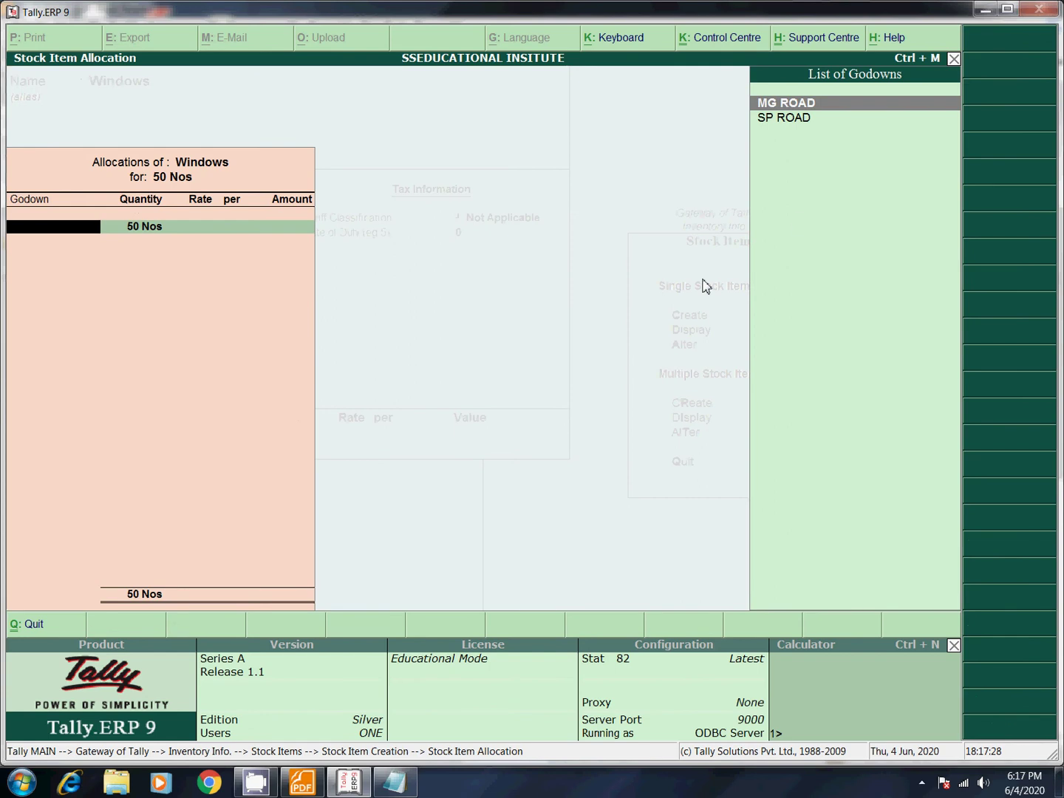
- Check the Windows row in Foxit Reader's PDF, and allocate 40 Nos to the MG ROAD godown at a rate of 15 in Tally
click(804, 104)
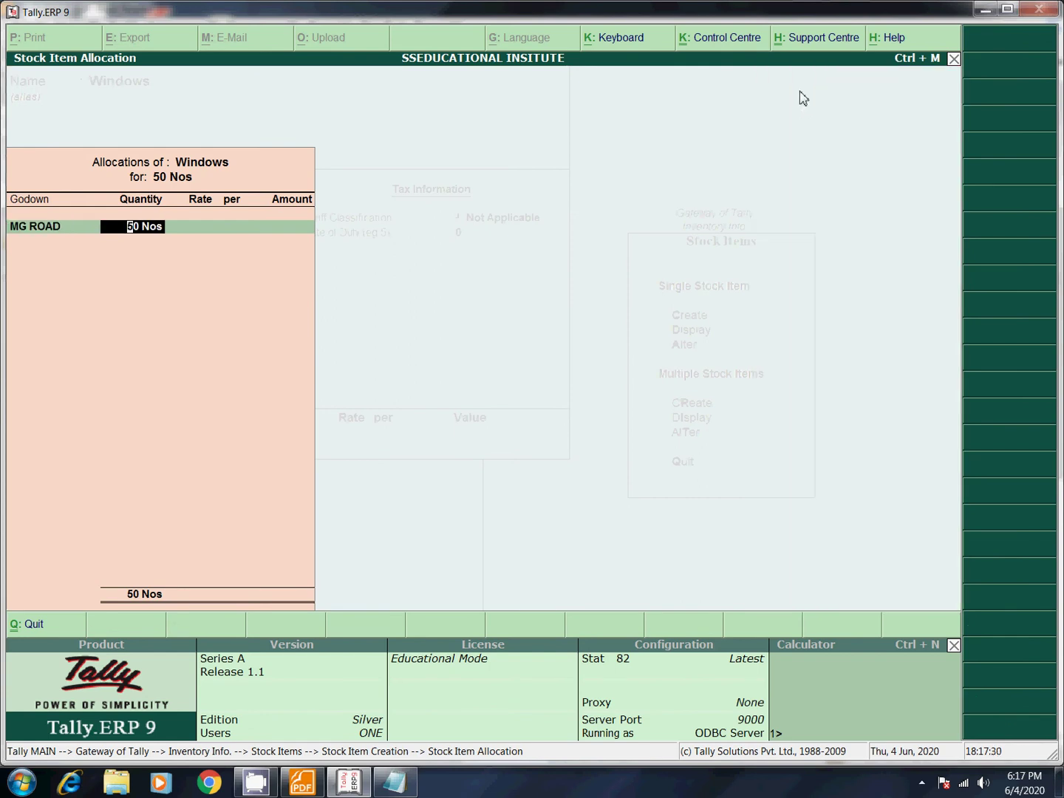
click(303, 785)
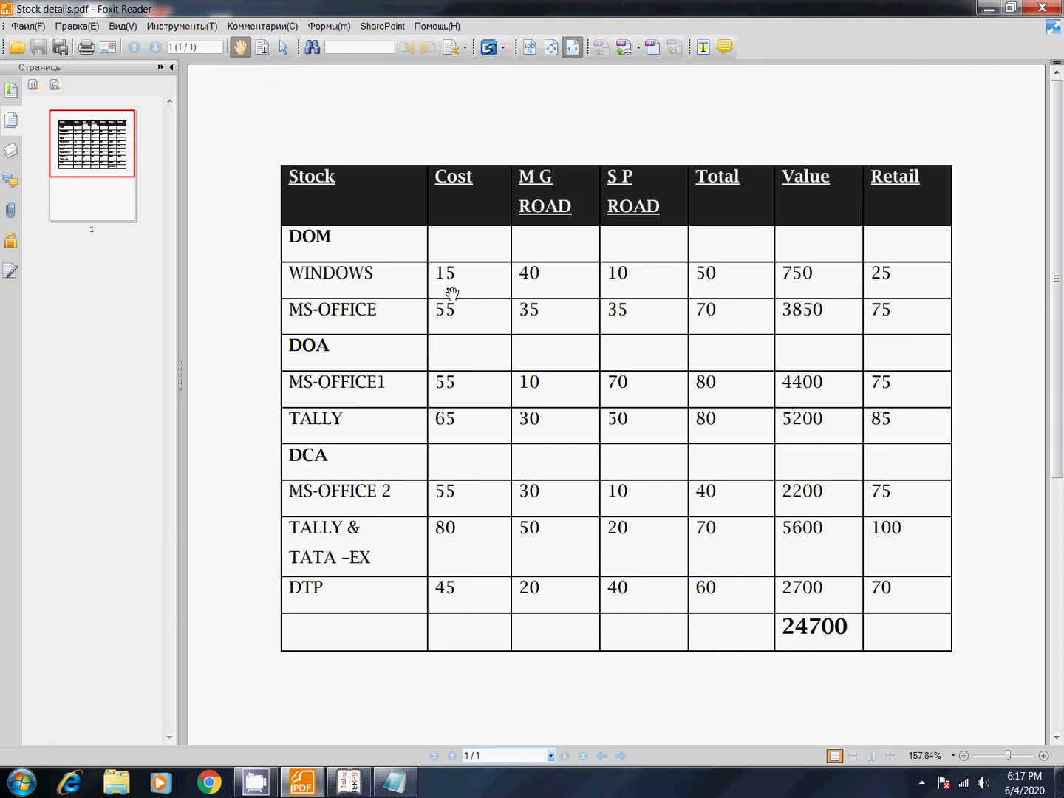
click(989, 8)
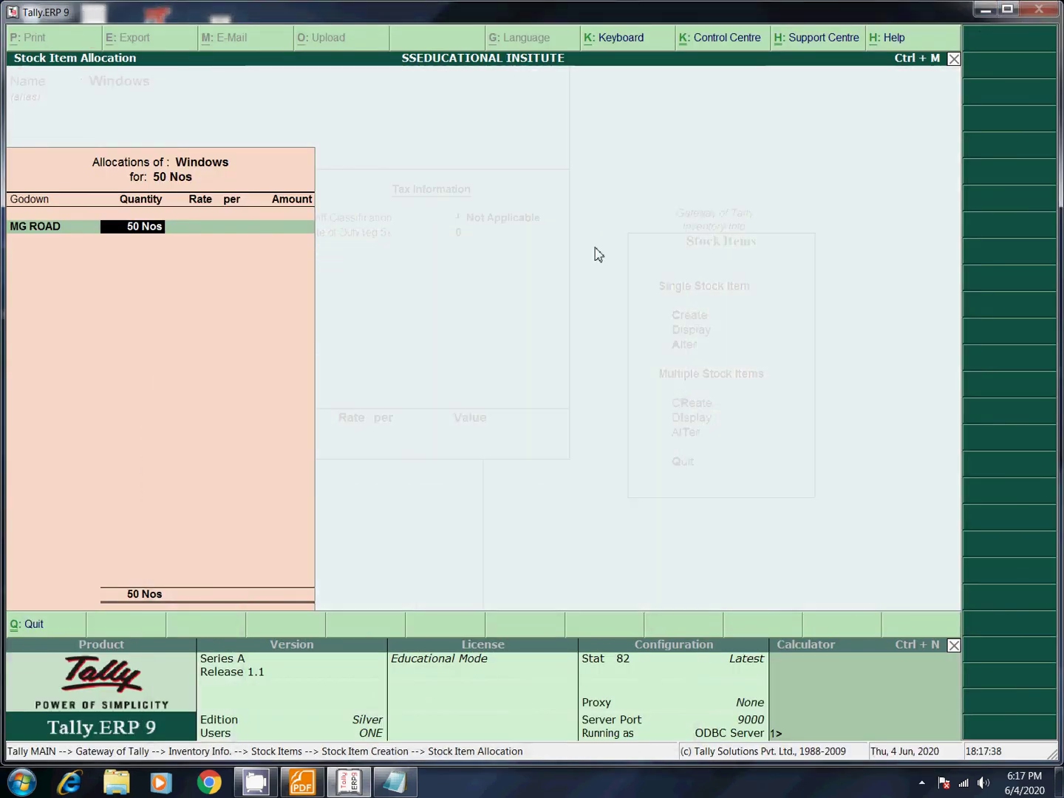
text(40)
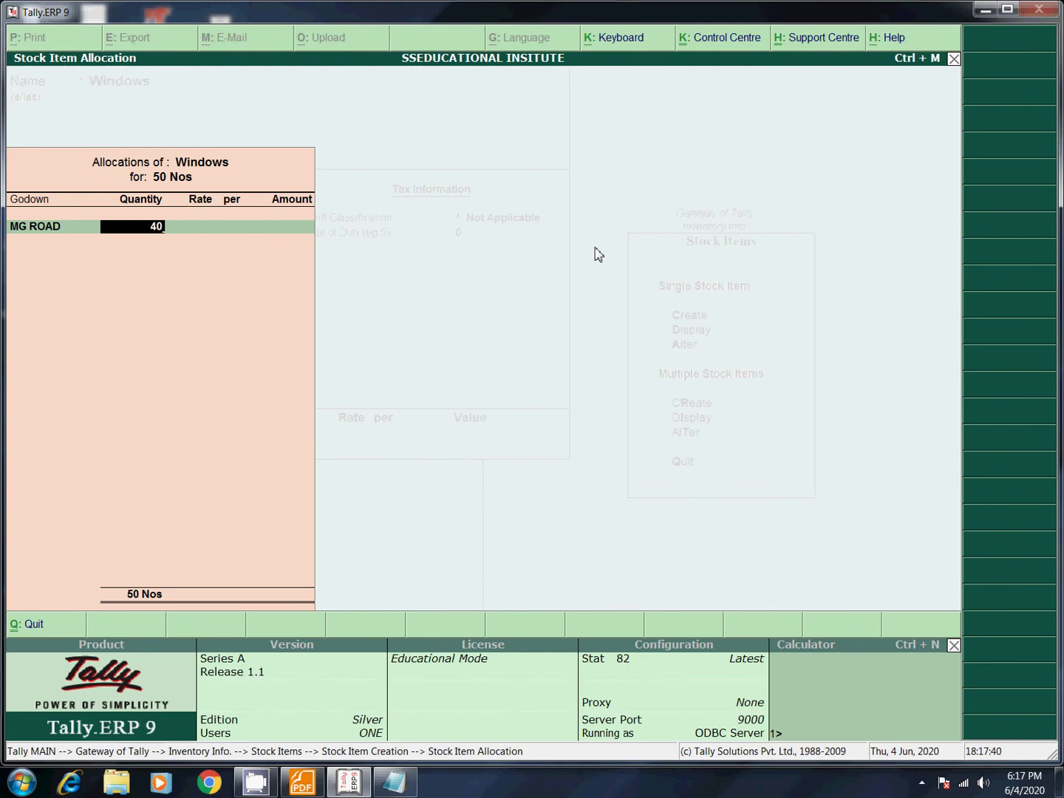
key(Return)
key(Return)
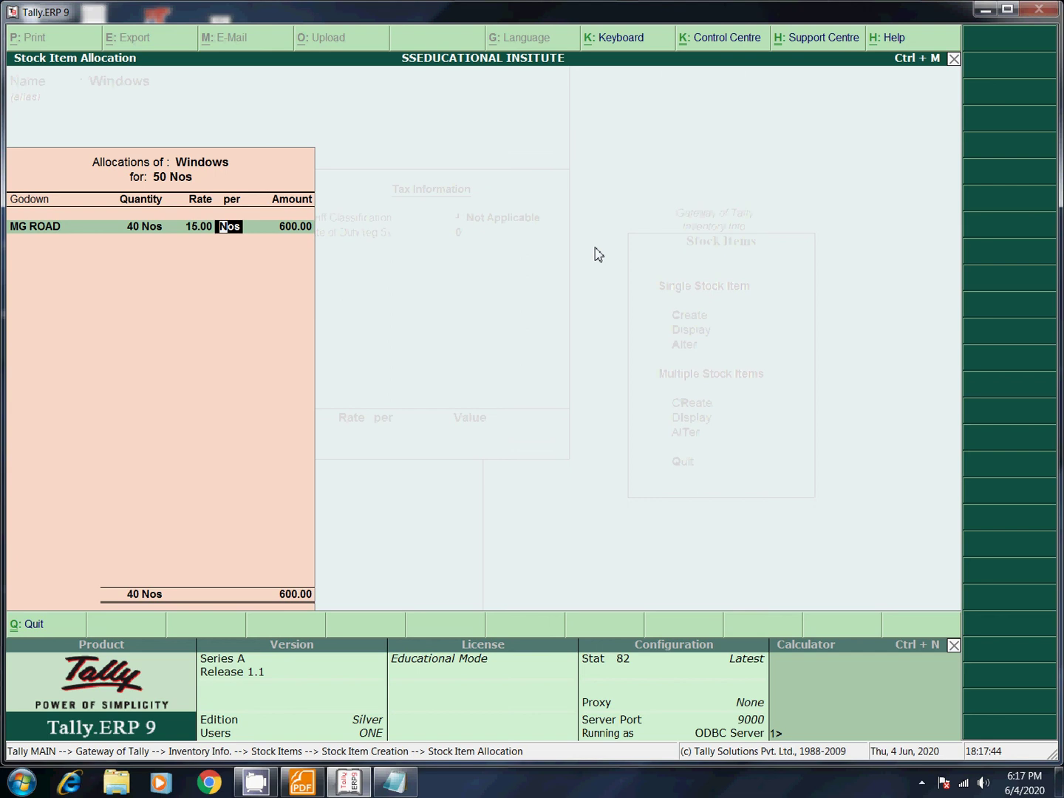
key(Return)
key(Return)
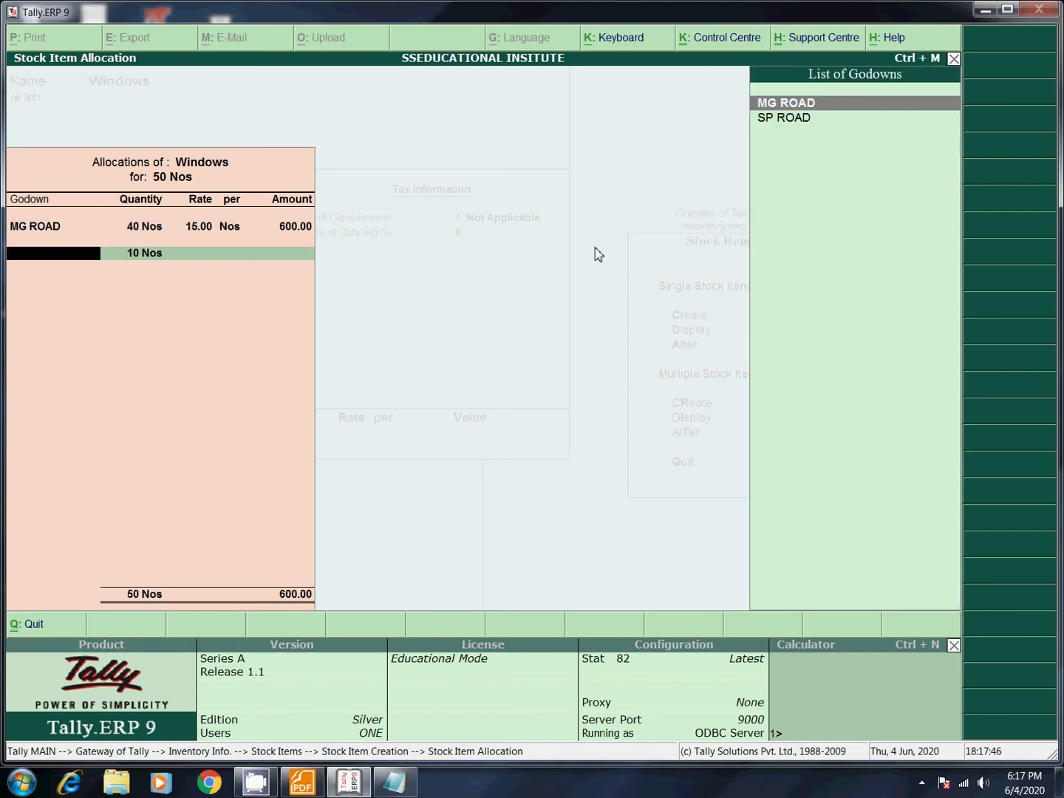
- Allocate the remaining 10 Nos of Windows to the SP ROAD godown at a rate of 15
key(Down)
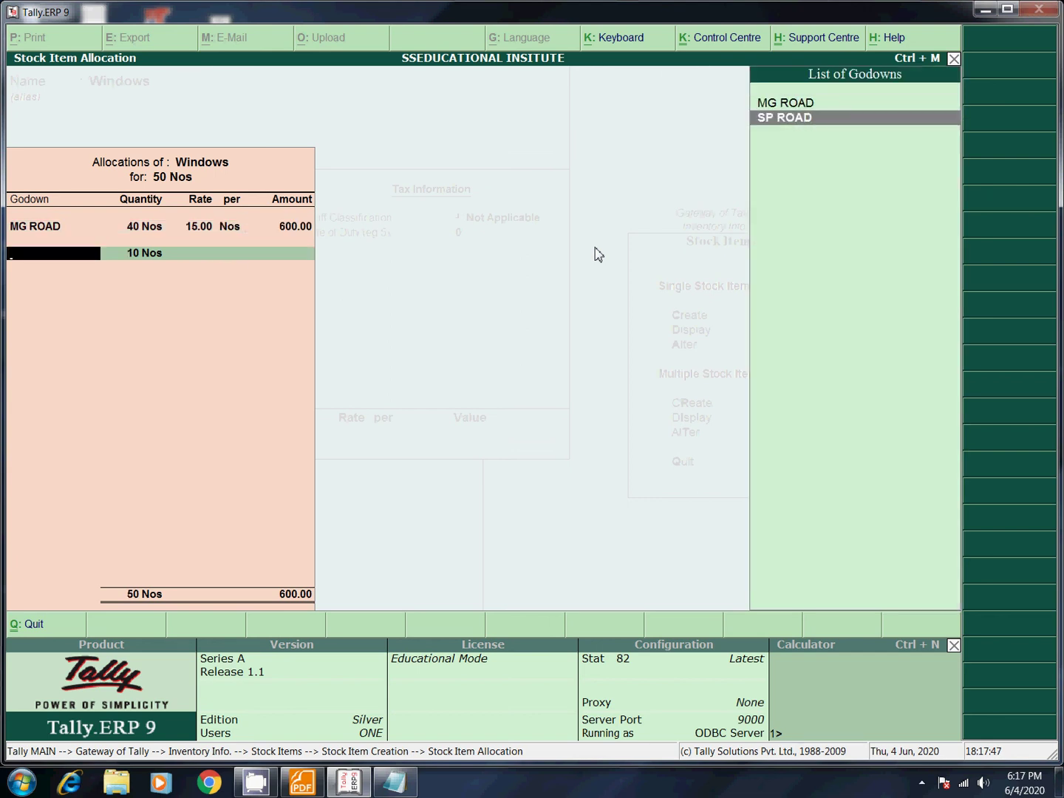
click(783, 120)
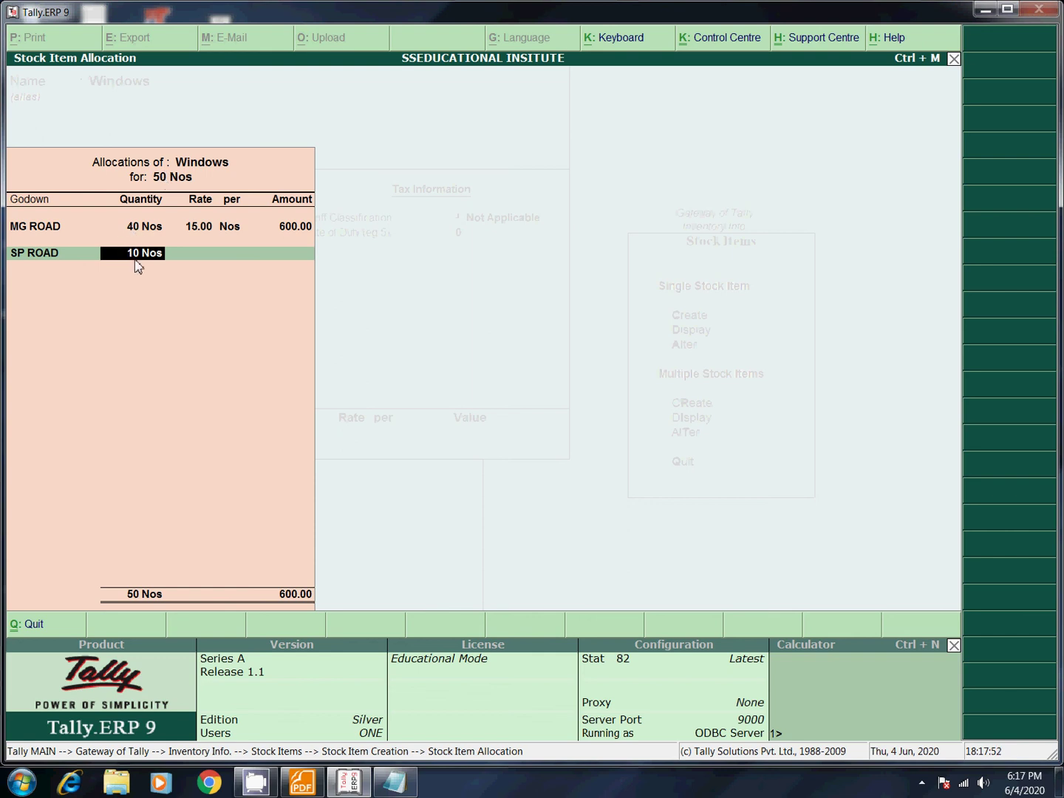
key(Return)
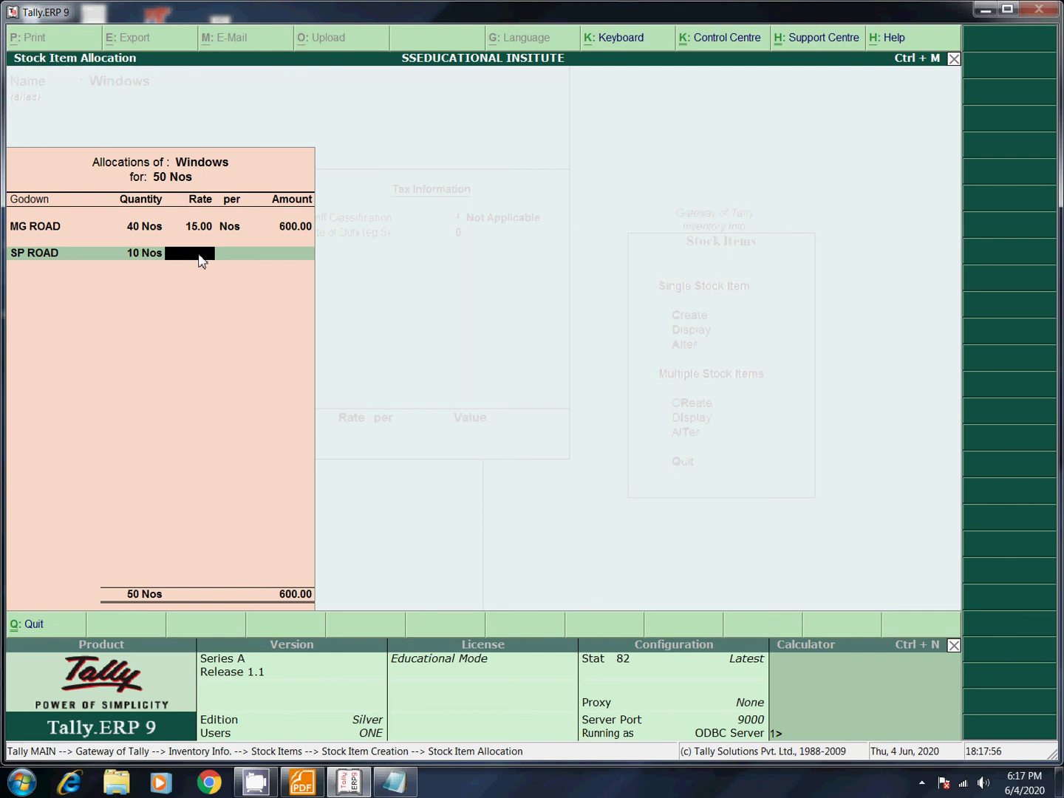
key(Return)
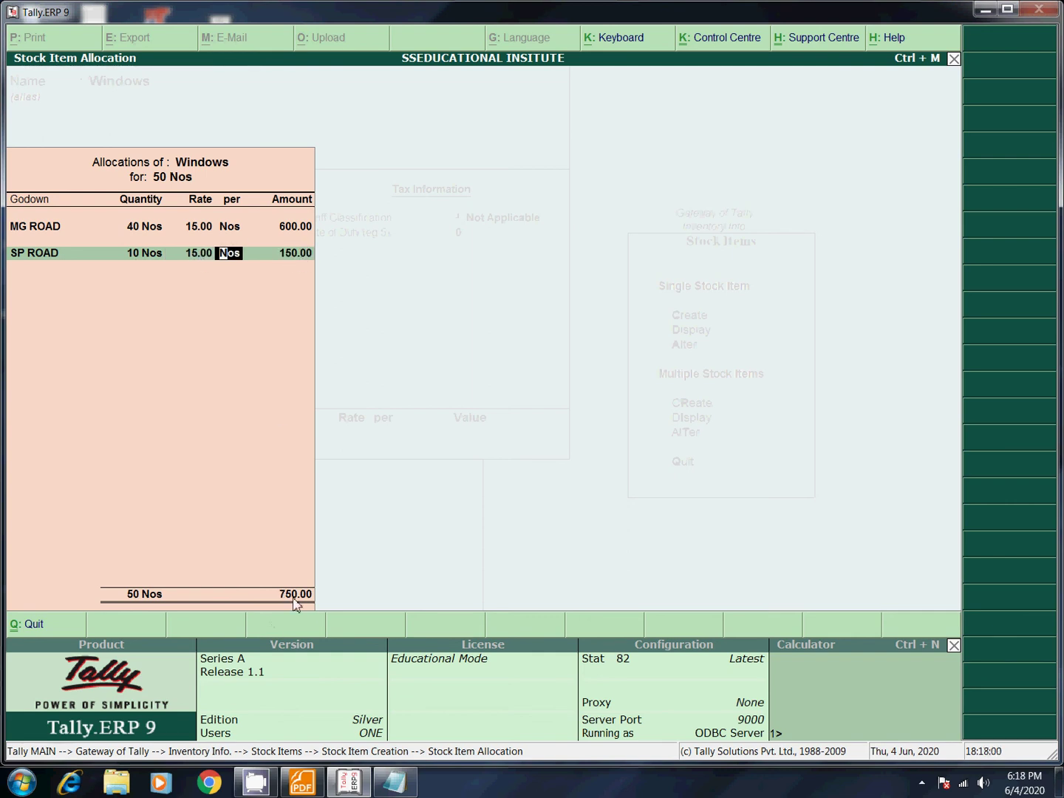
- Compare the Windows value with Foxit Reader's Stock details.pdf, and accept the allocation and save the stock item in Tally
click(302, 782)
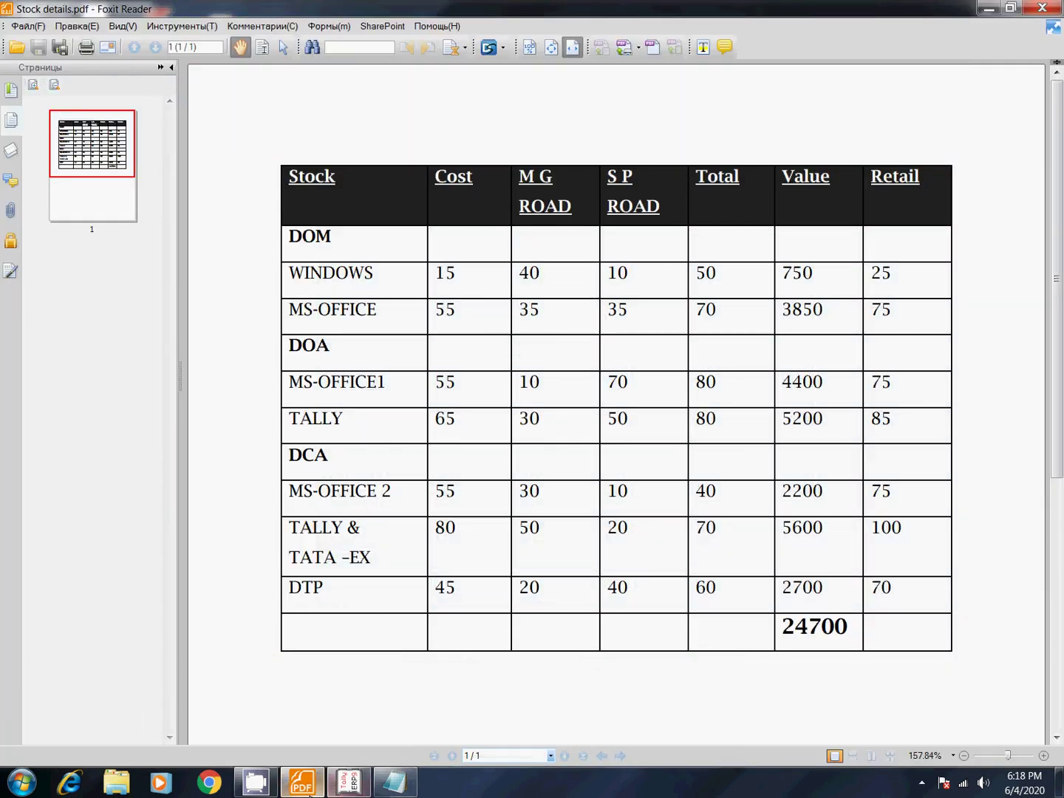
click(346, 785)
key(Return)
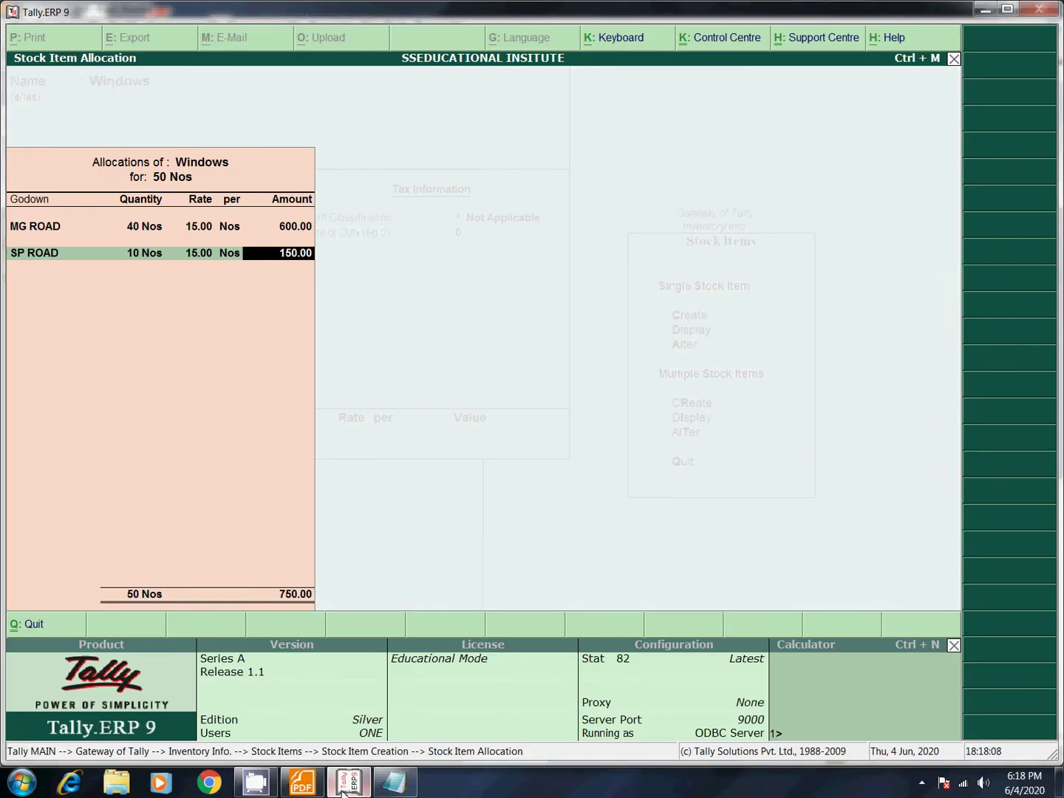
key(Return)
key(Return)
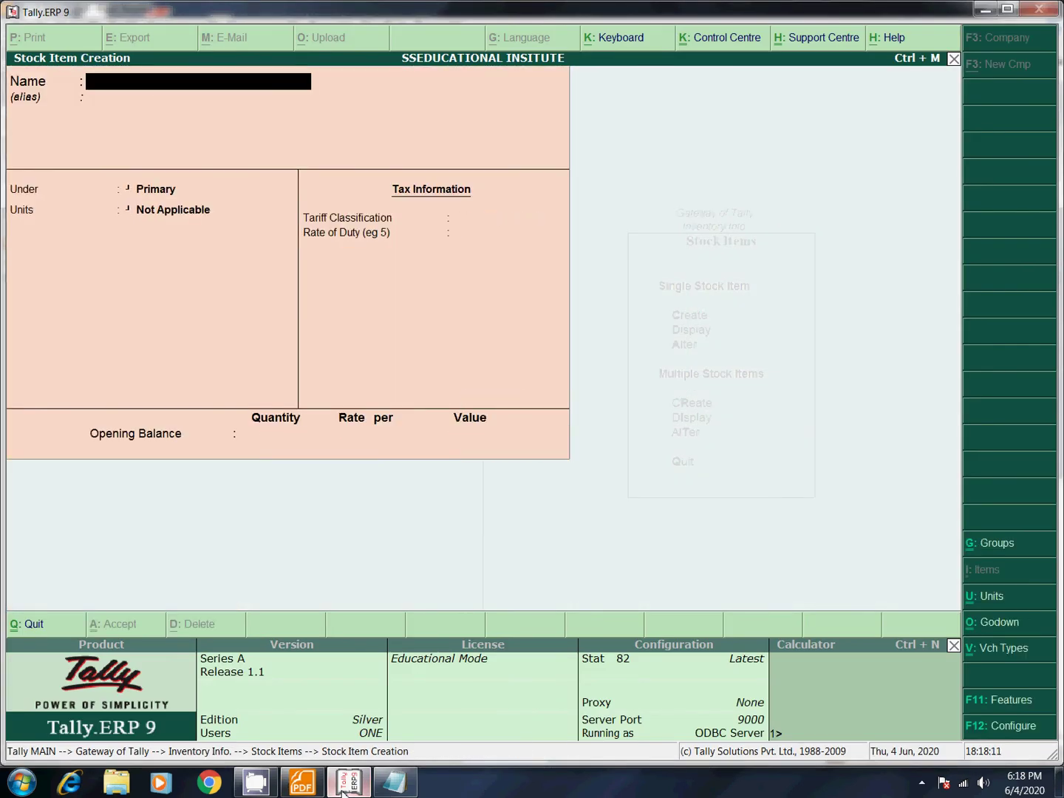
- Check the second item in Foxit Reader's Stock details.pdf, and name the new stock item Msoffice in Tally
click(302, 782)
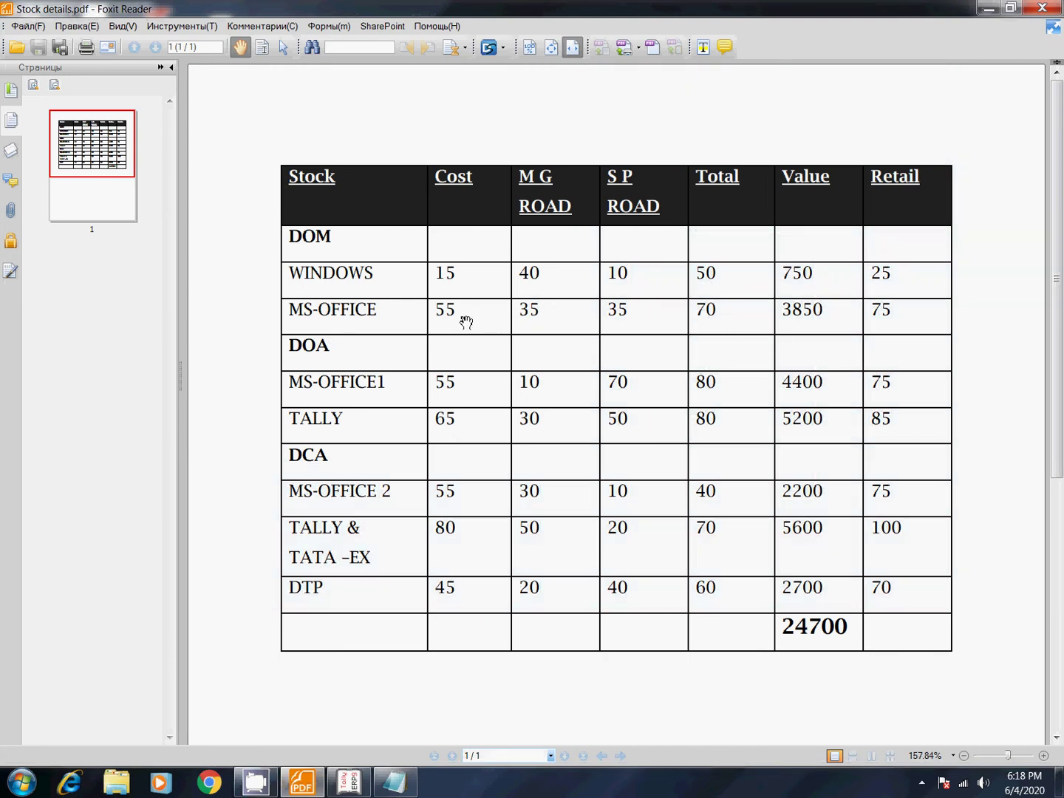
click(989, 9)
text(Mso)
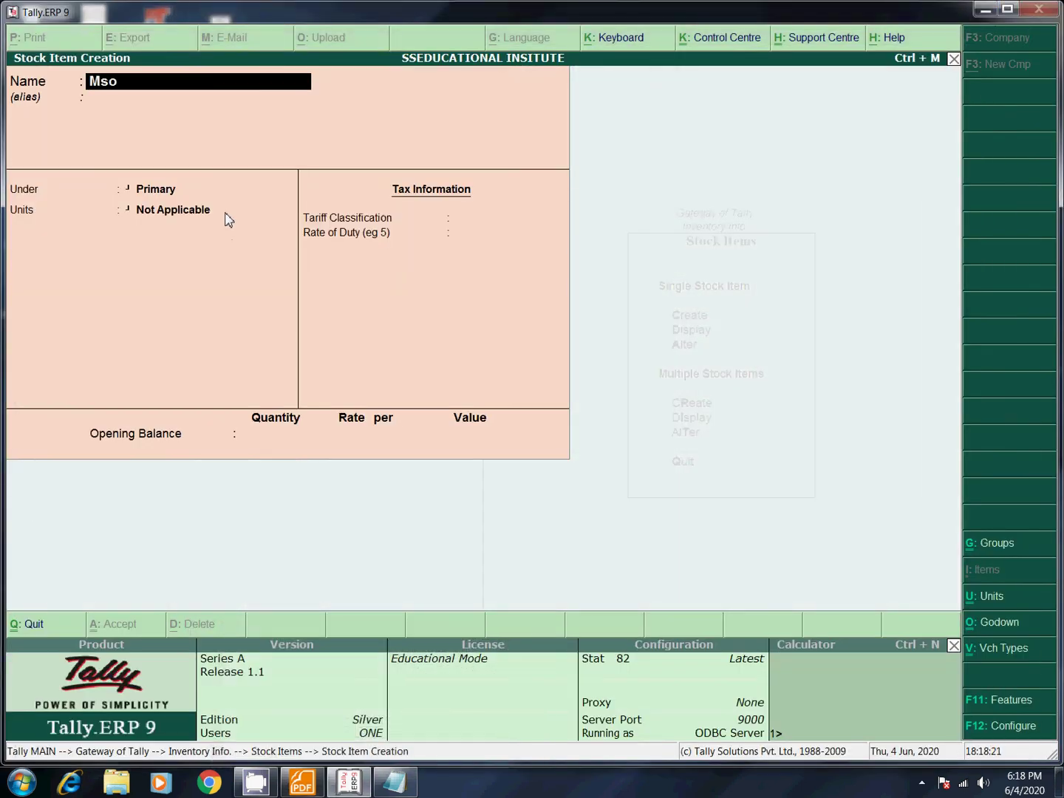
text(ffice)
key(Return)
key(Return)
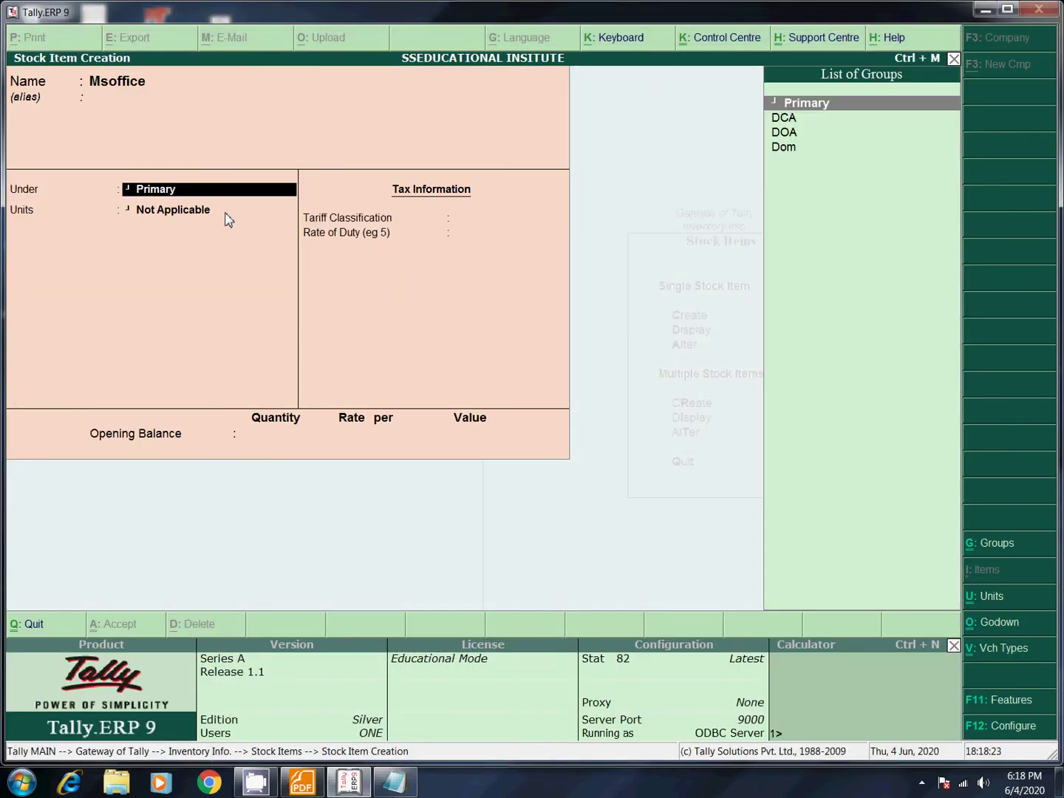
- Place the Msoffice stock item under the Dom group
key(Down)
key(Down)
key(Down)
key(Return)
- Try Not Applicable as the Msoffice item's units through to the opening balance, and return to the units choice
key(Down)
key(Down)
key(Down)
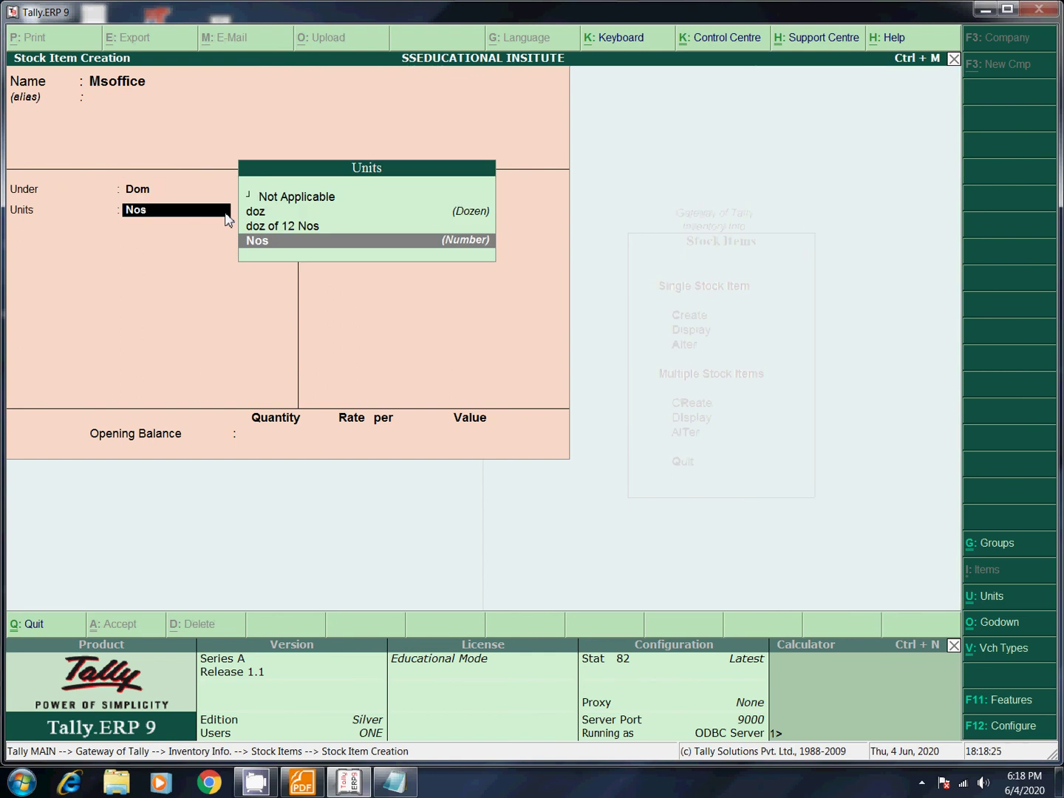
key(Up)
key(Up)
key(Up)
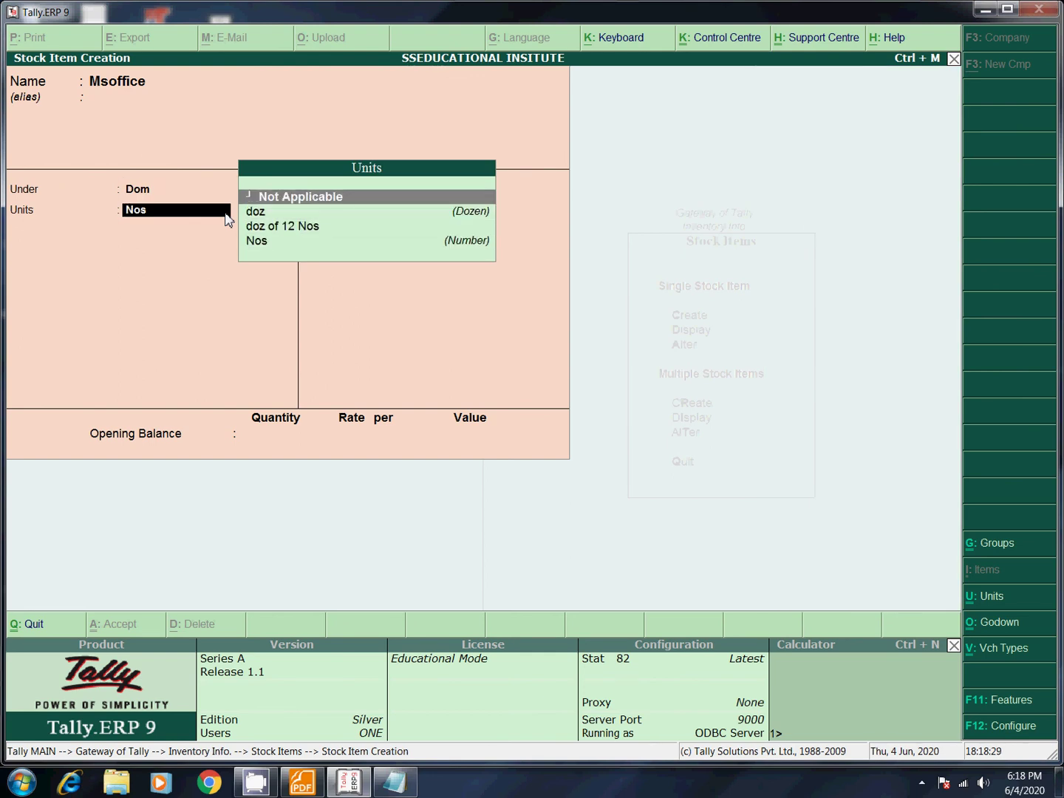
key(Return)
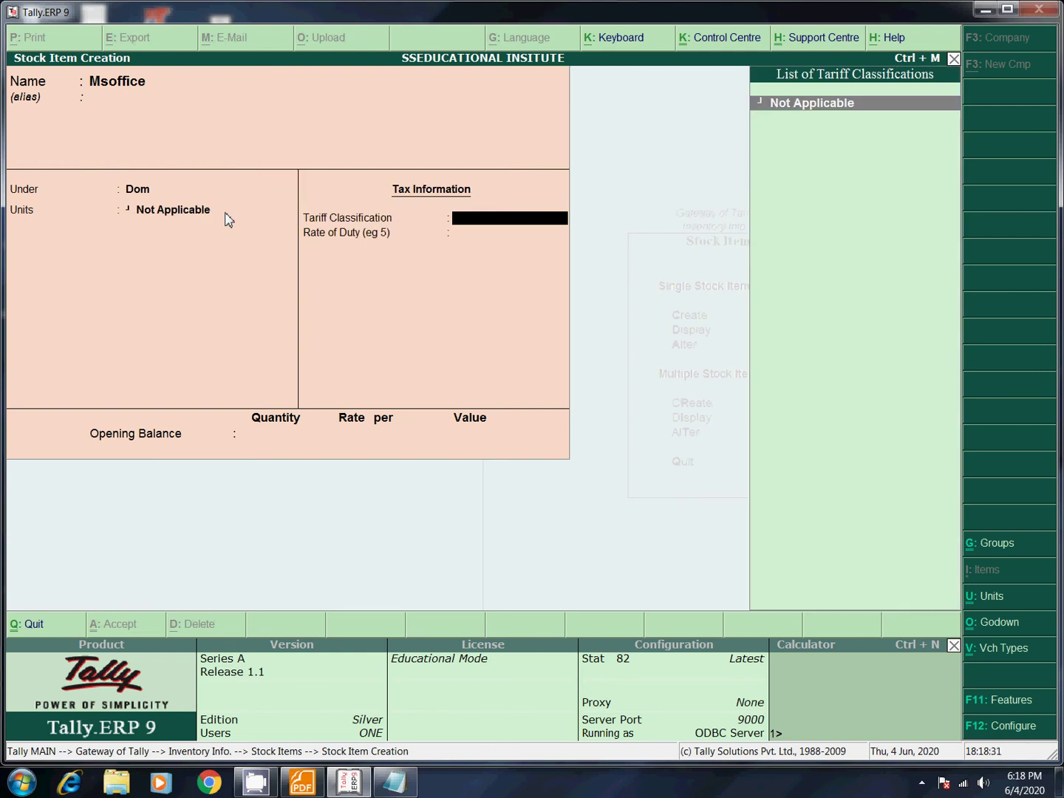
key(Return)
key(Return)
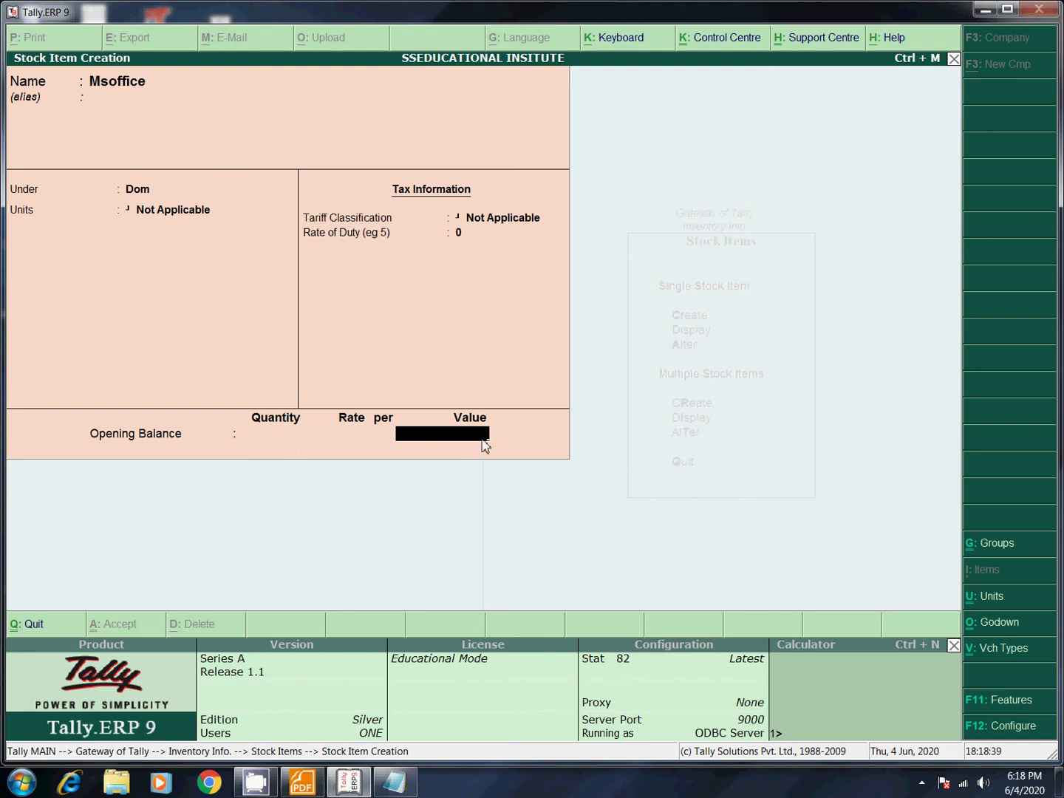
key(BackSpace)
key(BackSpace)
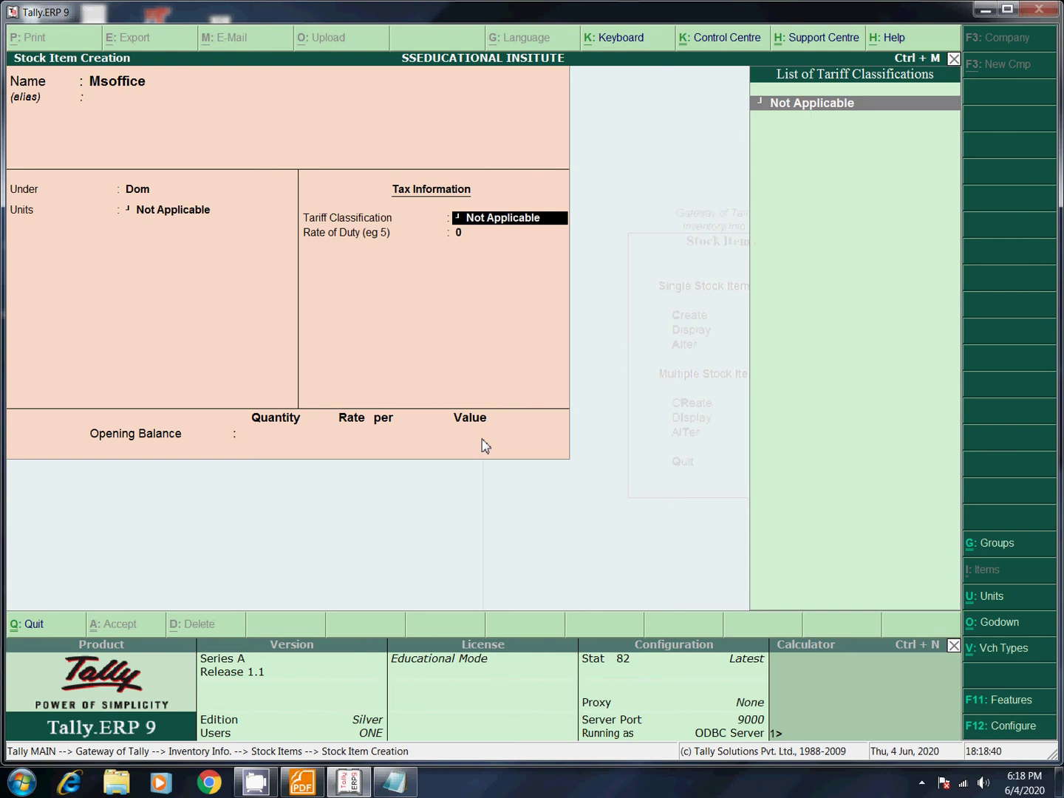
key(BackSpace)
- Set the Msoffice item's units to Nos and proceed past the default tax information to the opening balance quantity
key(Down)
key(Down)
key(Down)
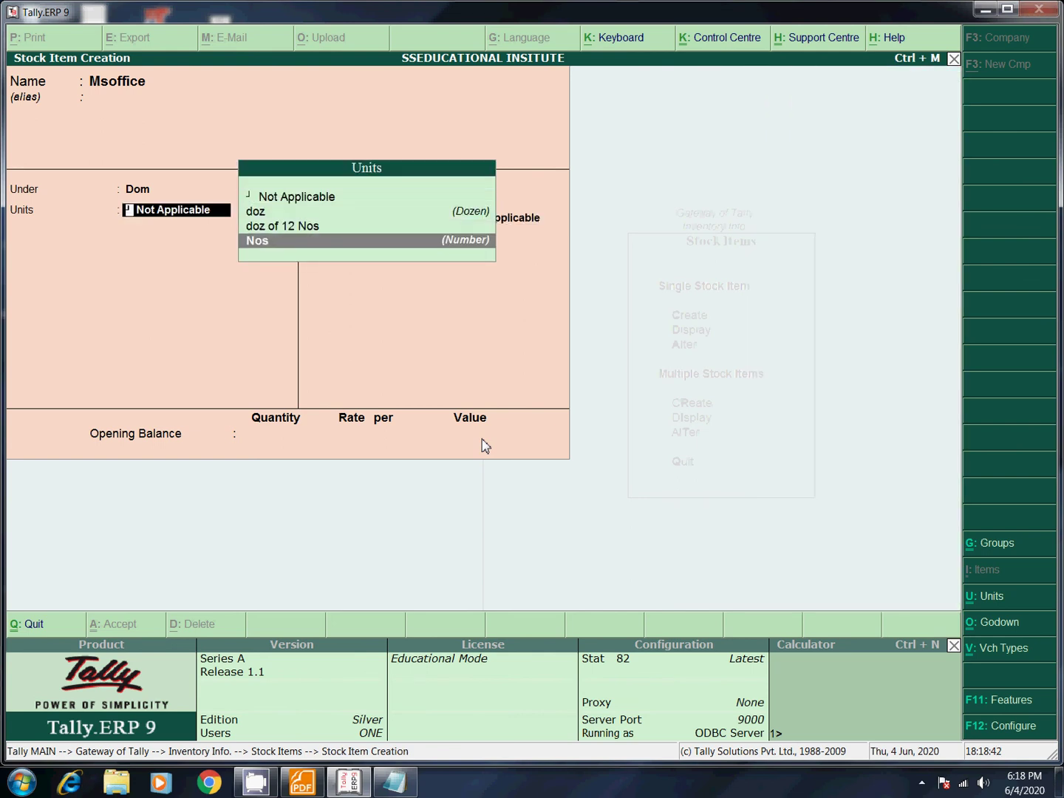
key(Return)
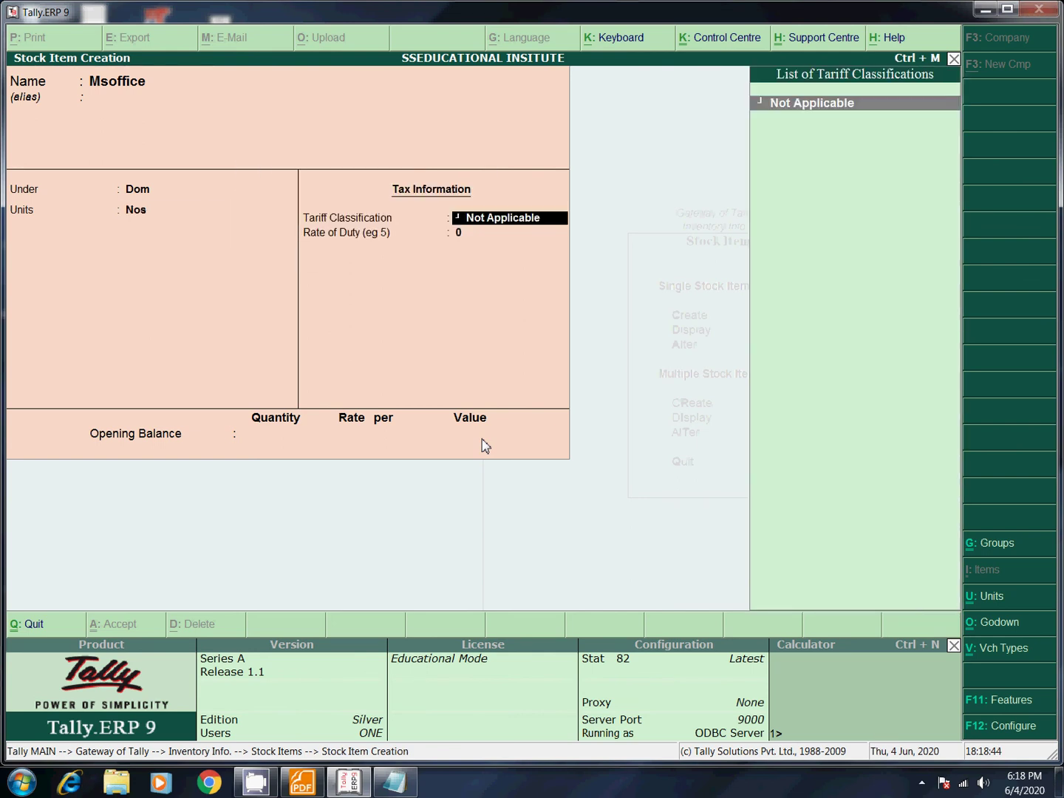
key(Return)
key(Return)
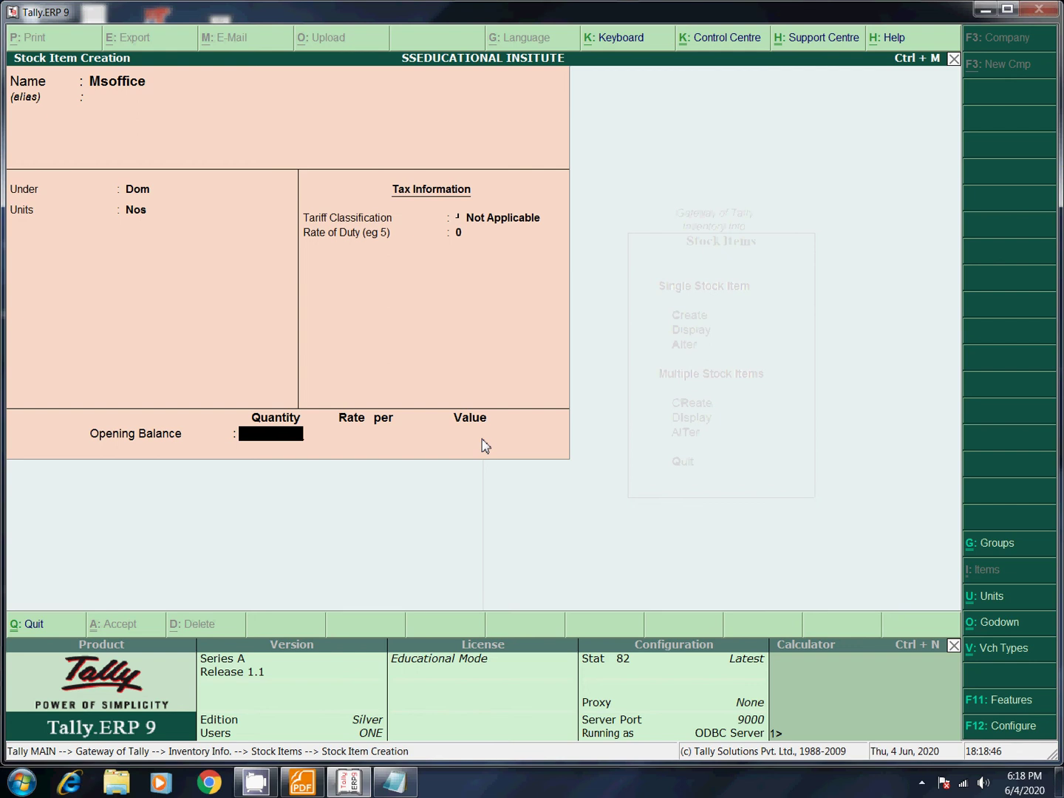
- Set the Msoffice item's opening balance quantity to 70 Nos
text(7)
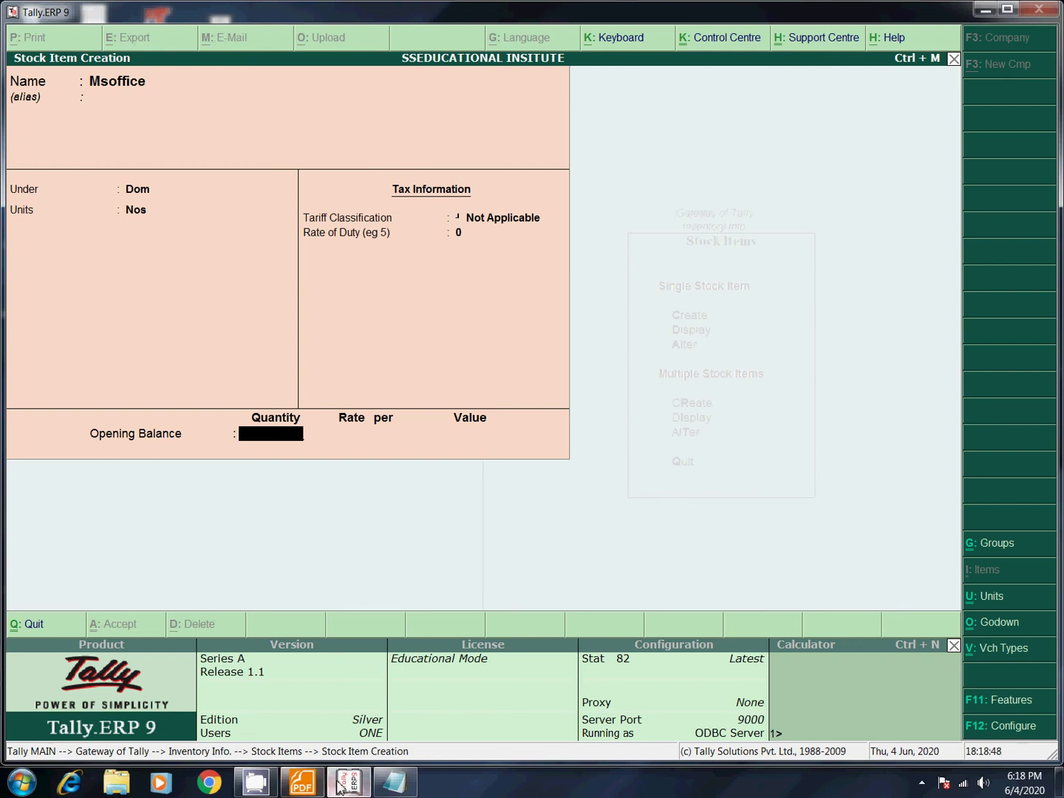
text(0)
key(Return)
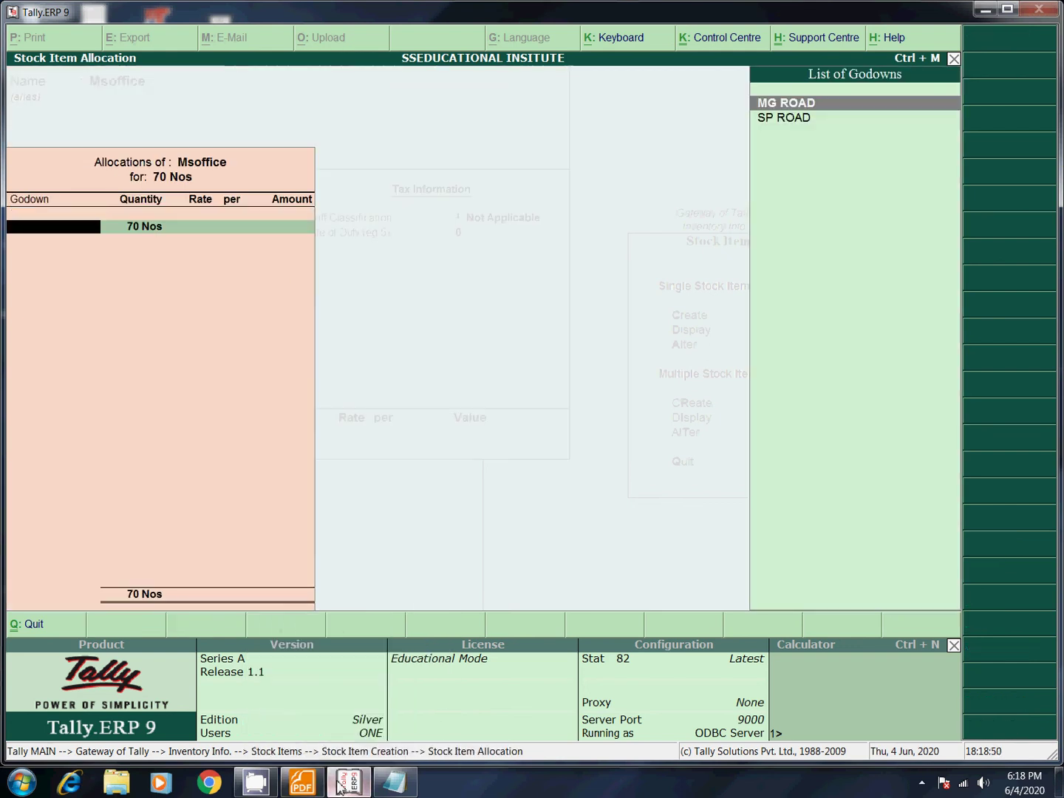
- Allocate 35 Nos of Msoffice to the MG ROAD godown at a rate of 55, checking the quantities in Stock details.pdf
key(Return)
text(35)
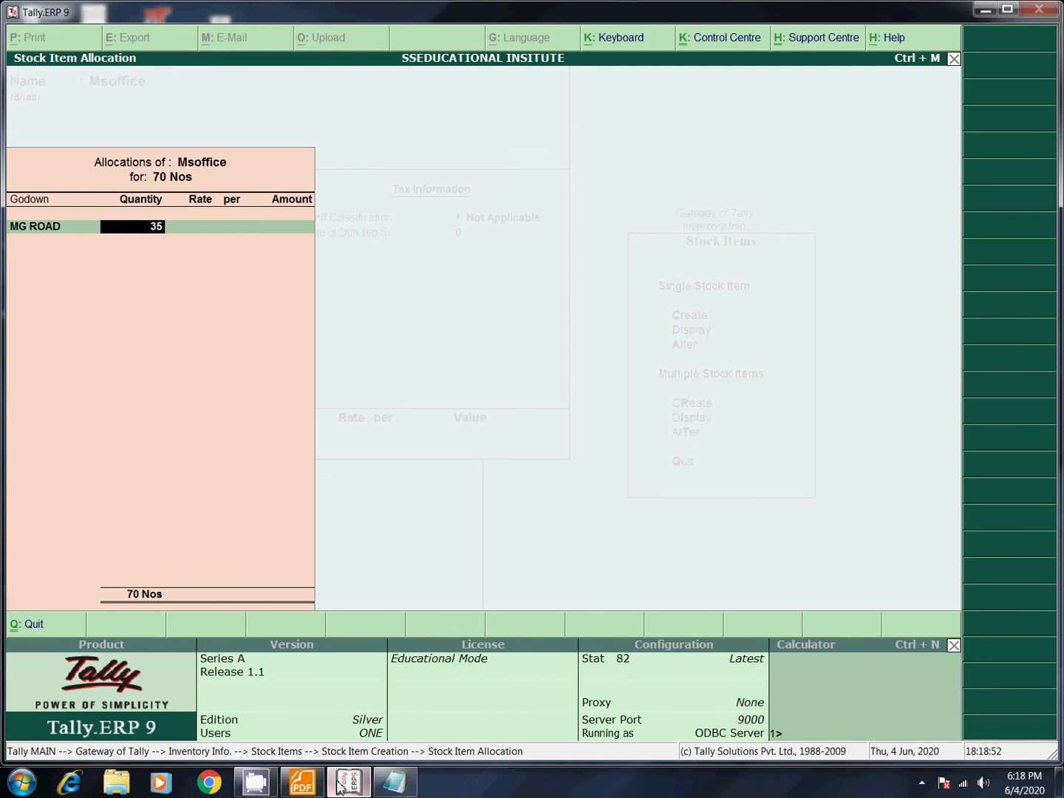
click(301, 784)
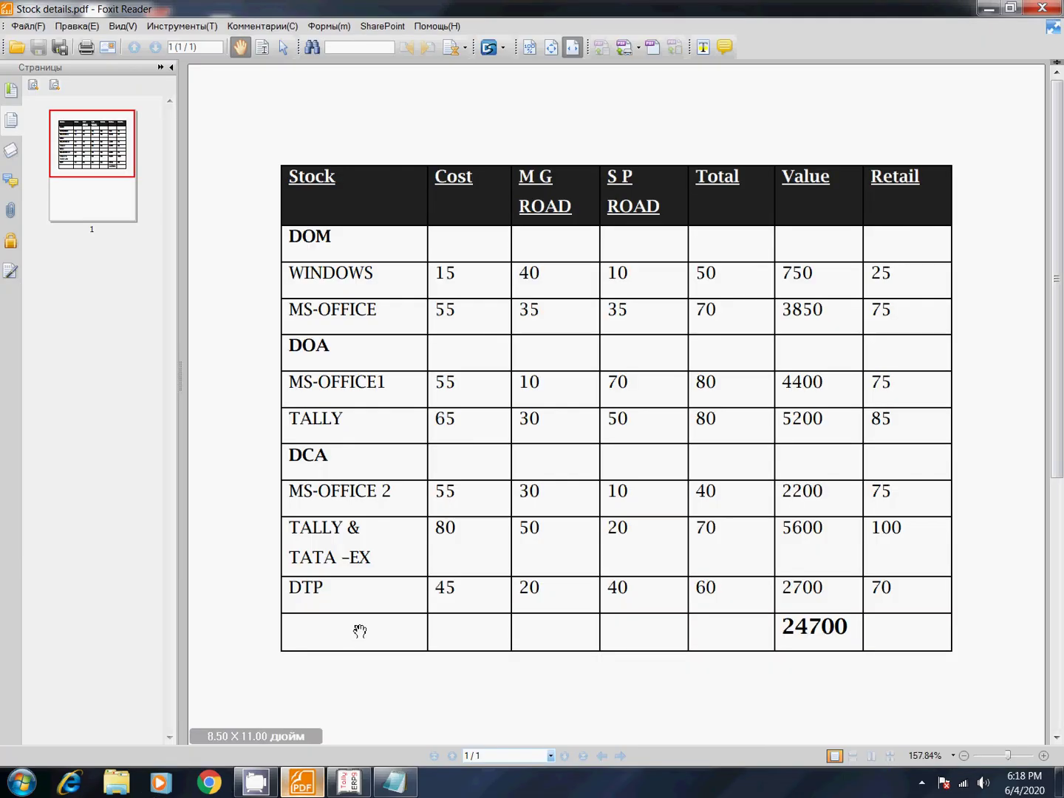
click(361, 787)
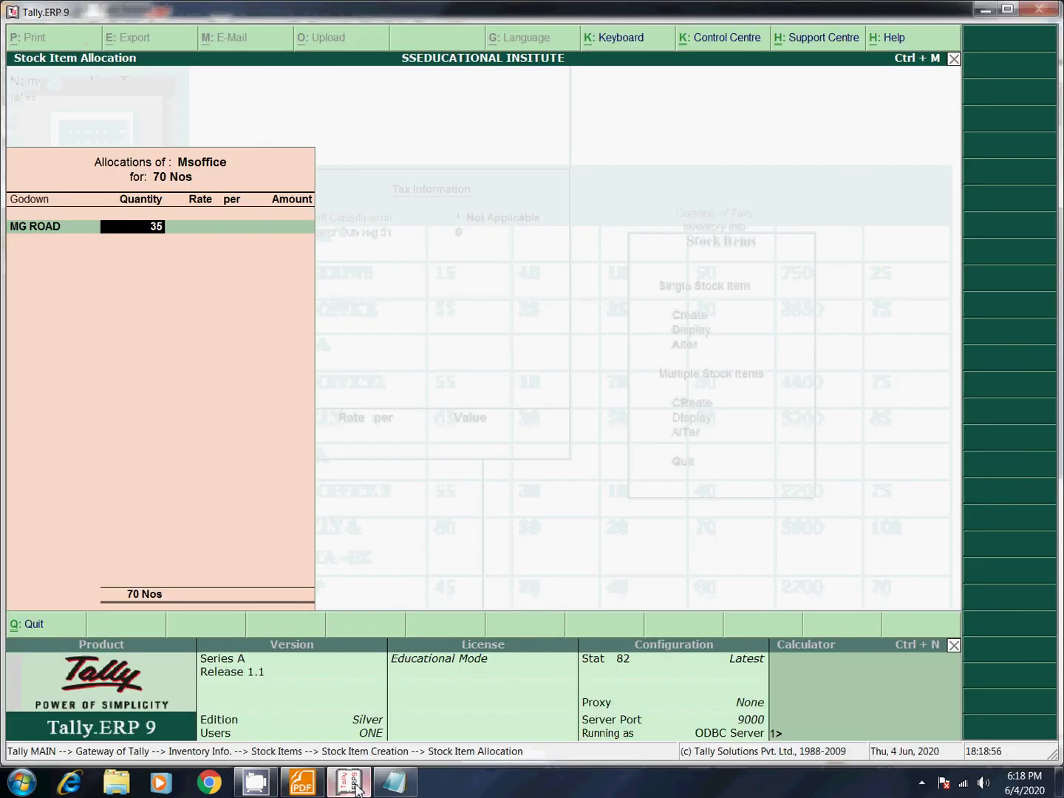
key(Return)
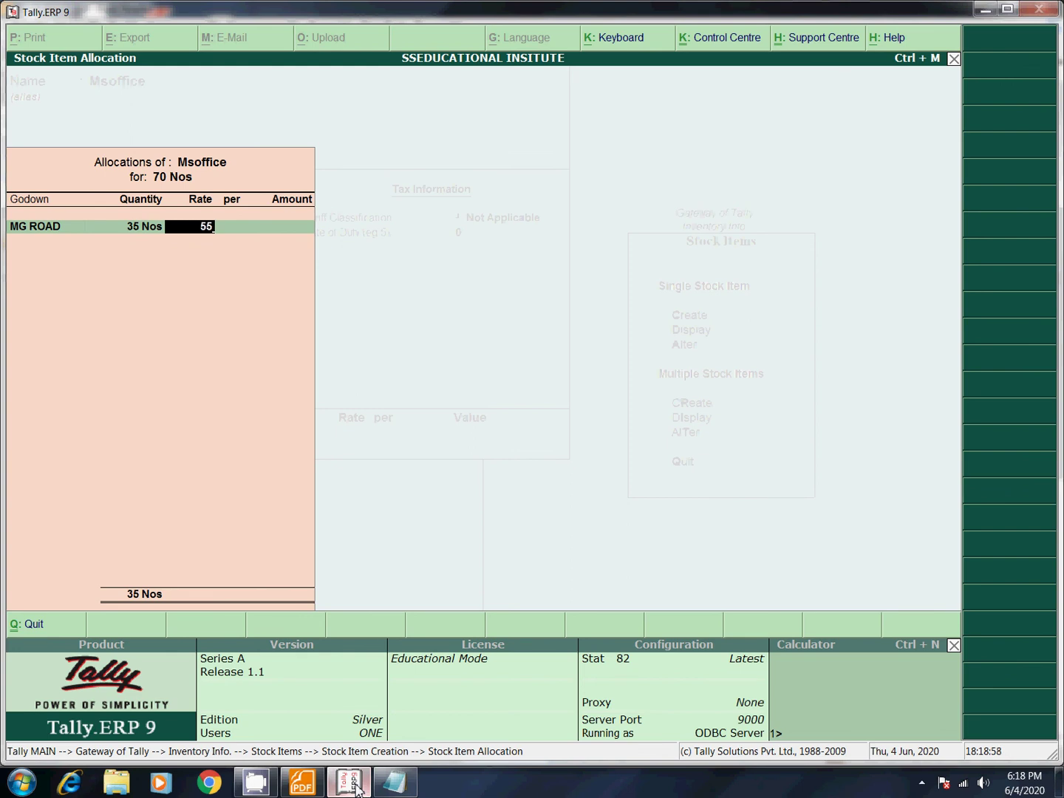
key(Return)
key(Return)
key(Return)
- Allocate the remaining 35 Nos of Msoffice to the SP ROAD godown at a rate of 55
key(Down)
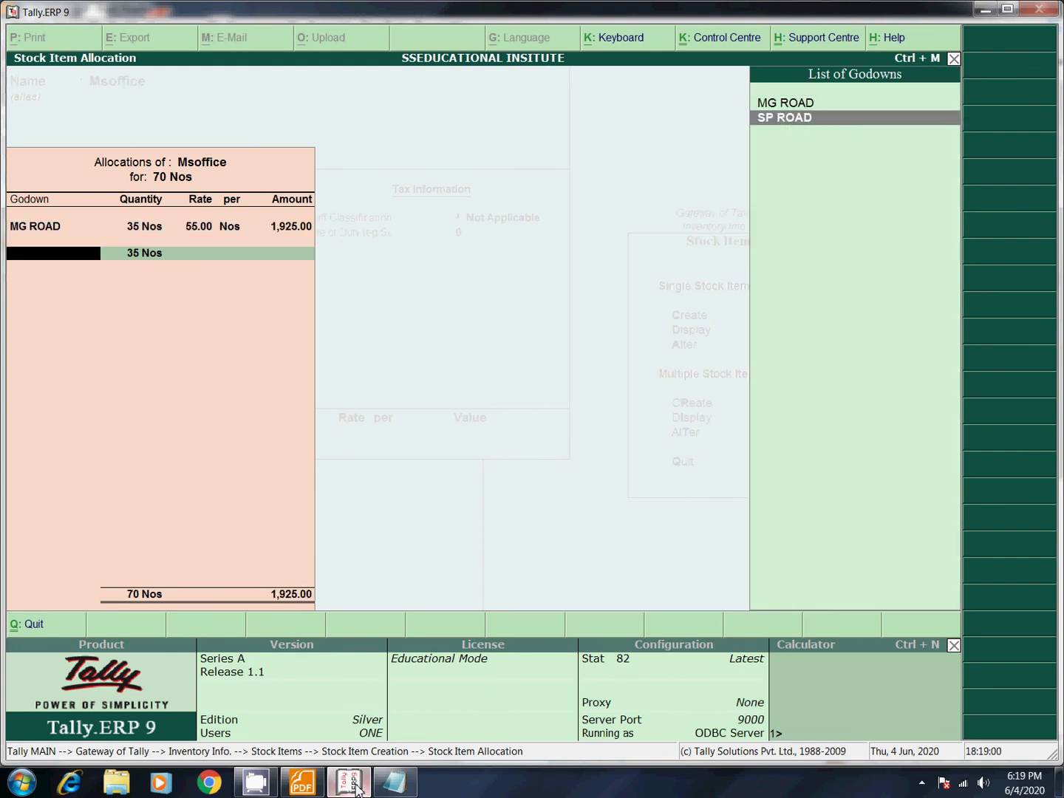
key(Return)
key(Return)
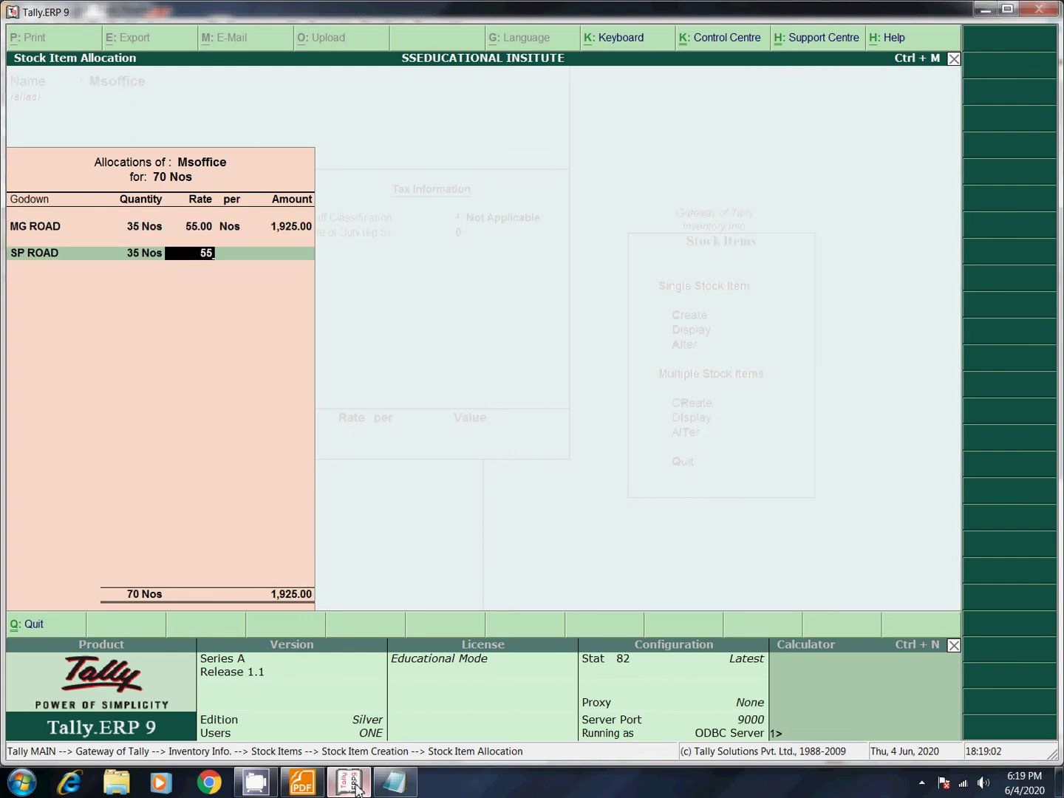
text(55)
key(Return)
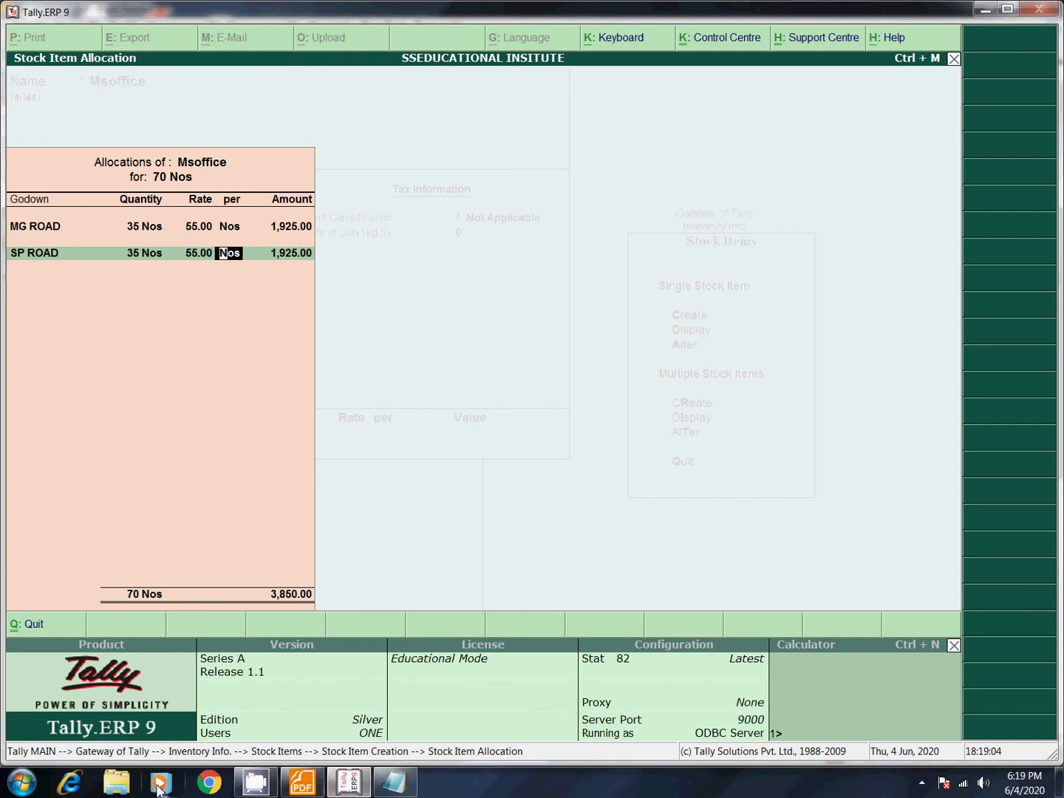
- Compare the Msoffice opening value with Stock details.pdf in Foxit Reader, and save the stock item in Tally
click(303, 783)
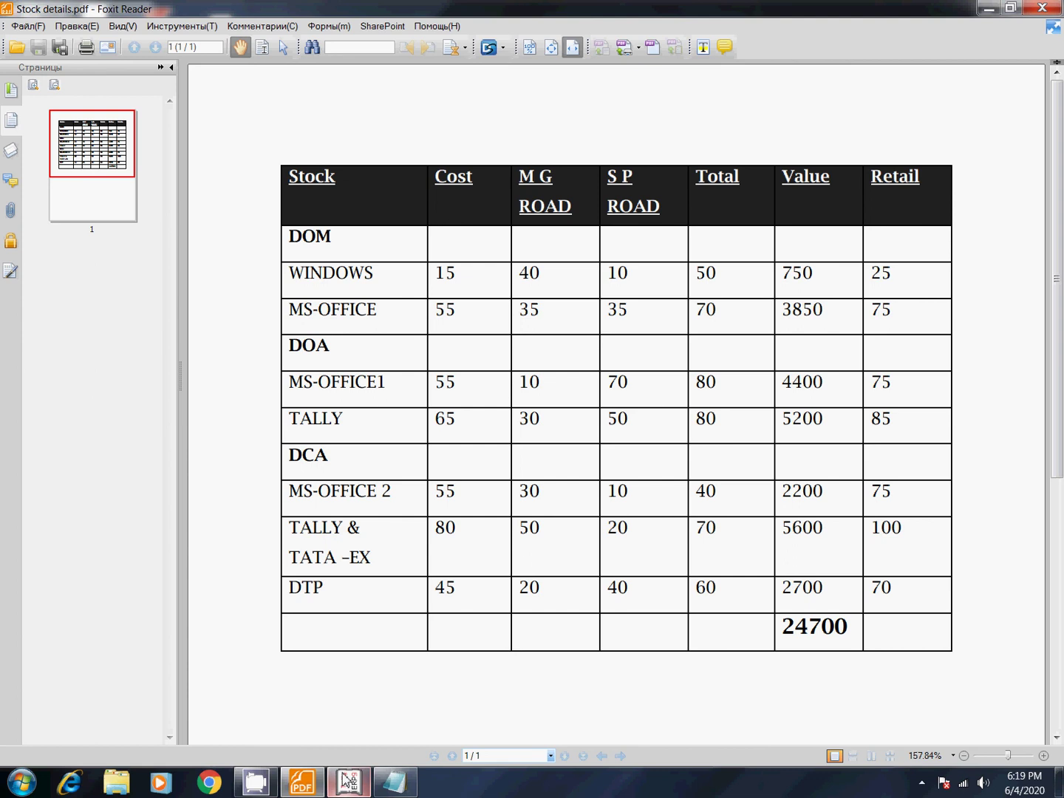
click(349, 783)
key(Return)
key(Return)
key(Return)
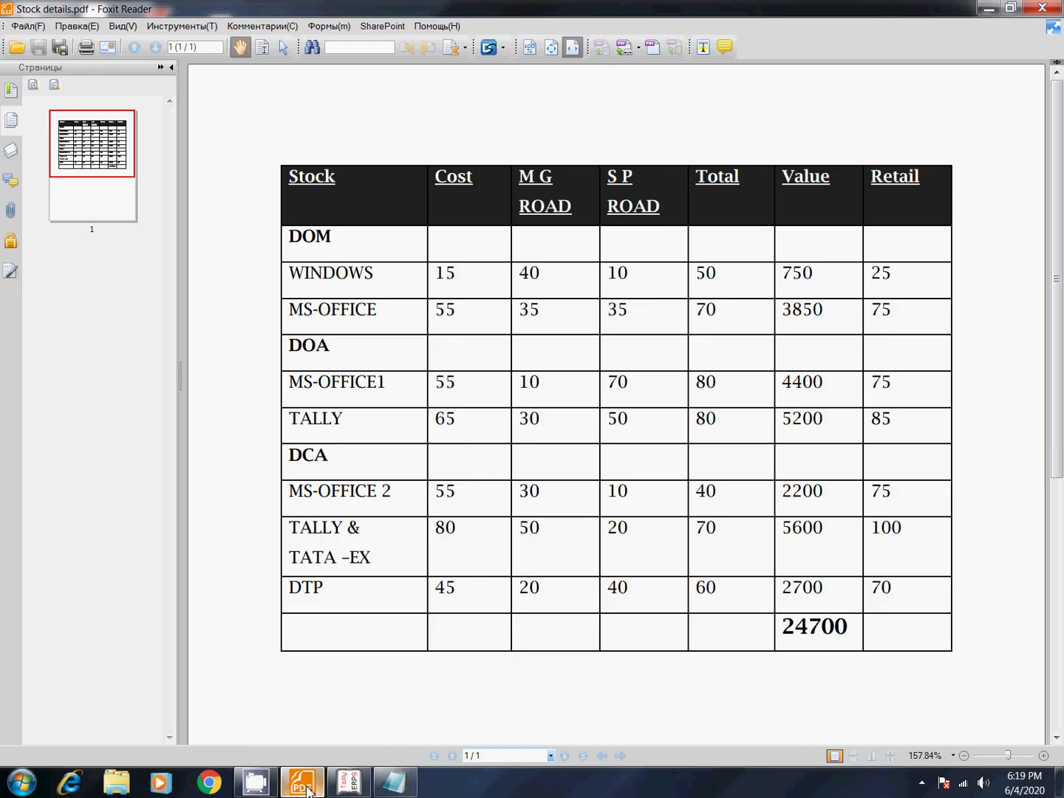
- Look up the first DOA item in Foxit Reader's Stock details.pdf, and name the new stock item Msoffice -1 in Tally
click(303, 783)
click(347, 788)
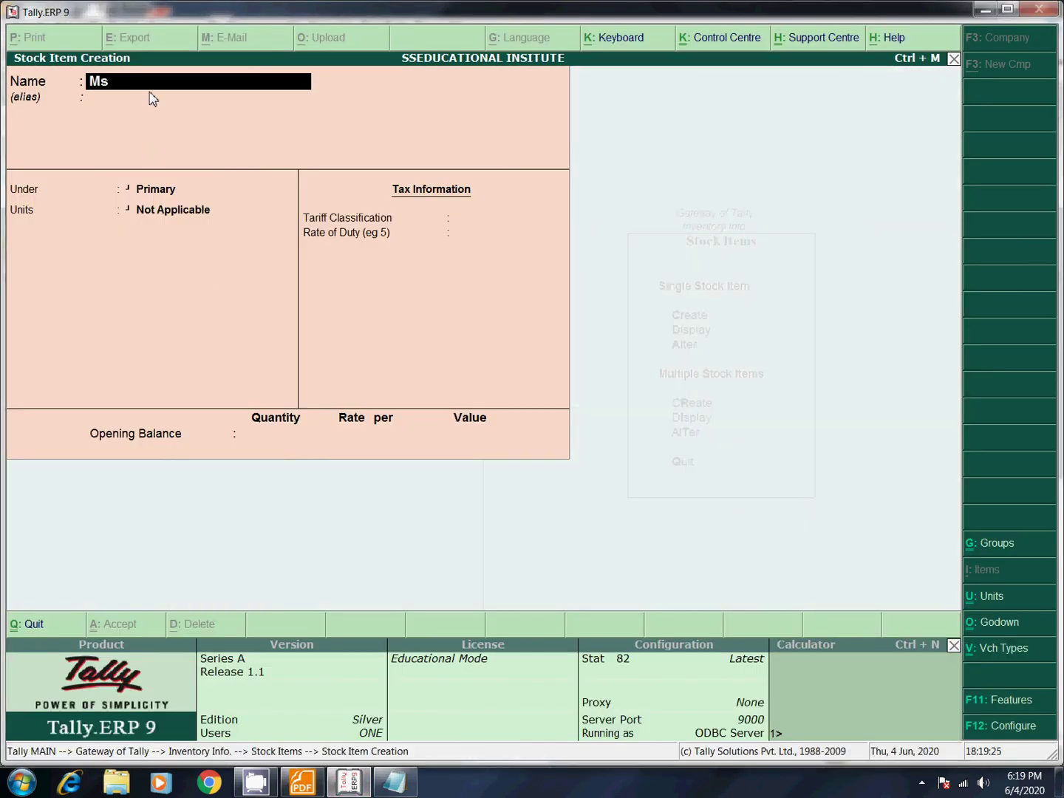
text(1)
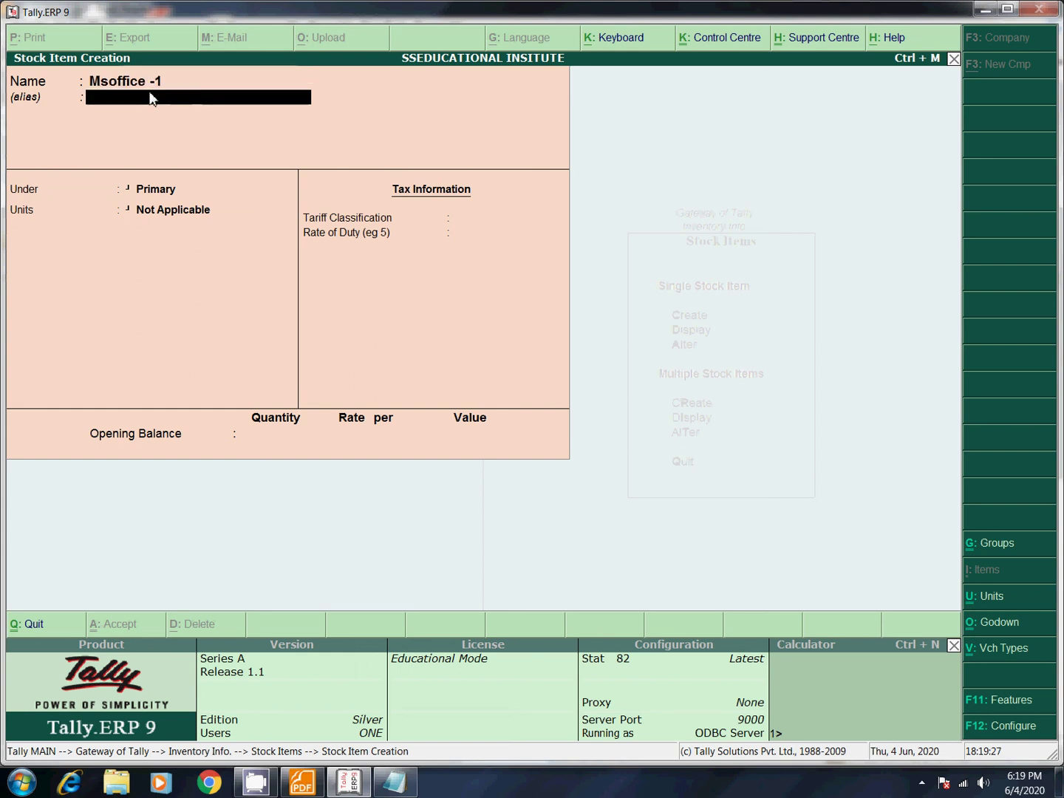
key(Return)
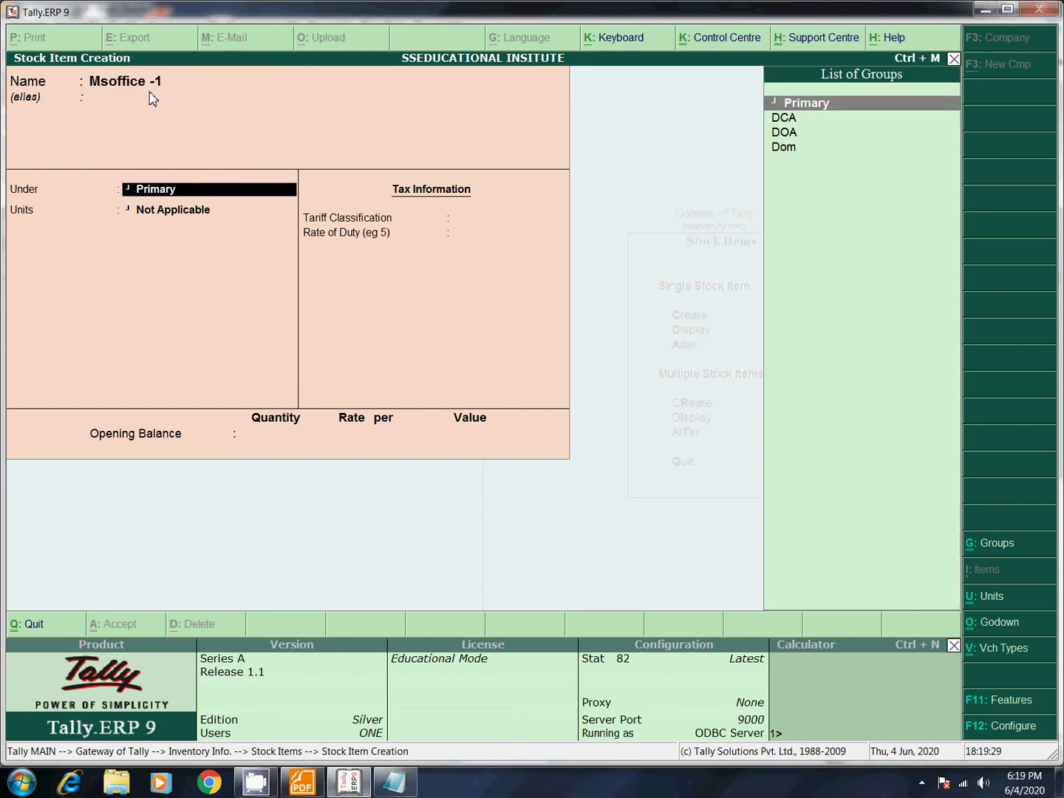
- Place the Msoffice -1 stock item under the DOA group
key(Down)
key(Down)
key(Return)
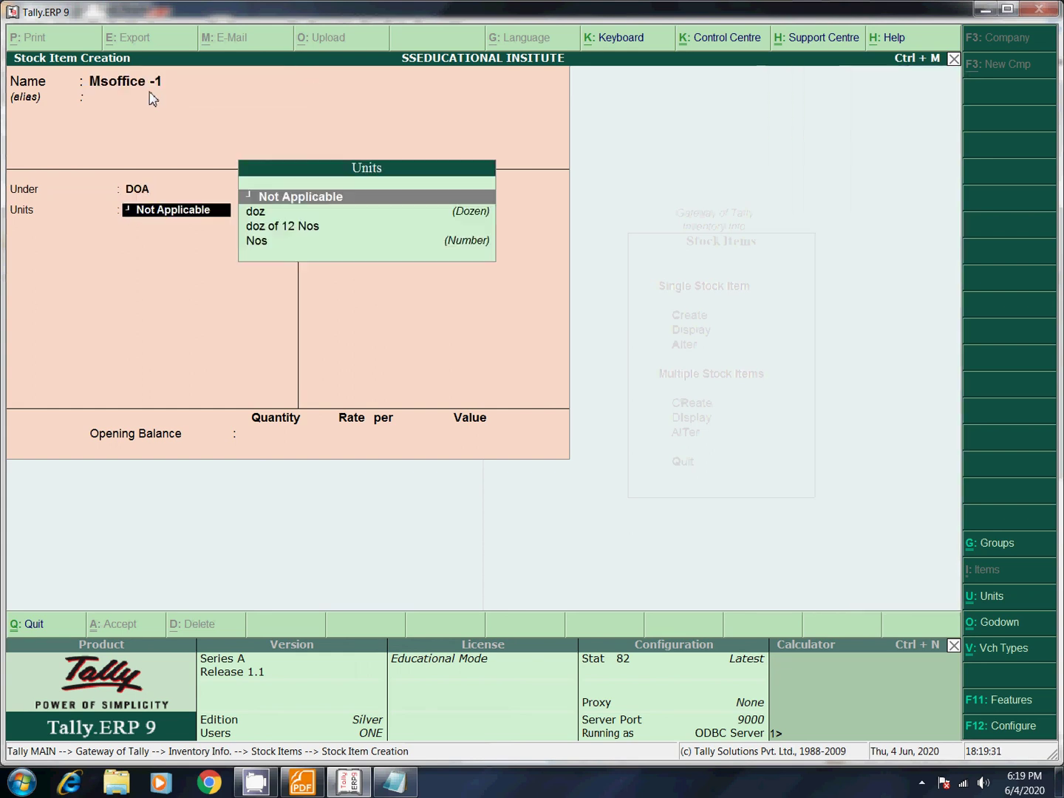
- Set the Msoffice -1 item's units to Nos and keep the default tax information
key(Down)
key(Down)
key(Down)
key(Return)
key(Return)
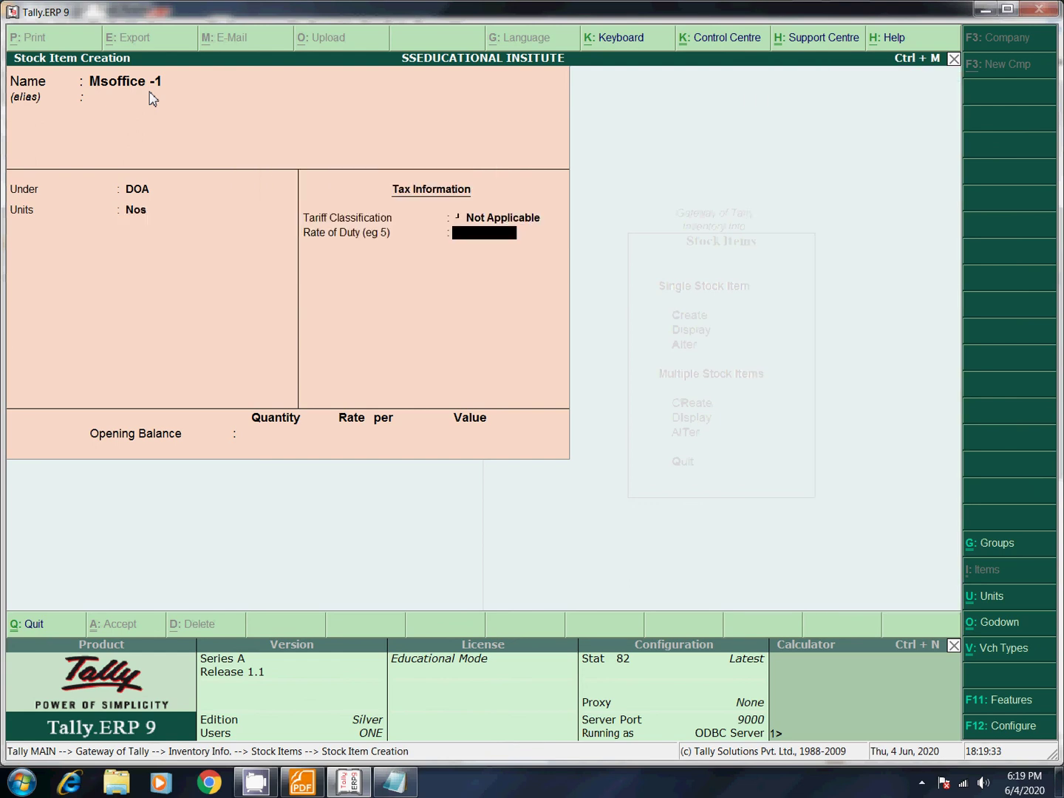
key(Return)
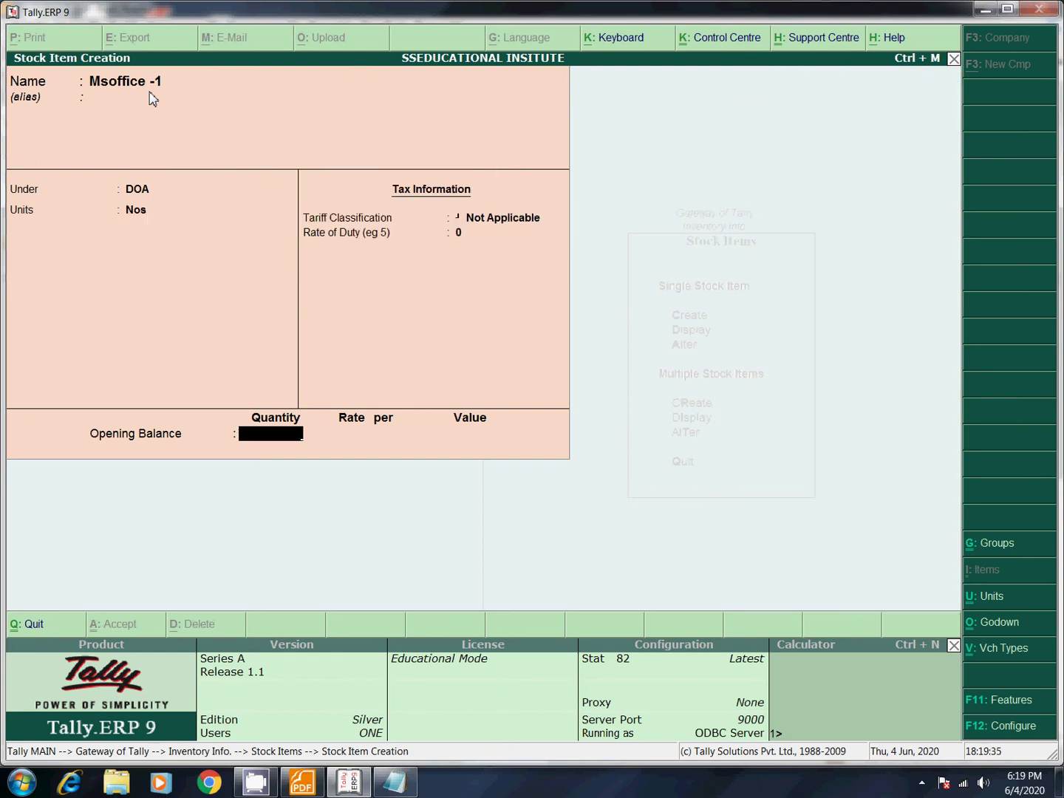
- Look up the MS-OFFICE1 total in Stock details.pdf, and set the Msoffice -1 opening balance quantity to 80 Nos in Tally
key(alt+Tab)
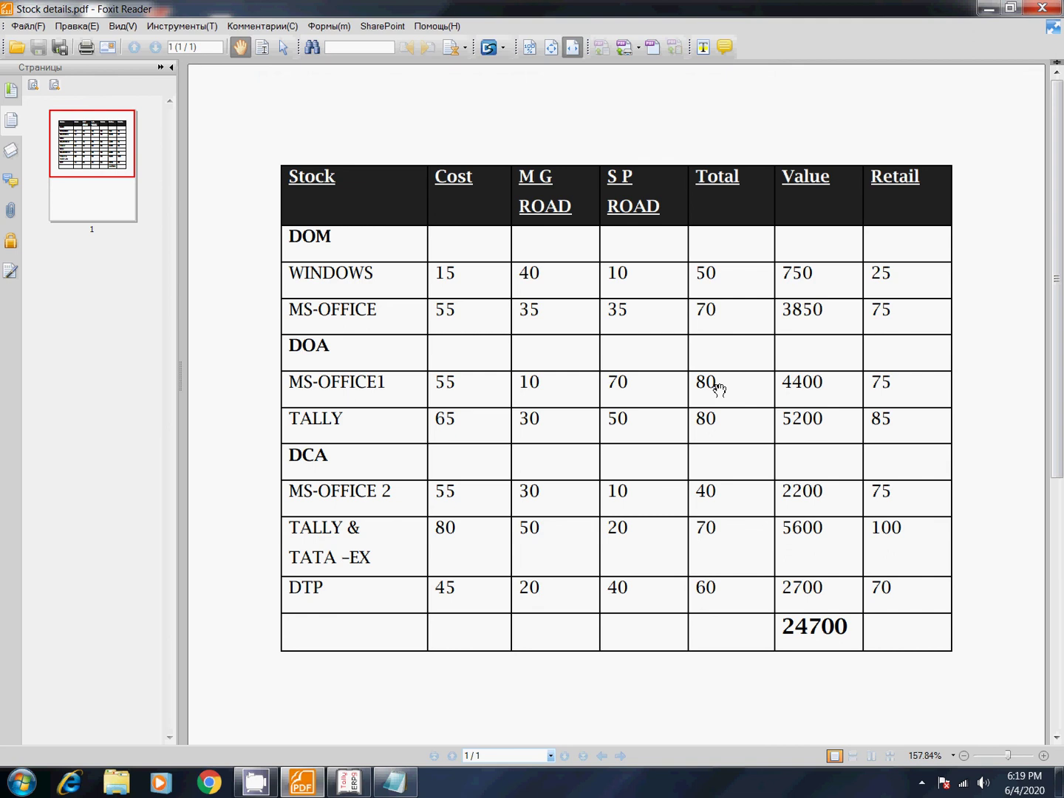
key(alt+Tab)
text(80)
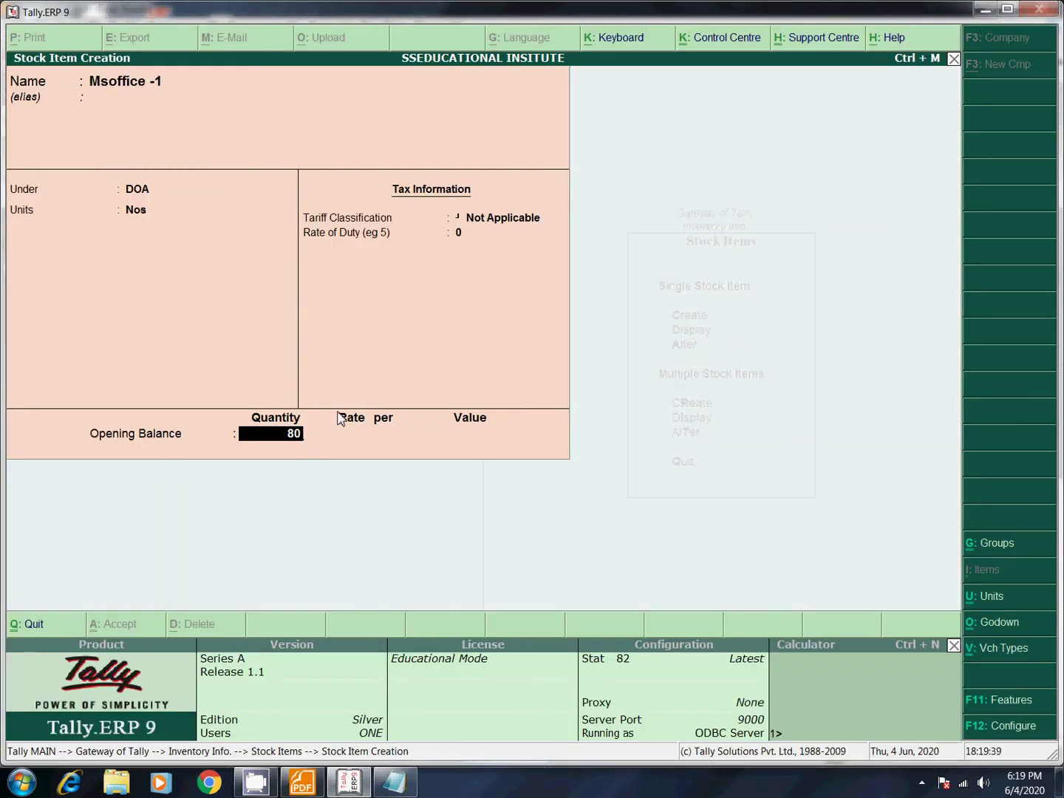
key(Return)
- Allocate 10 Nos of Msoffice -1 to the MG ROAD godown at a rate of 55, checking the cost in Stock details.pdf
key(Return)
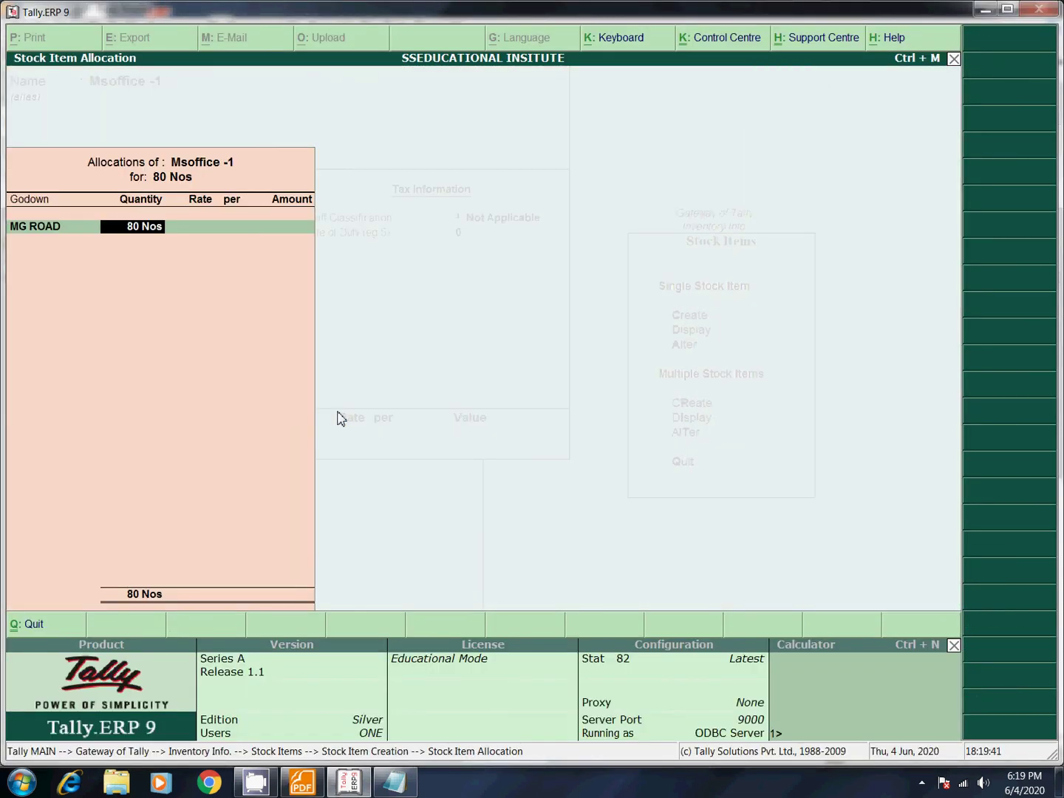
text(10)
key(Return)
key(alt+Tab)
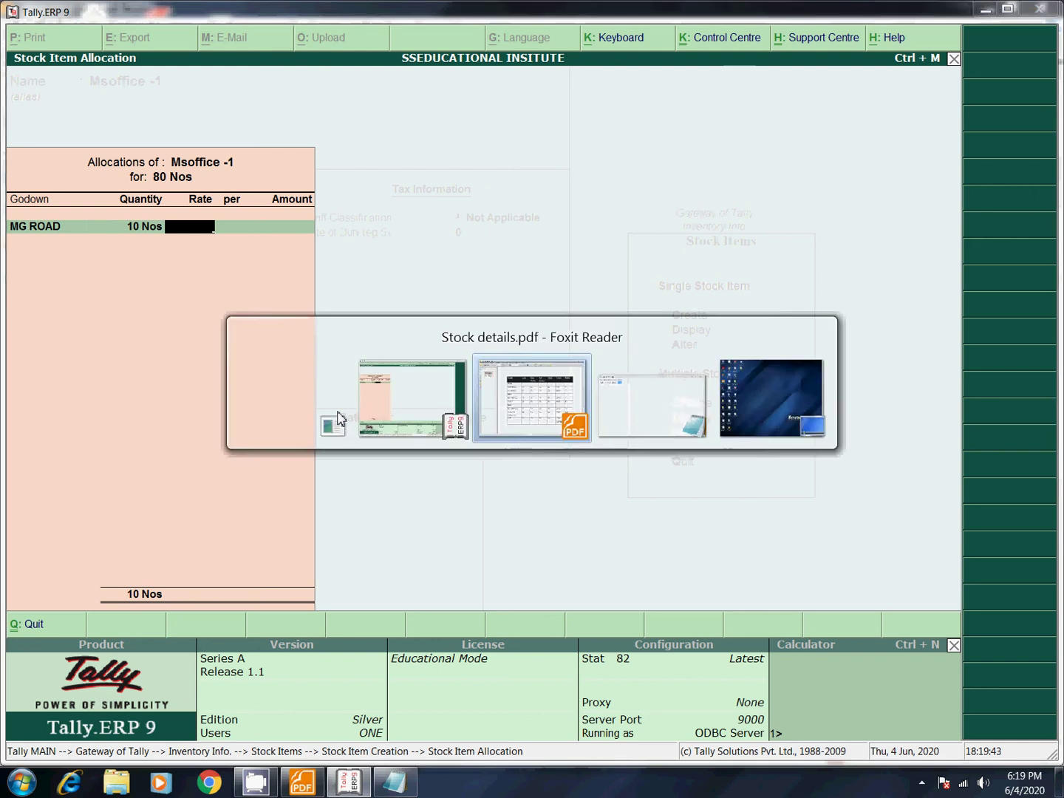
key(alt+Tab)
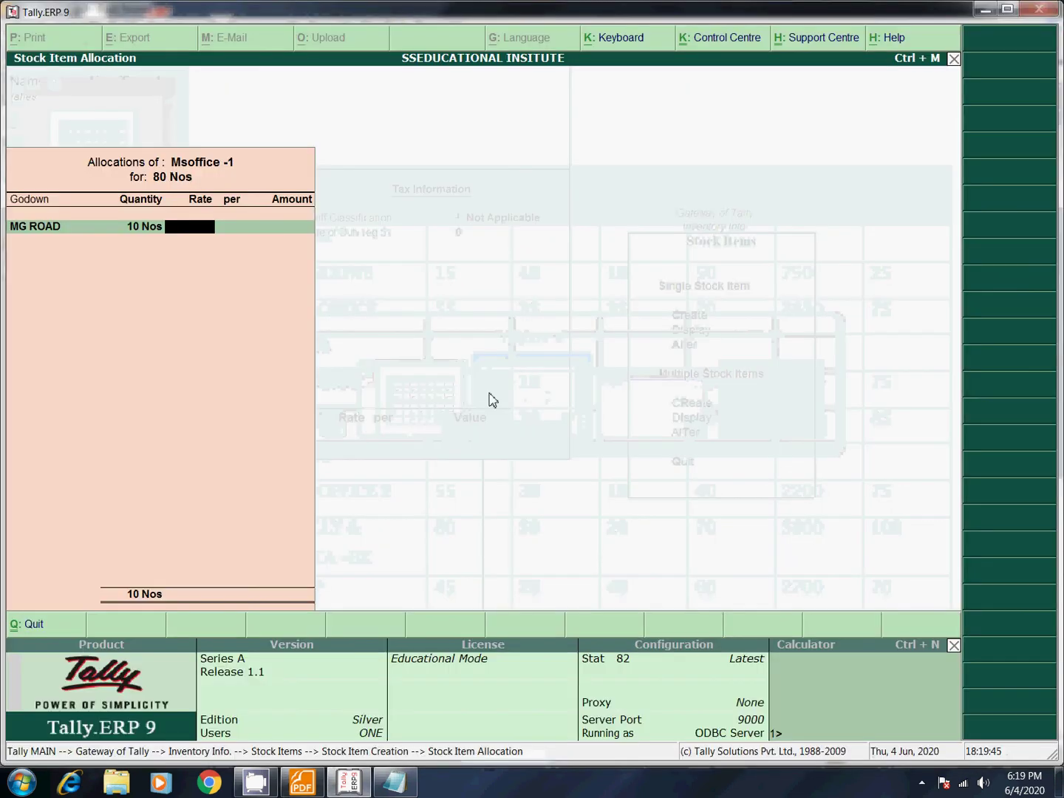
text(55)
key(Return)
key(Return)
key(Return)
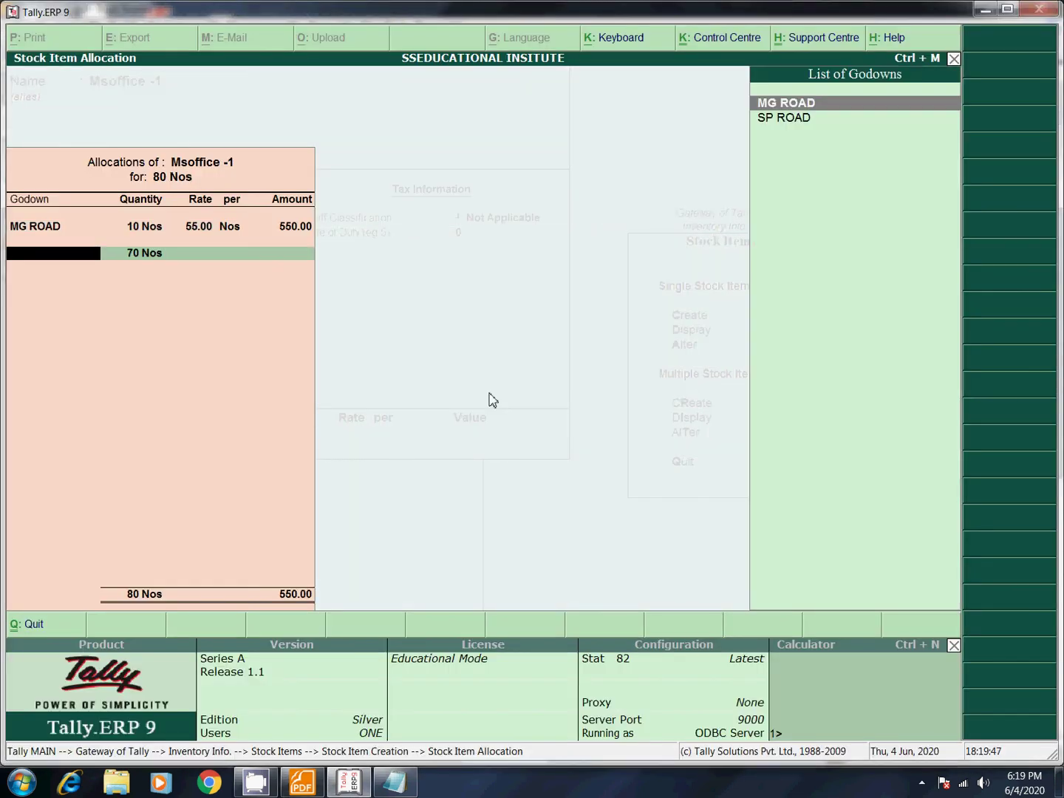
- Allocate the remaining 70 Nos of Msoffice -1 to the SP ROAD godown at a rate of 55
key(Down)
key(Return)
key(Return)
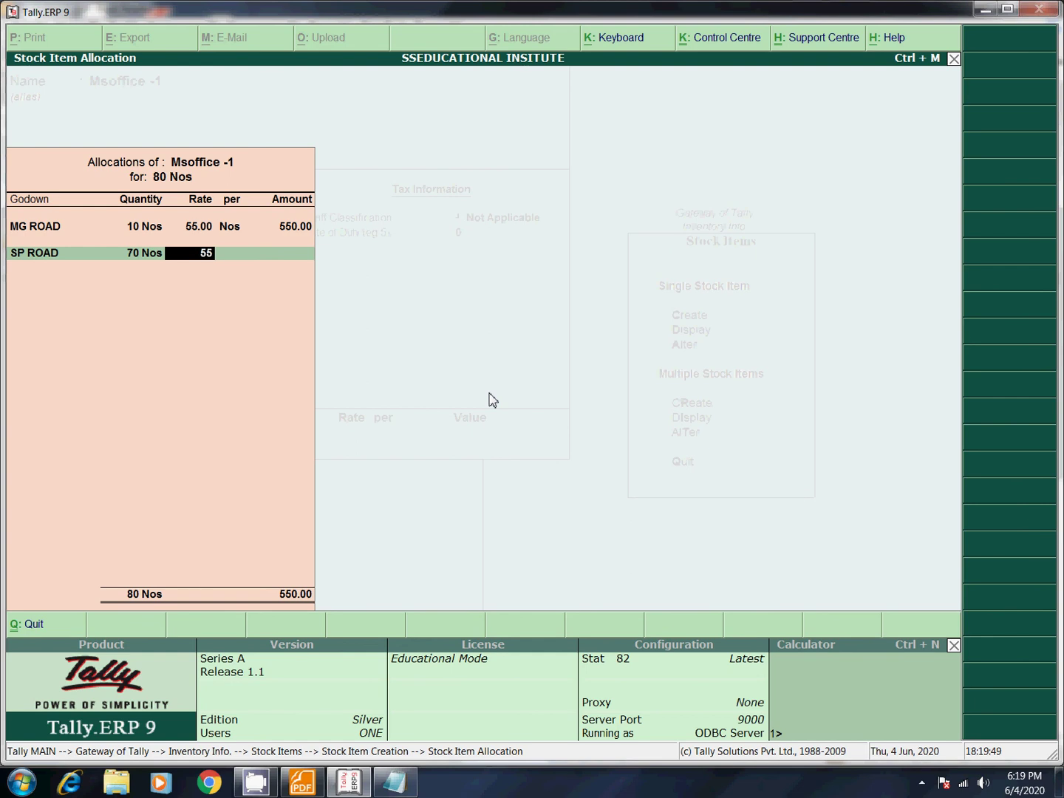
key(Return)
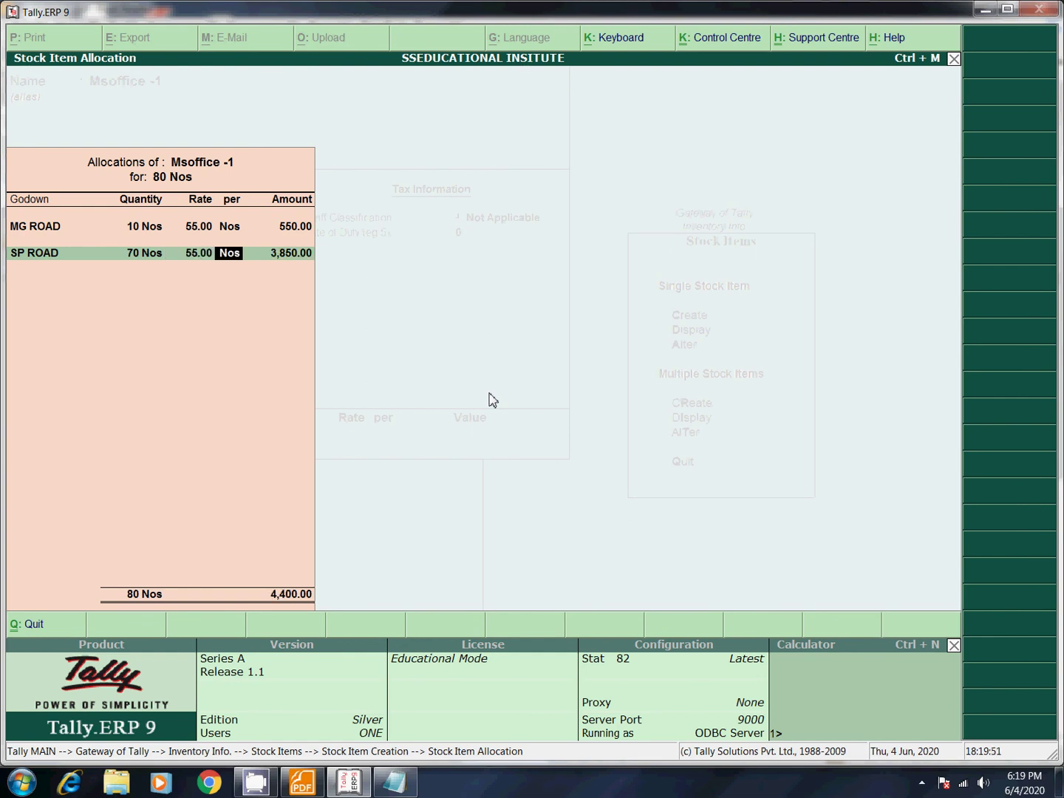
- Compare the Msoffice -1 opening value with Stock details.pdf in Foxit Reader, and save the stock item in Tally
click(303, 782)
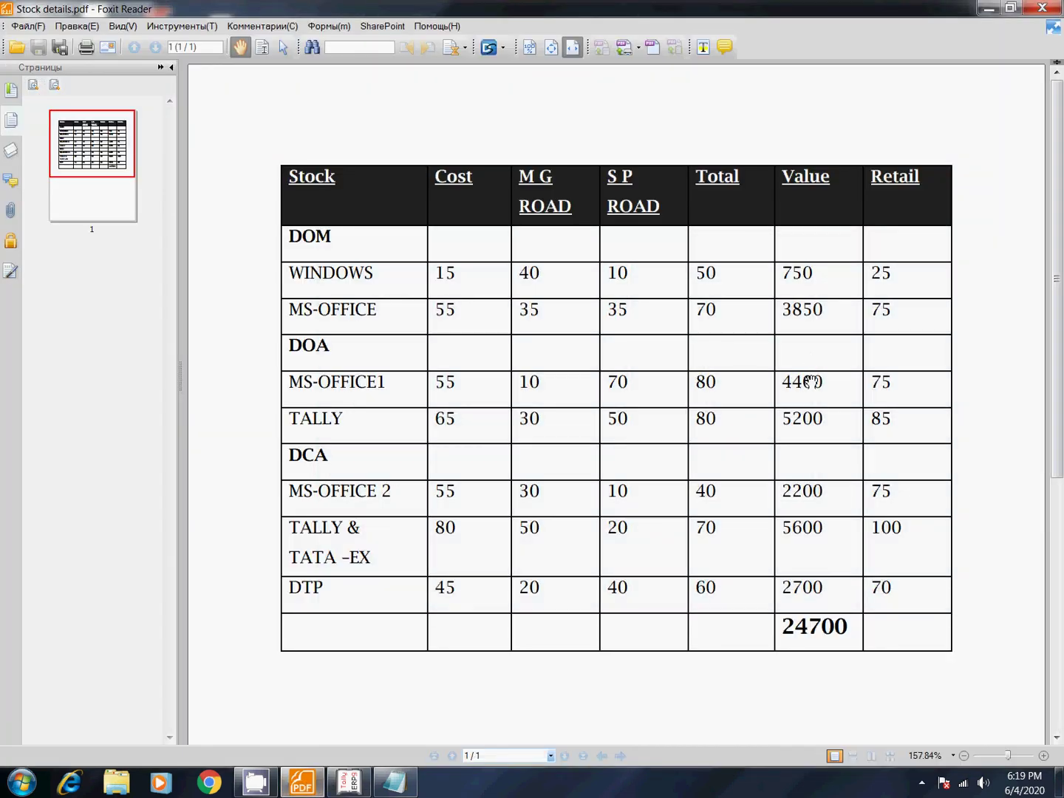
key(alt+Tab)
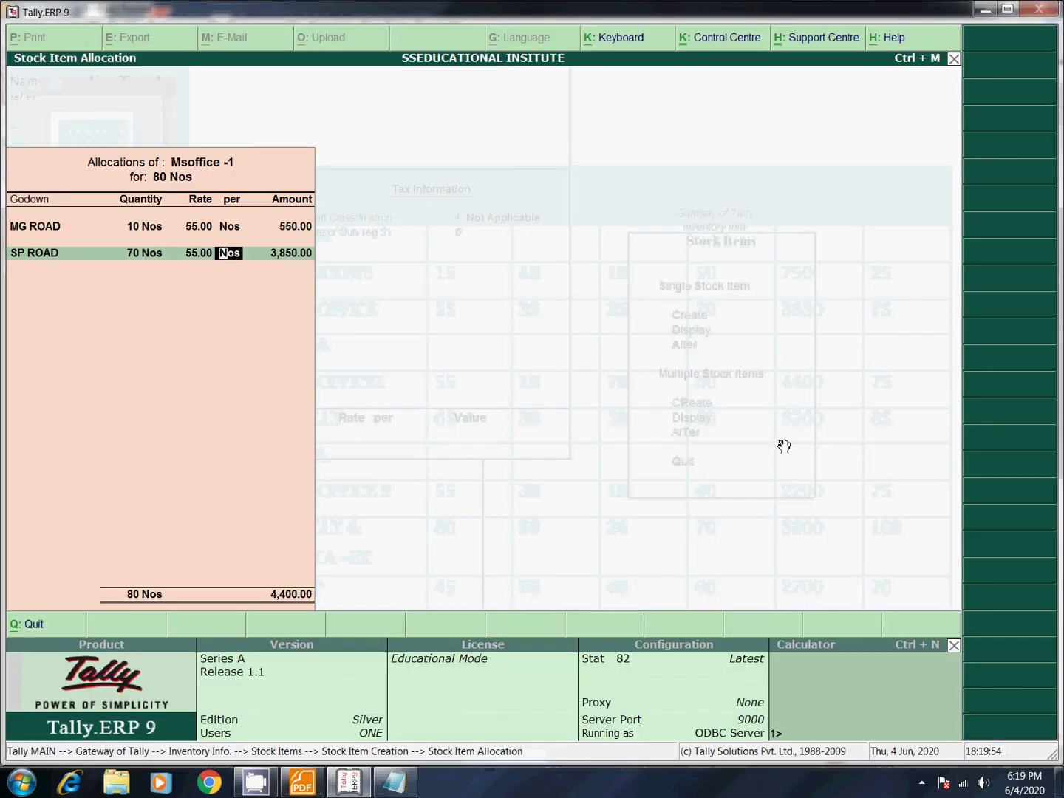
key(Return)
key(Return)
key(Return)
- Look up the second DOA item in Stock details.pdf, and name the new stock item Tally, leaving its alias blank
key(alt+Tab)
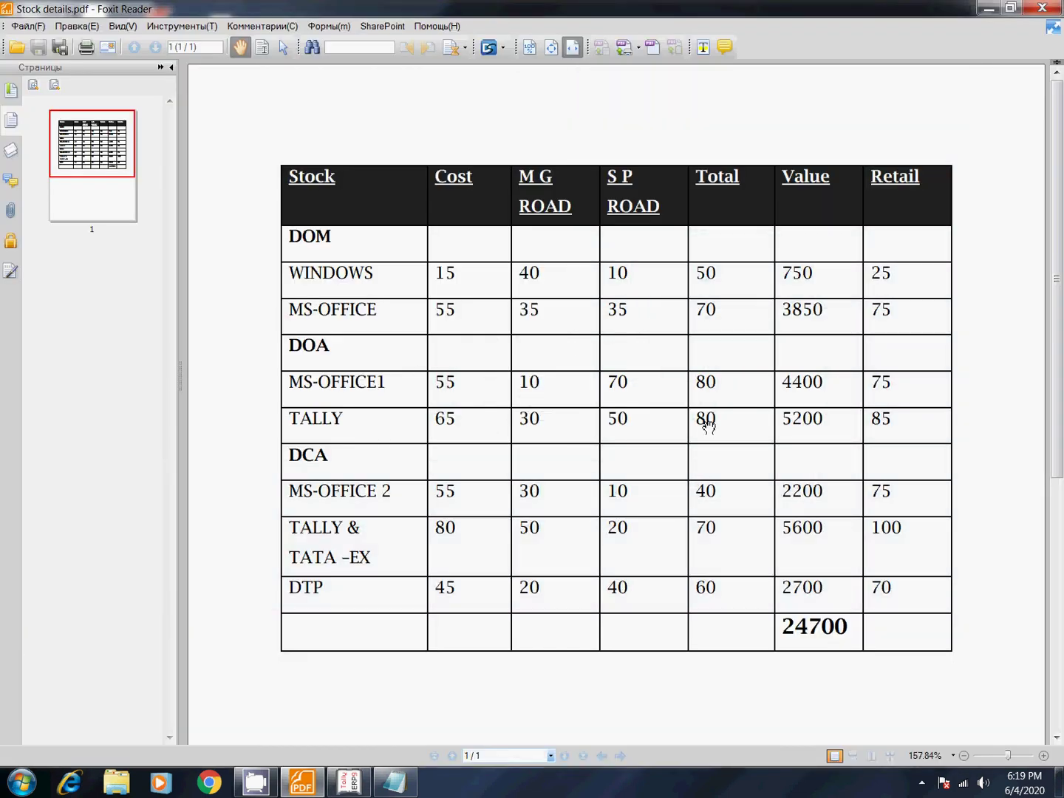
key(alt+Tab)
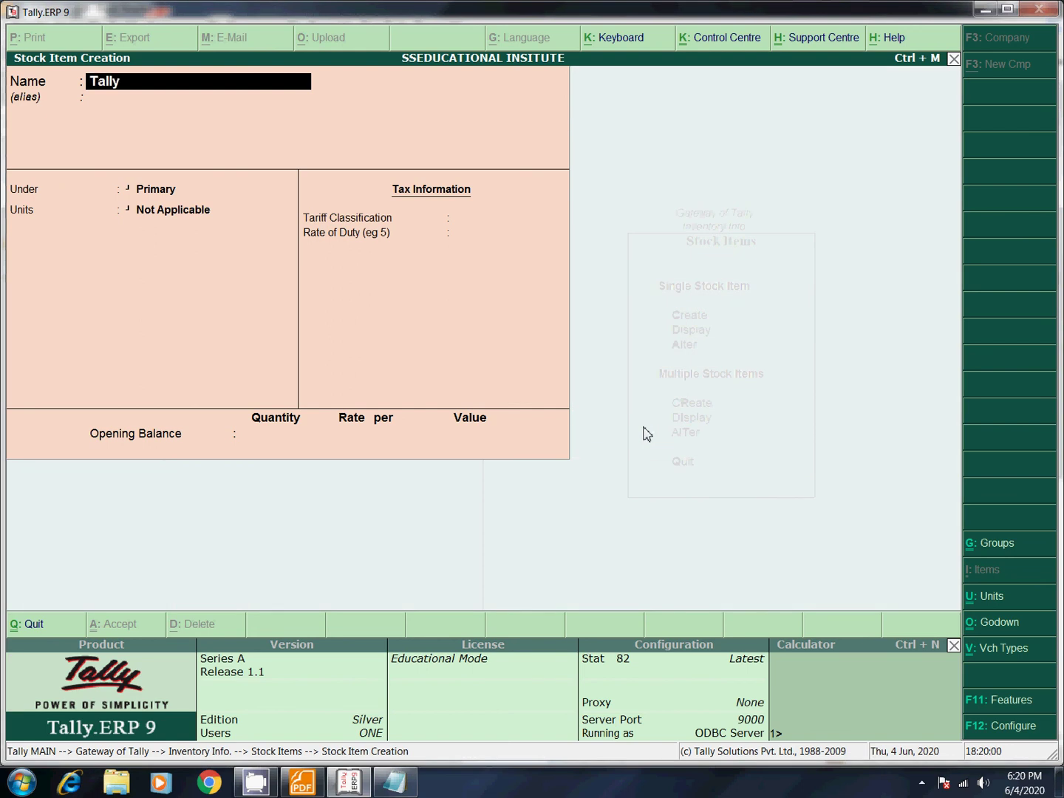
key(Return)
key(Return)
- Place the Tally stock item under the DOA group
key(Return)
key(BackSpace)
key(Down)
key(Down)
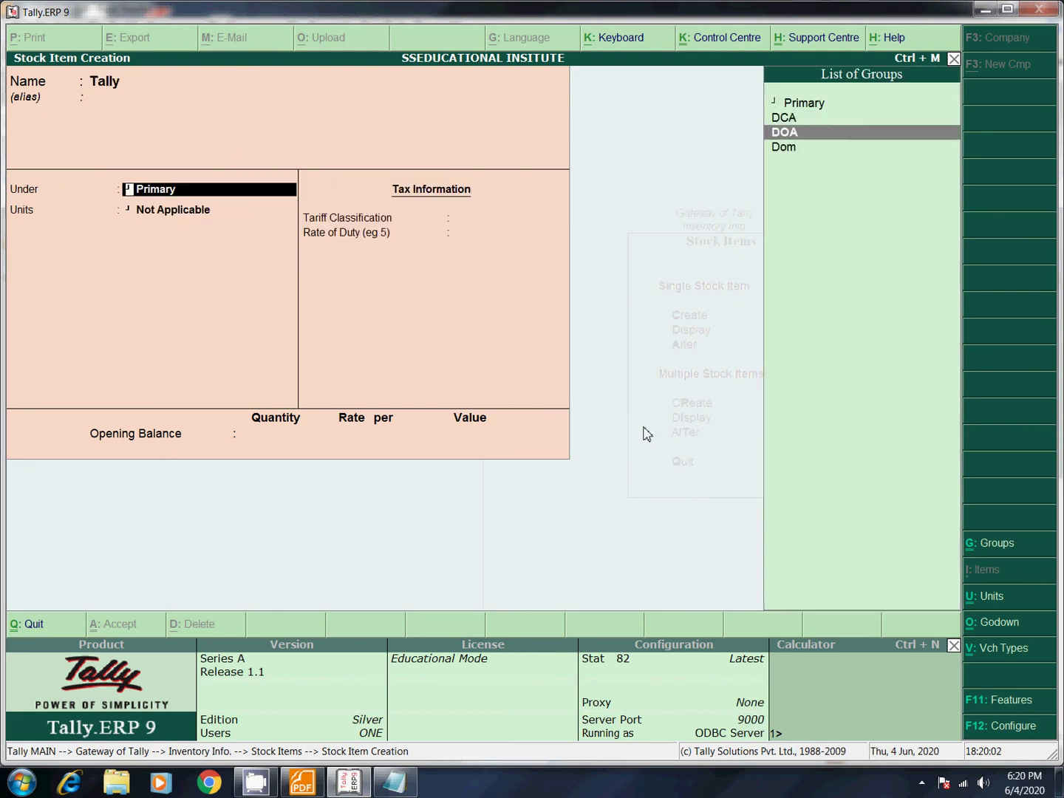
key(Up)
key(Down)
key(Return)
- Set the Tally item's units to Nos and keep the default tax information
key(Down)
key(Down)
key(Down)
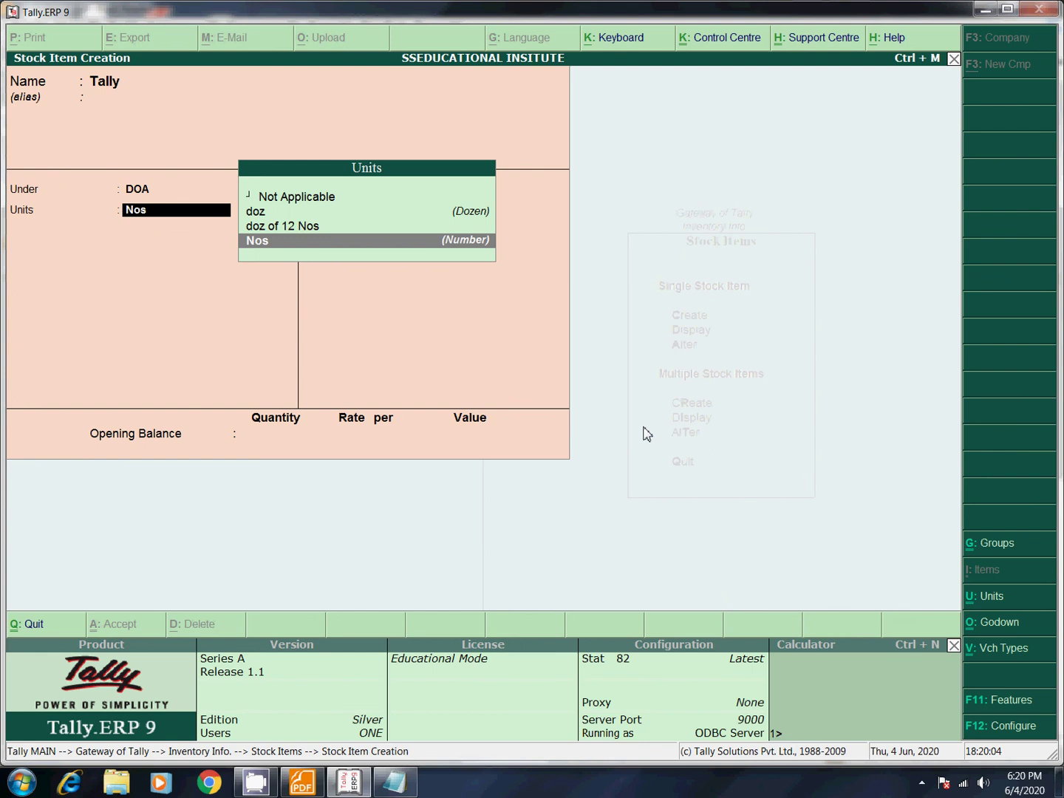
key(Return)
key(Return)
key(Return)
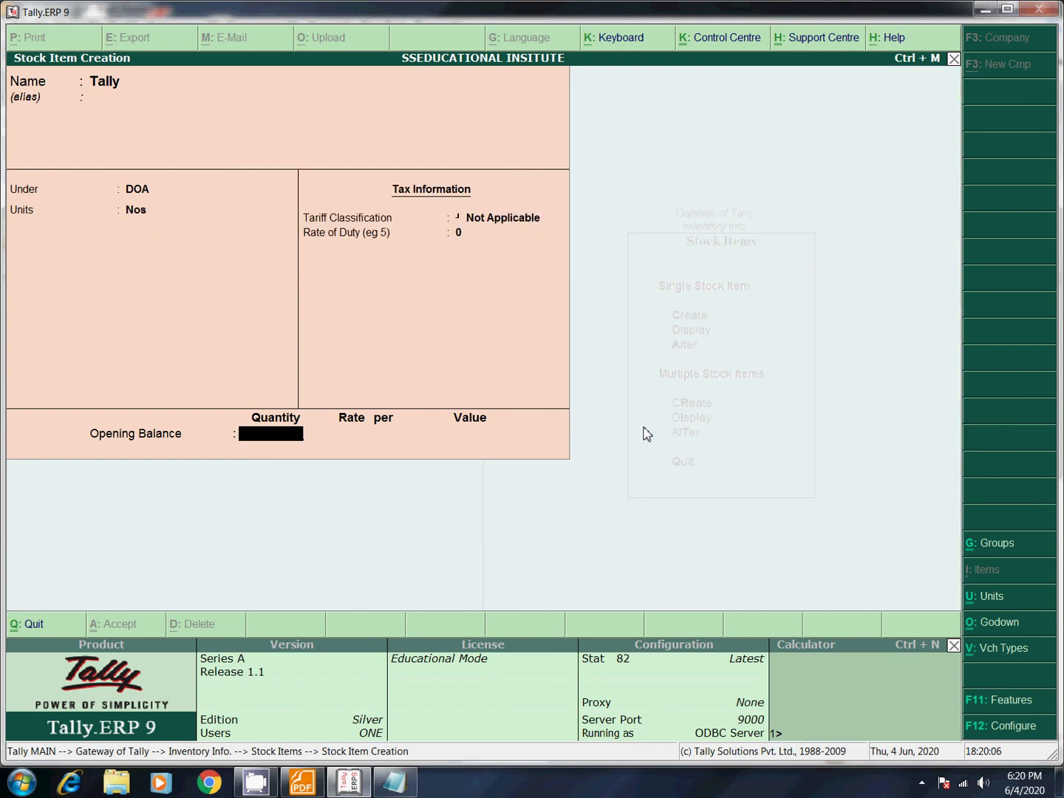
- Look up the TALLY total in Stock details.pdf, and set the Tally item's opening balance quantity to 80 Nos
key(alt+Tab)
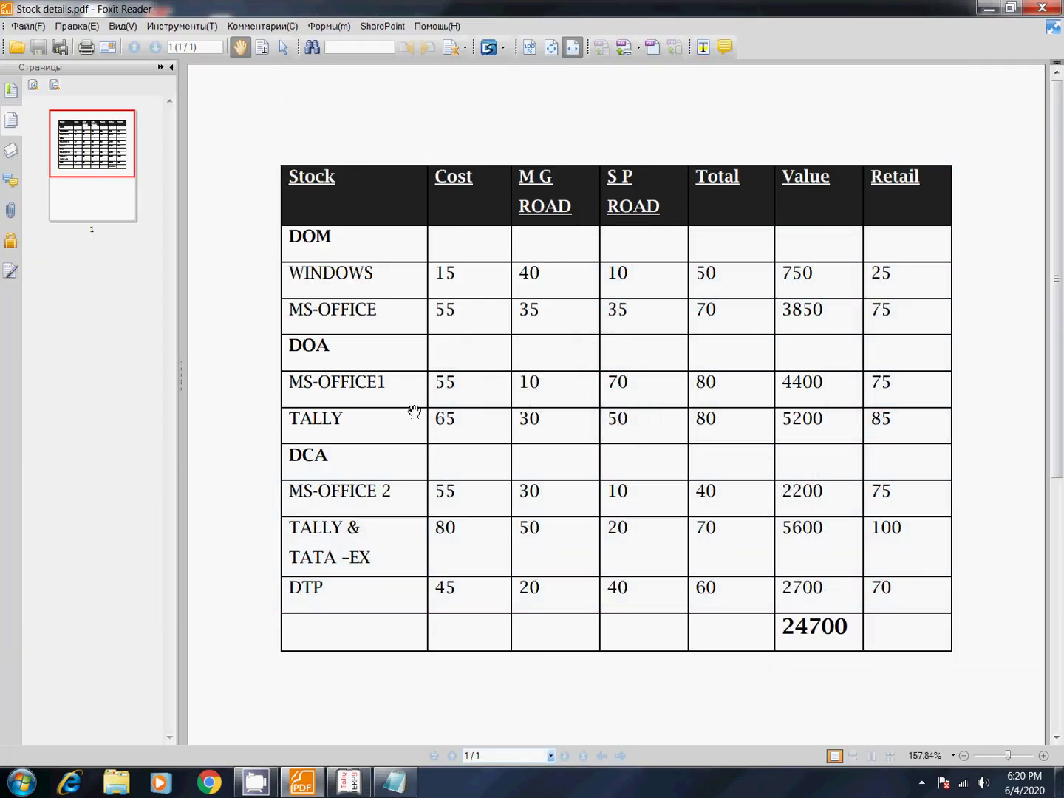
key(alt+Tab)
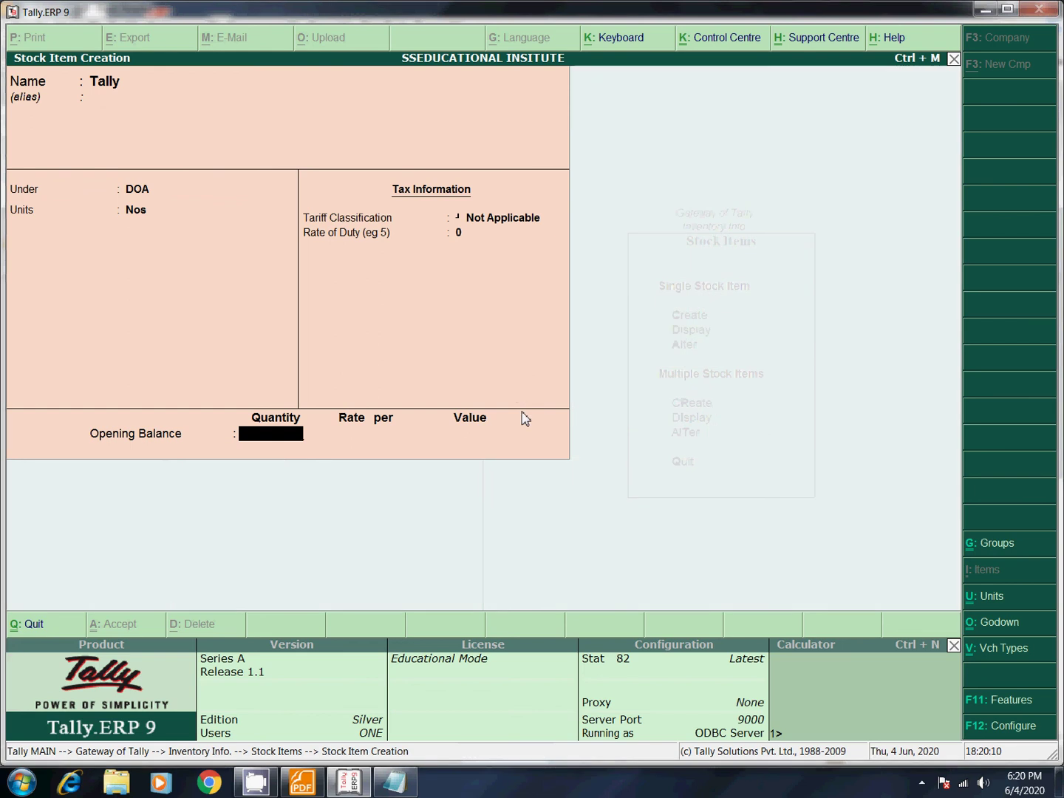
text(80)
key(Return)
- Allocate 30 Nos of the Tally item to the MG ROAD godown at the rate of 65 given in Stock details.pdf
key(Return)
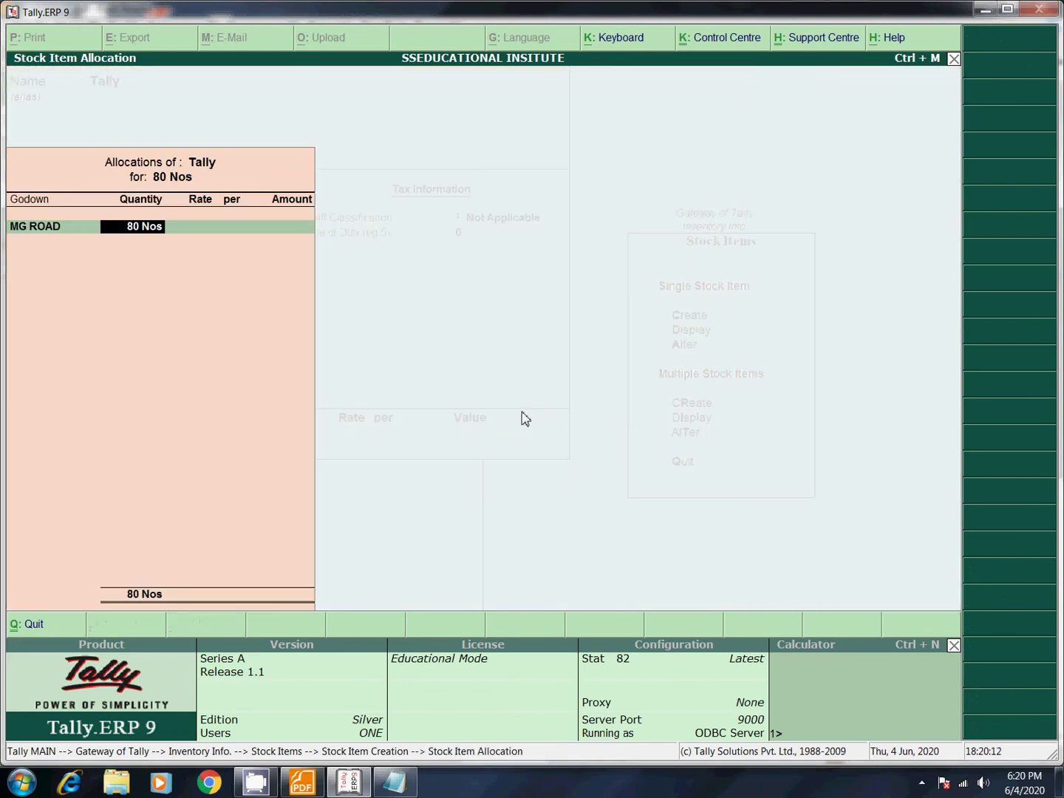
text(30)
key(Return)
key(alt+Tab)
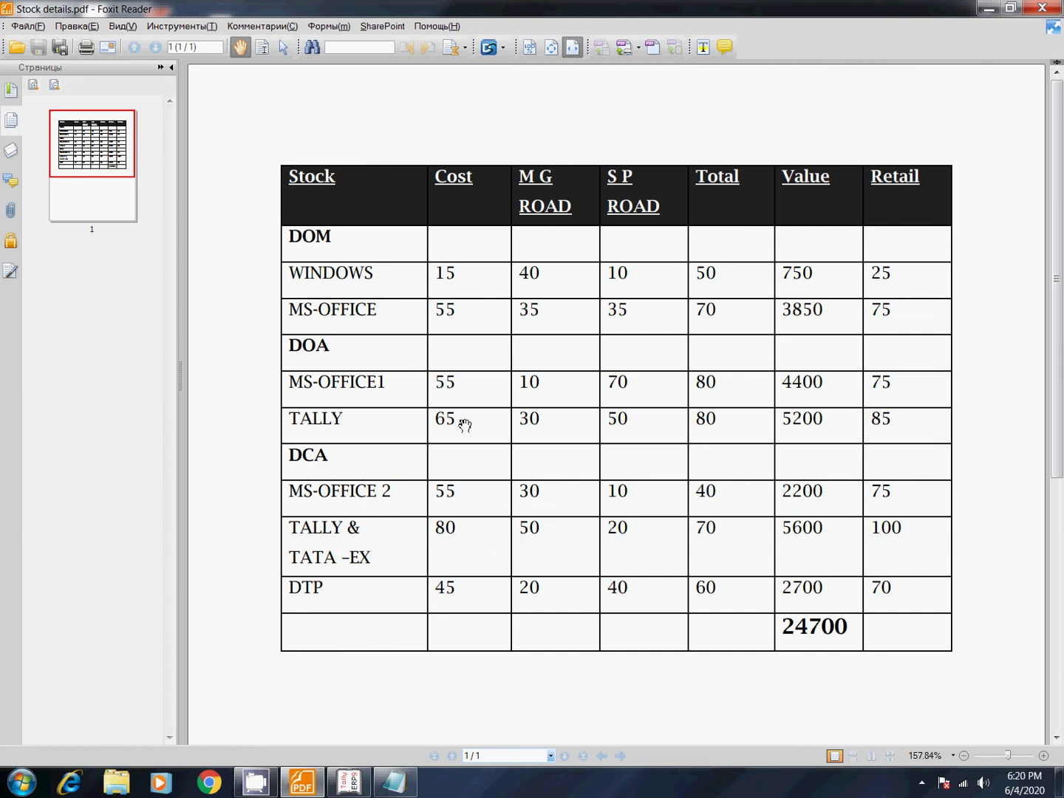
key(alt+Tab)
text(65)
key(Return)
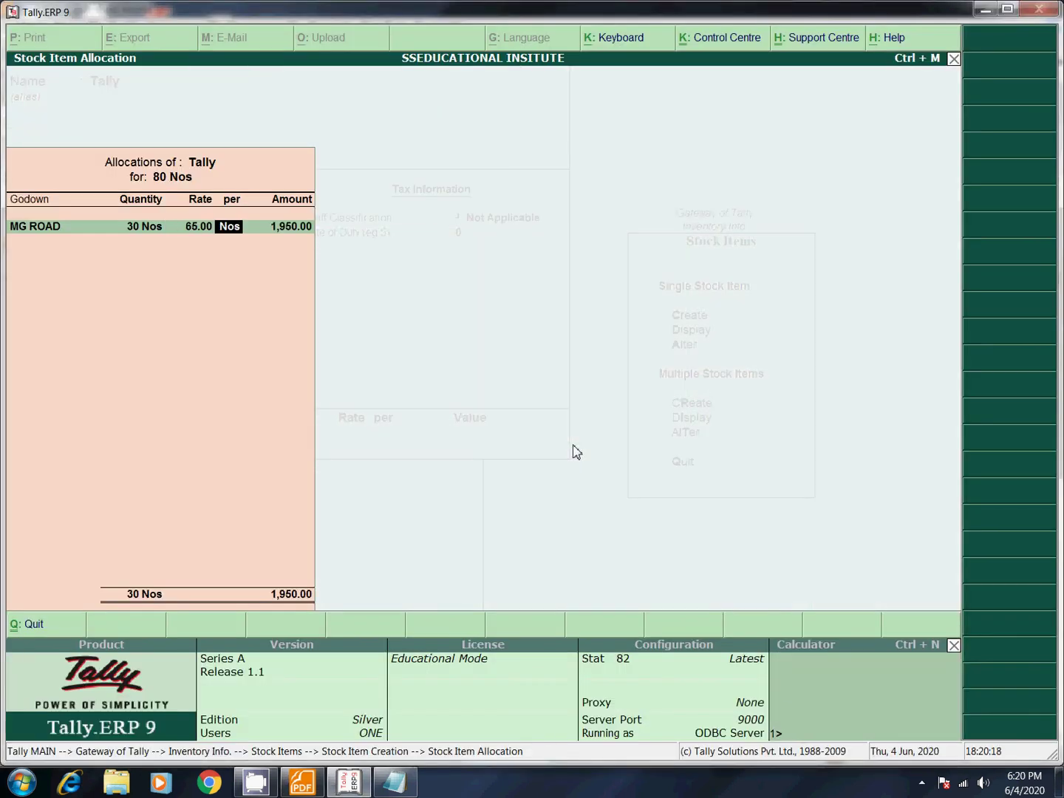
key(Return)
key(Return)
- Allocate the remaining 50 Nos of the Tally item to the SP ROAD godown at a rate of 65
key(Down)
key(Return)
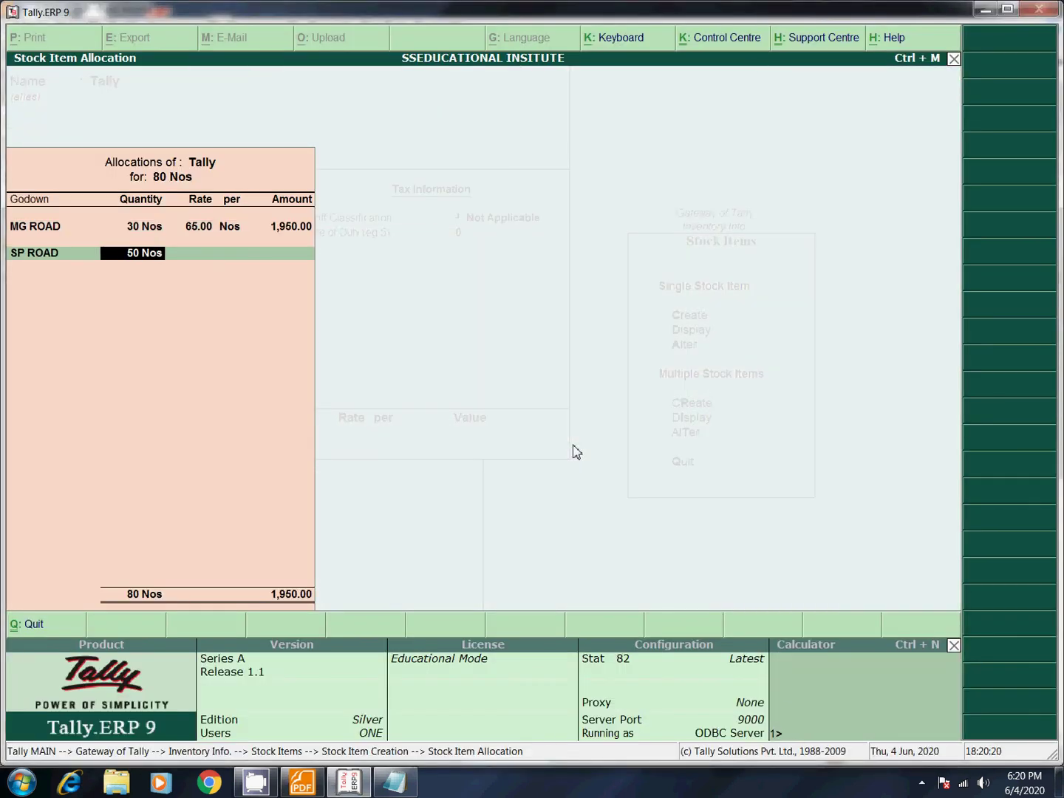
key(Return)
text(65)
key(Return)
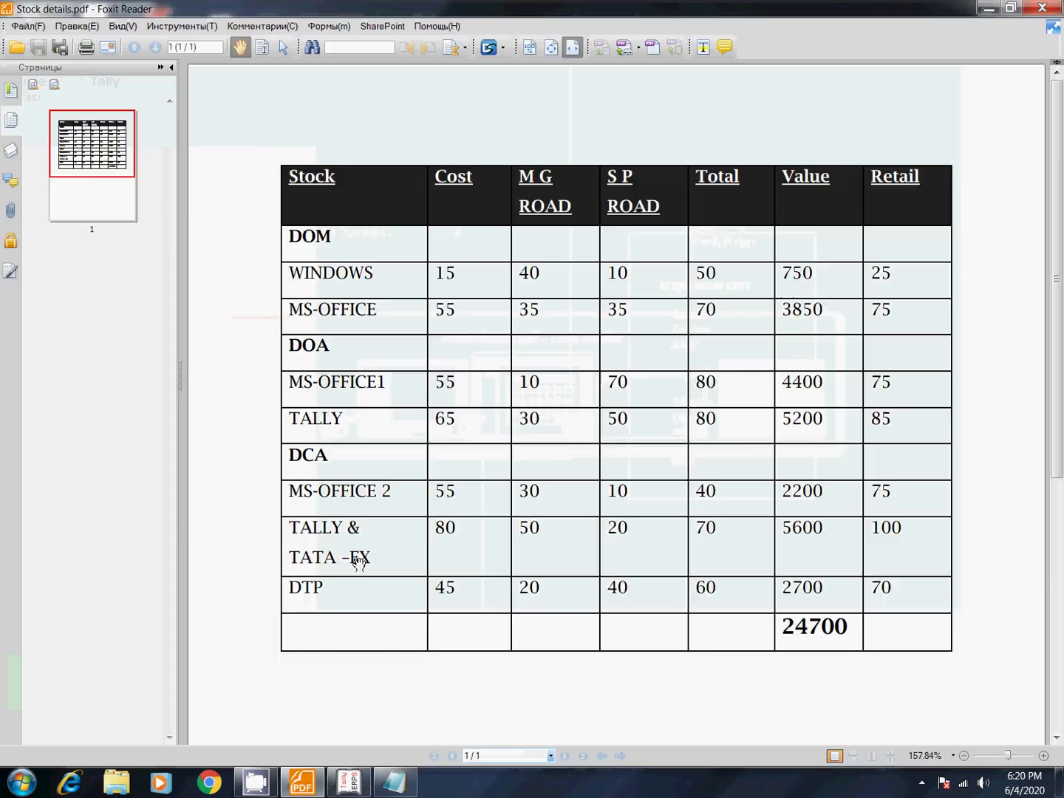
- Check the TALLY value in Stock details.pdf, and save the Tally stock item
key(alt+Tab)
key(alt+Tab)
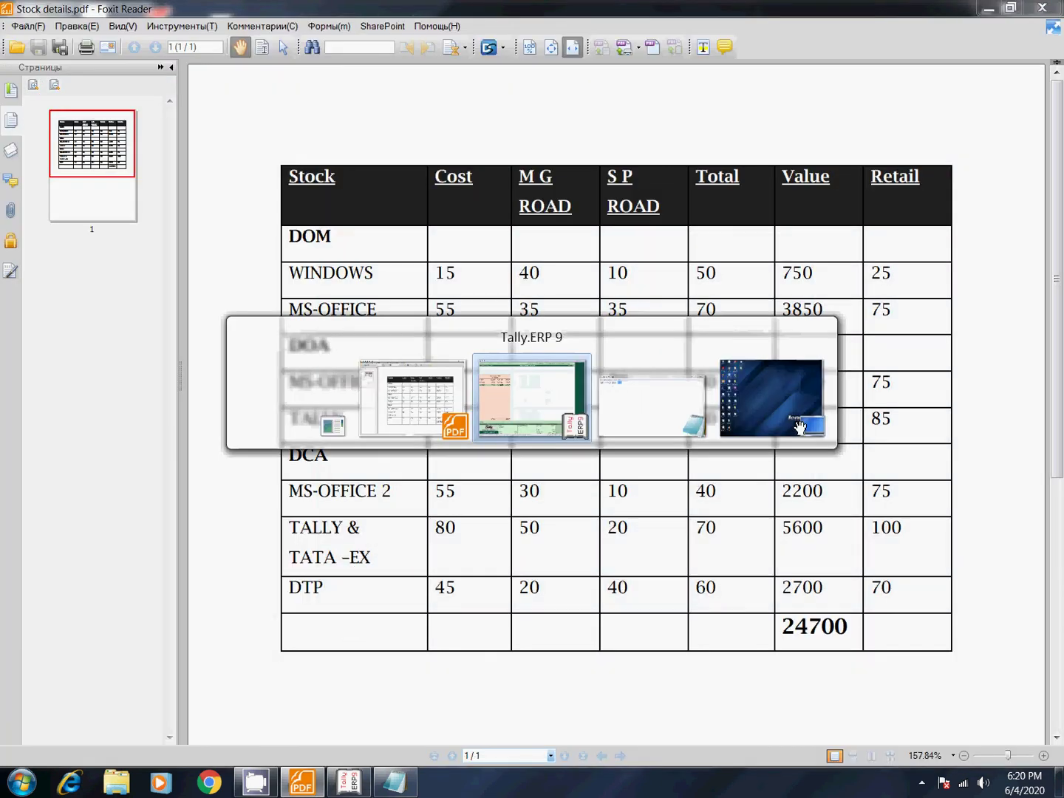
key(Return)
key(Return)
key(Return)
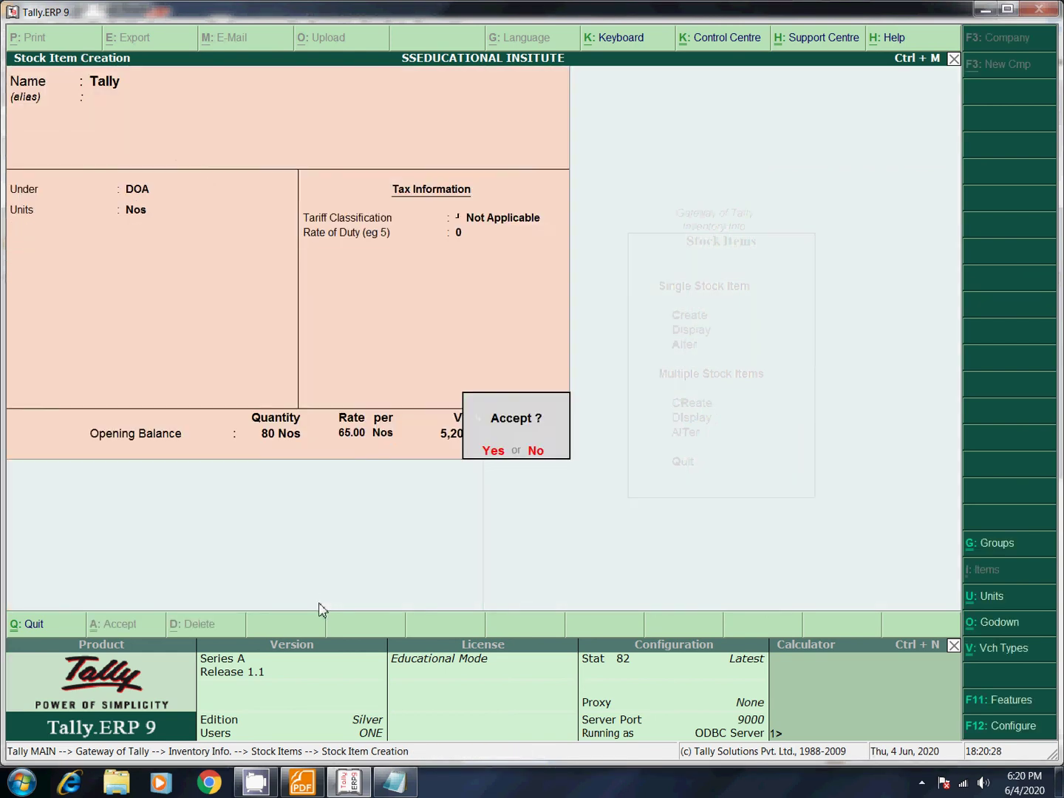
key(Return)
- Look up the first DCA item in Stock details.pdf, and name the new stock item Msoffice 2, leaving its alias blank
key(alt+Tab)
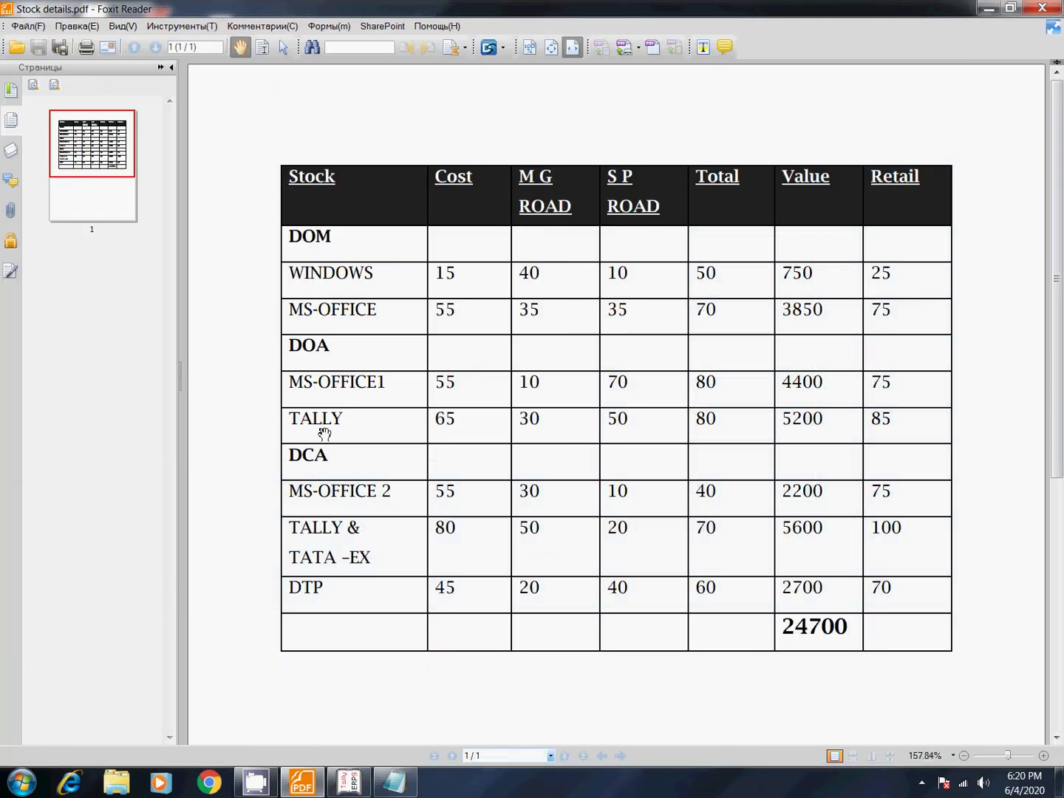
key(alt+Tab)
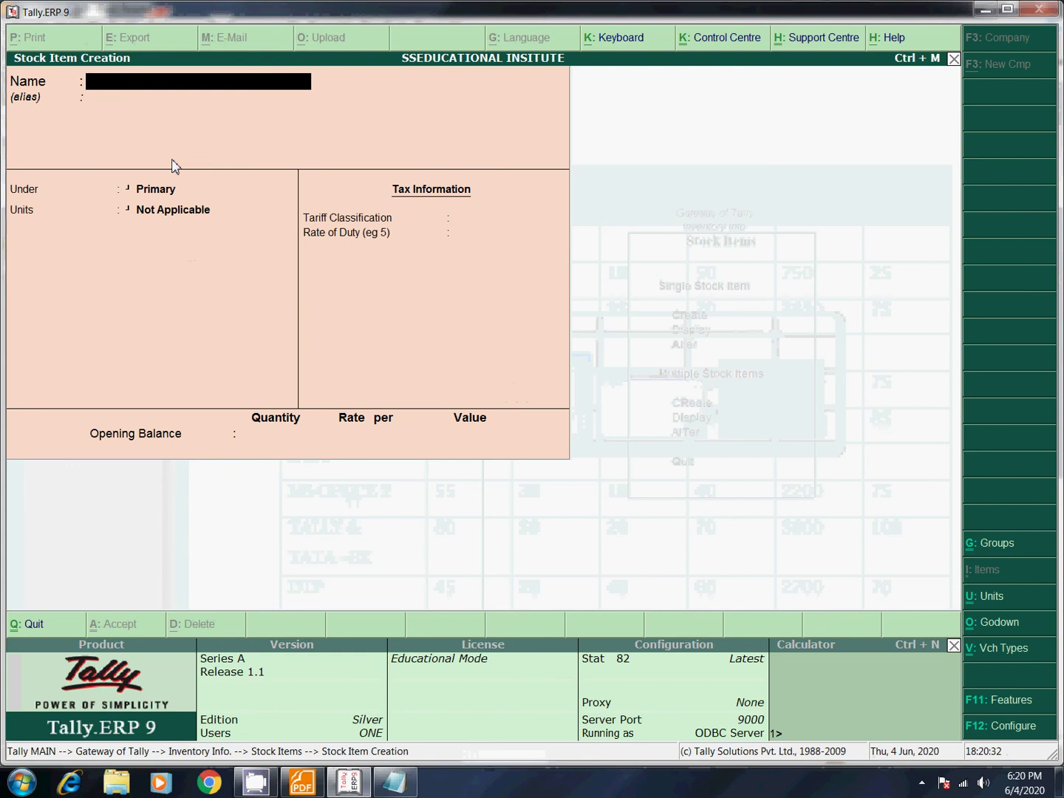
text(Msoffice 2)
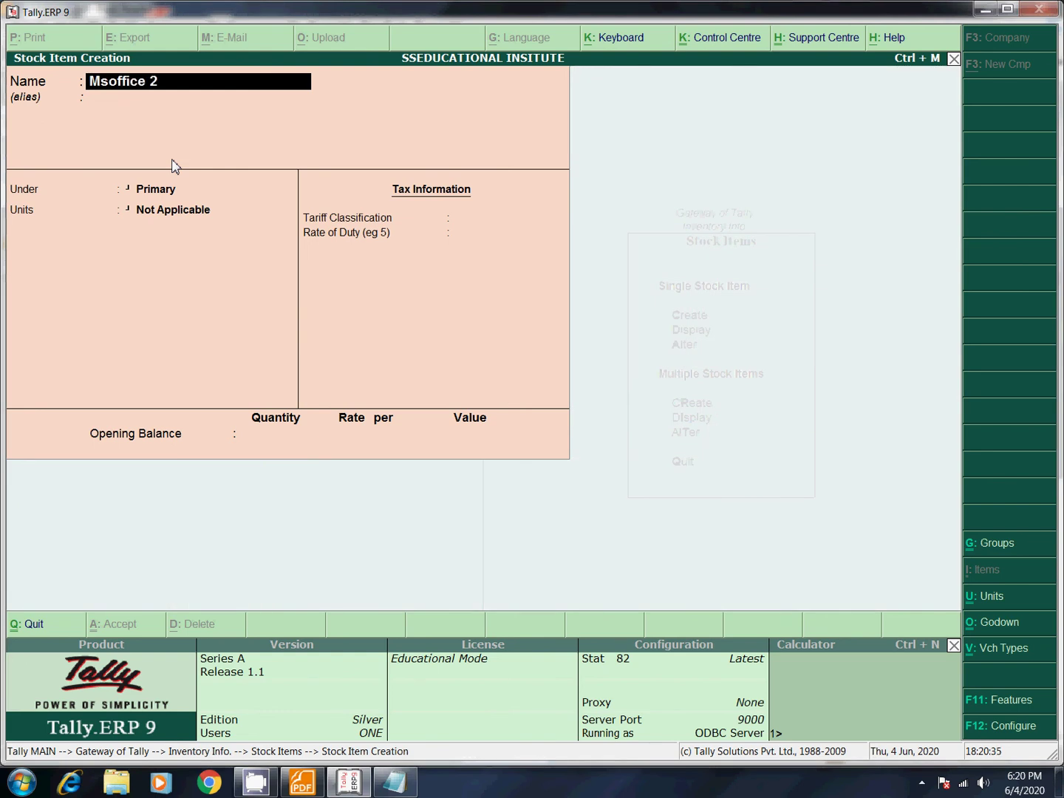
key(Return)
key(Return)
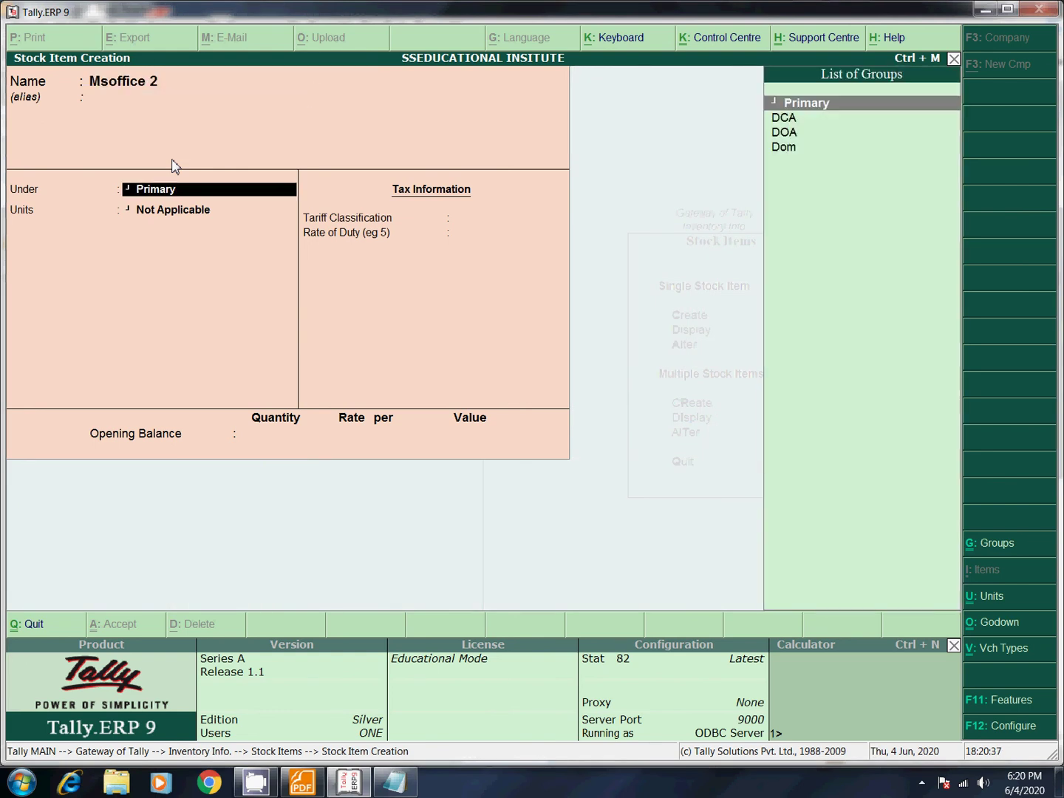
- Place Msoffice 2 under the DCA group with Nos as its units, keeping the default tax information
click(797, 118)
key(Down)
key(Down)
key(Down)
key(Return)
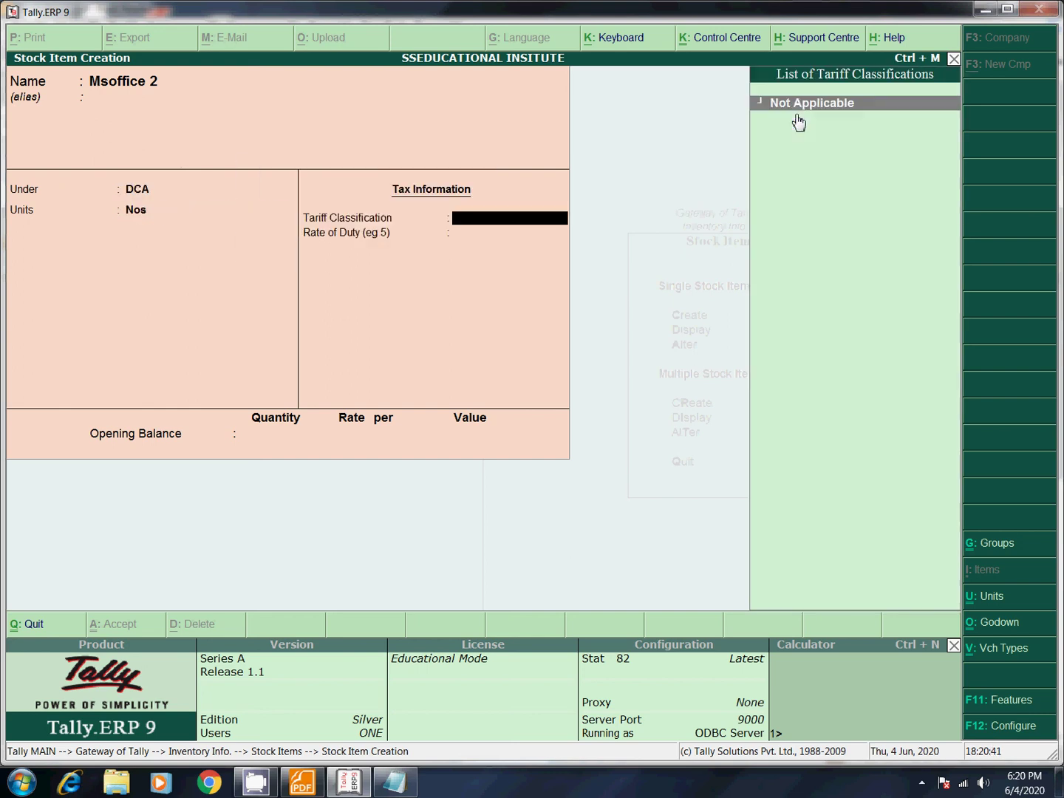
key(Return)
key(Return)
- Look up the MS-OFFICE 2 total in Stock details.pdf, and set the item's opening balance quantity to 40 Nos
key(alt+Tab)
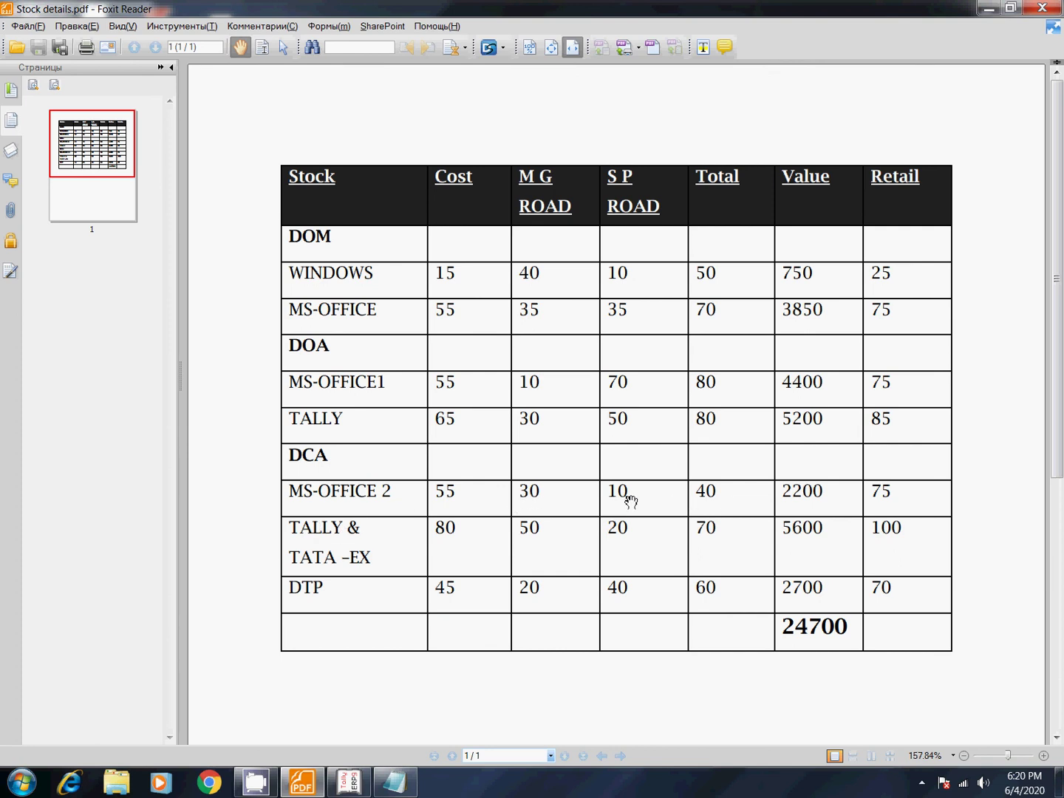
key(alt+Tab)
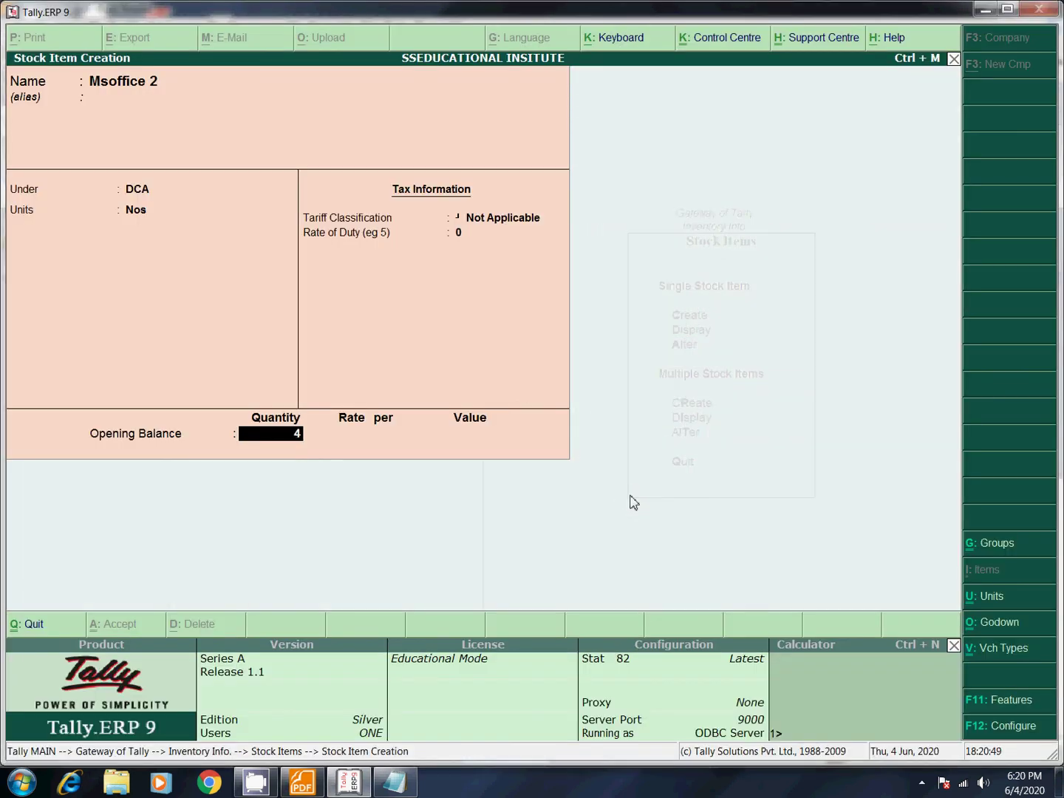
text(0)
key(Return)
- Allocate 30 Nos of Msoffice 2 to the MG ROAD godown at the rate of 55 given in Stock details.pdf
key(Return)
text(30)
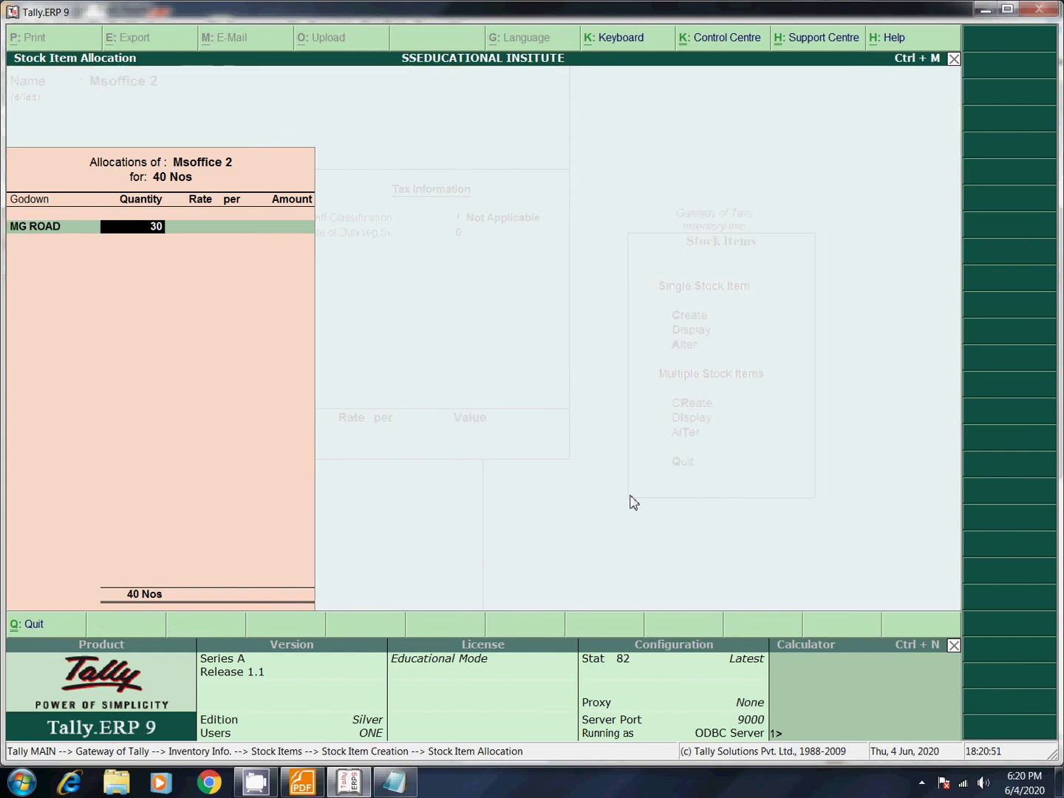
key(Return)
key(alt+Tab)
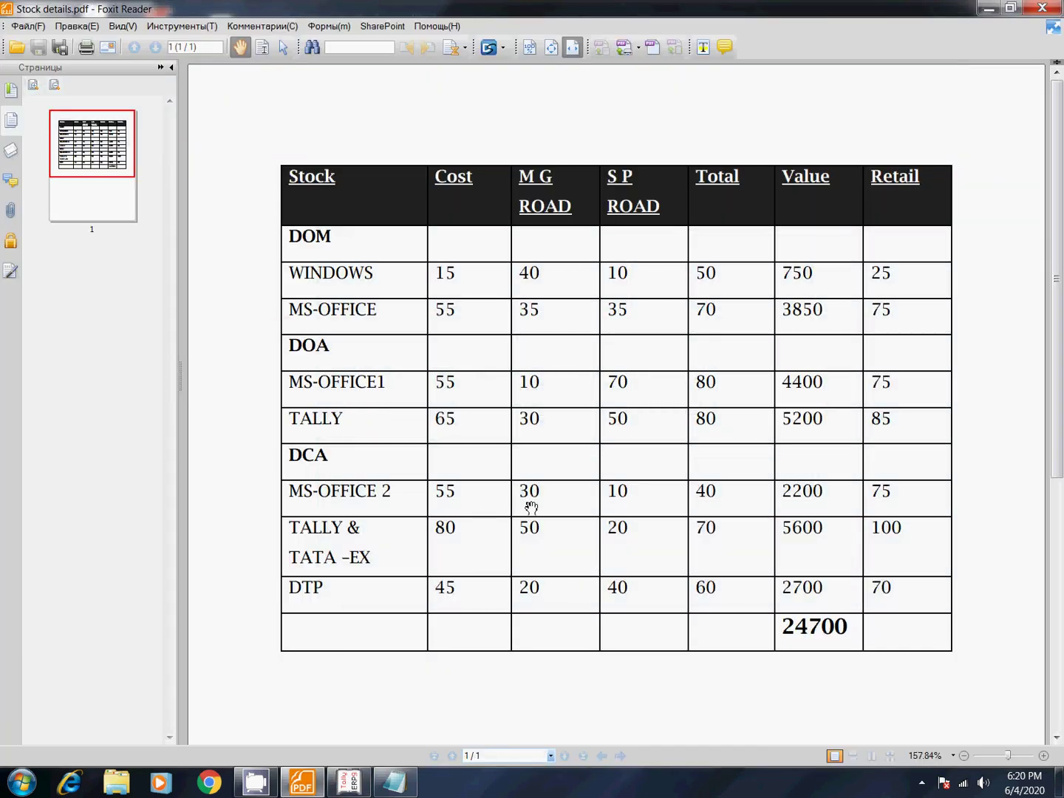
key(alt+Tab)
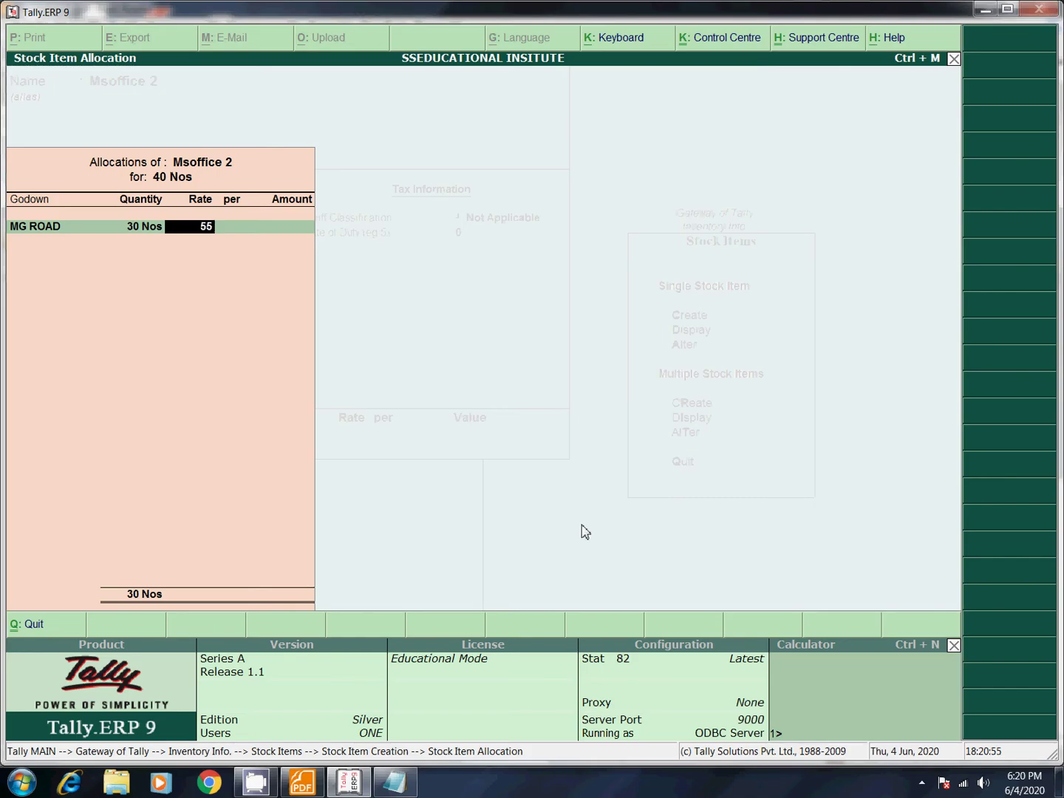
text(55)
key(Return)
key(Return)
key(Return)
- Allocate the remaining 10 Nos of Msoffice 2 to the SP ROAD godown at a rate of 55
key(Down)
key(Return)
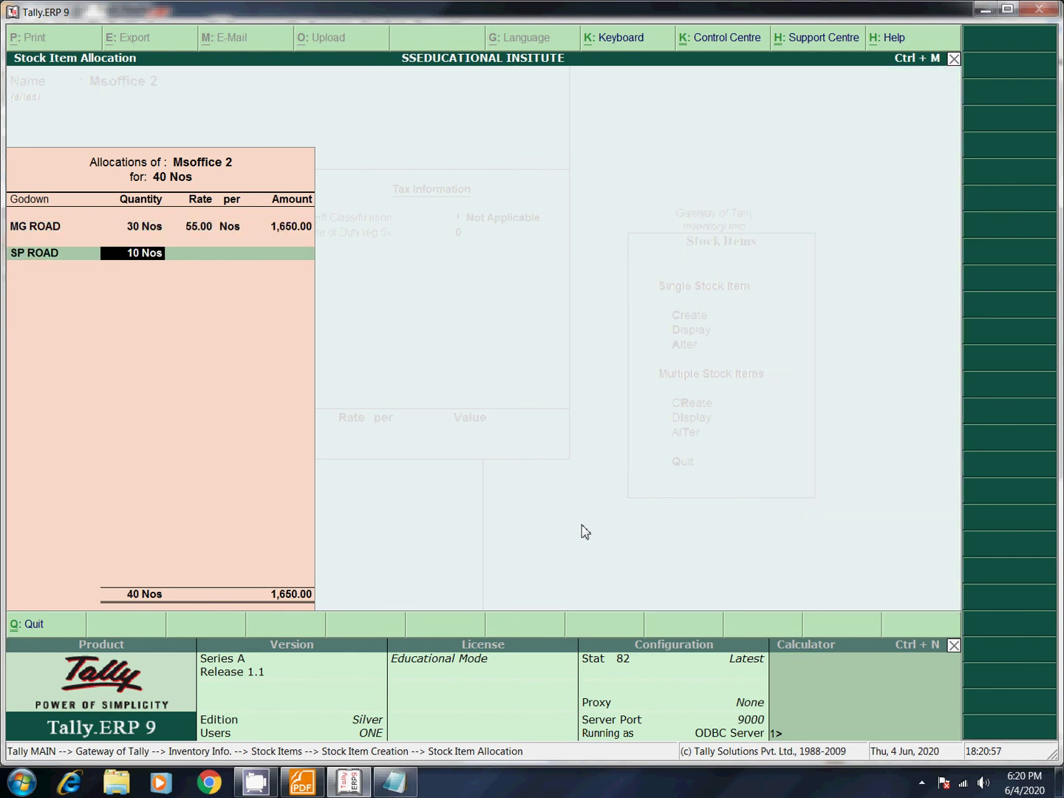
key(Return)
key(Return)
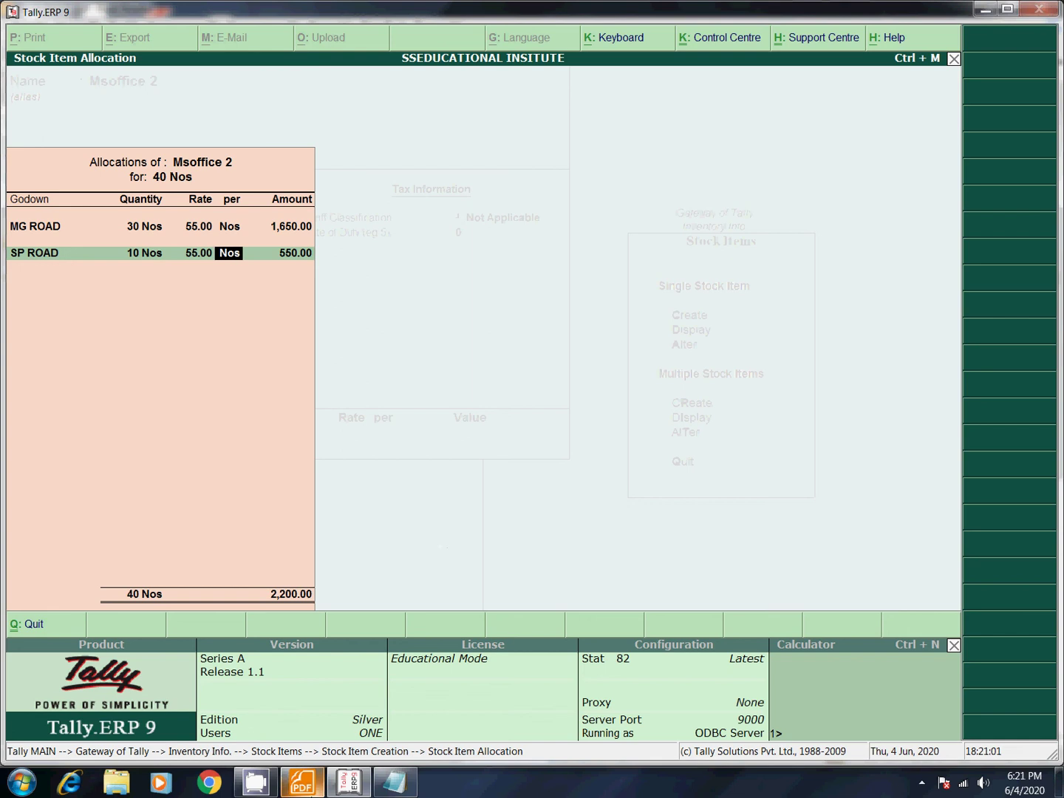
- Check the MS-OFFICE 2 value in Stock details.pdf, and save the Msoffice 2 stock item
click(302, 782)
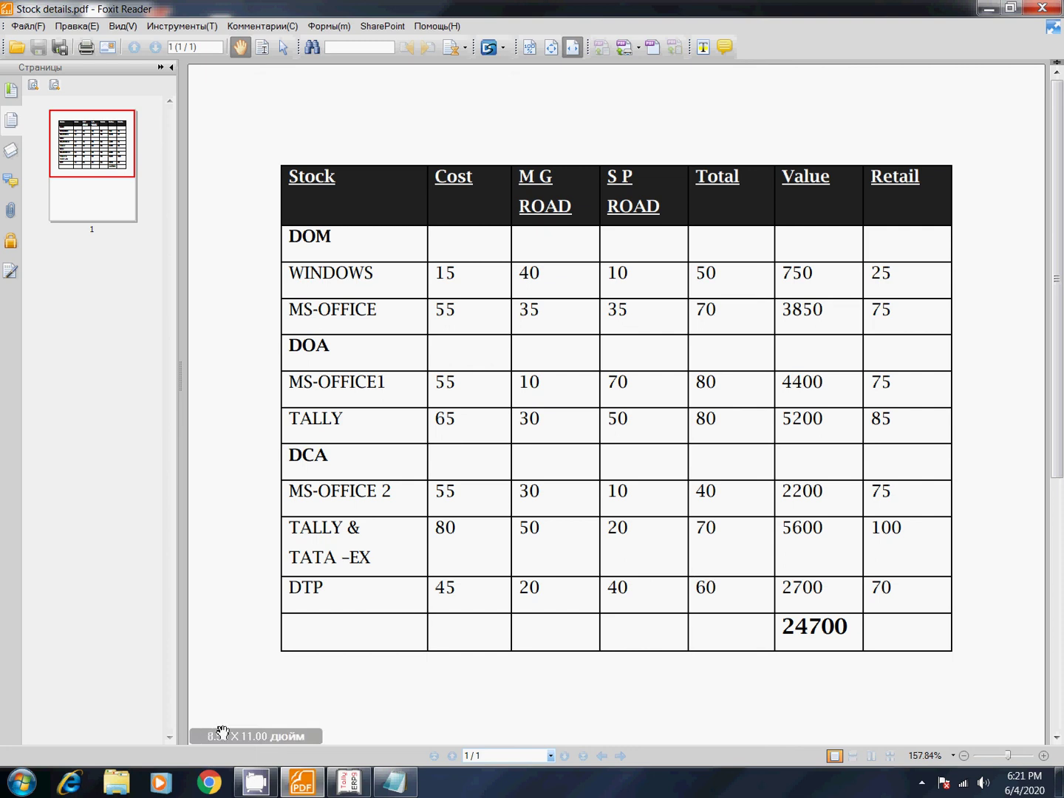
click(359, 787)
key(Return)
key(Return)
key(Return)
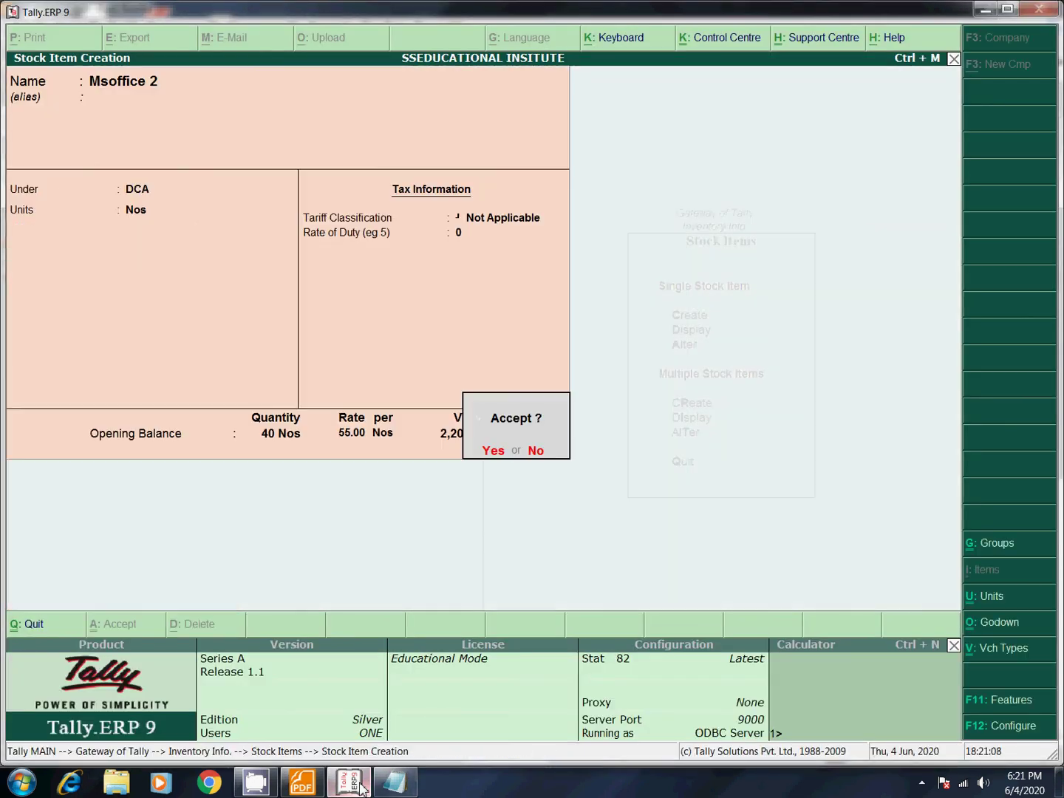
key(Return)
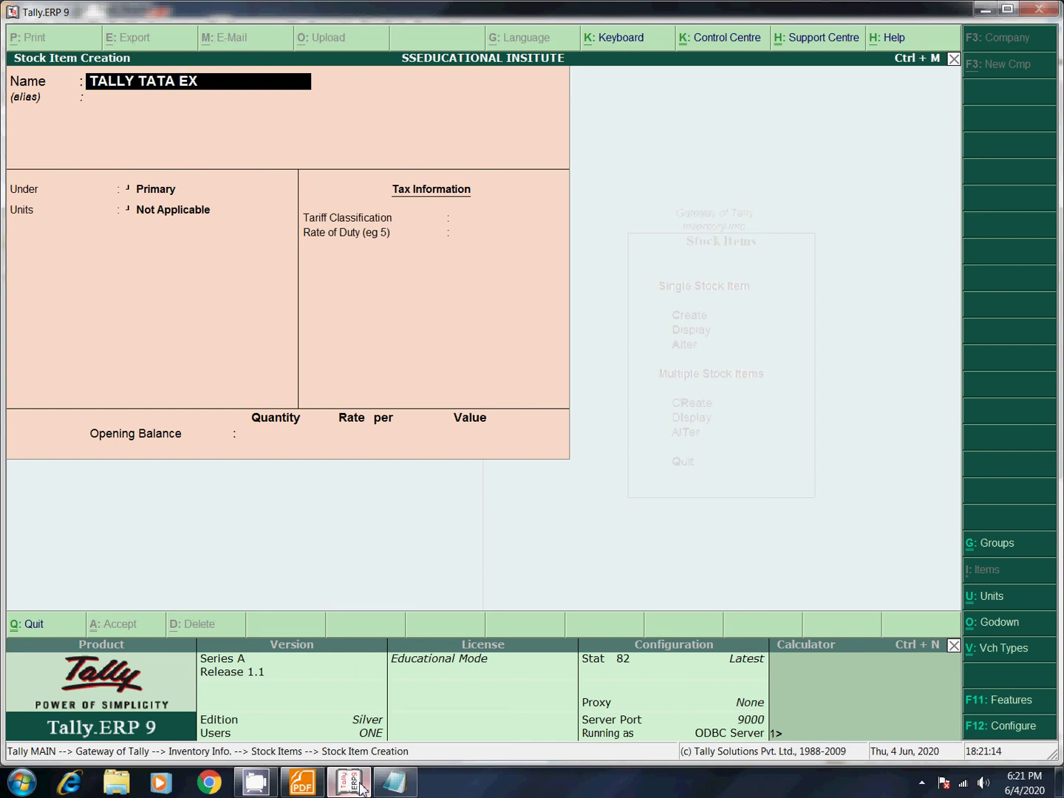
- Name the new stock item TALLY TATA EX with a blank alias, and place it under the DOA group
key(Return)
key(Return)
key(Down)
key(Down)
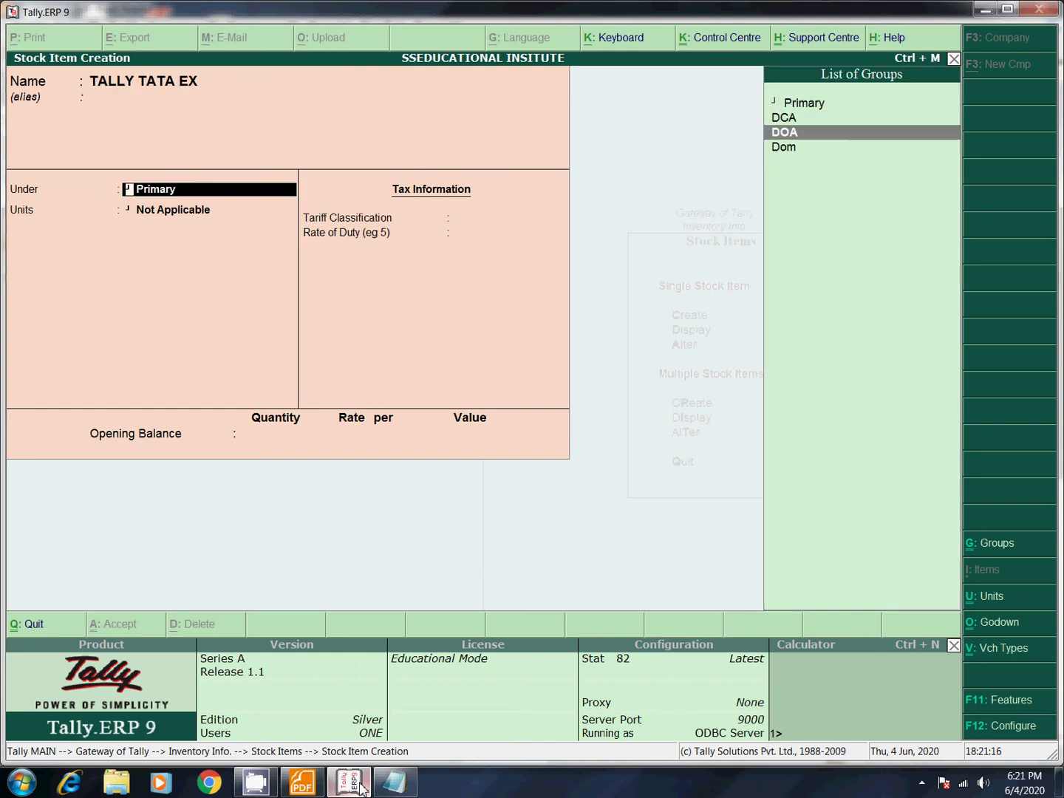
key(Return)
- Change the TALLY TATA EX item's group to DCA, and set its units to Nos with the default tax information
key(Down)
key(Down)
key(Down)
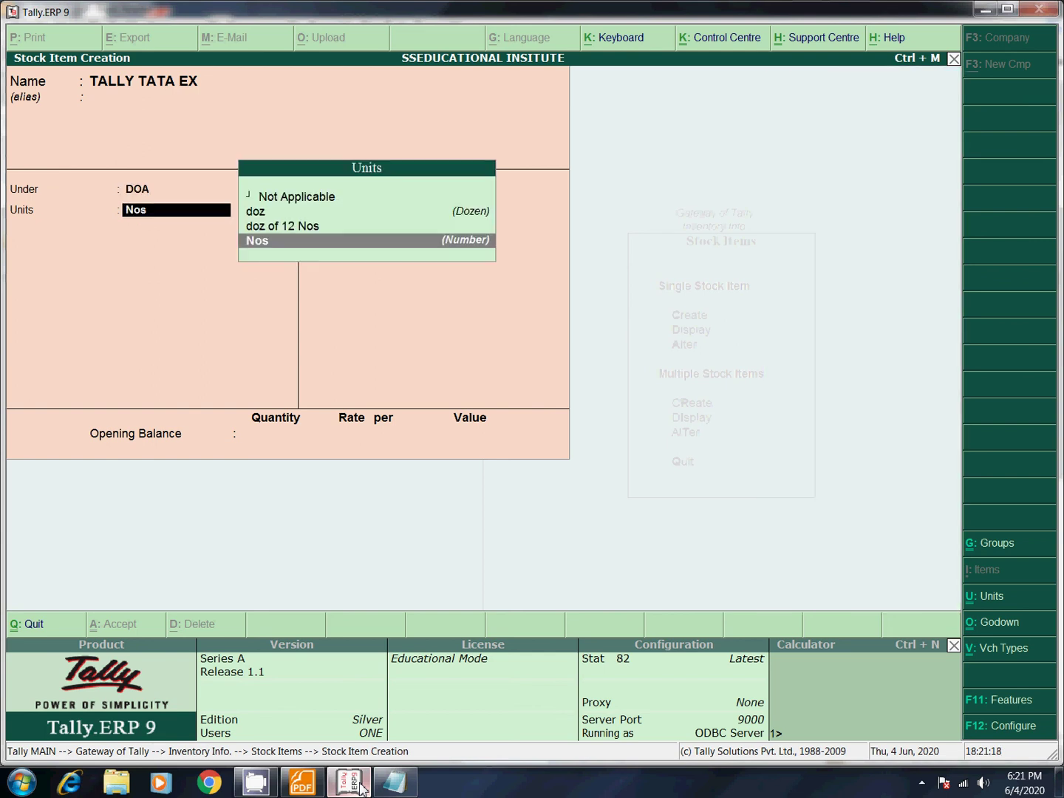
key(BackSpace)
key(Up)
key(Return)
key(Return)
key(Return)
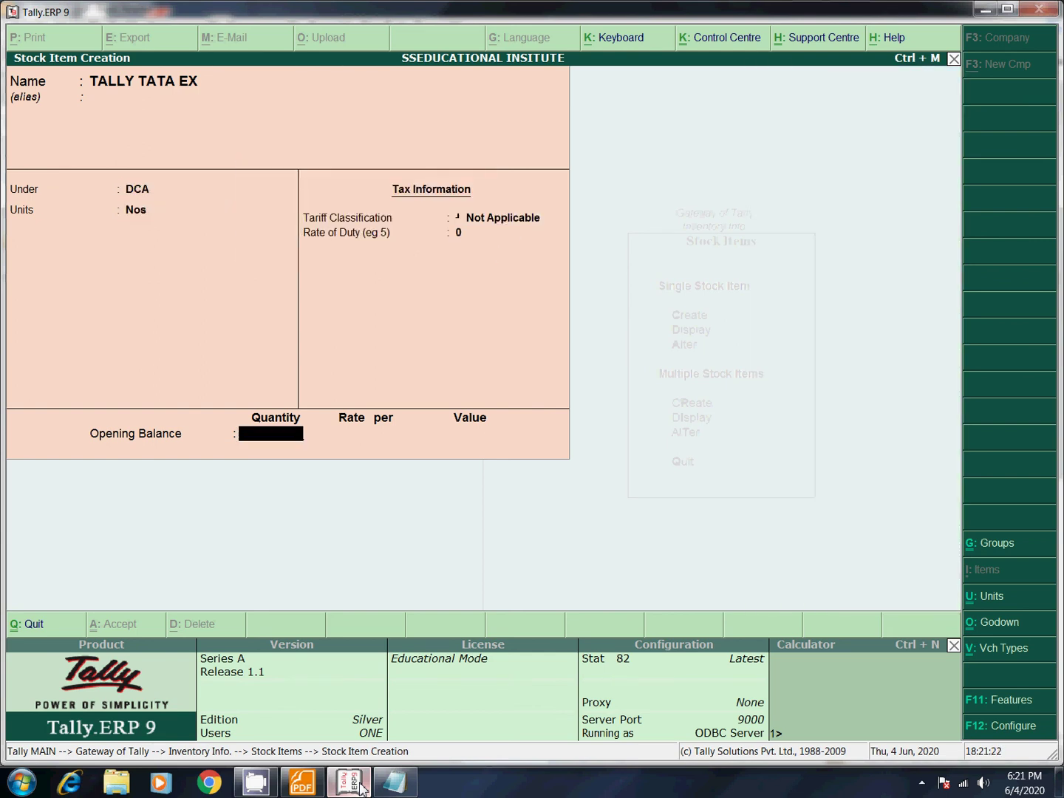
- Look up the TALLY & TATA-EX total in Stock details.pdf, and set the item's opening balance quantity to 70 Nos
key(alt+Tab)
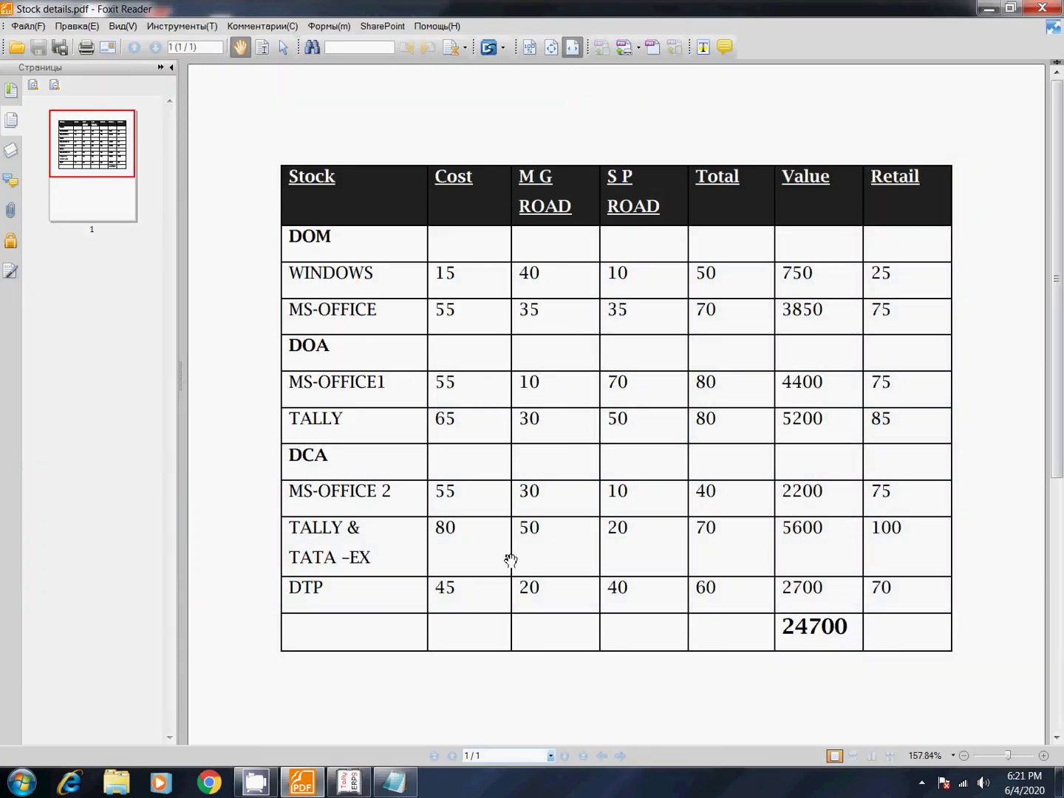
key(alt+Tab)
text(7)
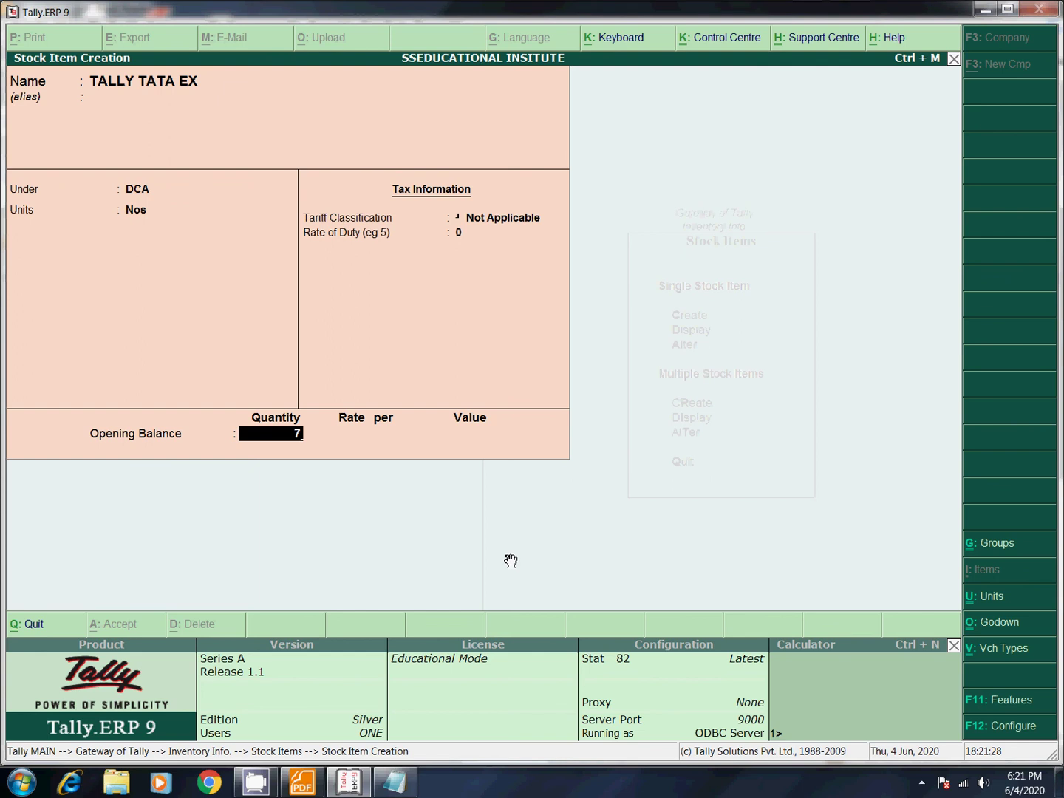
text(0)
key(Return)
- Allocate 50 Nos of TALLY TATA EX to the MG ROAD godown at the rate of 80 given in Stock details.pdf
key(Return)
key(alt+Tab)
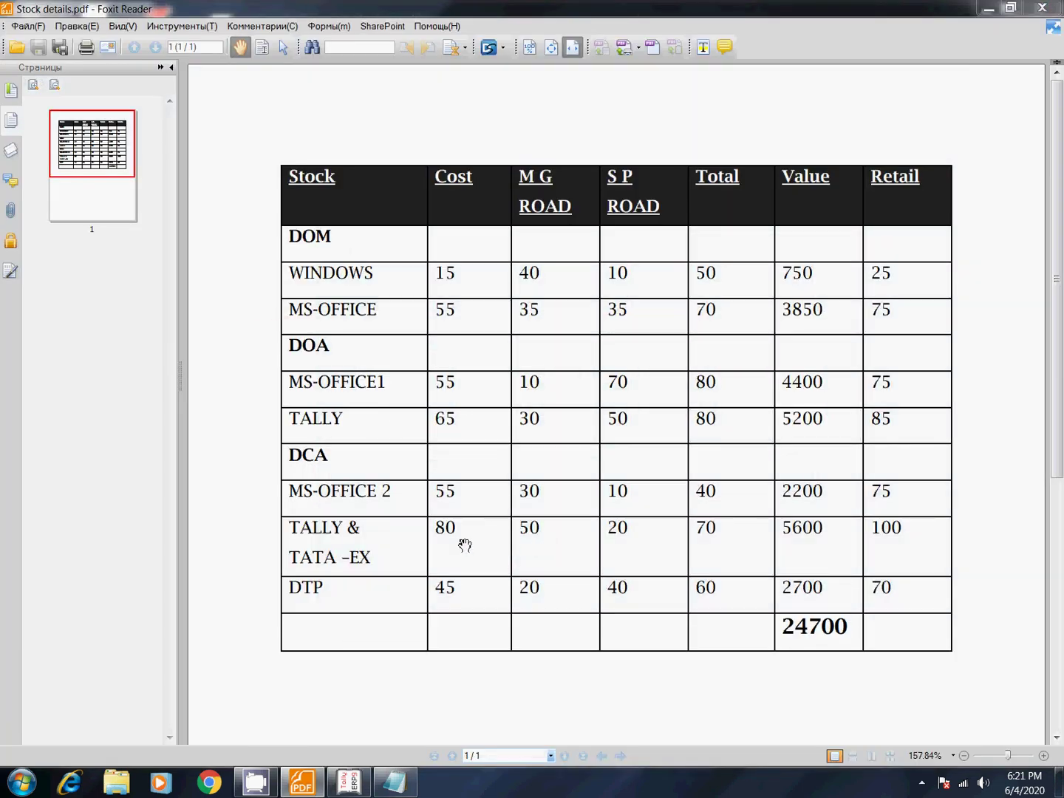
key(alt+Tab)
text(50)
key(Return)
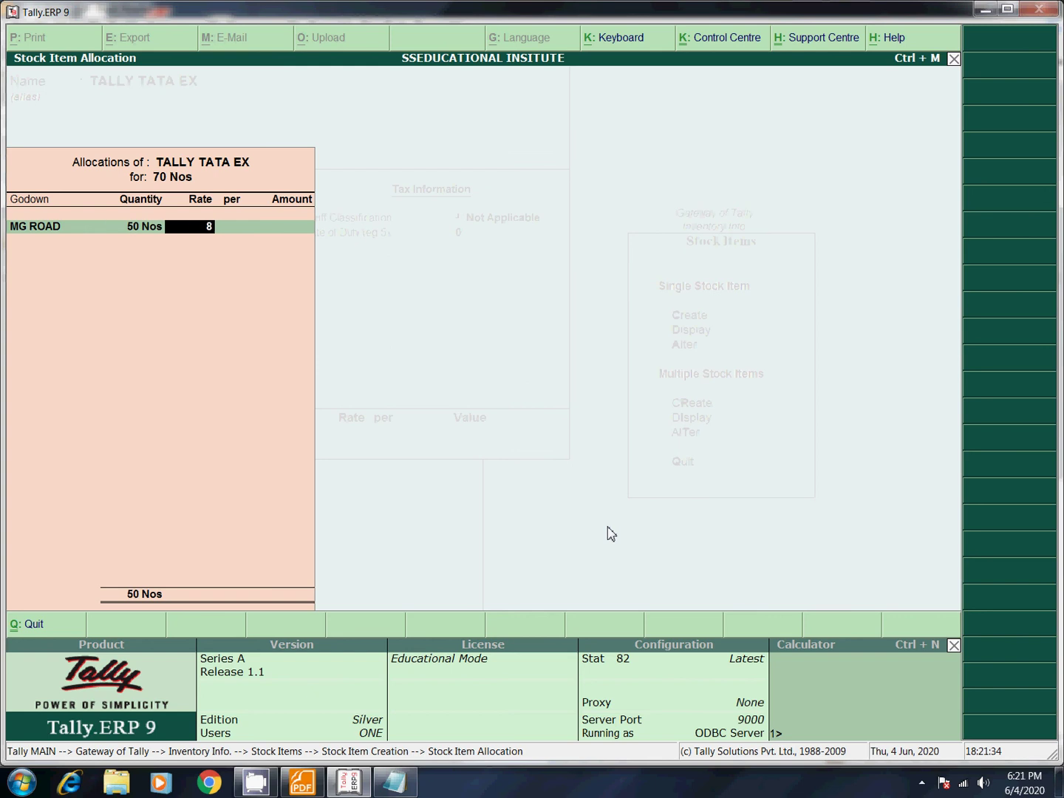
text(80)
key(Return)
key(Return)
key(Return)
- Allocate the remaining 20 Nos of TALLY TATA EX to the SP ROAD godown at a rate of 80
key(Down)
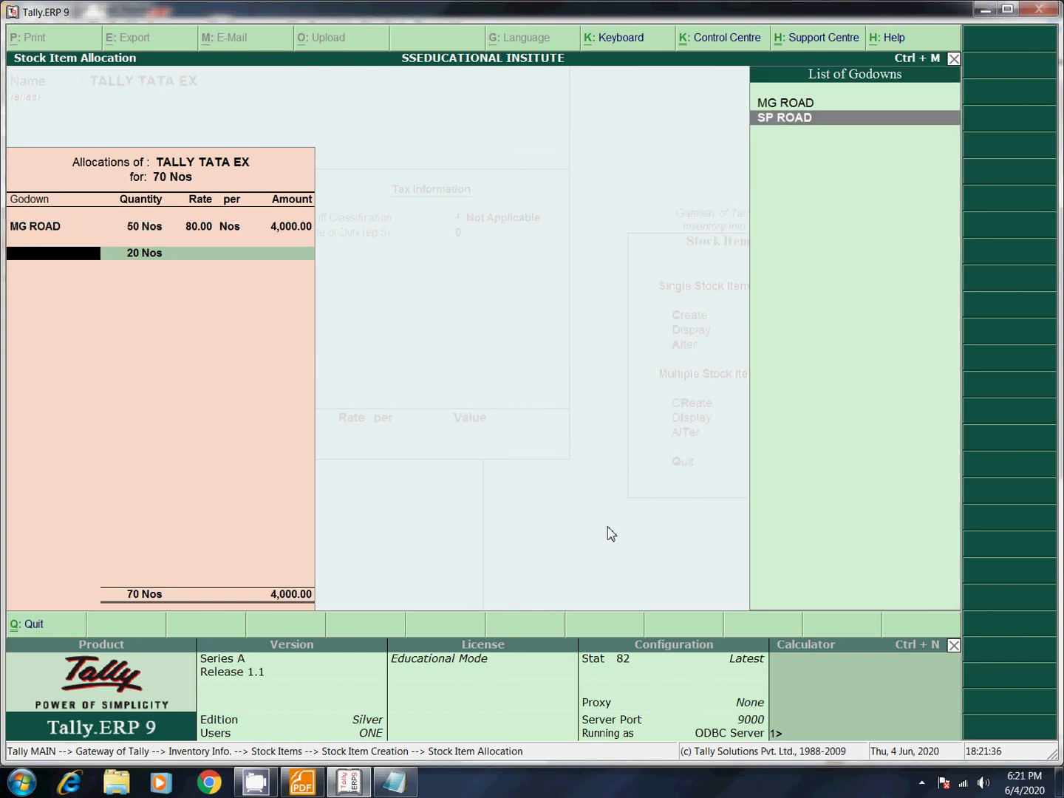
key(Return)
key(Return)
text(80)
key(Return)
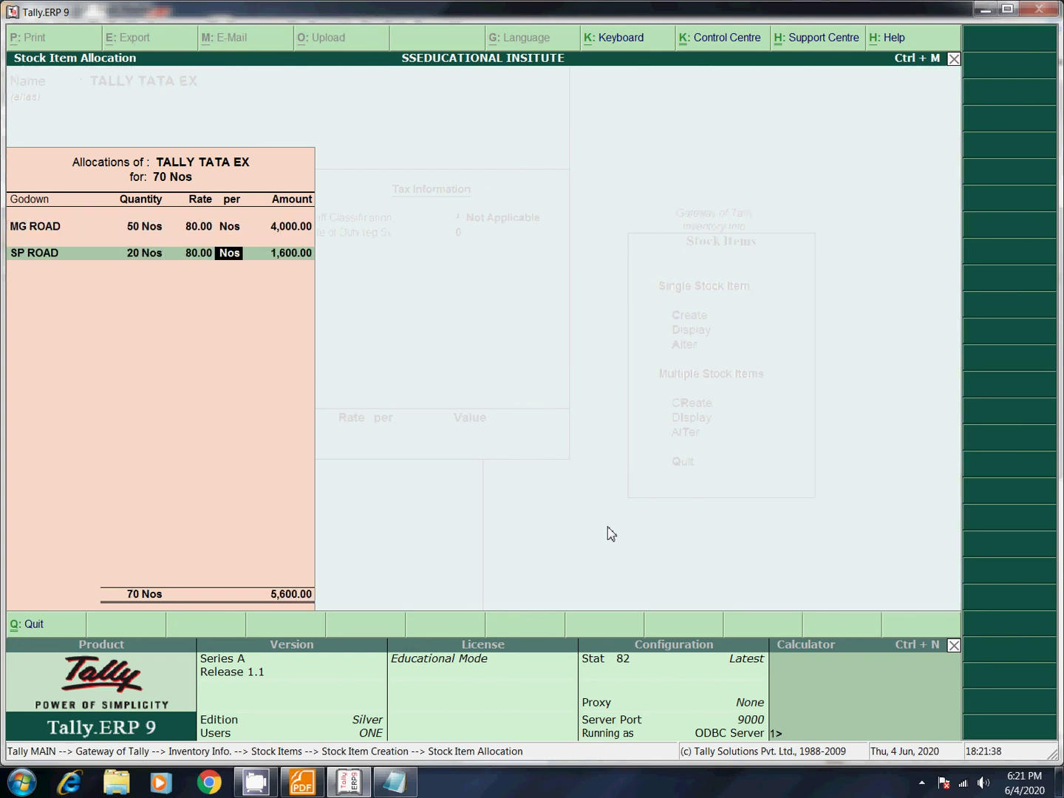
- Check the TALLY & TATA-EX value in Stock details.pdf, and save the TALLY TATA EX stock item
key(alt+Tab)
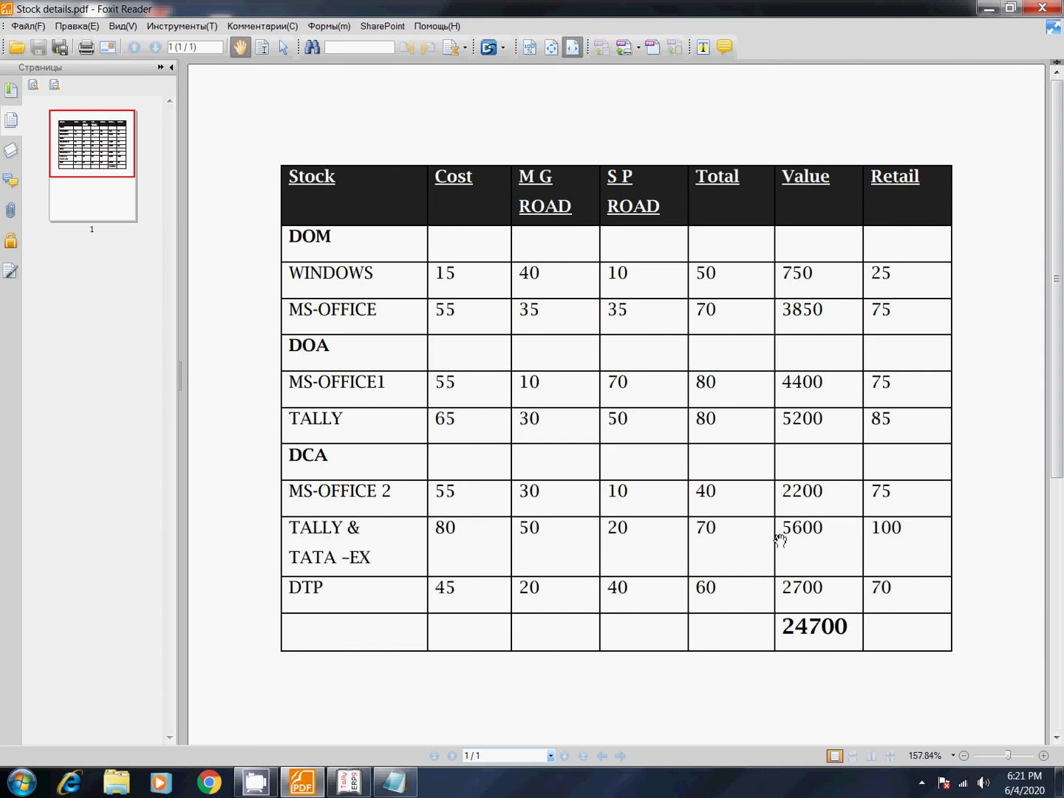
key(alt+Tab)
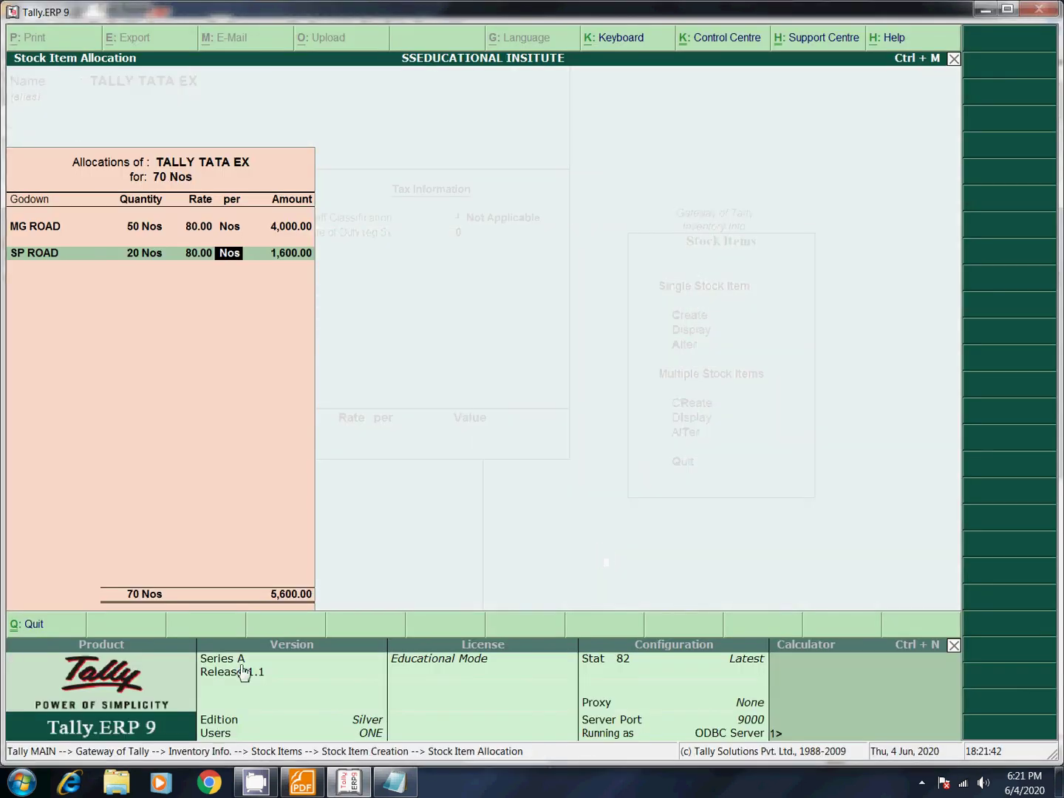
key(Return)
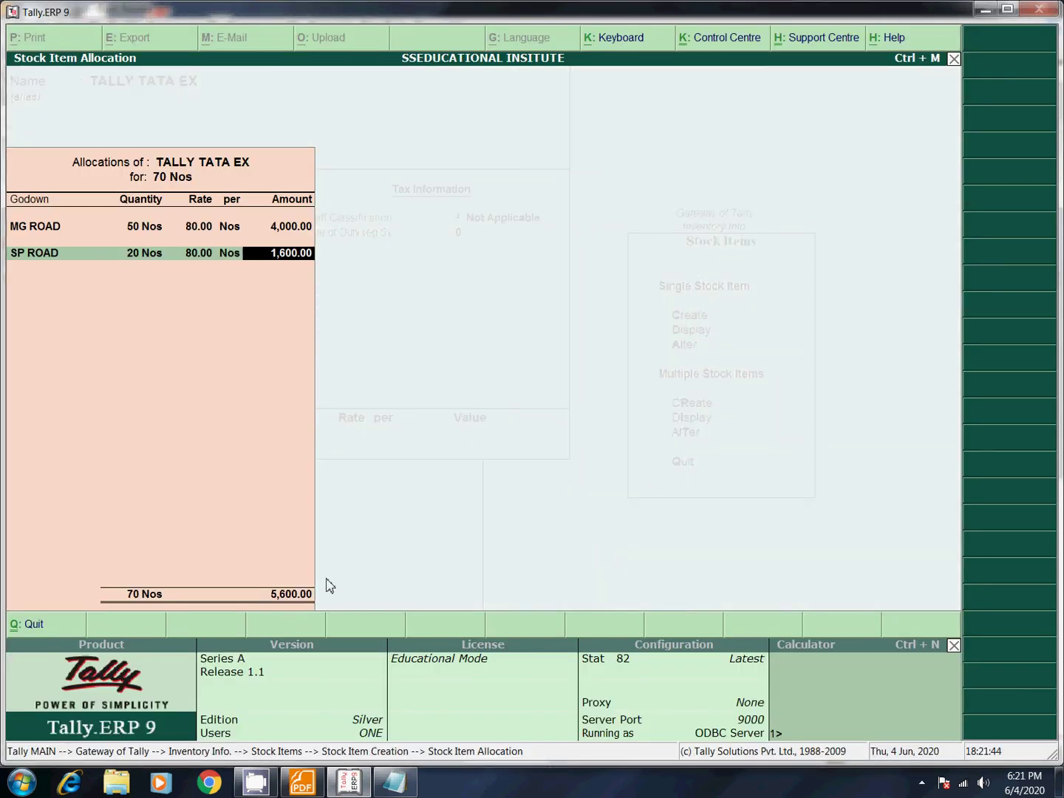
key(Return)
key(Return)
key(Return)
- Look up the DTP row in Stock details.pdf, and start a stock item named DTP under the DCA group with Nos as unit
key(alt+Tab)
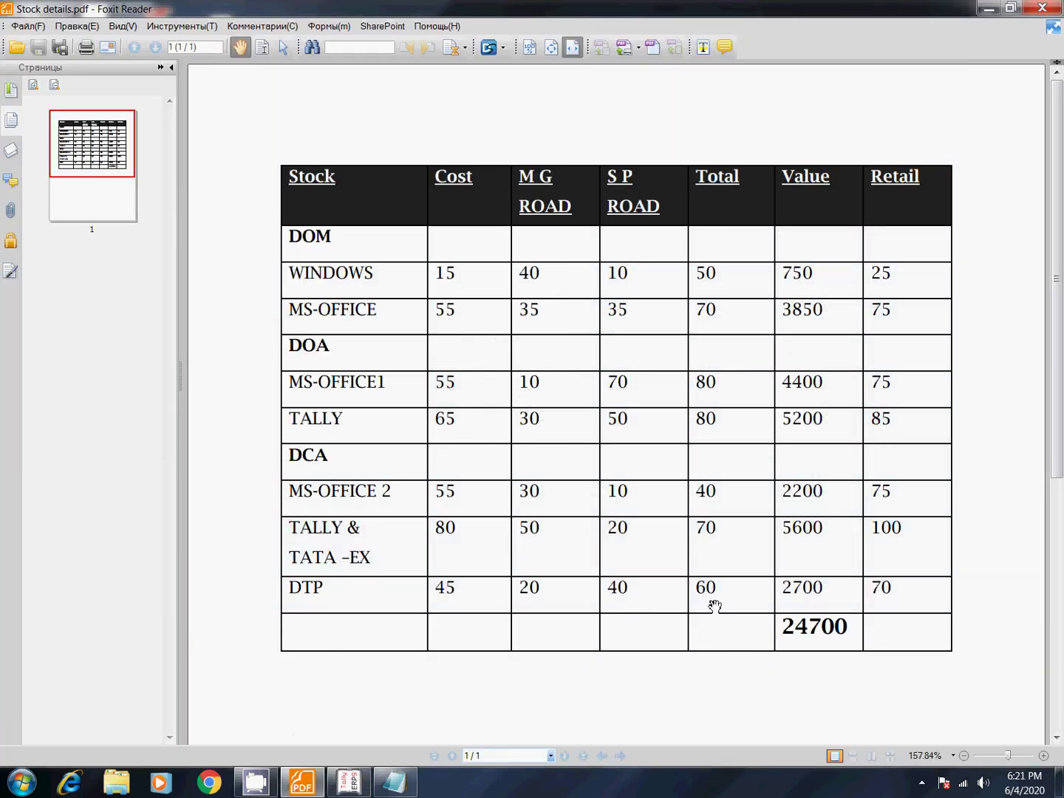
key(alt+Tab)
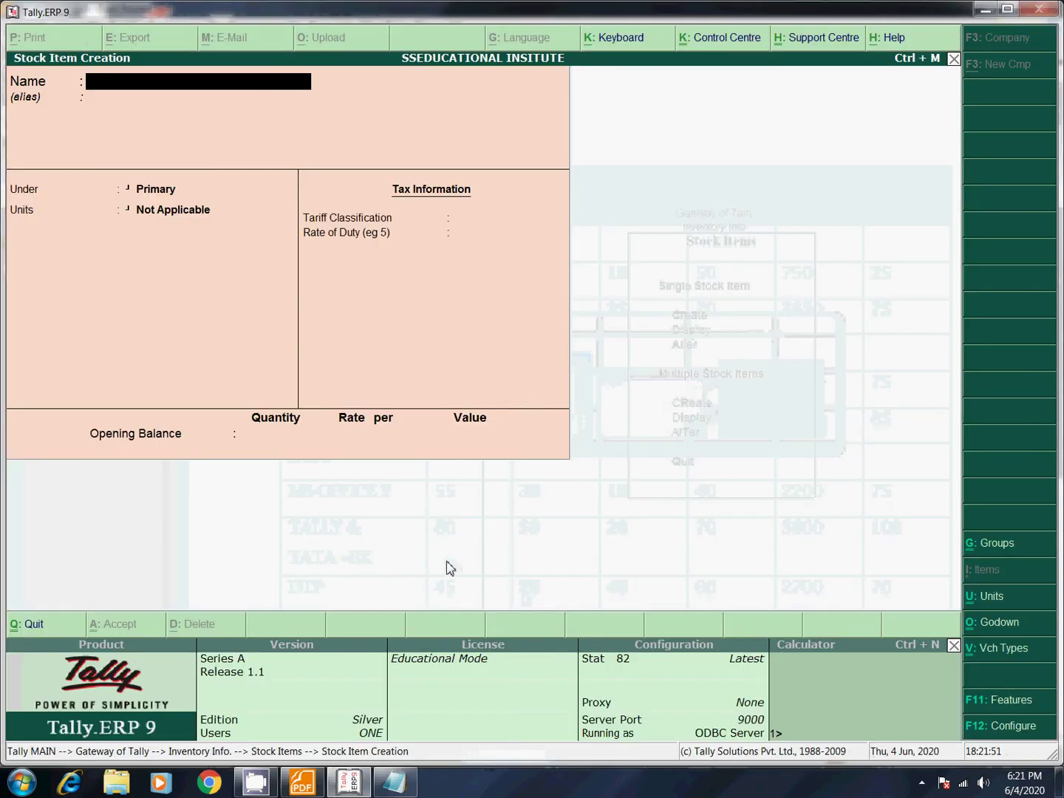
key(Return)
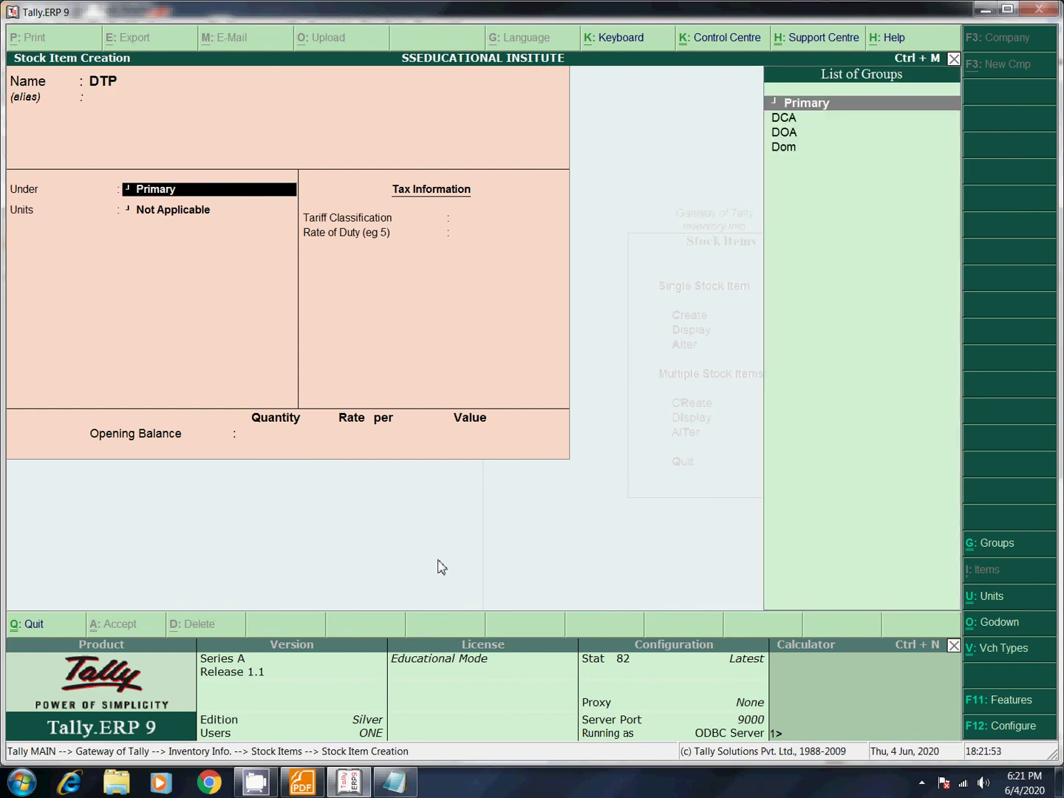
key(Down)
key(Return)
key(Down)
key(Down)
key(Down)
key(Return)
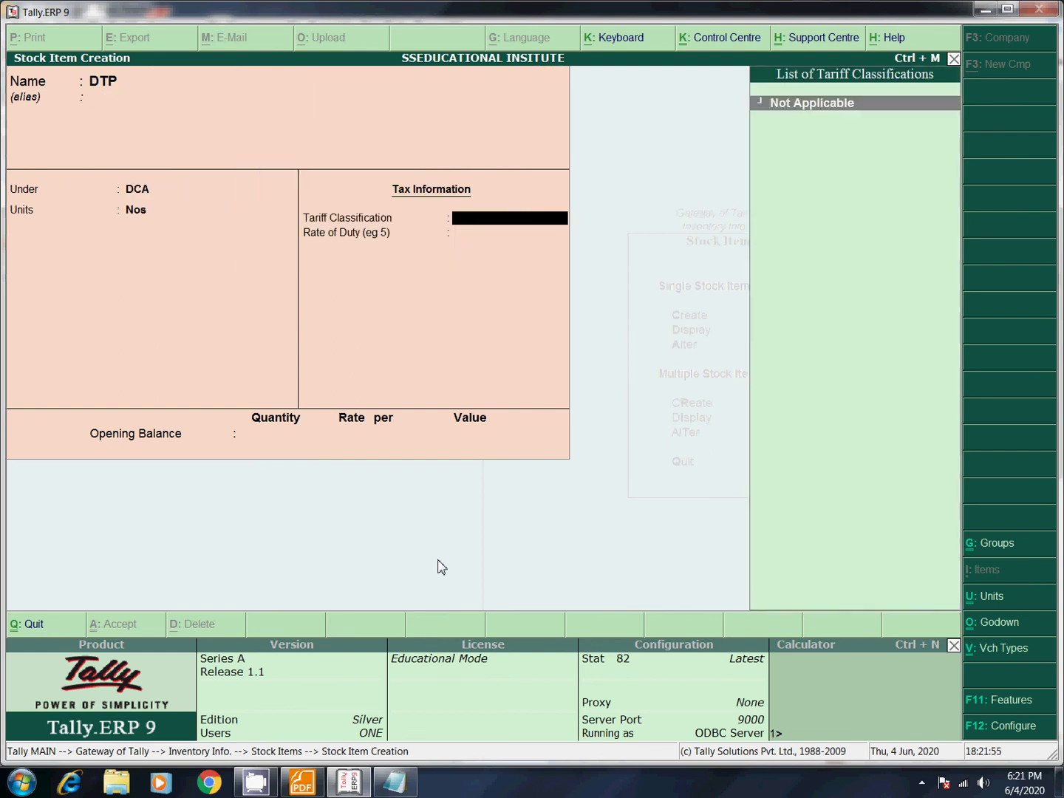
- Keep DTP's tariff classification as Not Applicable, and set its opening balance quantity to 60 Nos
key(Return)
key(Return)
key(Return)
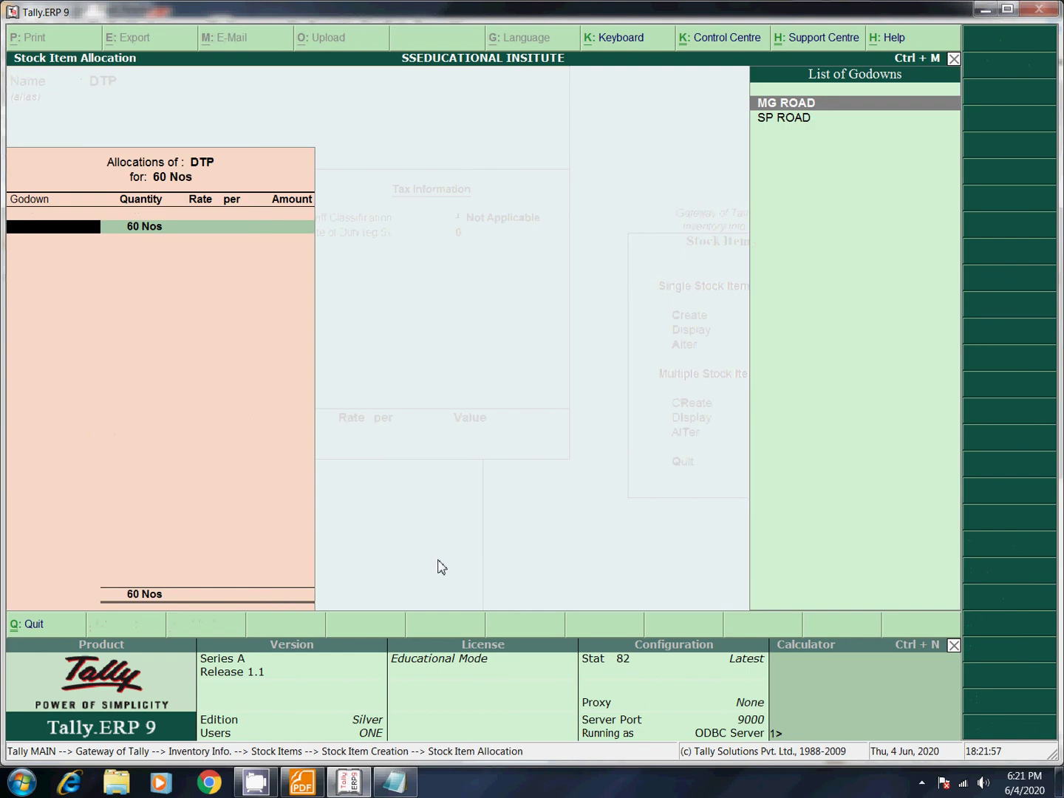
- Allocate 20 Nos of DTP to the MG ROAD godown at the rate of 45 given in Stock details.pdf
key(Return)
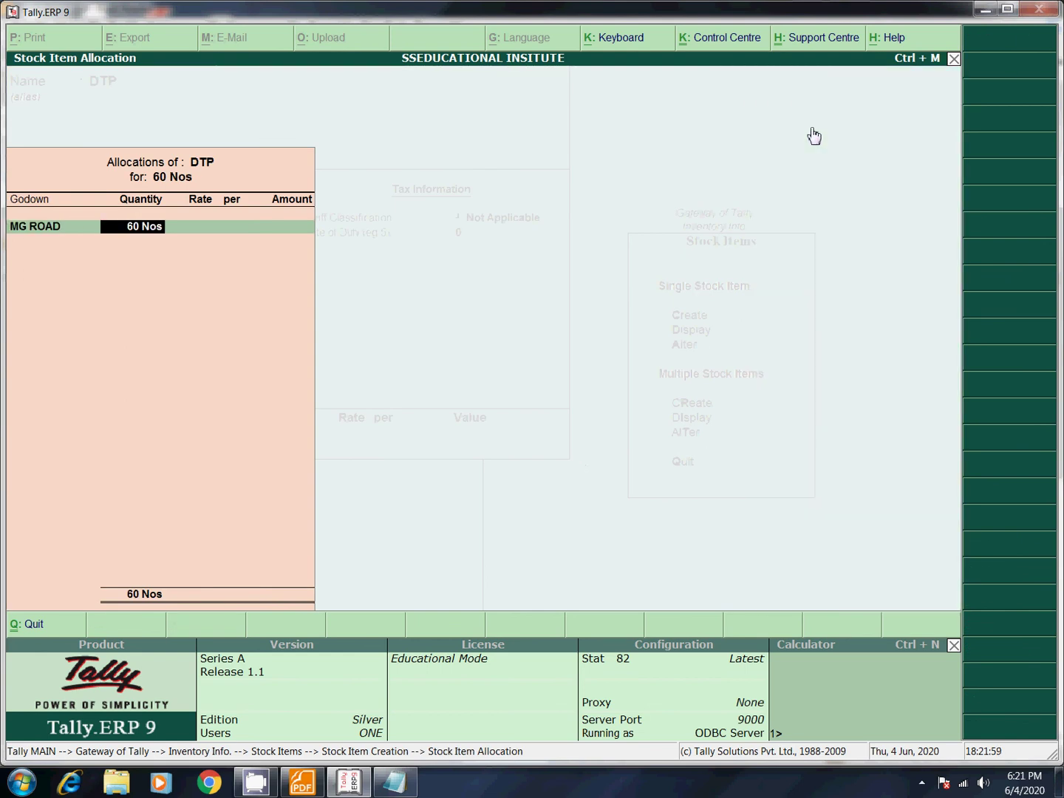
key(alt+Tab)
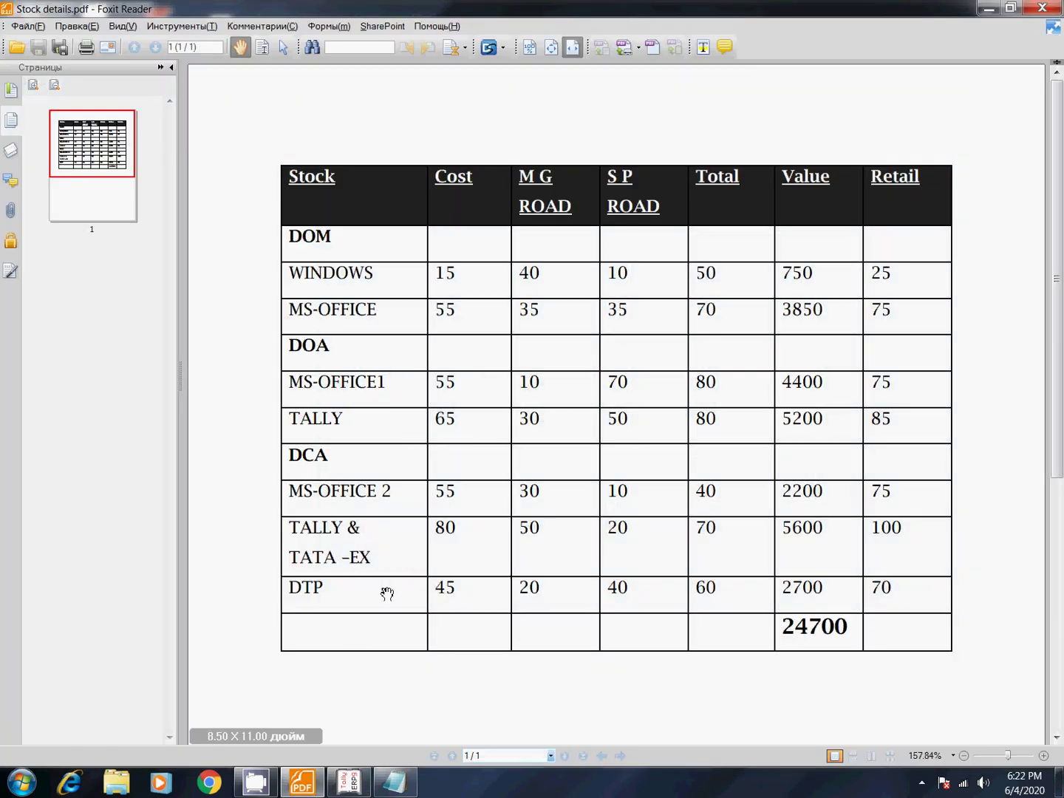
key(alt+Tab)
text(20)
key(Return)
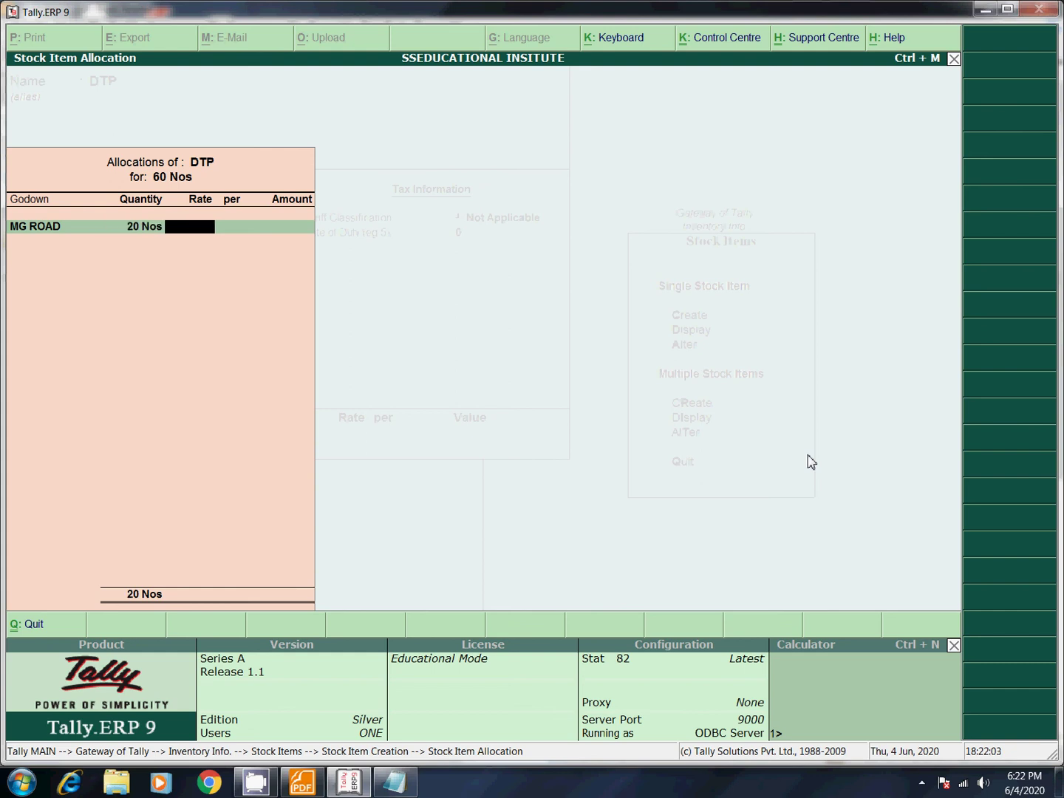
key(Return)
key(Return)
key(Return)
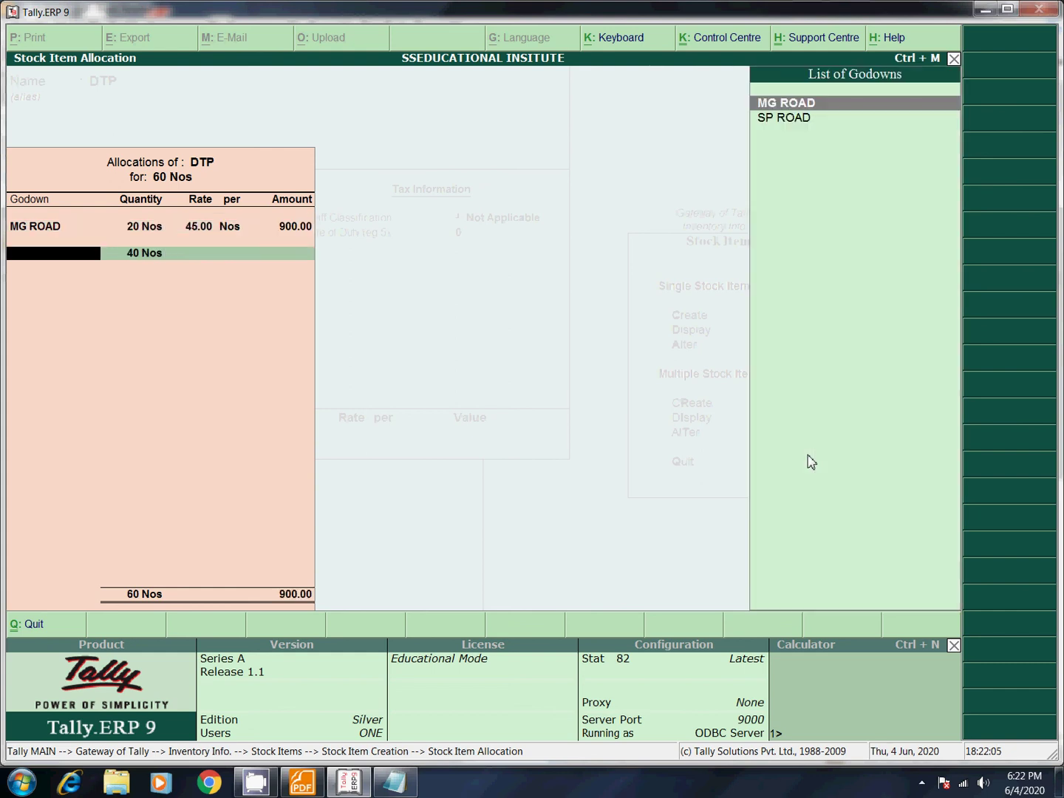
- Allocate the remaining 40 Nos of DTP to the SP ROAD godown at a rate of 45
key(Down)
key(Return)
key(Return)
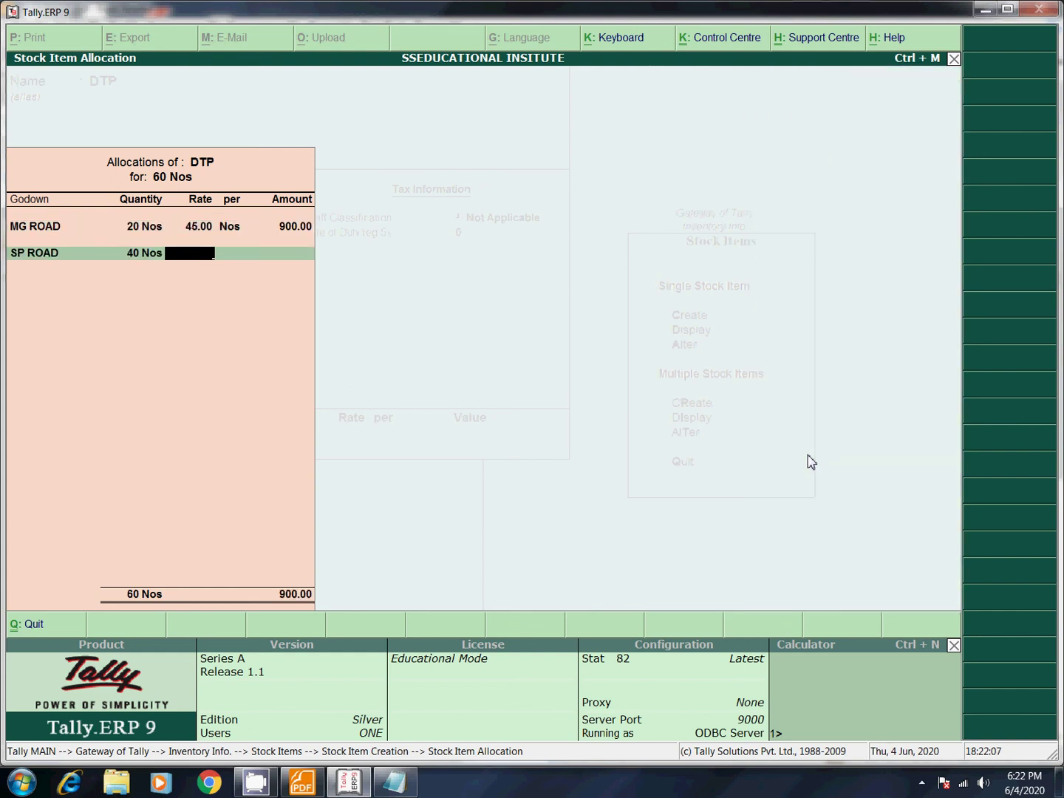
key(Return)
key(Return)
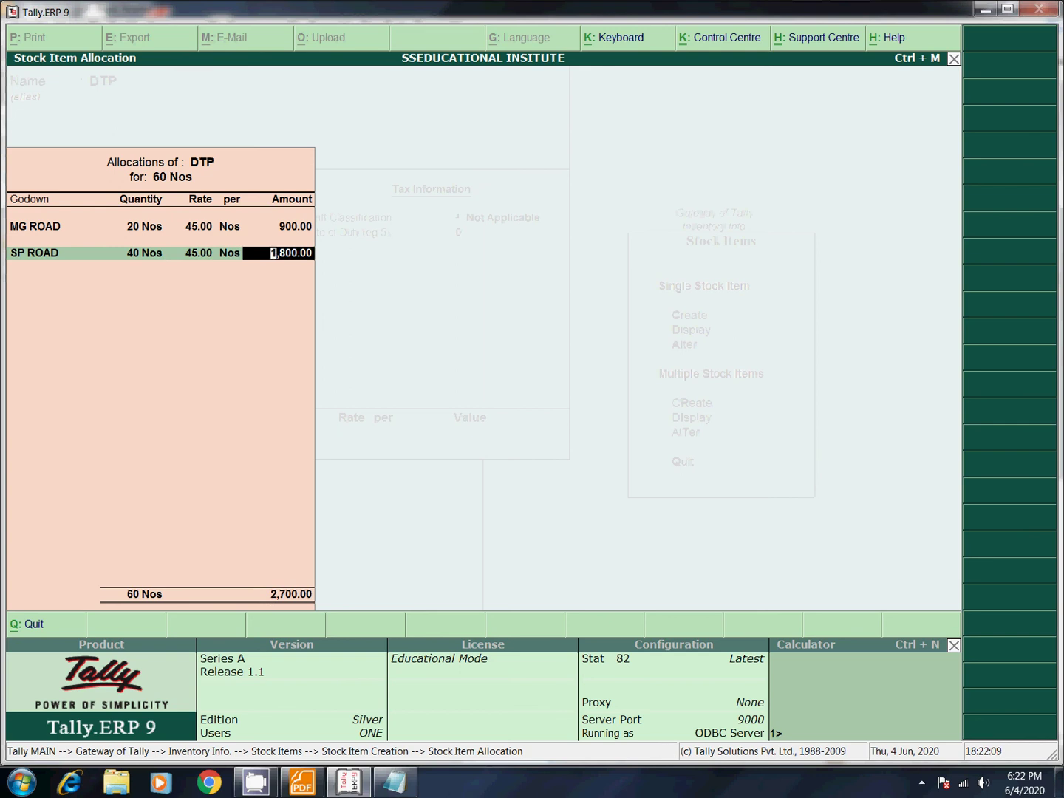
- Check the DTP value in Stock details.pdf, and save the DTP stock item
click(303, 782)
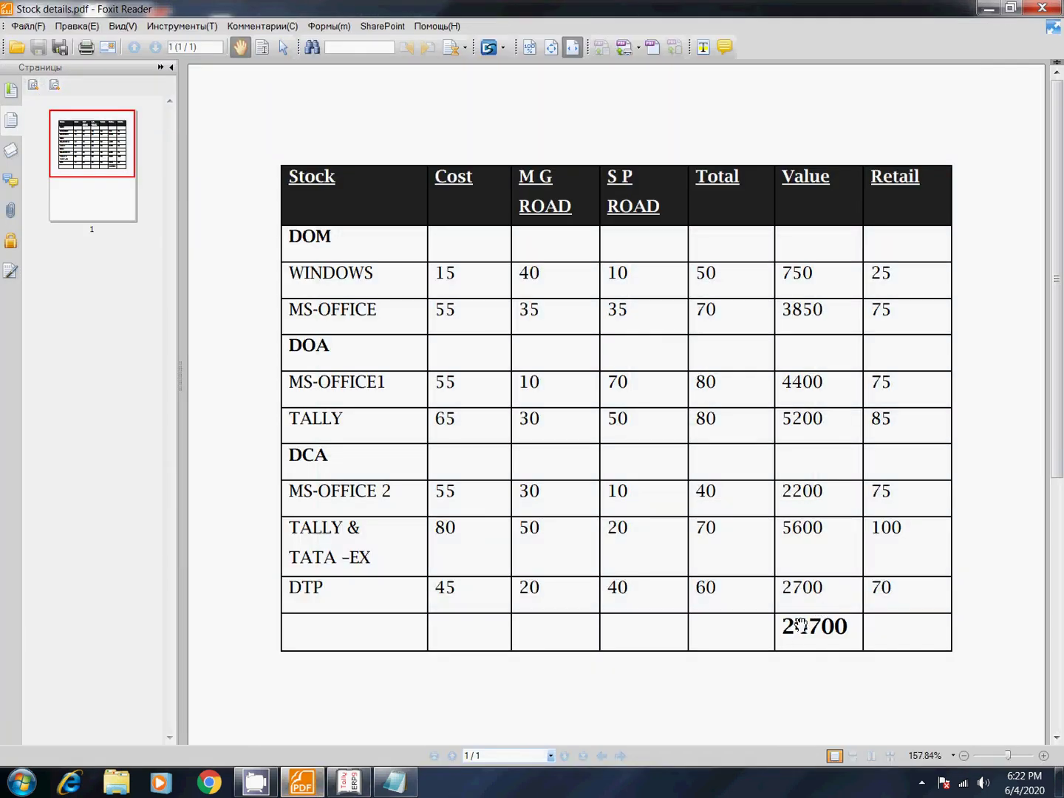
click(358, 786)
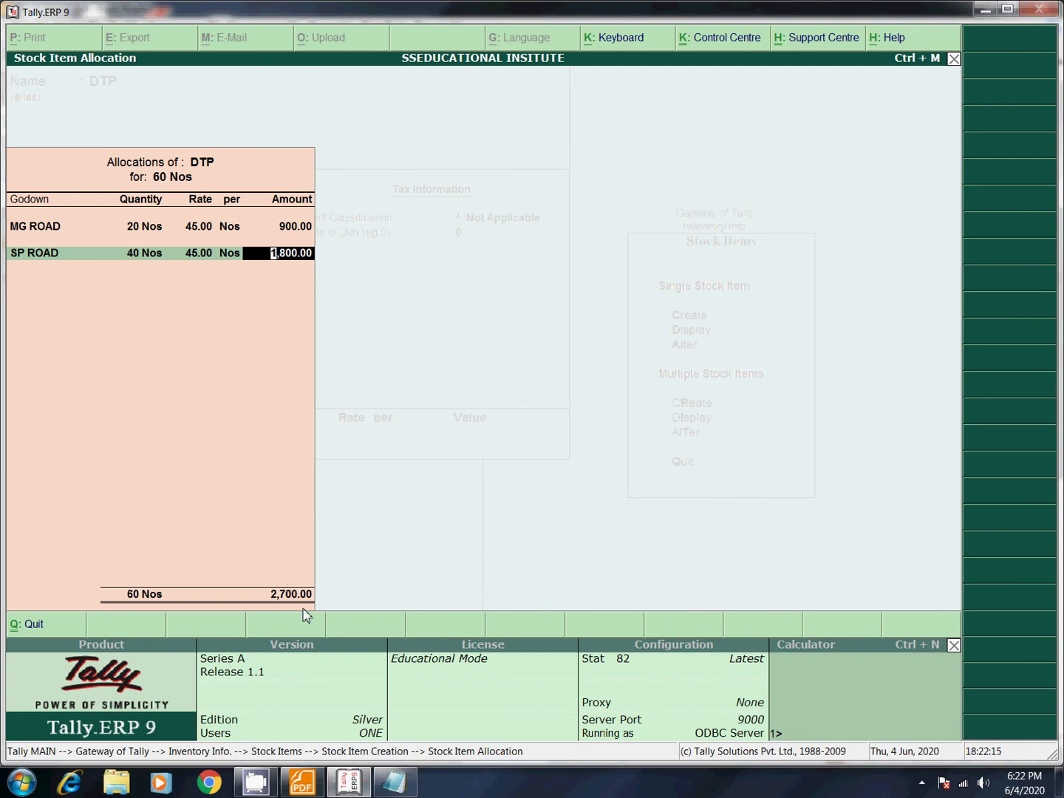
key(Return)
key(Return)
key(Return)
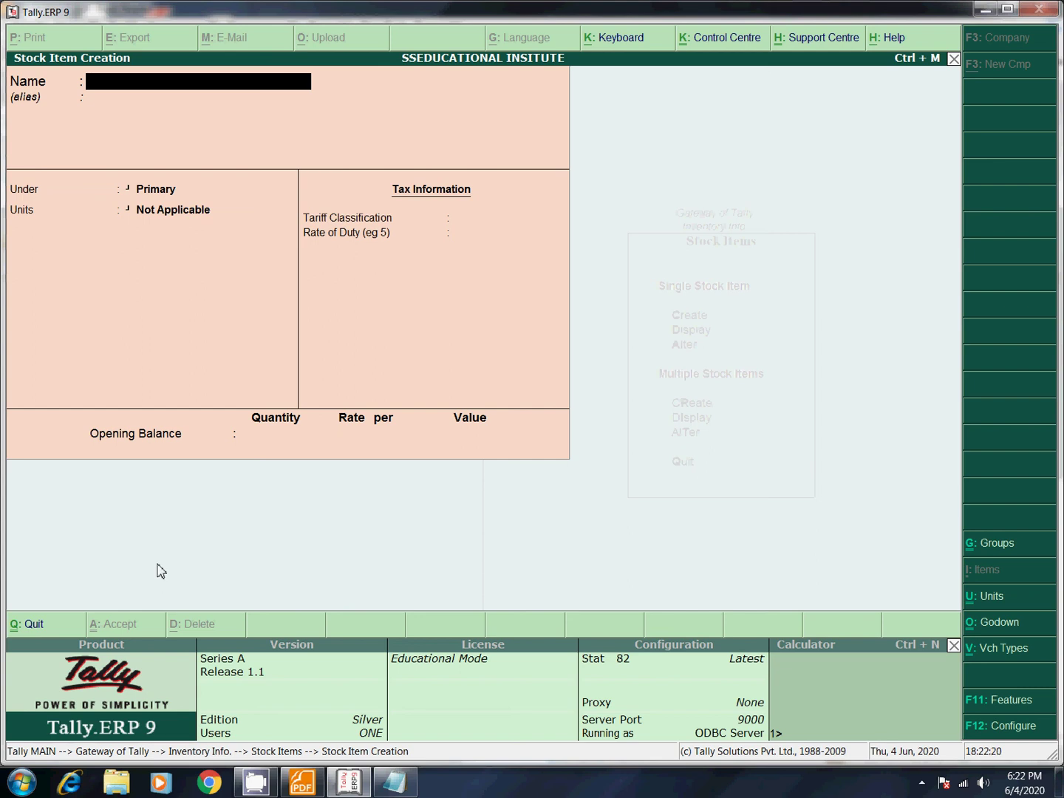
- Leave stock item creation, return to the Gateway of Tally and open the Stock Summary report
key(Escape)
key(Return)
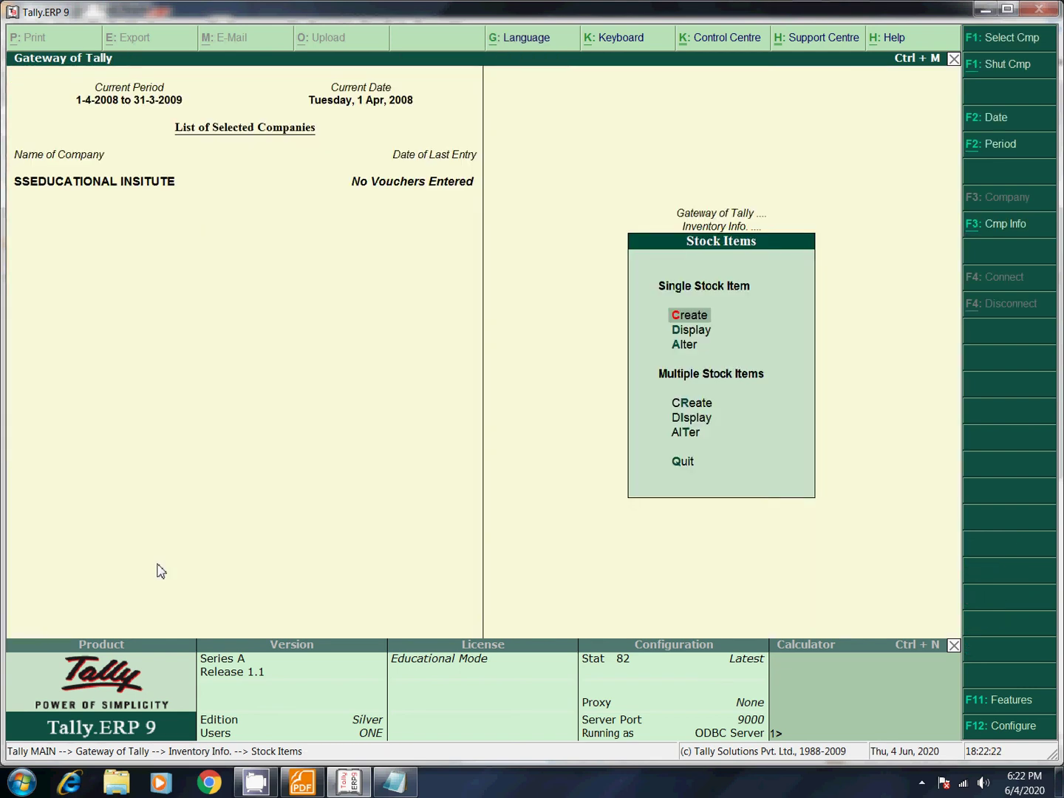
key(Escape)
key(Escape)
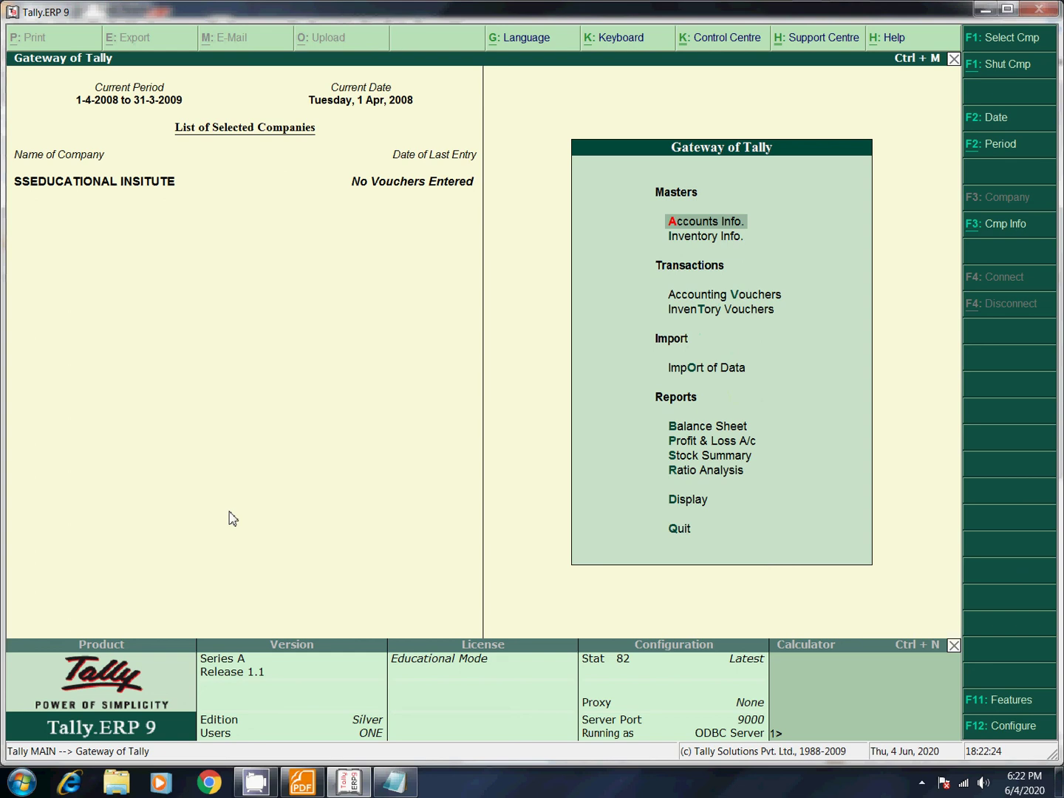
click(711, 456)
click(714, 460)
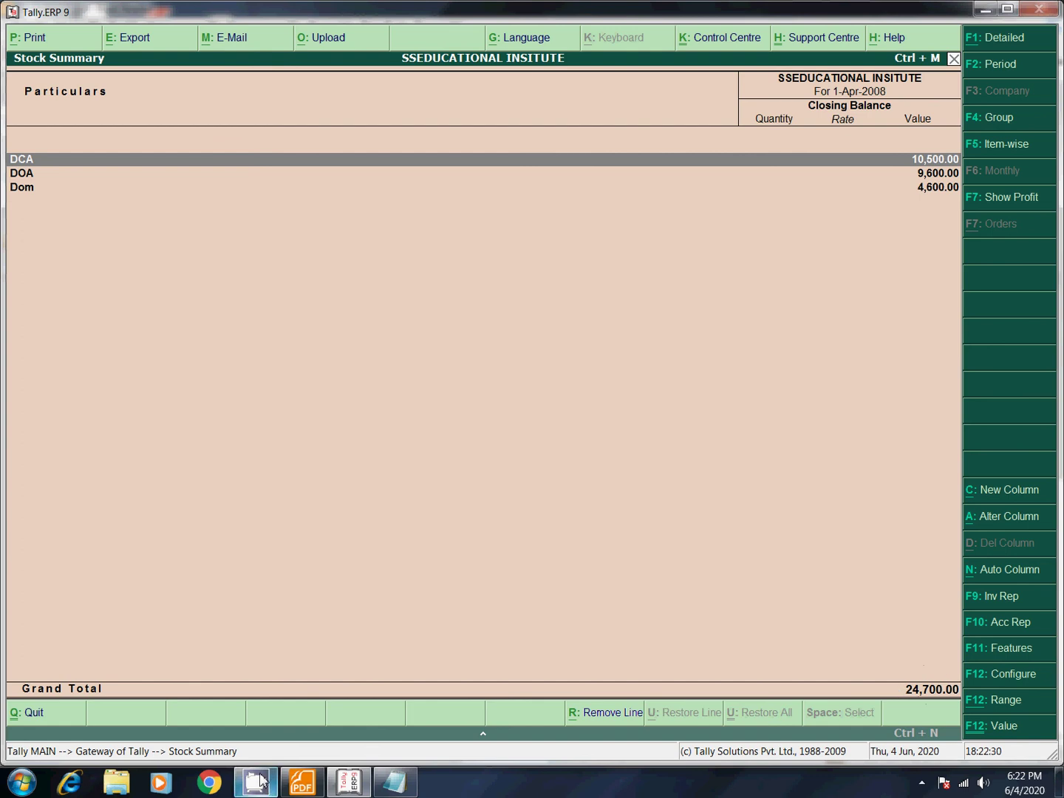
- Compare the Stock Summary grand total with the total value in Stock details.pdf, and show the report in detailed form
click(303, 786)
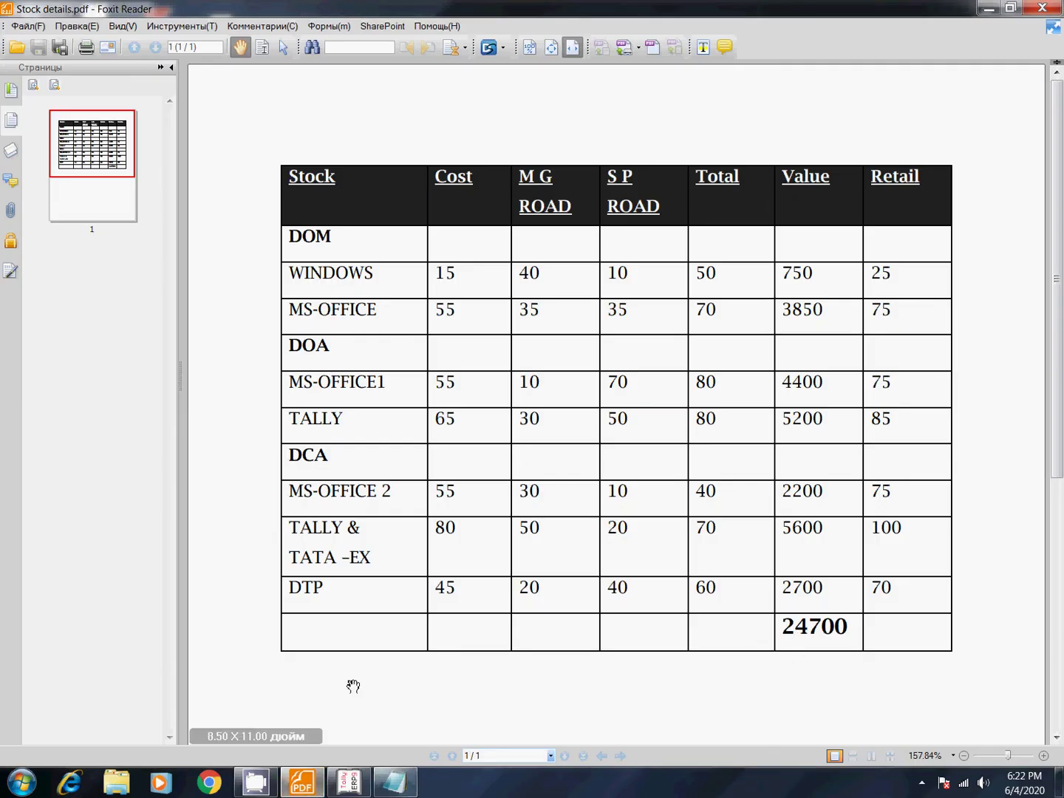
click(354, 785)
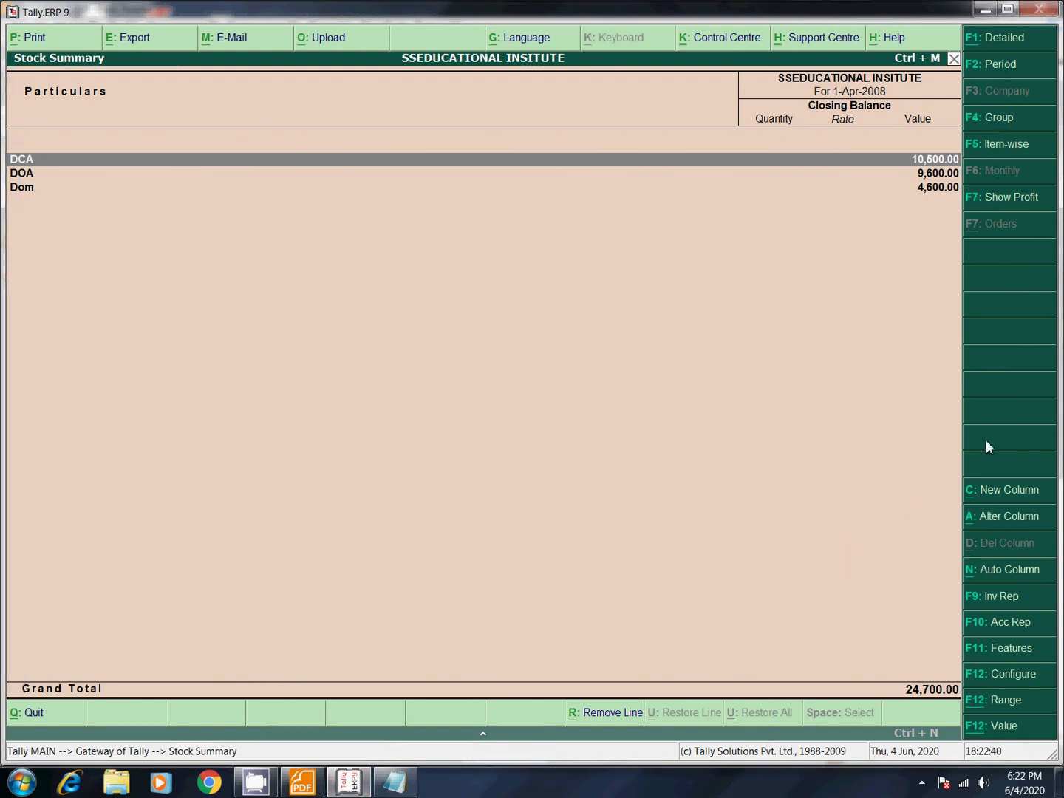
click(982, 47)
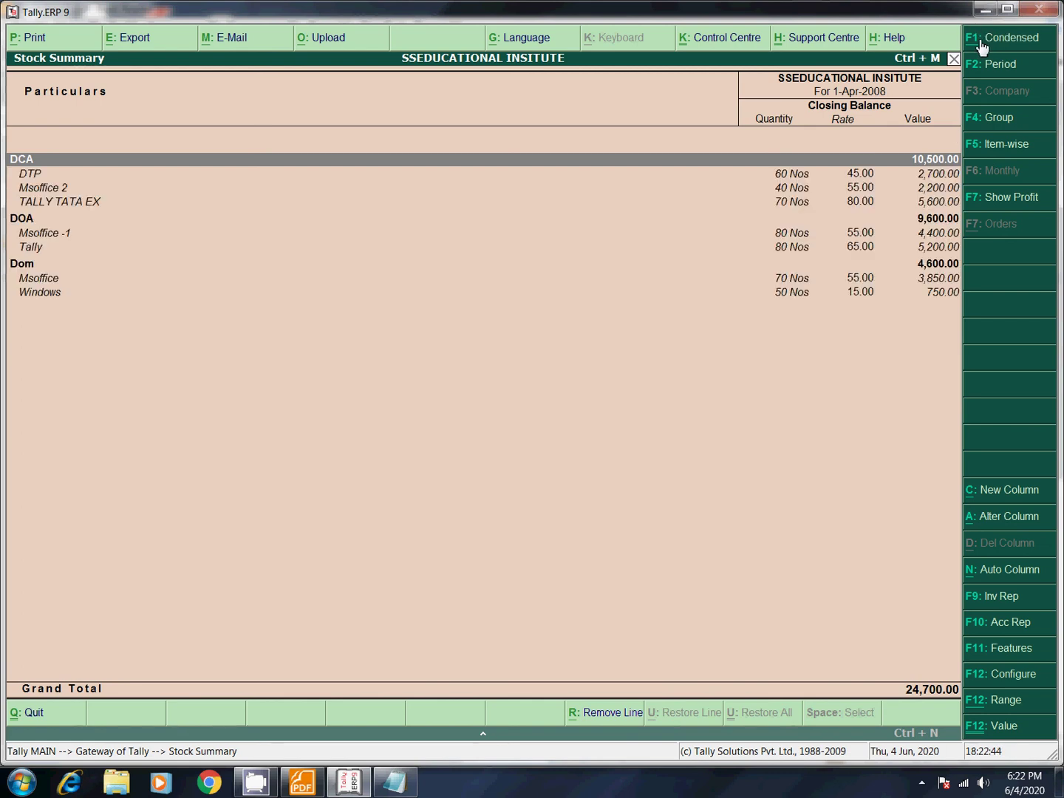